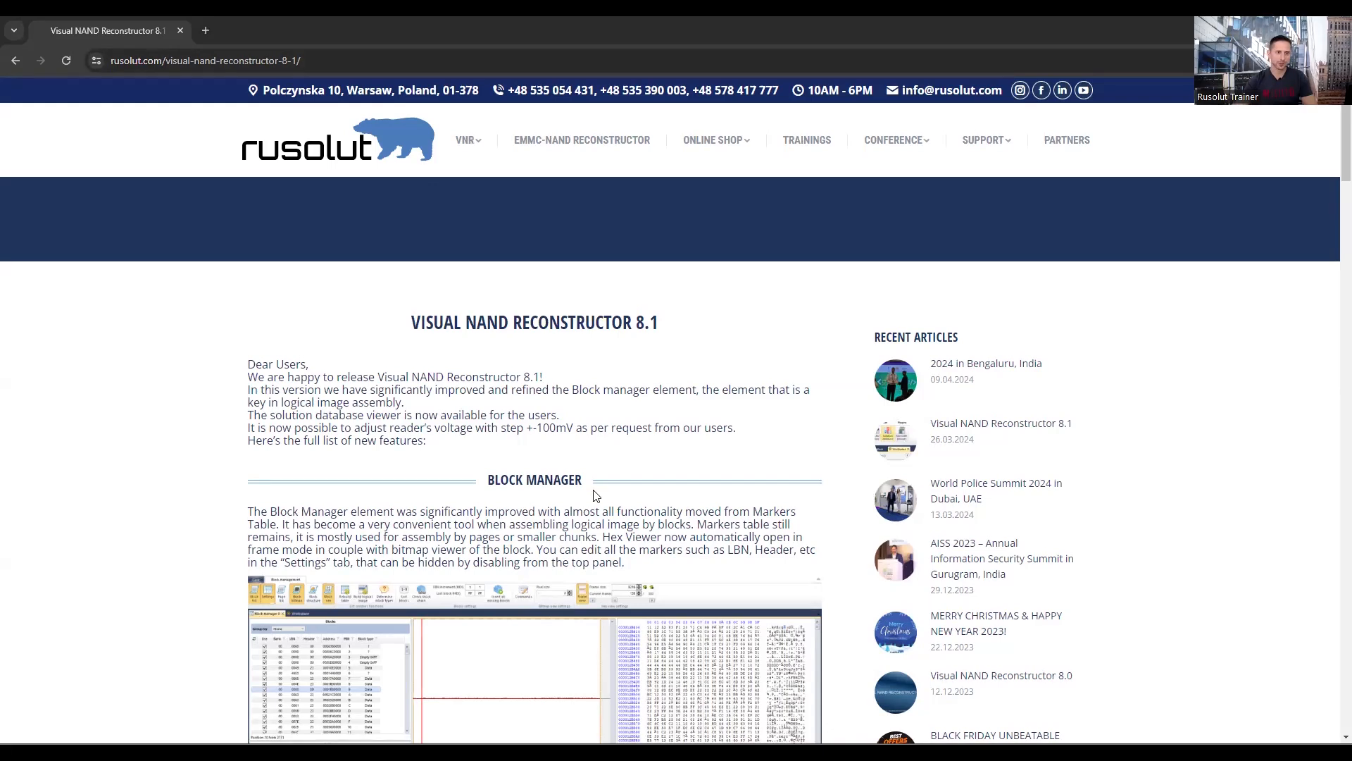
# Switch to Visual Nand Reconstructor and move the Markers table and Block manager elements farther below the main element chain
pyautogui.hotkey('alt', 'Tab')
pyautogui.moveTo(657, 210); pyautogui.dragTo(752, 274)
pyautogui.click(839, 427)
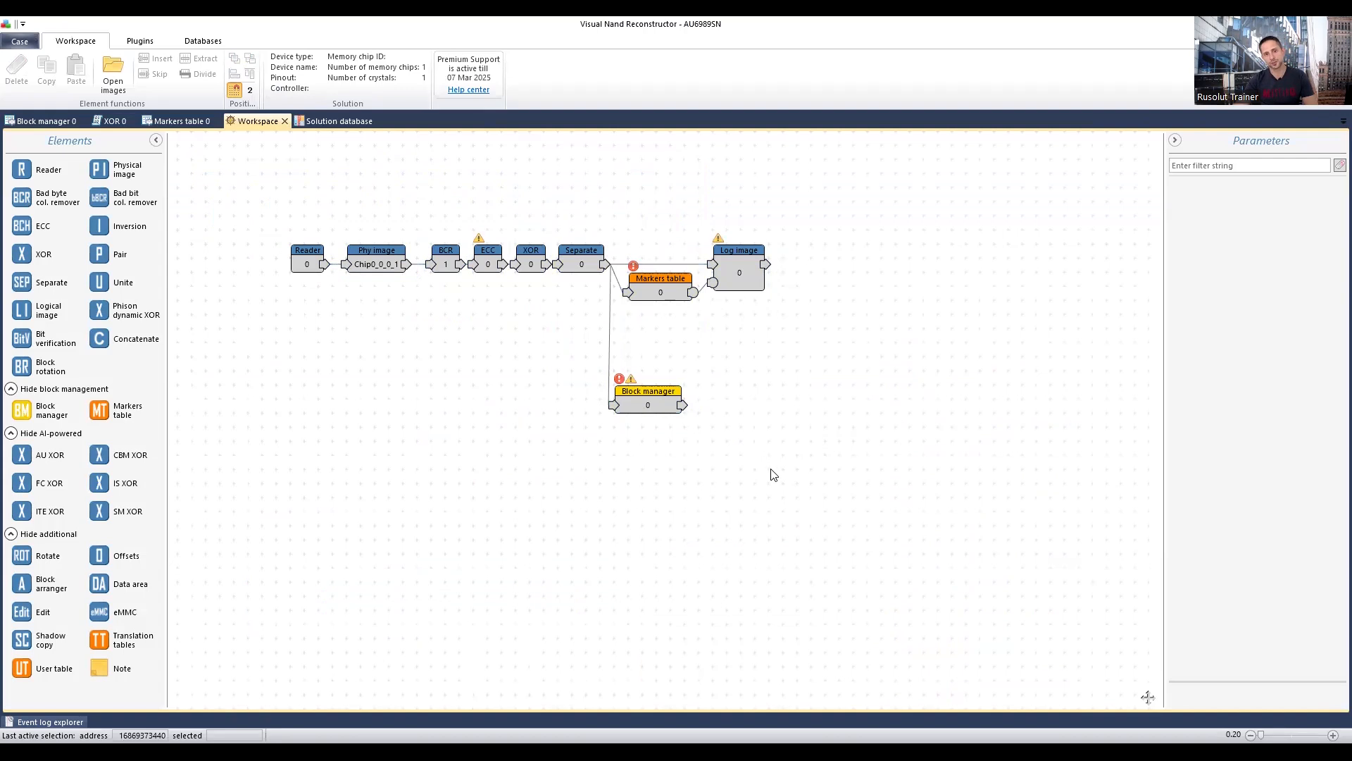
pyautogui.moveTo(655, 400); pyautogui.dragTo(669, 442)
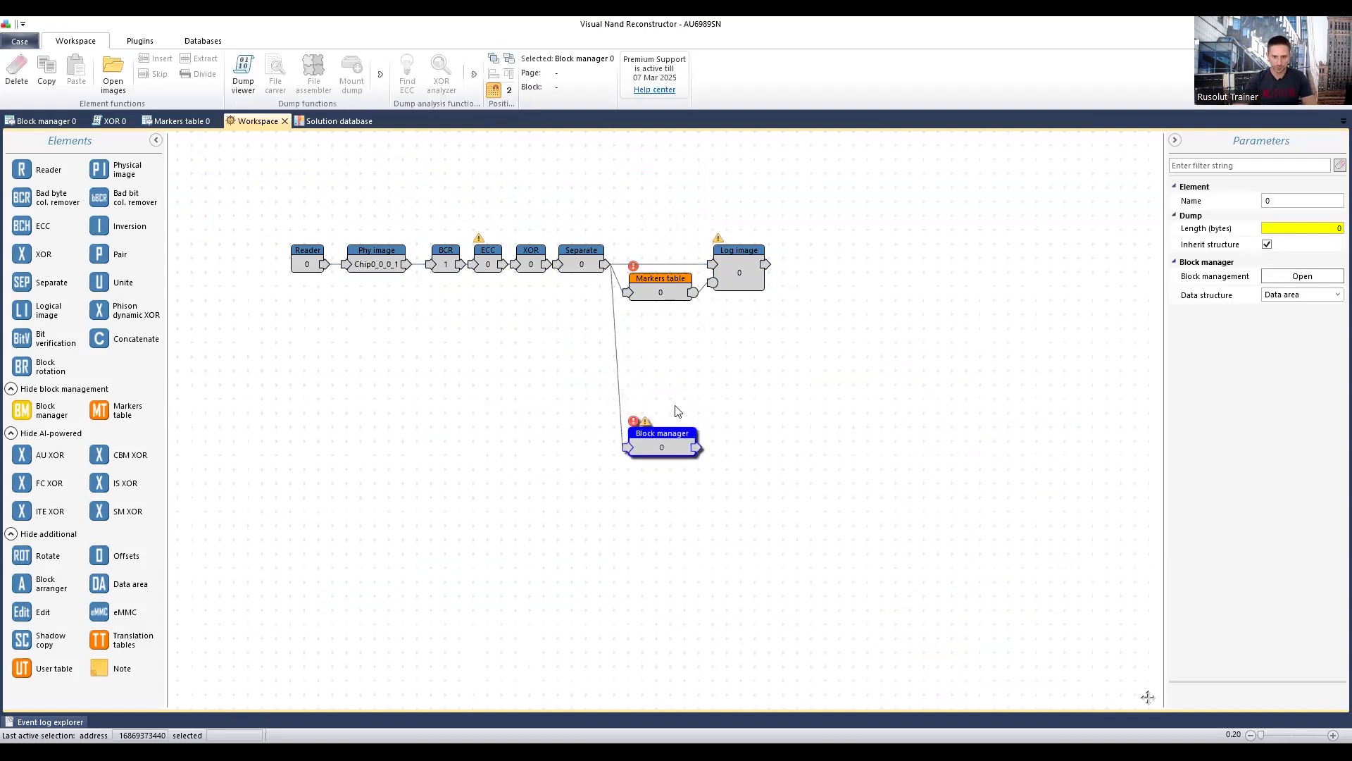
pyautogui.moveTo(666, 291); pyautogui.dragTo(666, 332)
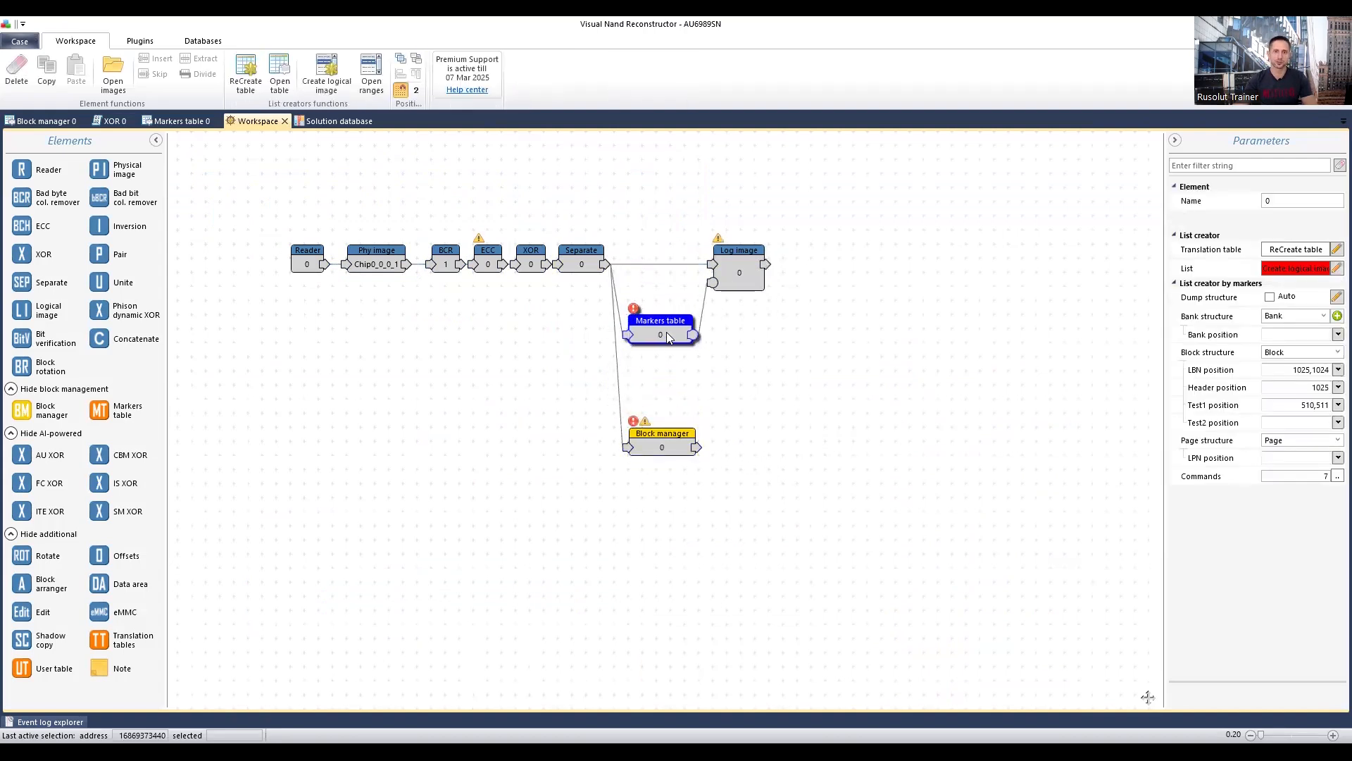
pyautogui.moveTo(663, 444); pyautogui.dragTo(648, 446)
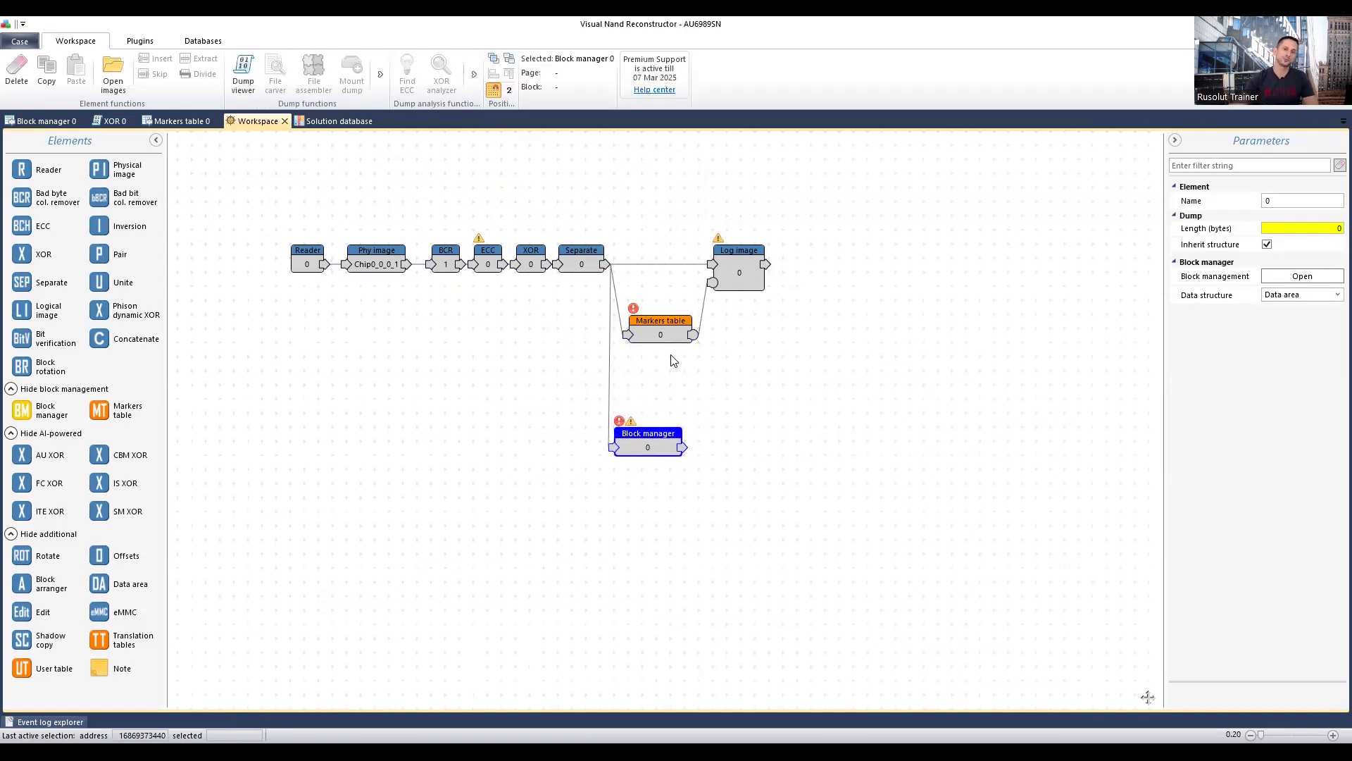
pyautogui.moveTo(650, 438); pyautogui.dragTo(641, 479)
# Recreate the translation table of the Markers table element, destroying the current markers table
pyautogui.click(672, 335)
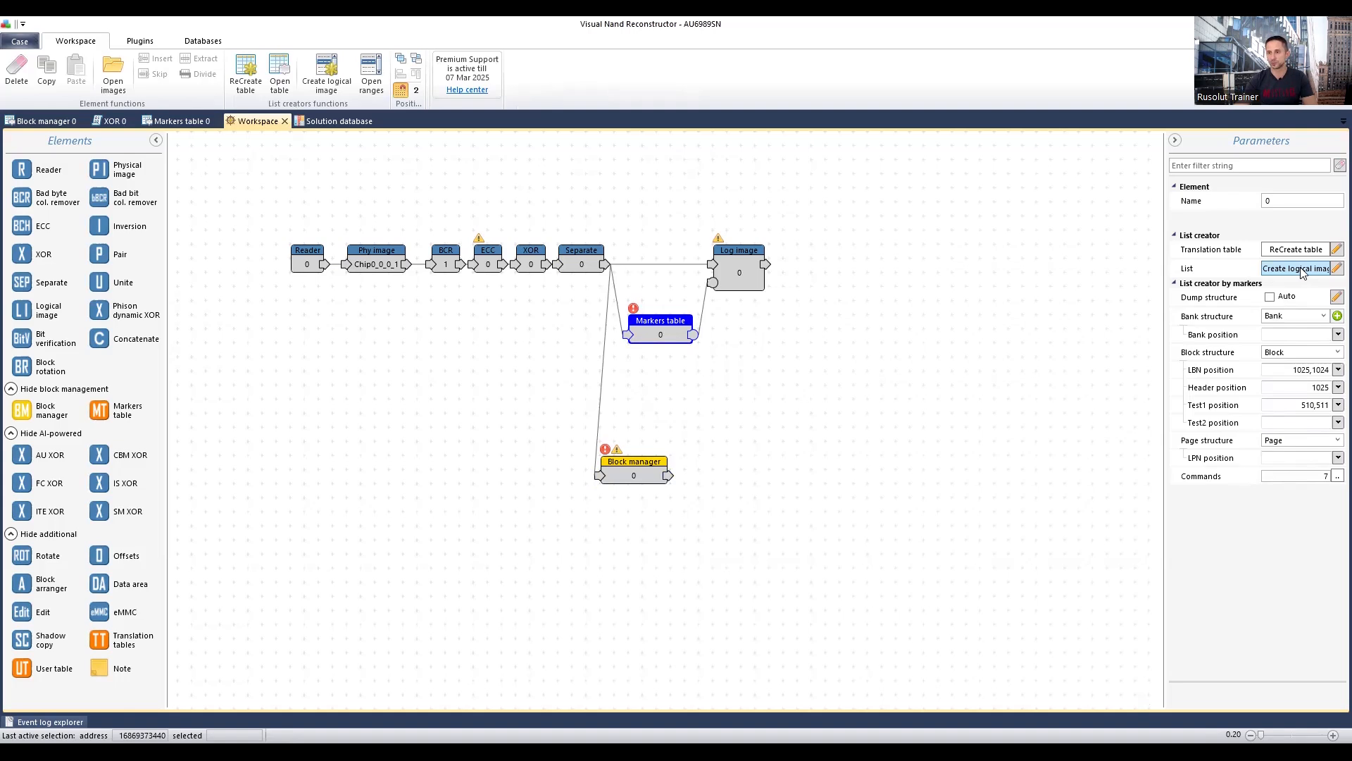
pyautogui.click(1288, 252)
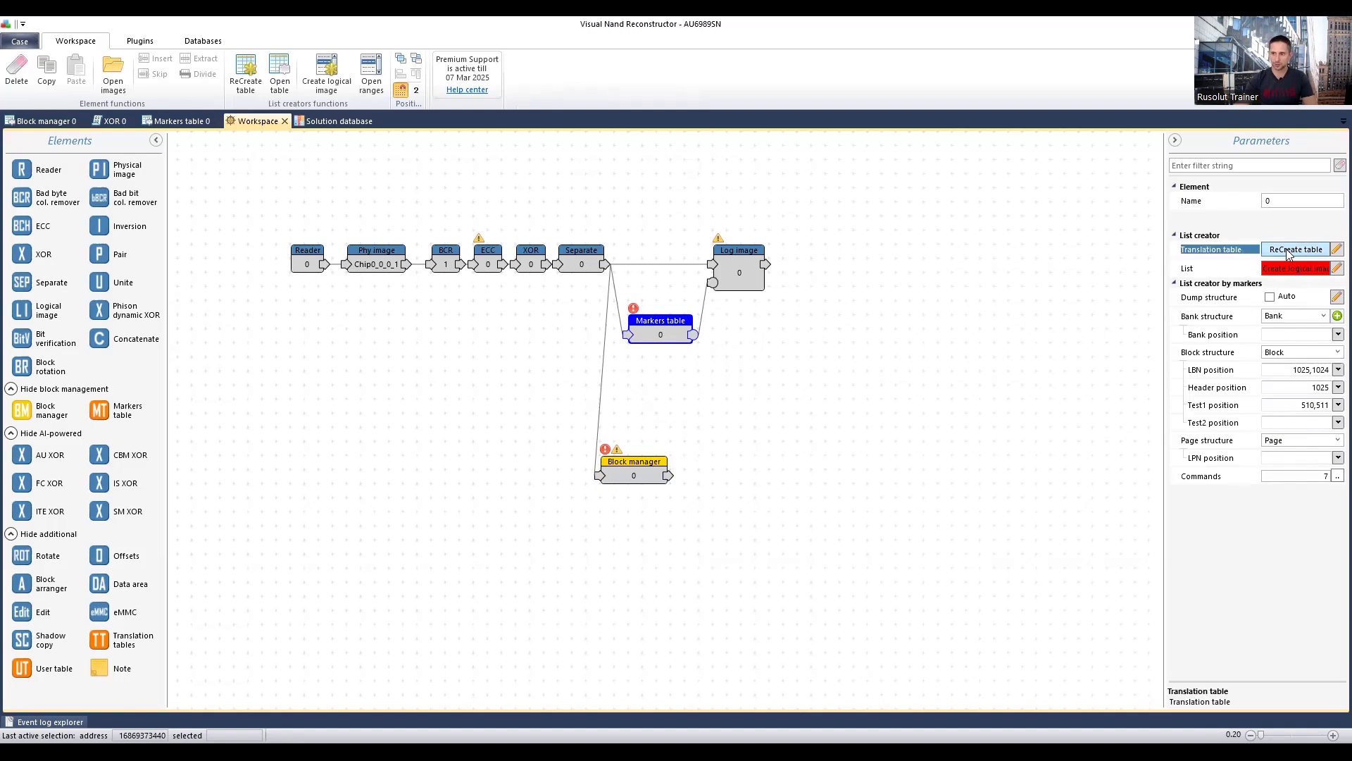
pyautogui.click(1289, 251)
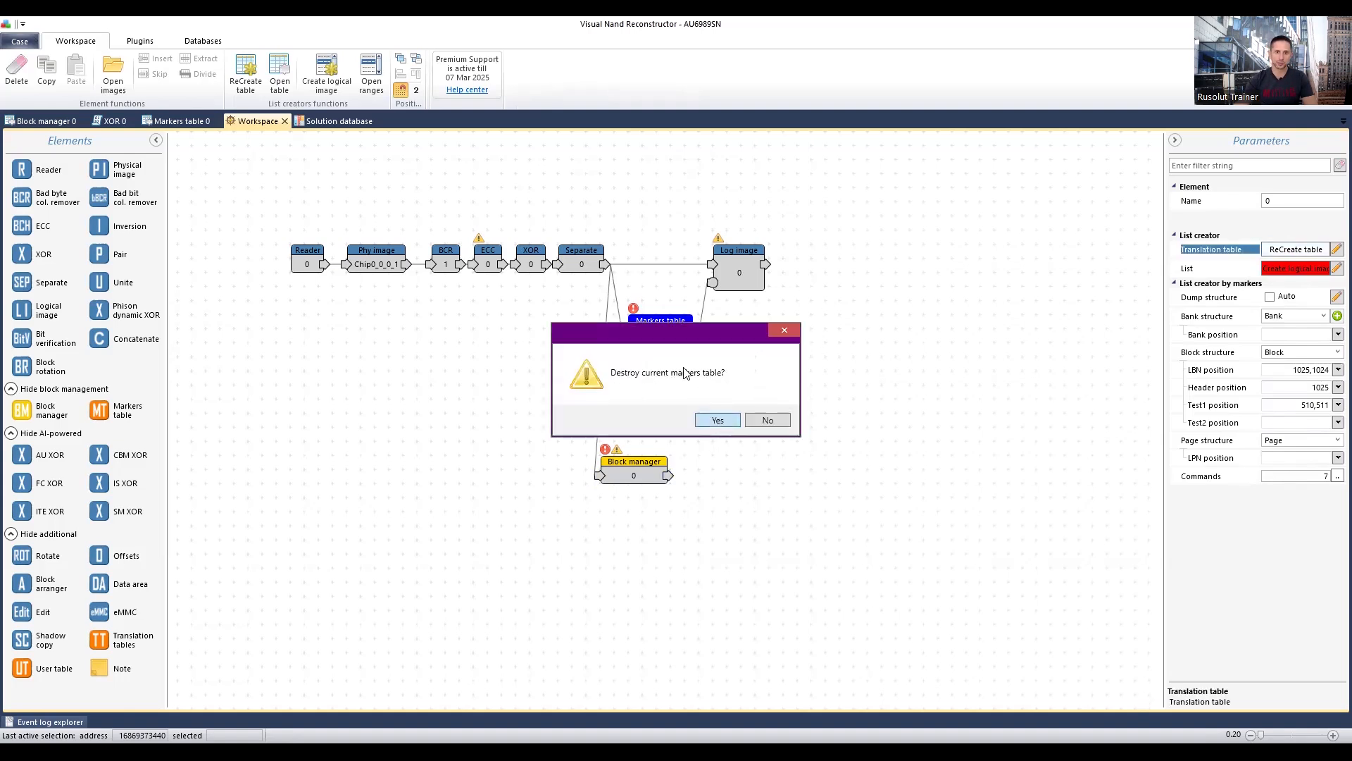
pyautogui.press('Return')
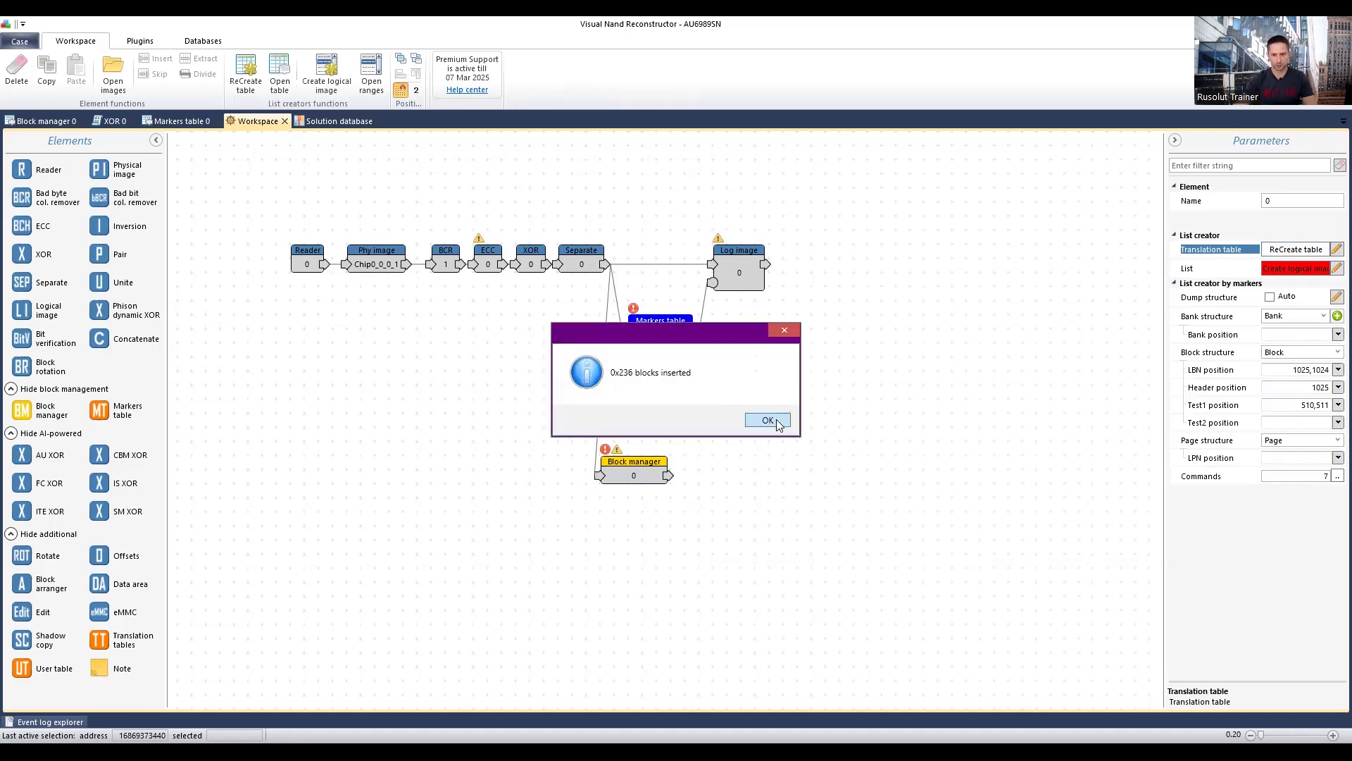
pyautogui.click(776, 421)
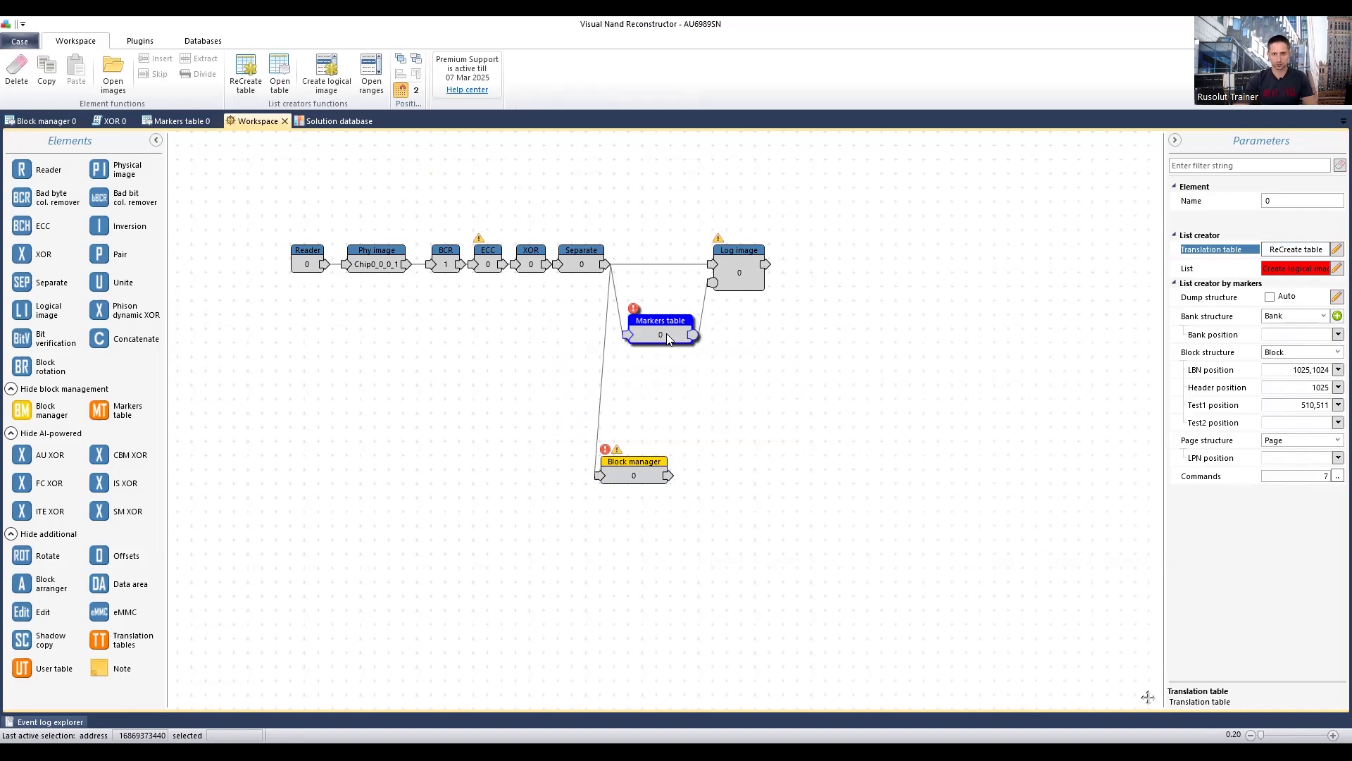
# Open the markers table and select each of the two LBN 8000 blocks at its start in turn
pyautogui.doubleClick(666, 333)
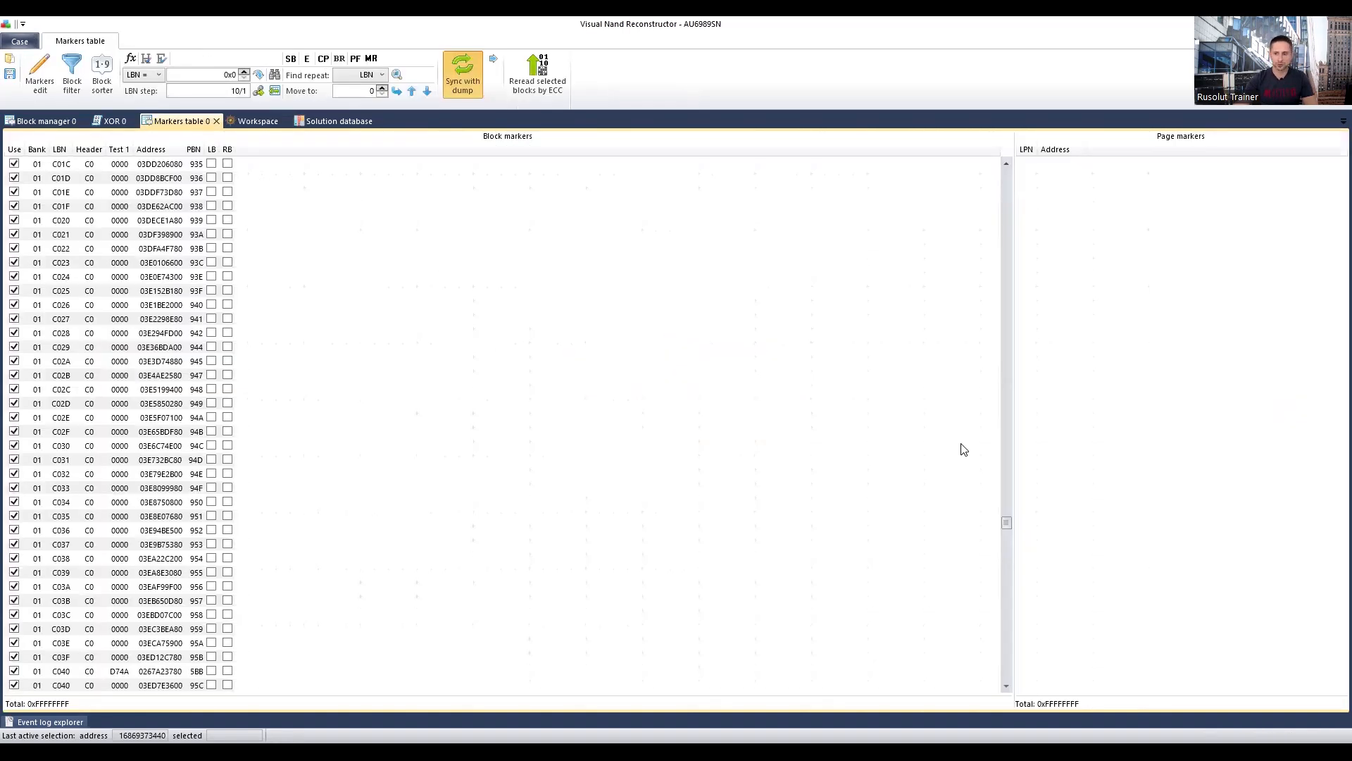
pyautogui.moveTo(1006, 521); pyautogui.dragTo(996, 136)
pyautogui.click(62, 163)
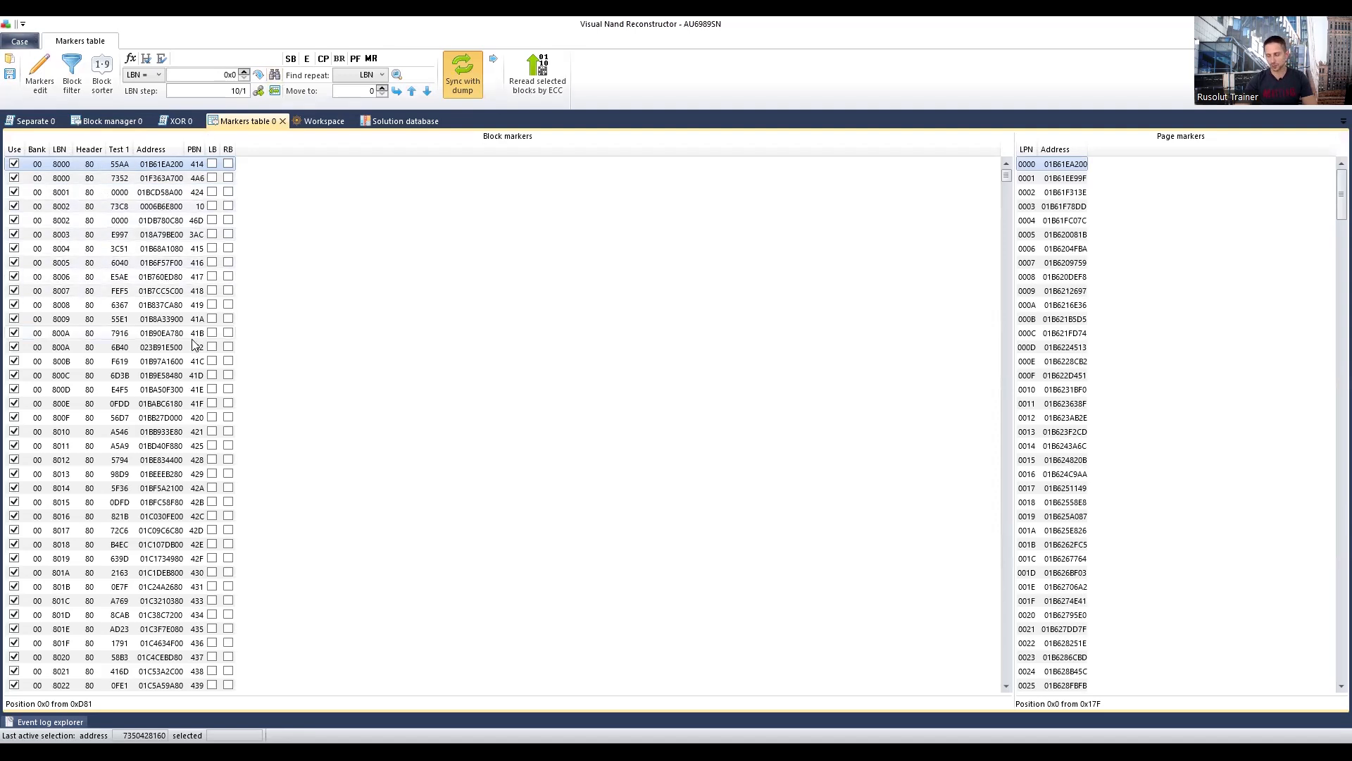
pyautogui.click(260, 92)
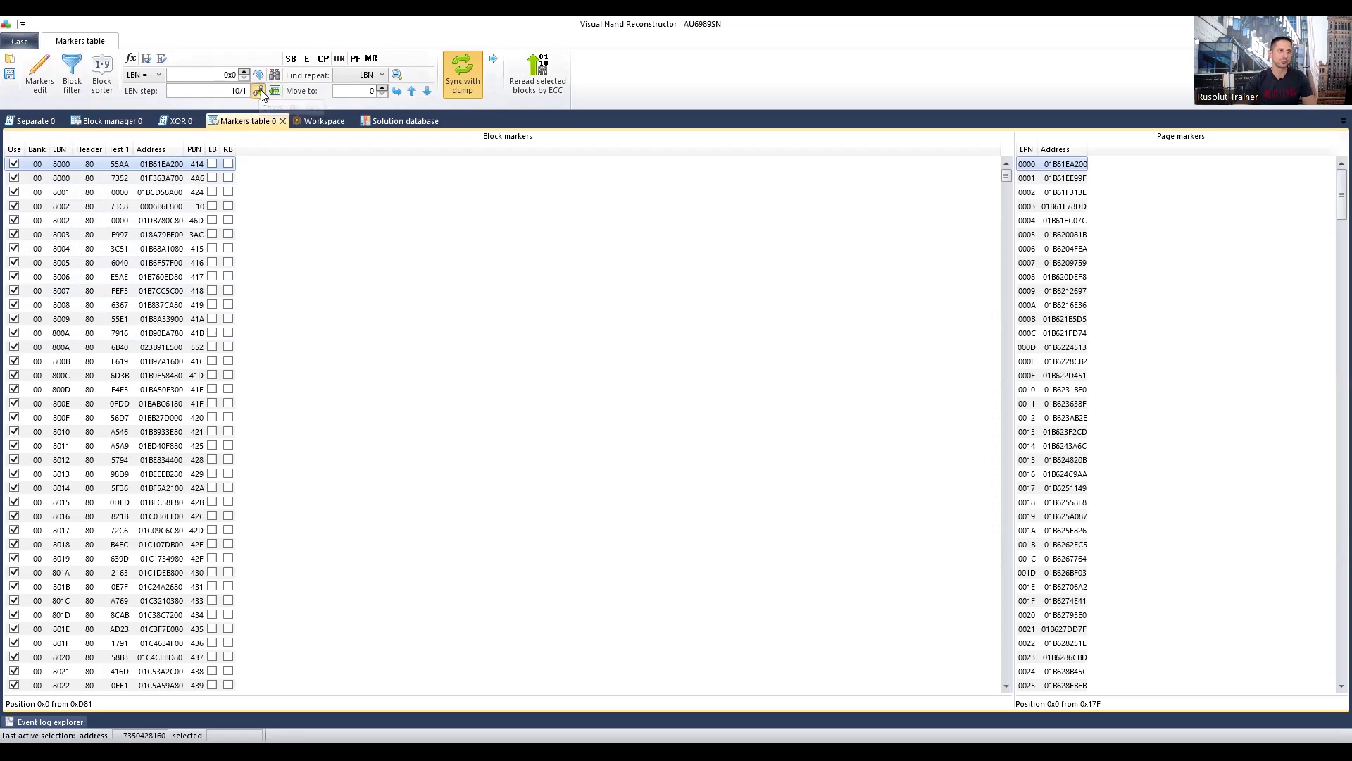
pyautogui.click(71, 165)
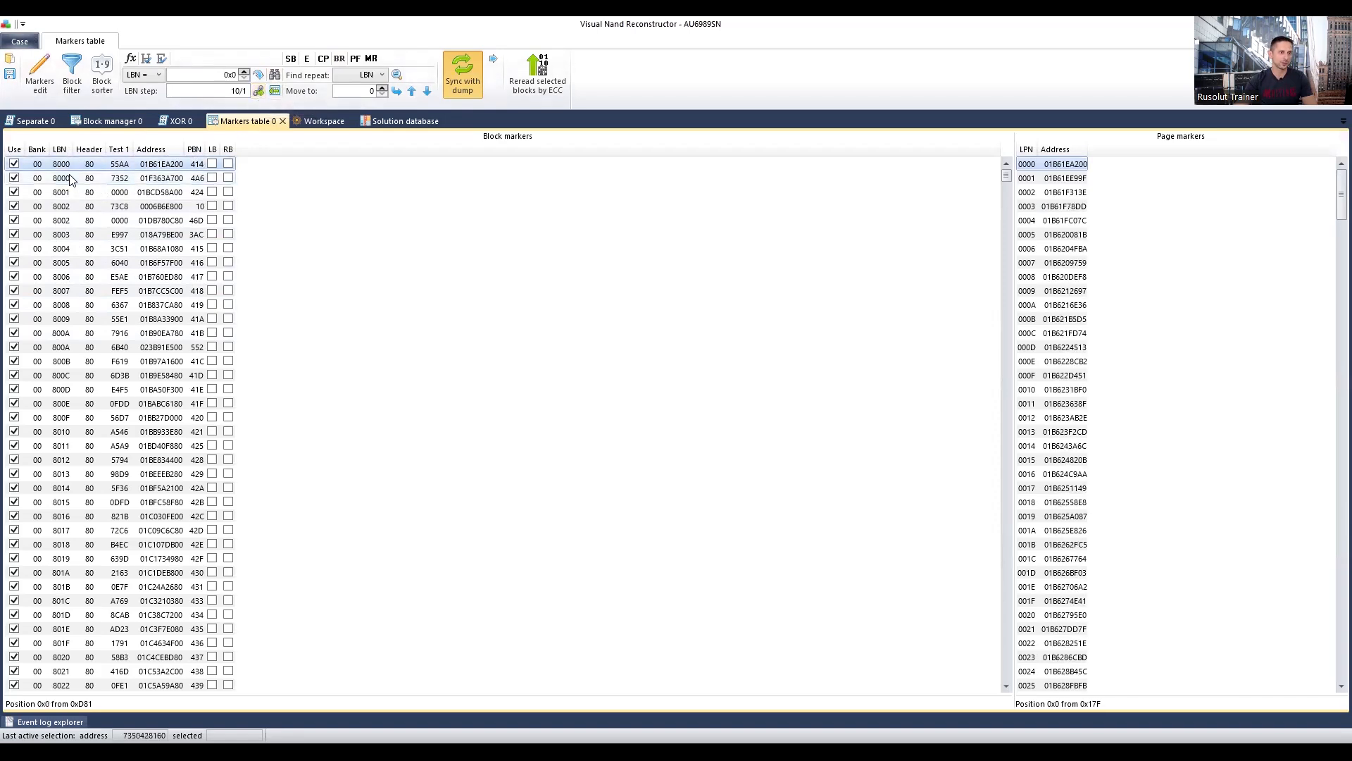
pyautogui.click(71, 178)
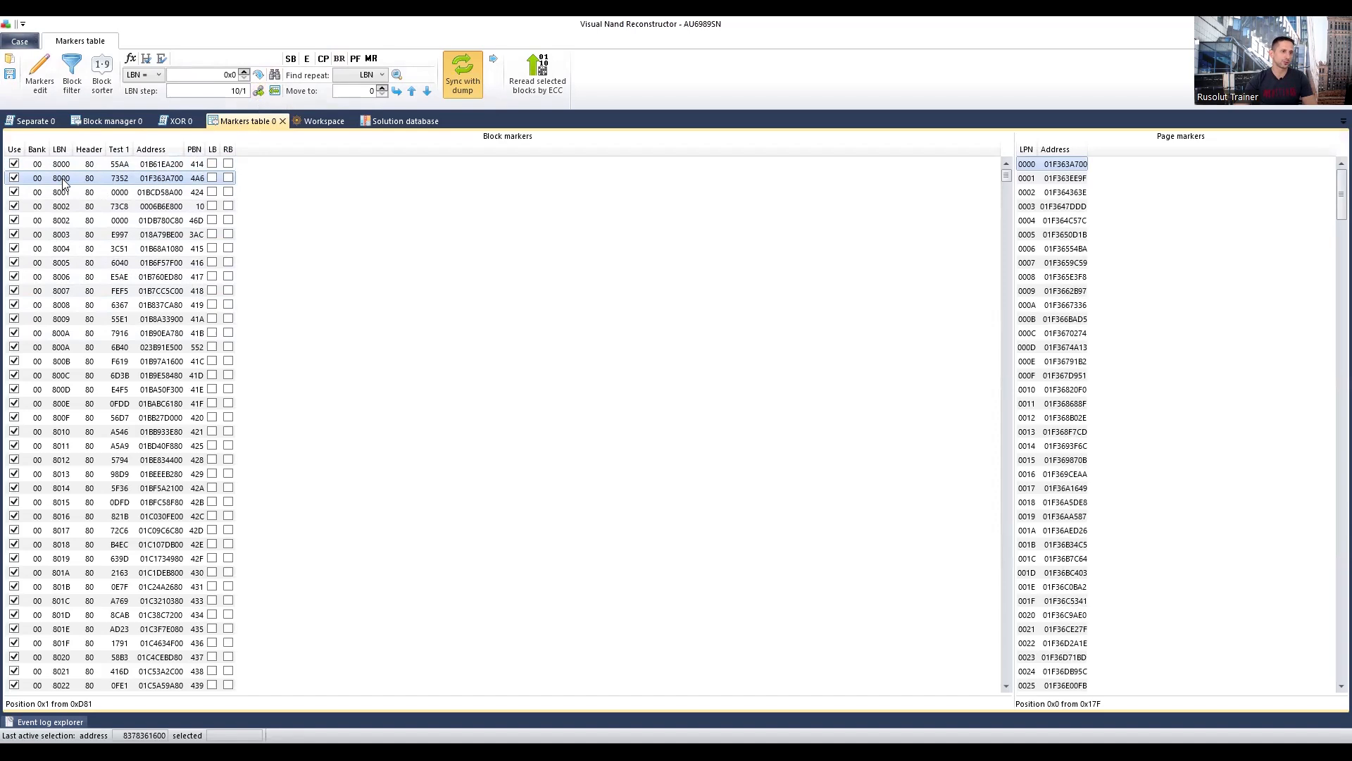
# Dock the Separate 0 dump viewer beside the markers table and compare the bitmaps of the two LBN 8000 blocks
pyautogui.moveTo(35, 121); pyautogui.dragTo(695, 411)
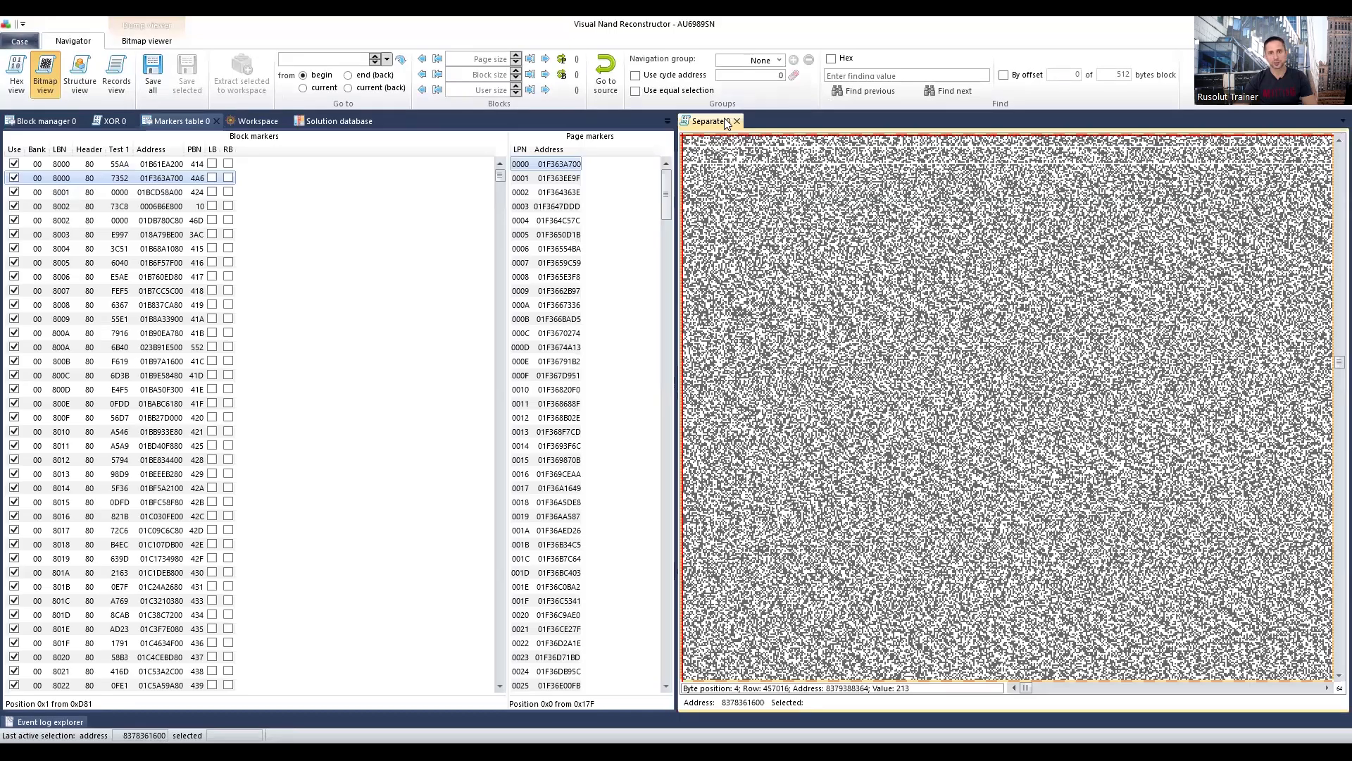
pyautogui.click(124, 182)
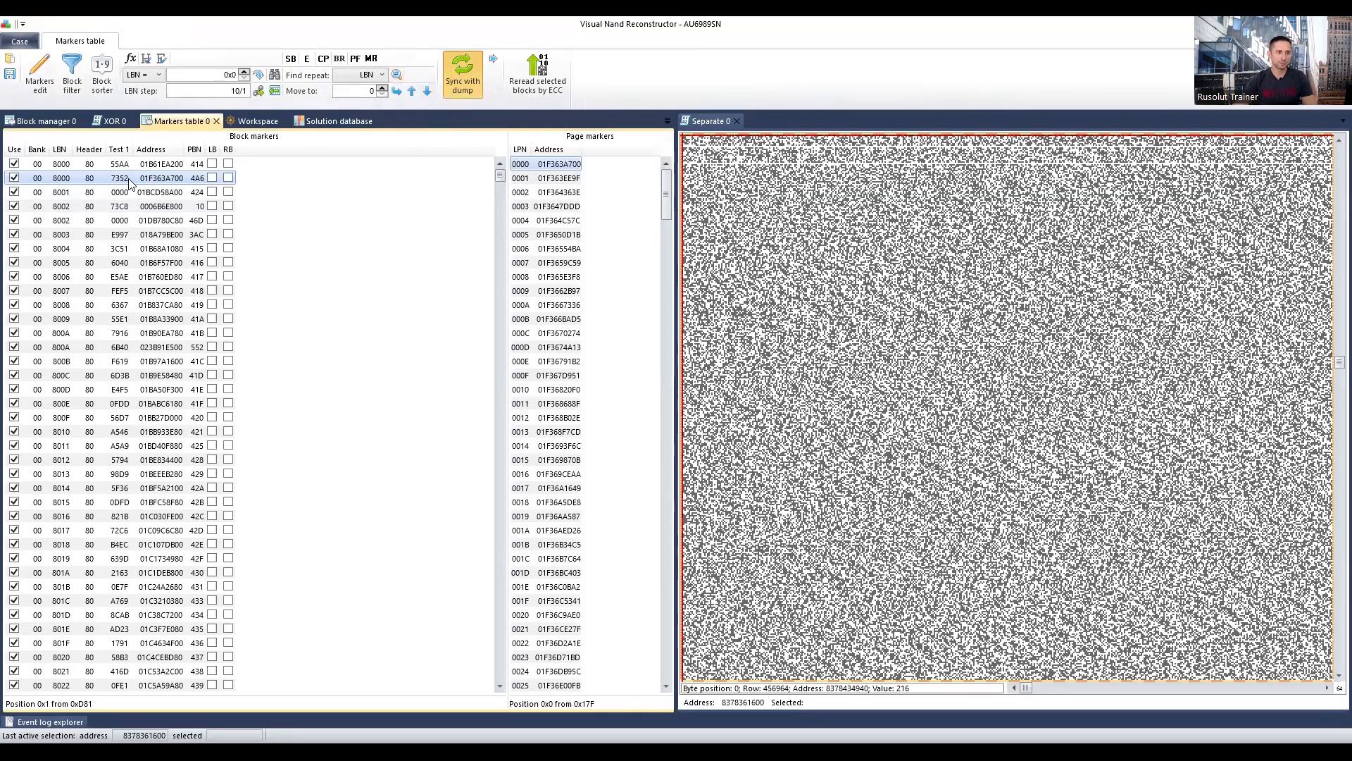
pyautogui.click(77, 165)
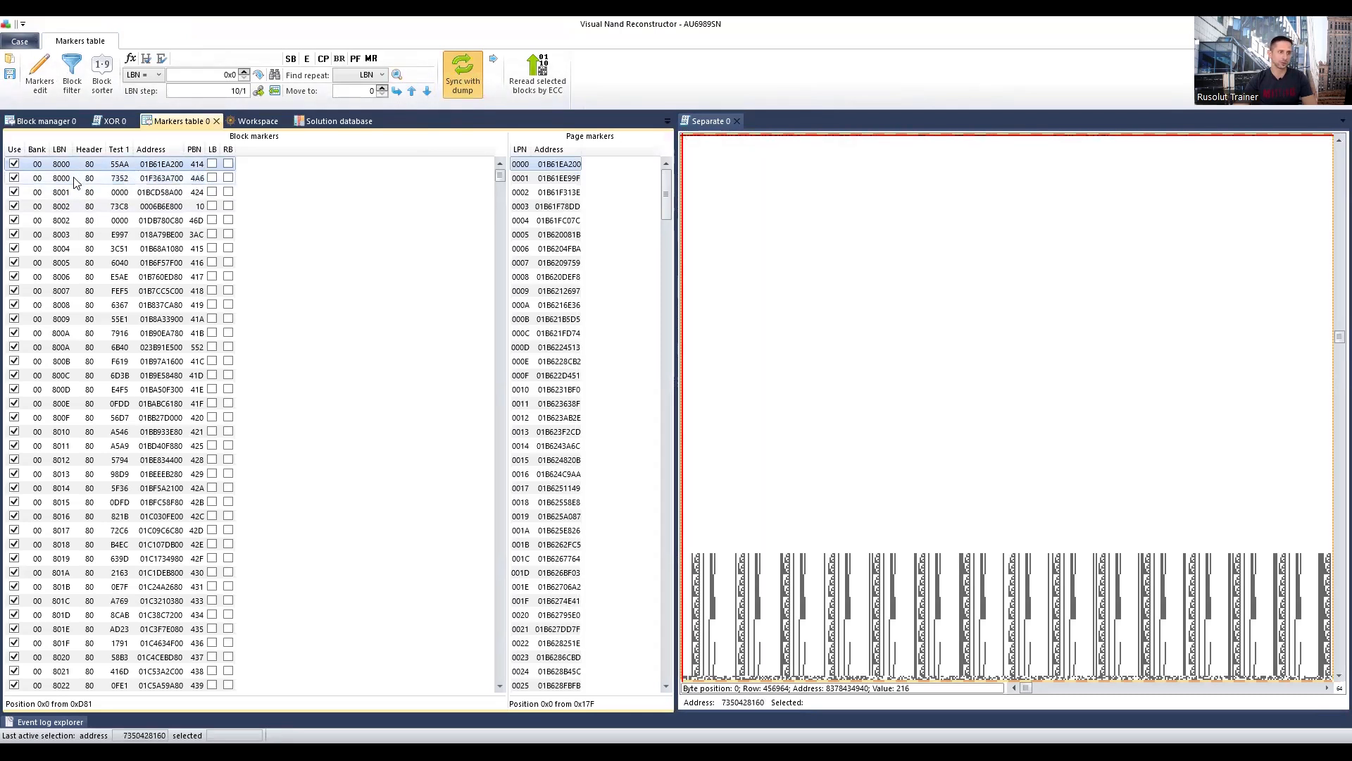
pyautogui.click(77, 181)
pyautogui.click(73, 166)
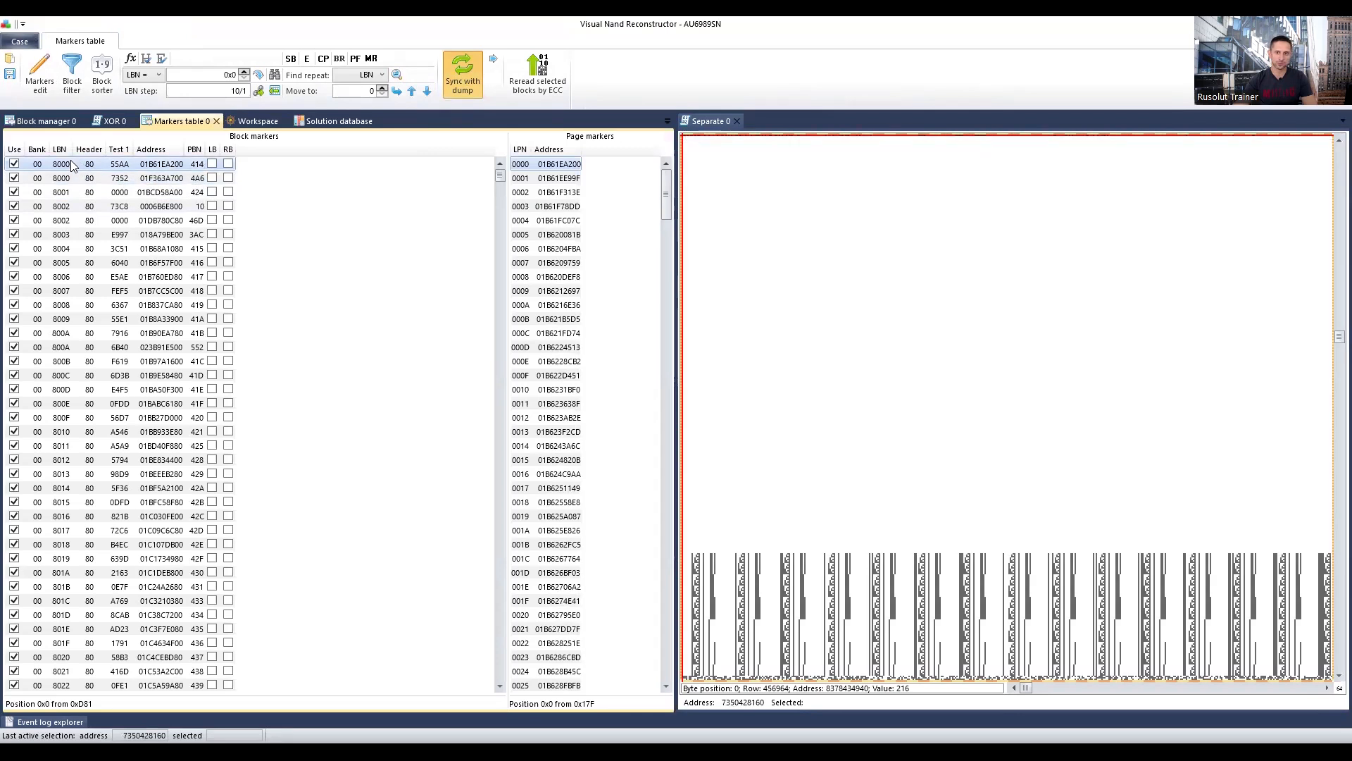
# Add the hex view to the Separate 0 viewer and resize the panes to fit both the bitmap and the full hex text
pyautogui.click(713, 126)
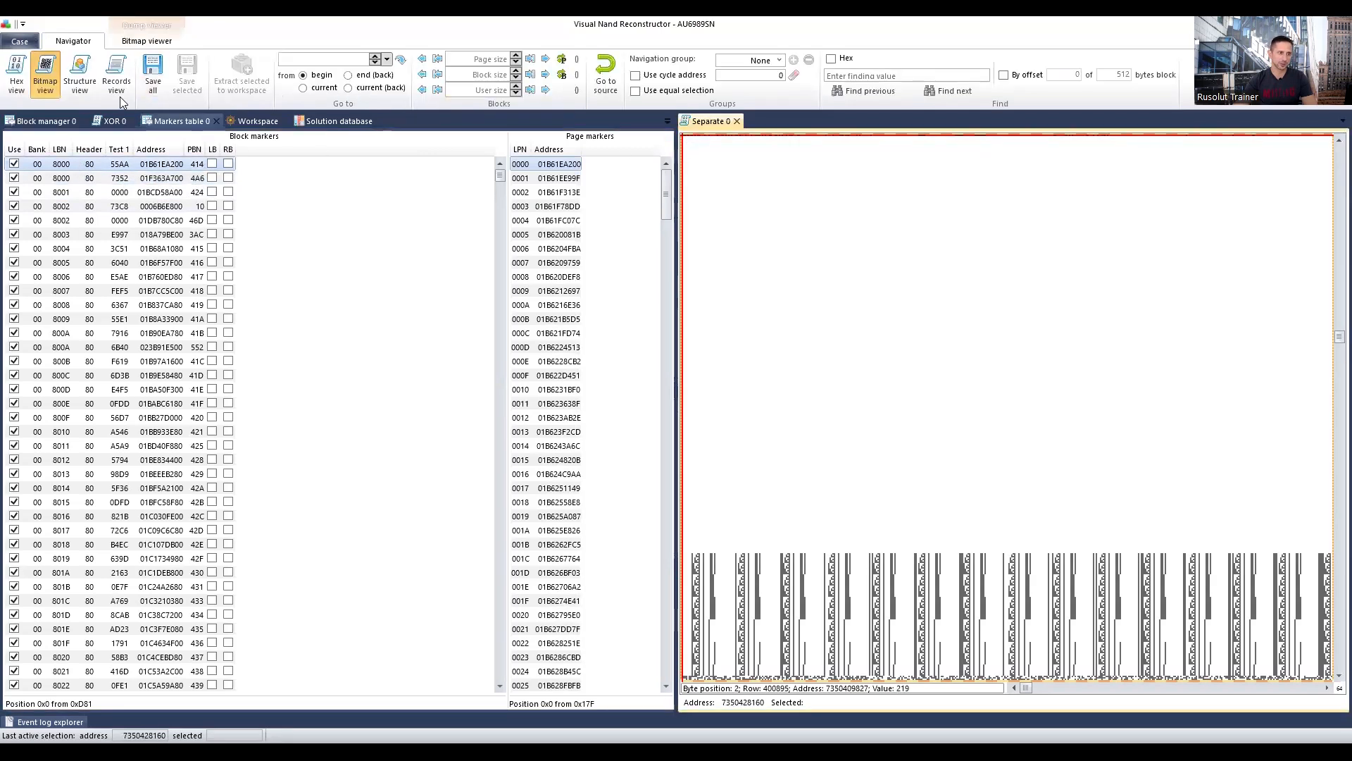
pyautogui.click(16, 76)
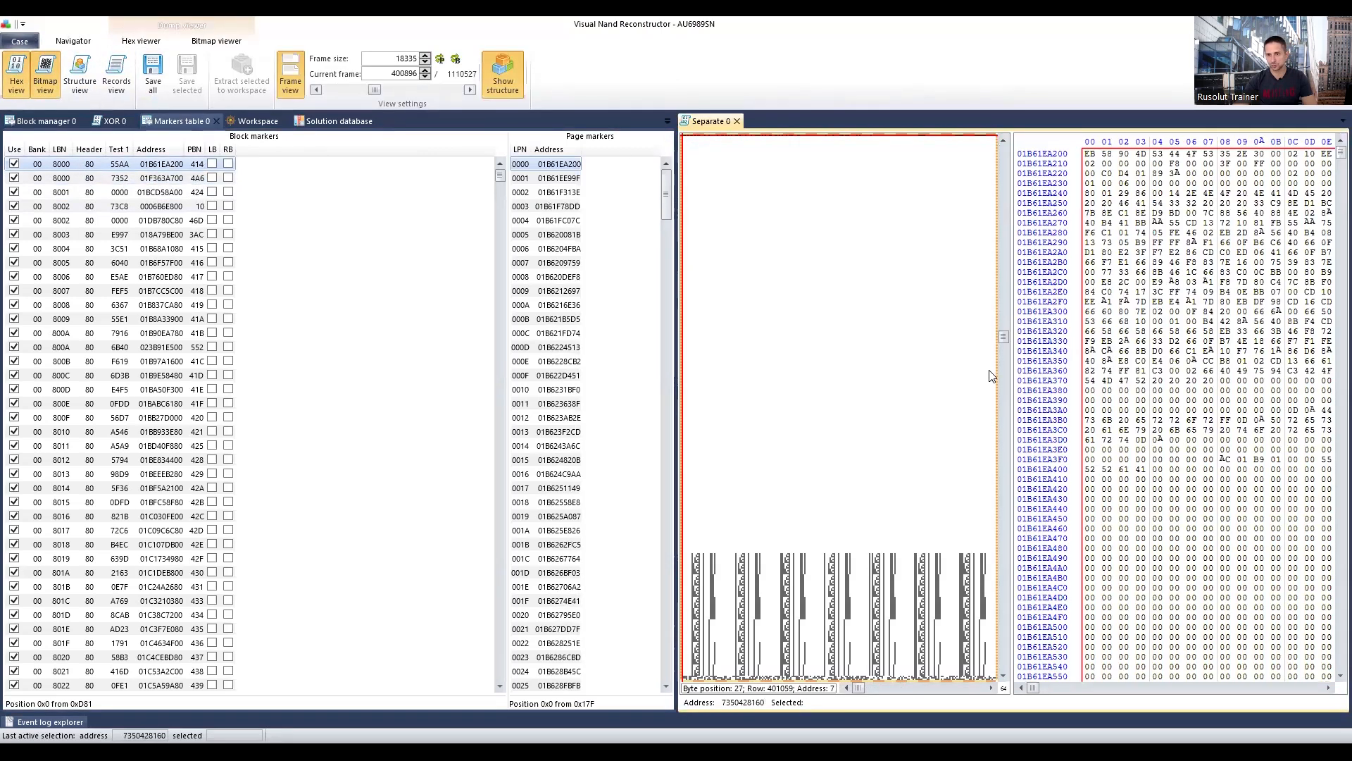
pyautogui.moveTo(1007, 373); pyautogui.dragTo(883, 358)
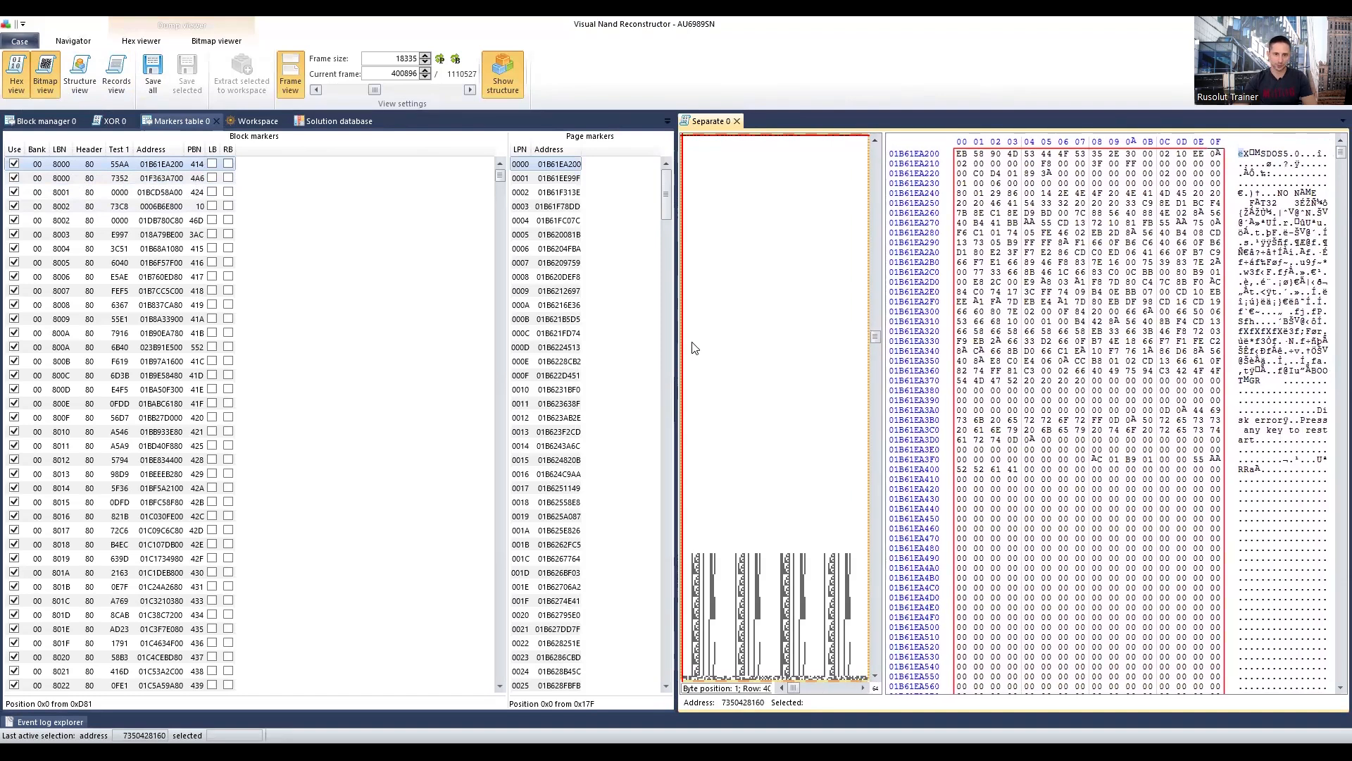
pyautogui.moveTo(676, 341); pyautogui.dragTo(526, 342)
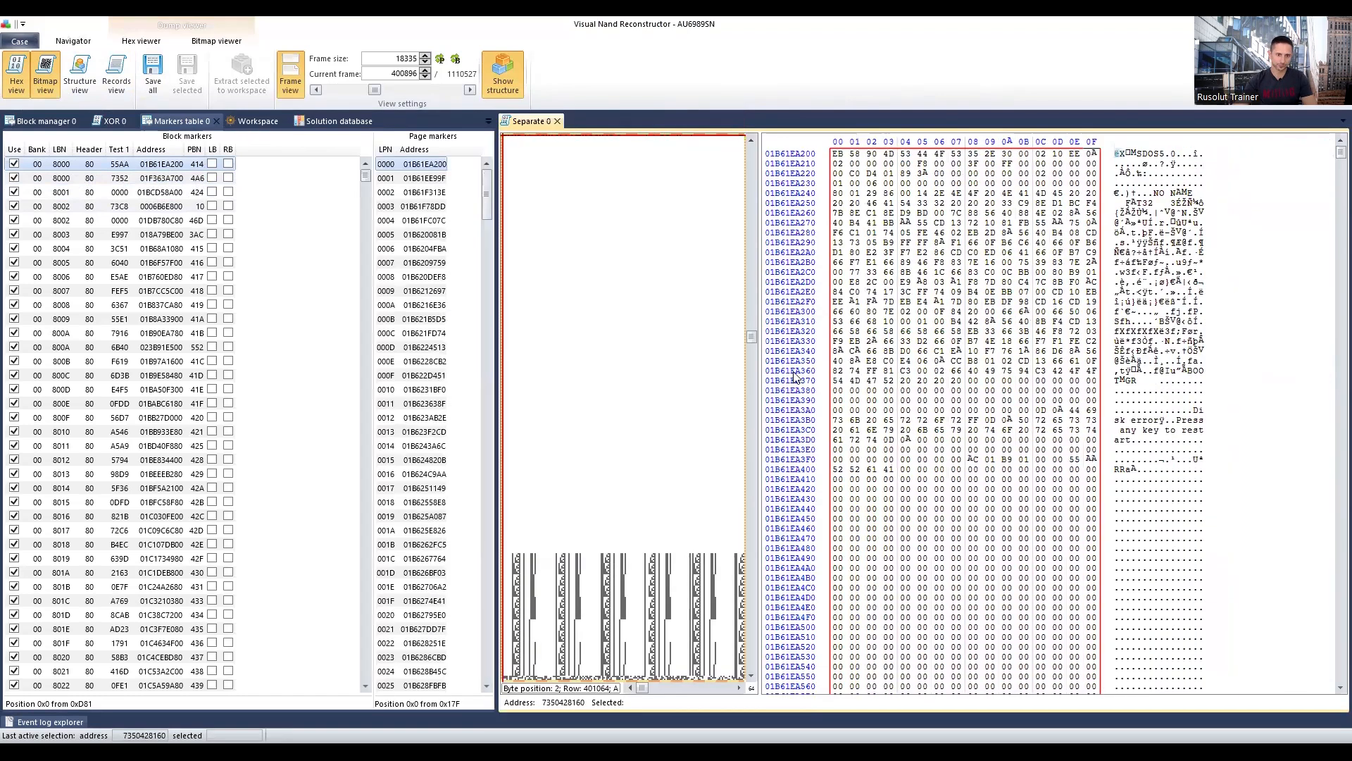
pyautogui.moveTo(757, 382); pyautogui.dragTo(855, 382)
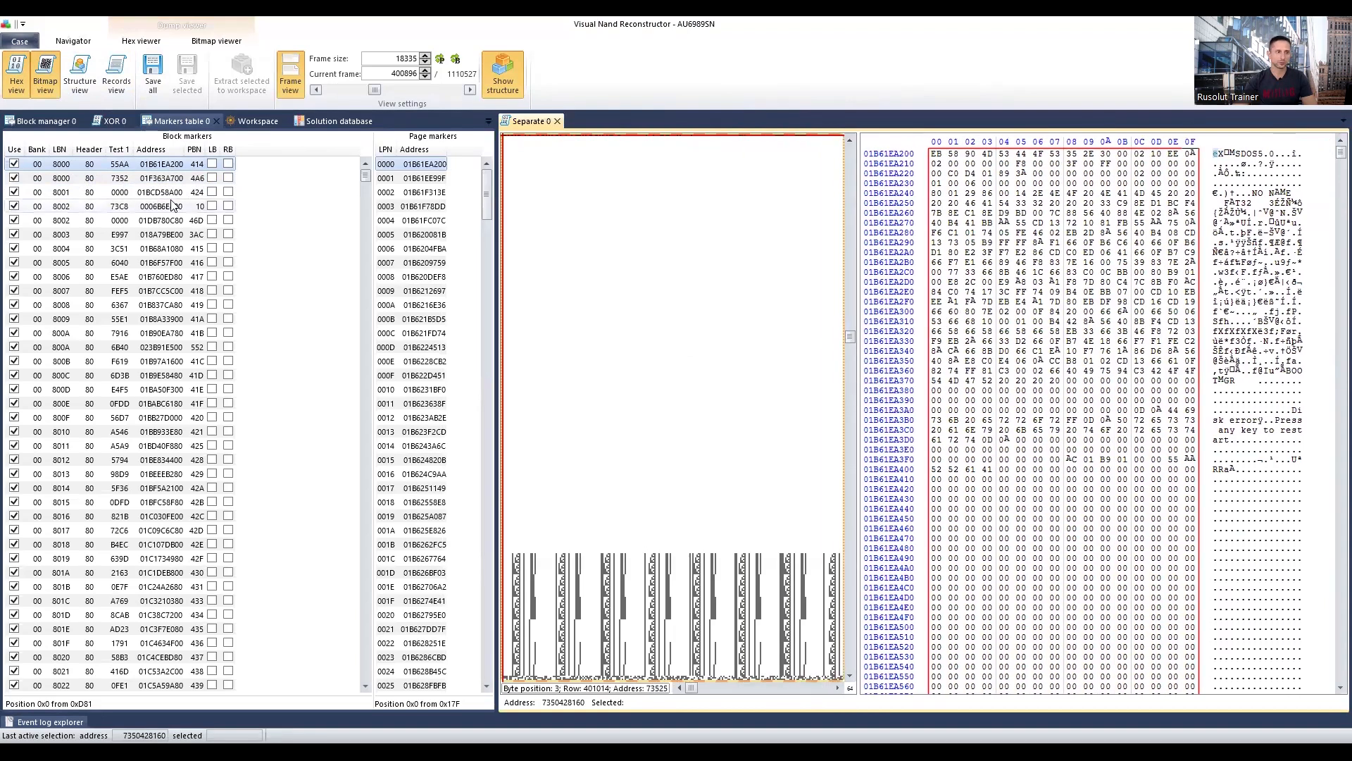
# Trace the LBN 8000 block with PBN 4A6 back through the XOR 0 and ECC 0 source dumps and examine its data
pyautogui.click(84, 181)
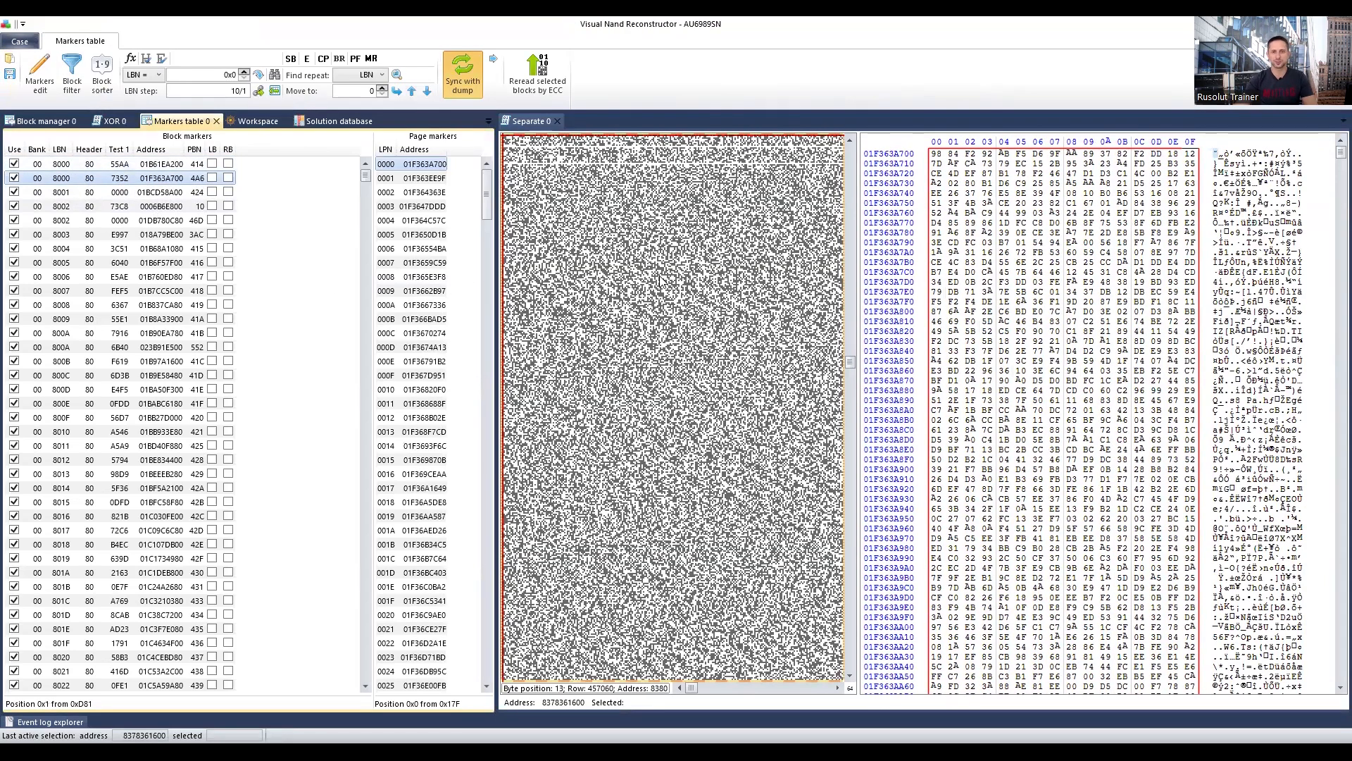
pyautogui.click(527, 123)
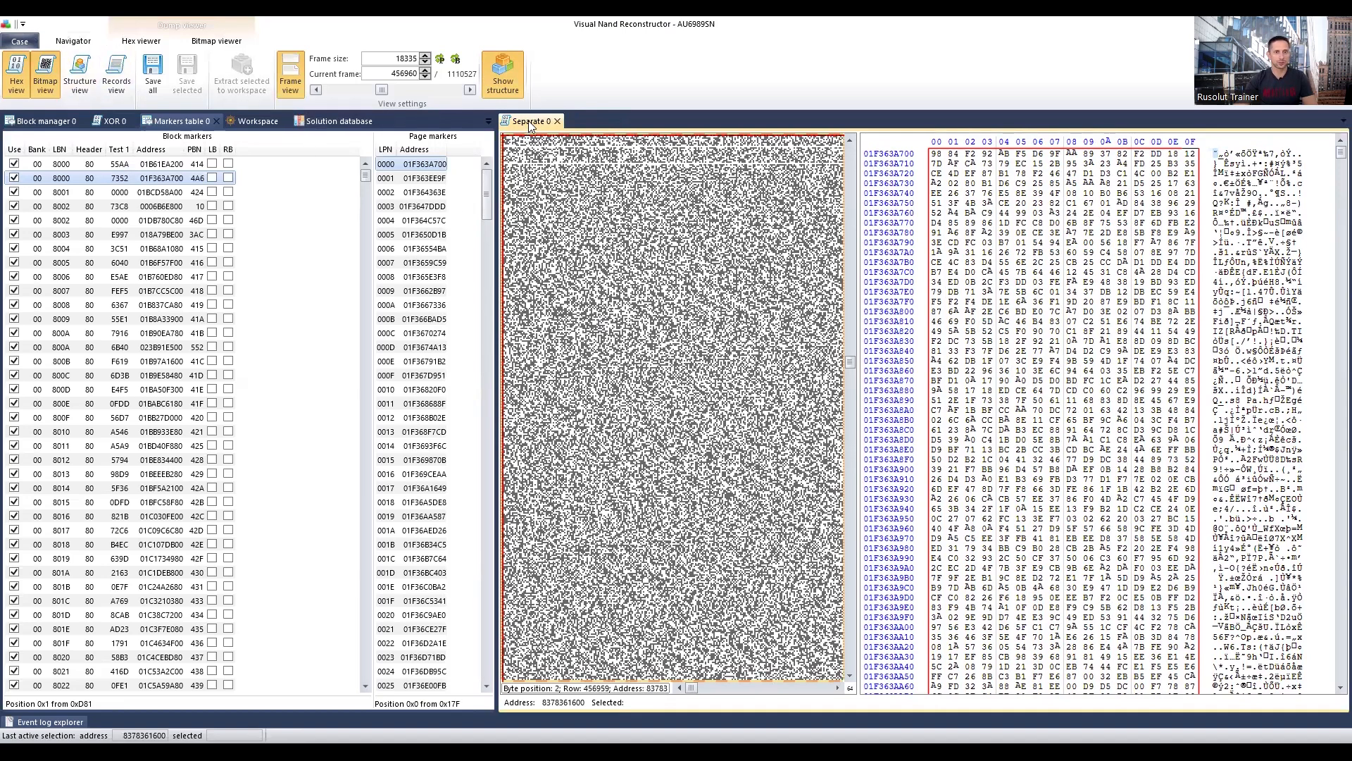
pyautogui.click(76, 40)
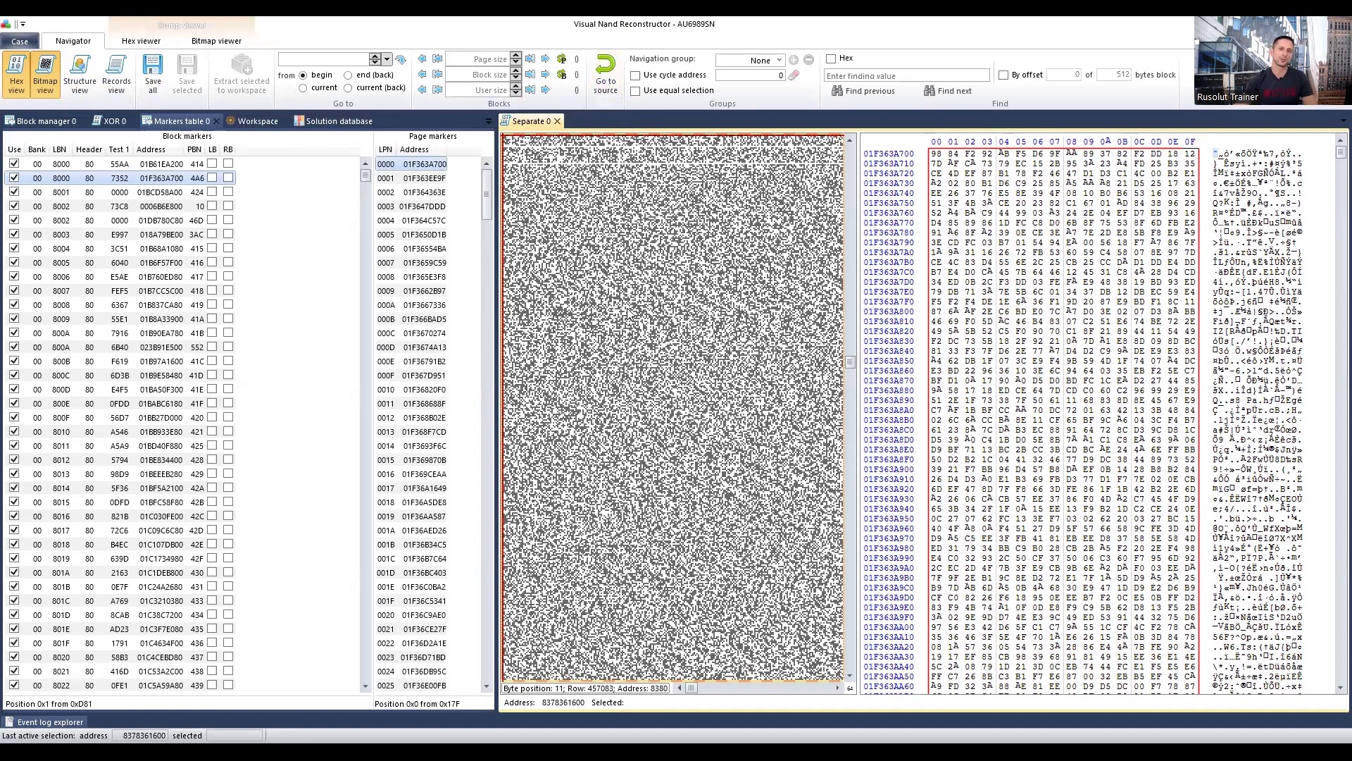
pyautogui.click(605, 81)
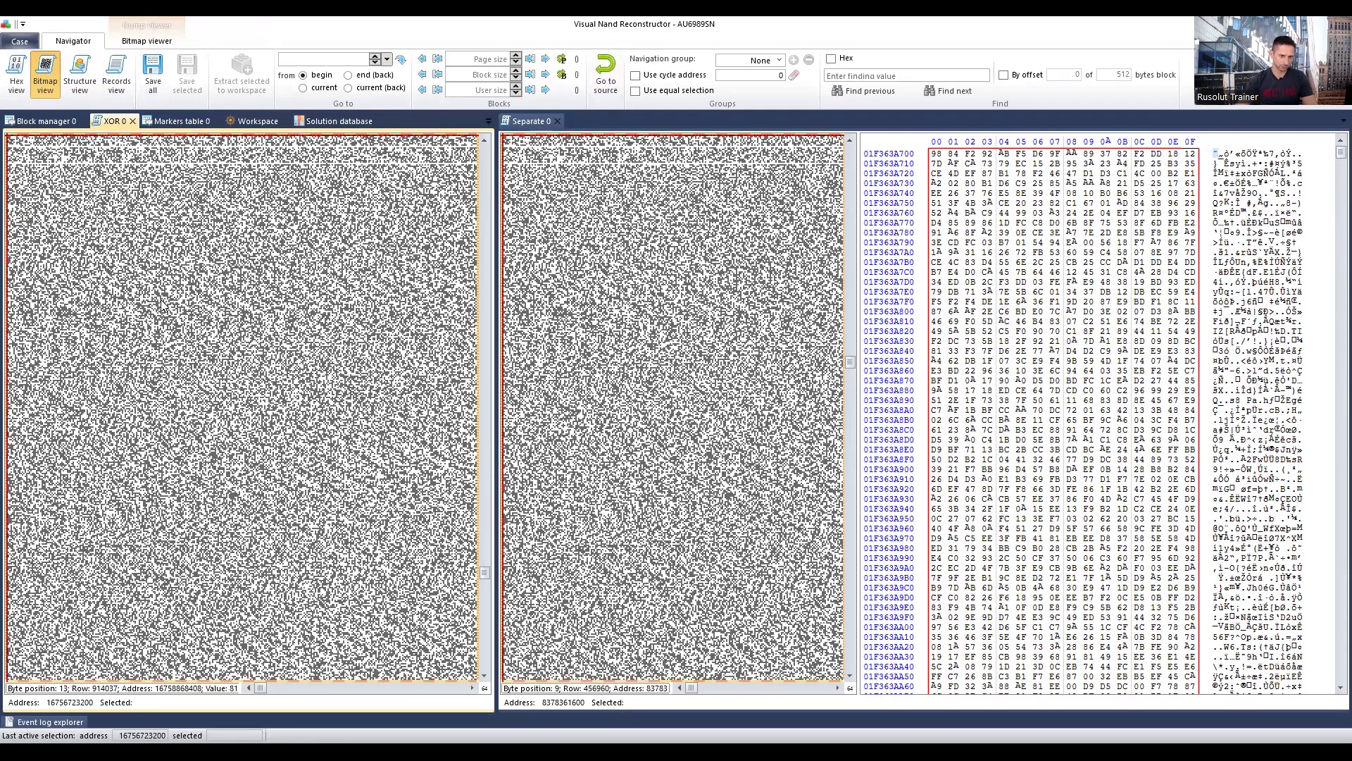
pyautogui.click(618, 78)
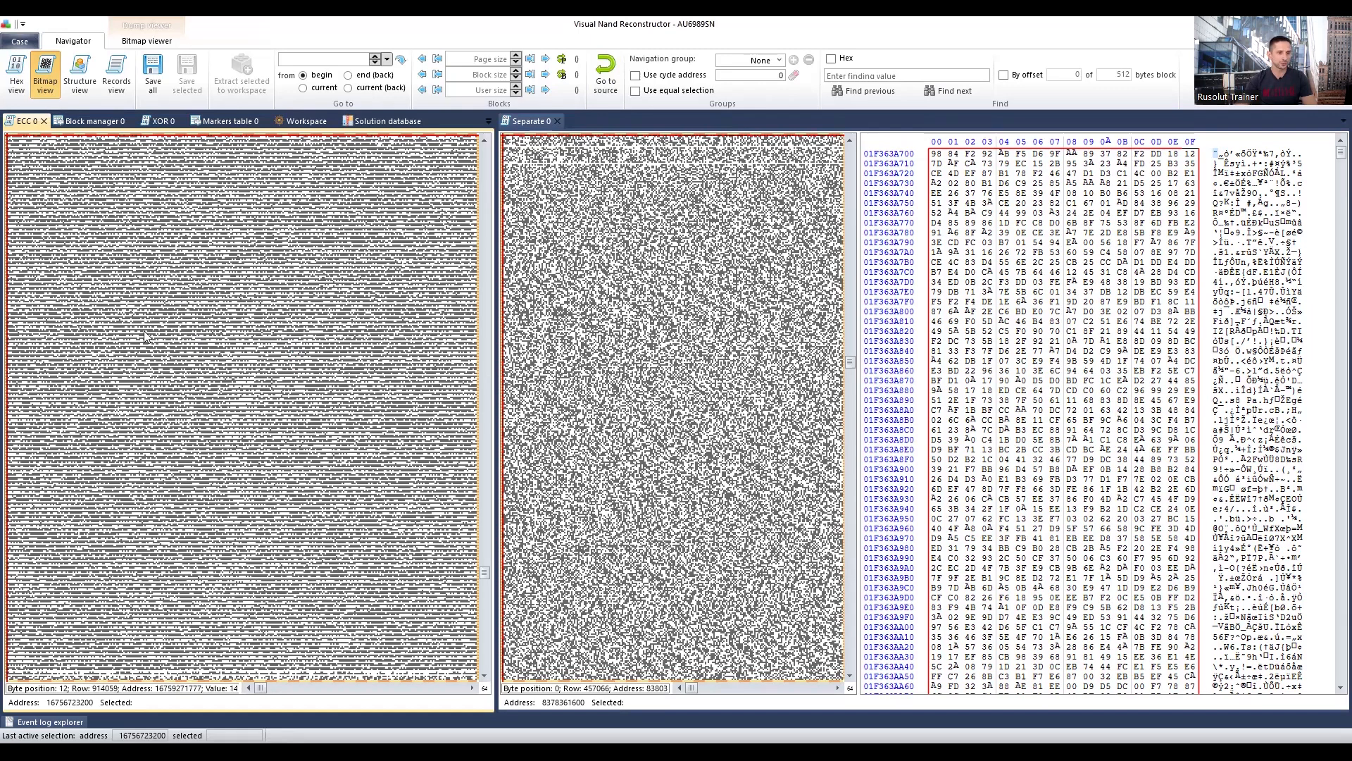
pyautogui.click(703, 284)
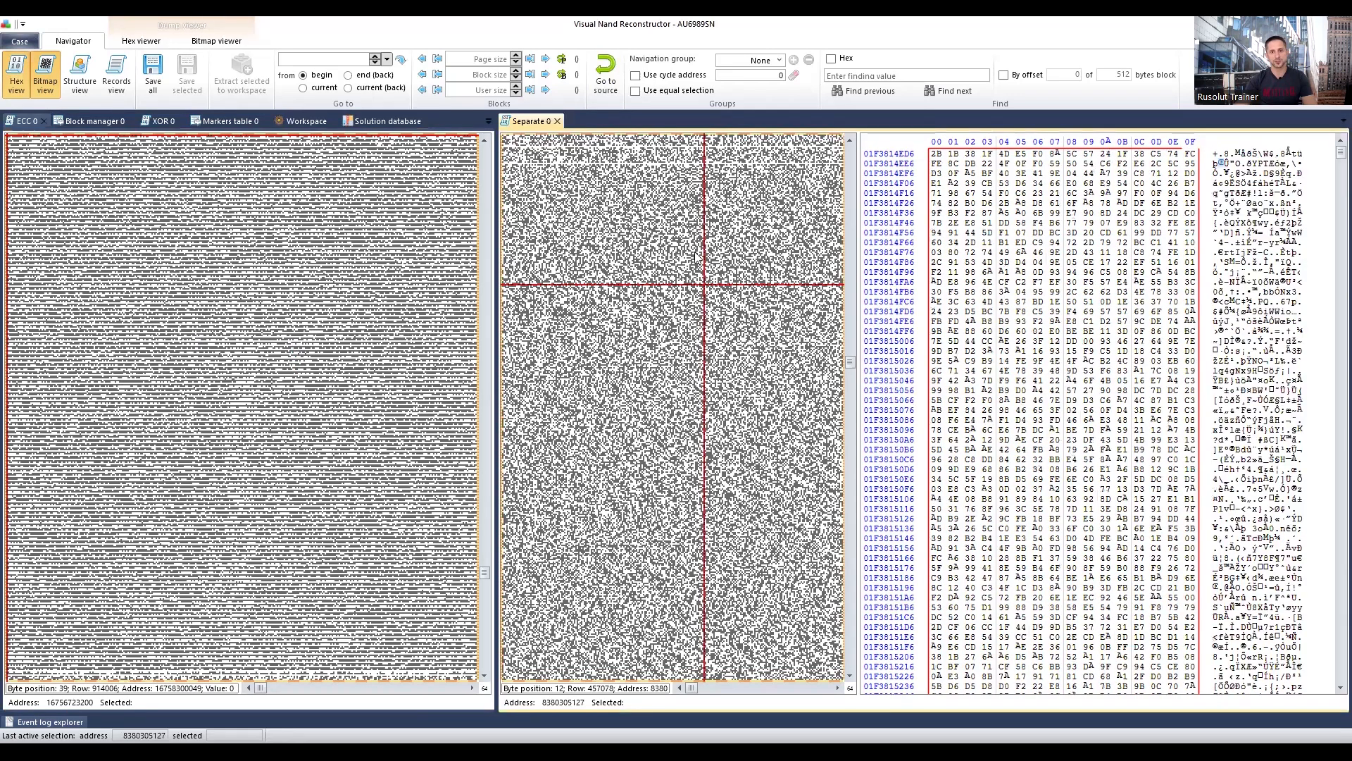
pyautogui.click(636, 393)
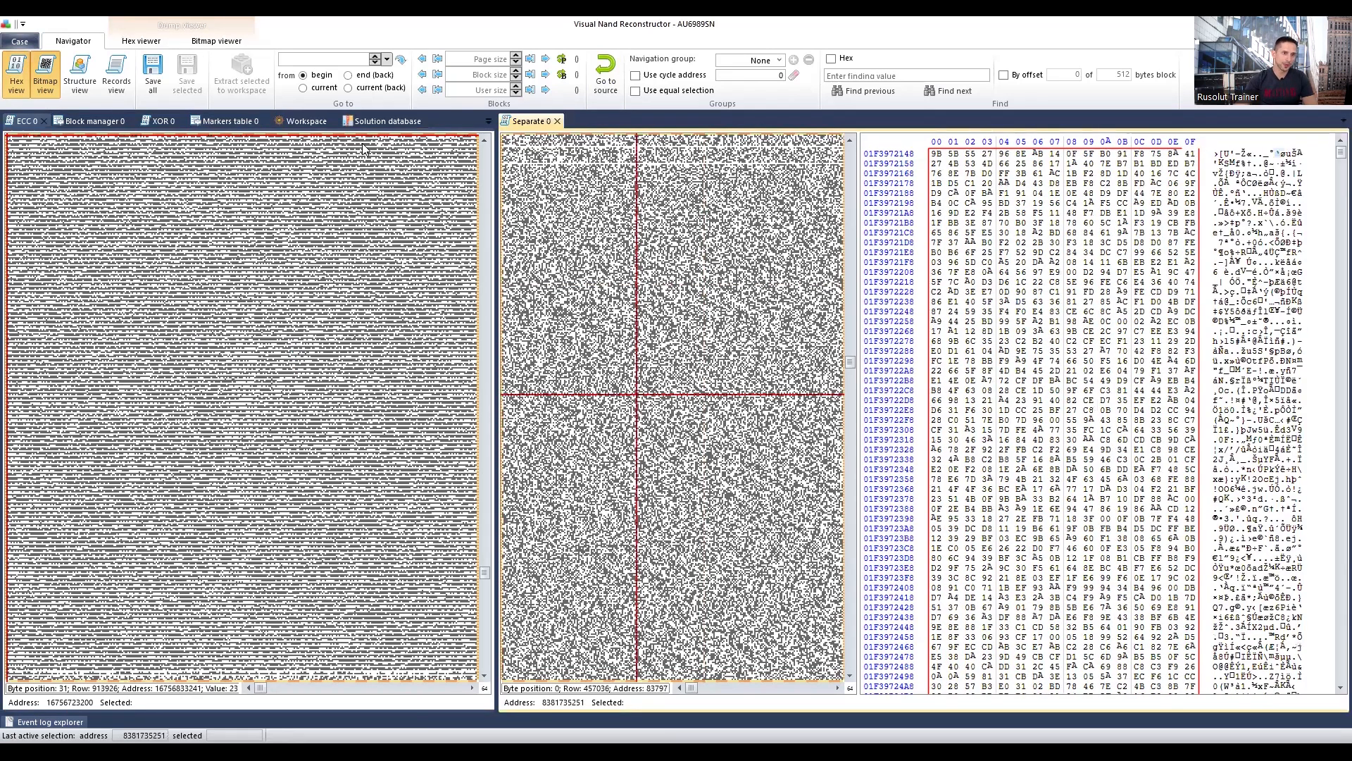
# Compare both LBN 8000 blocks again in the markers table and exclude the one with PBN 4A6 from use
pyautogui.click(300, 125)
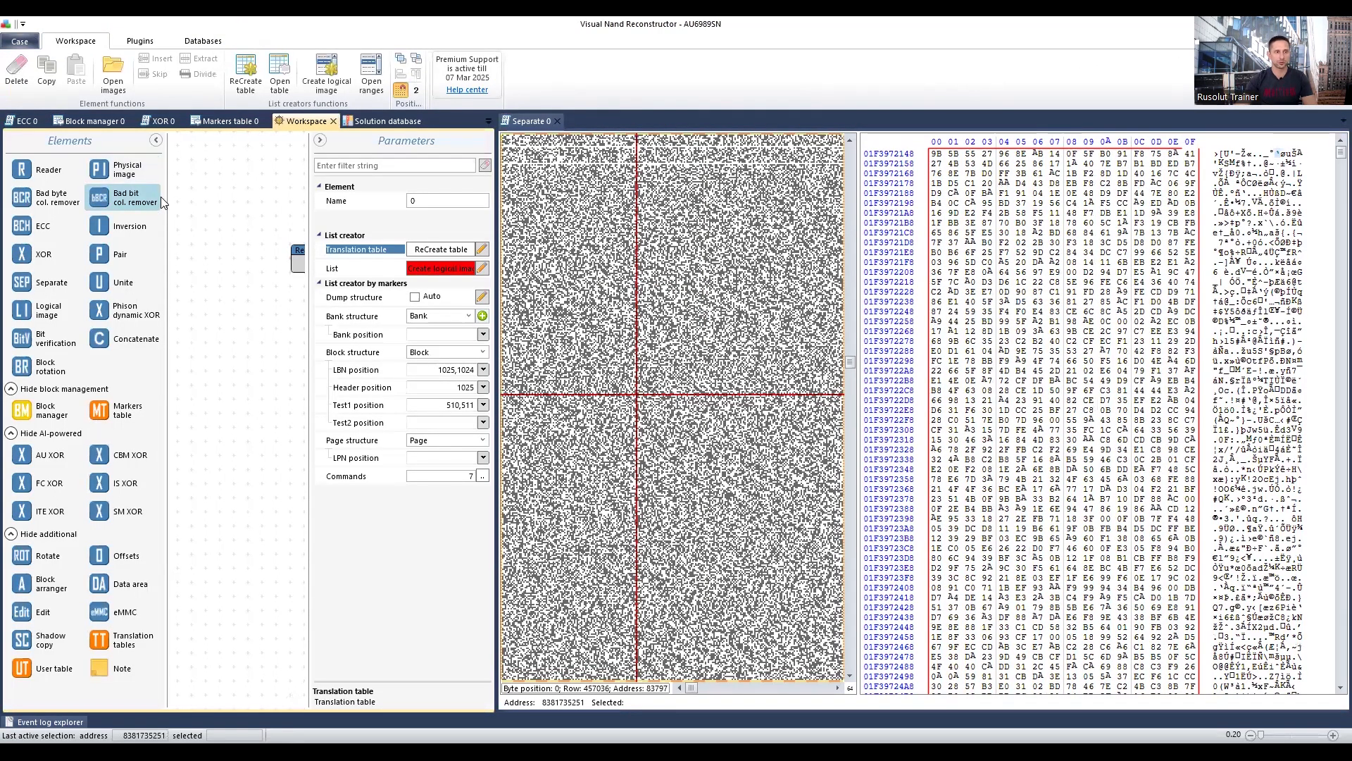
pyautogui.click(225, 123)
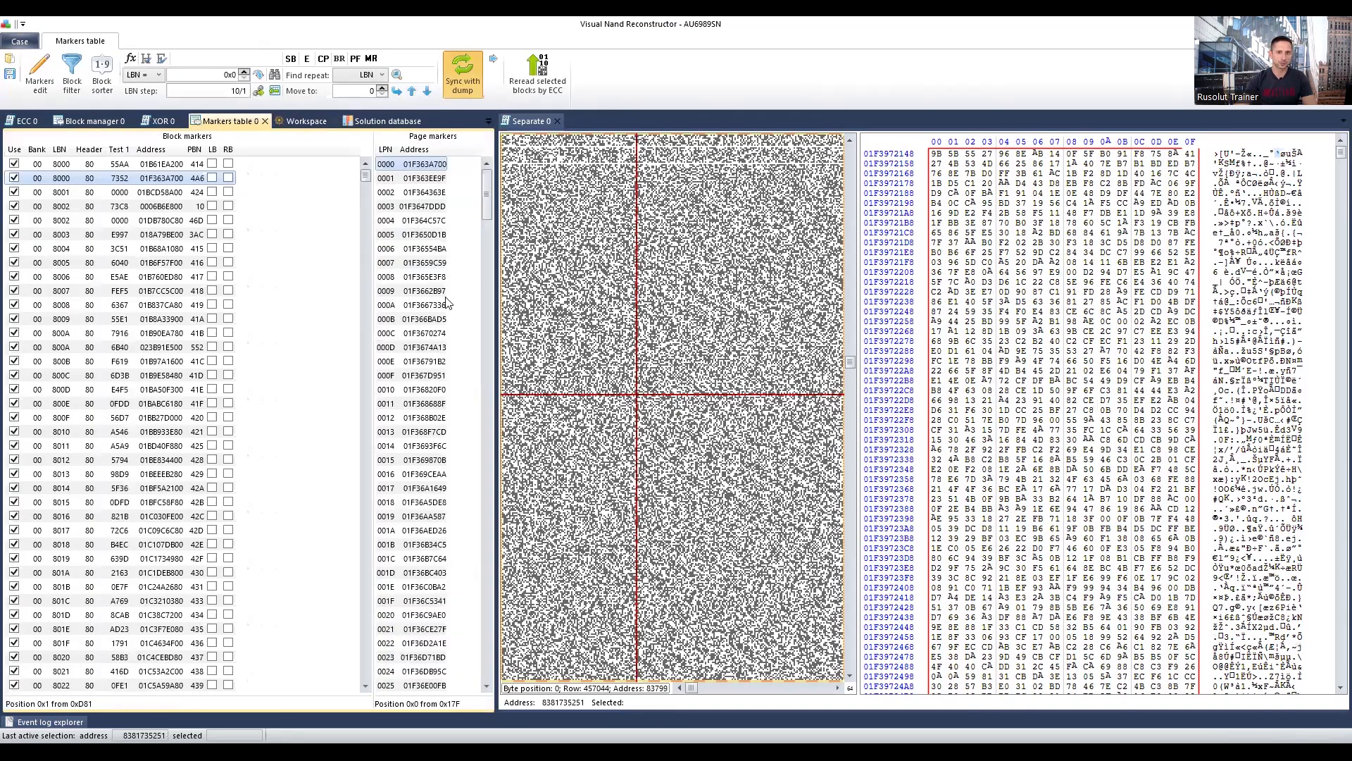
pyautogui.click(129, 168)
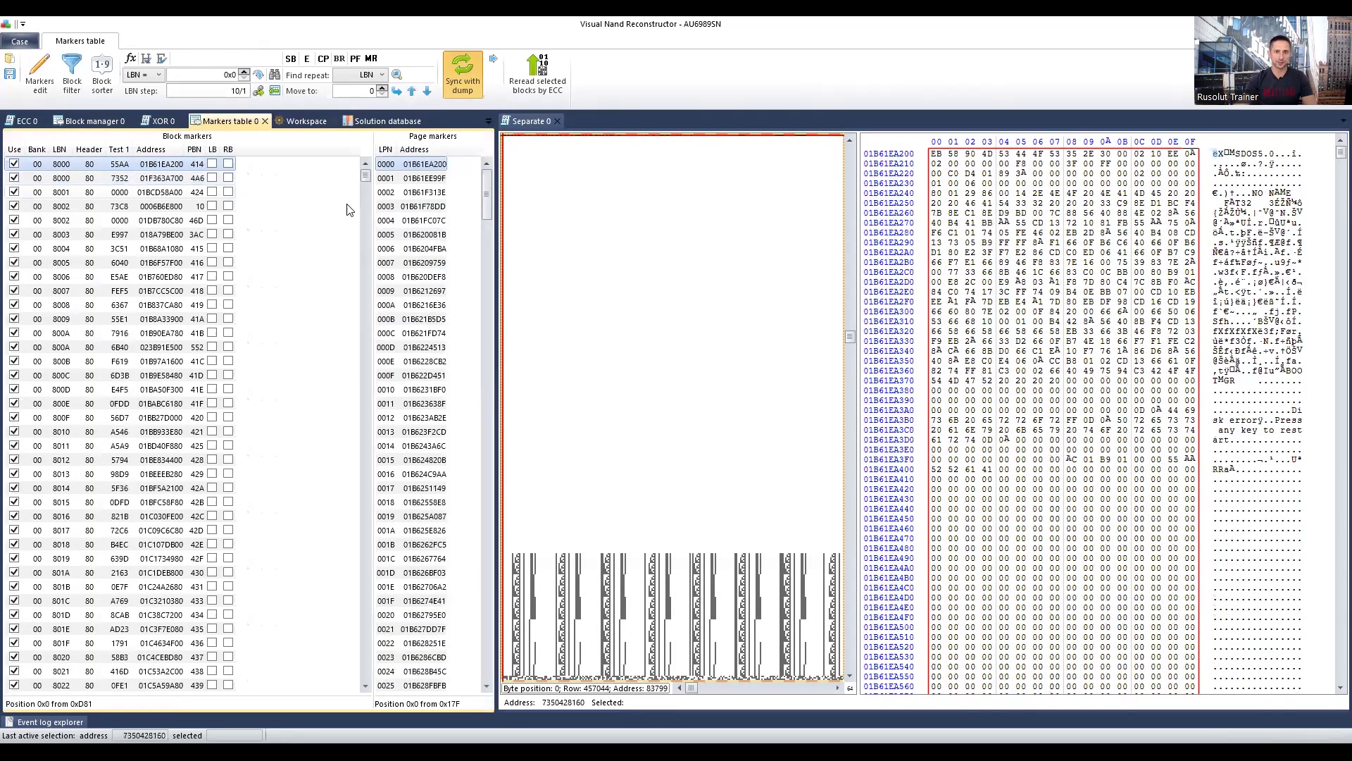
pyautogui.press('Down')
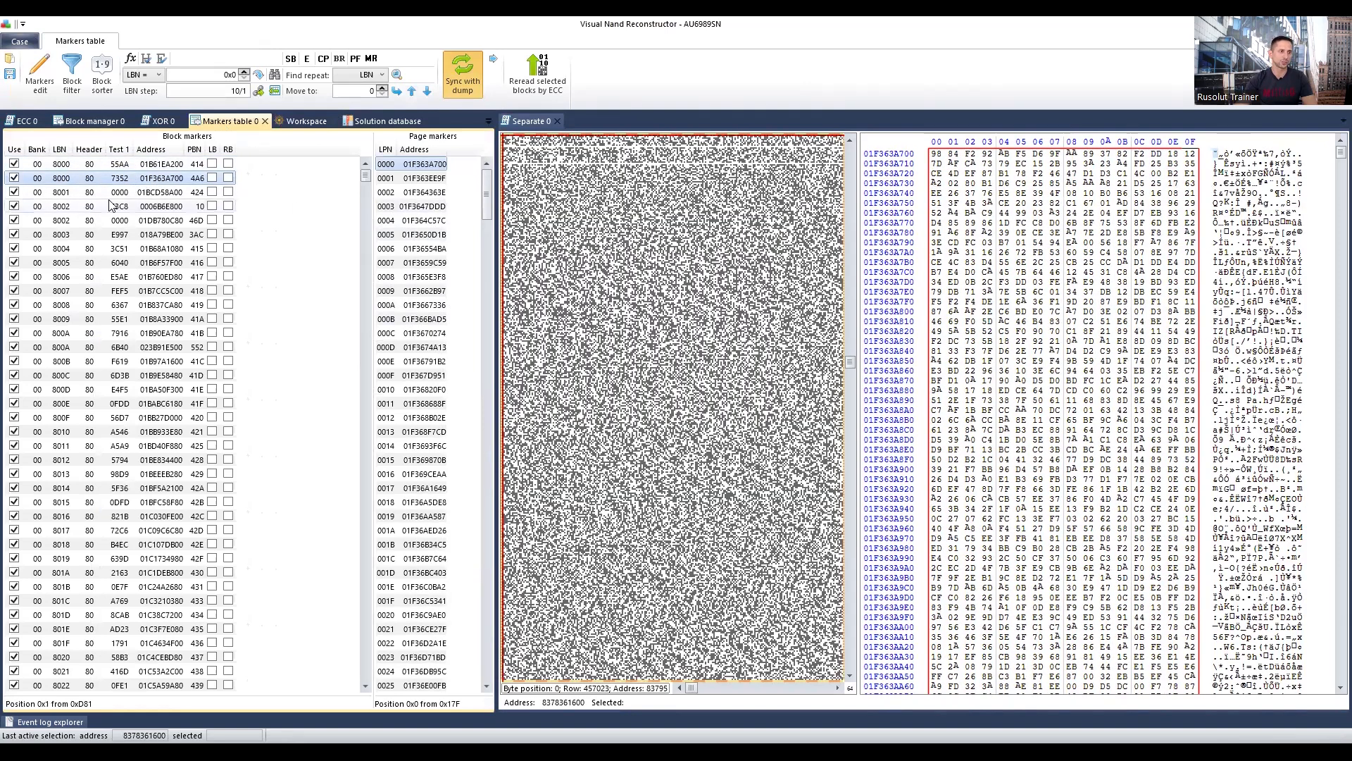
pyautogui.click(14, 178)
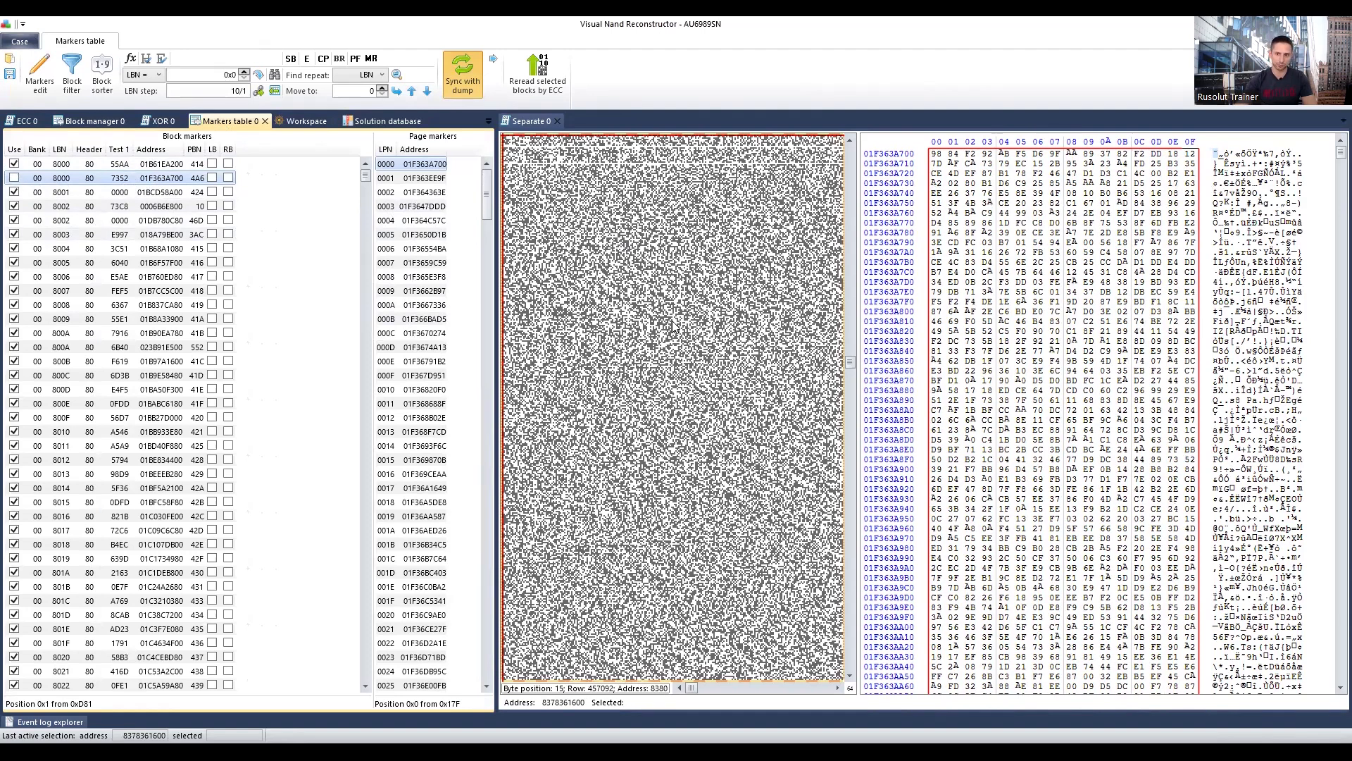
# Find the duplicate LBN 8002 blocks in the markers table, compare their dumps, and exclude the one with PBN 10 from use
pyautogui.click(57, 165)
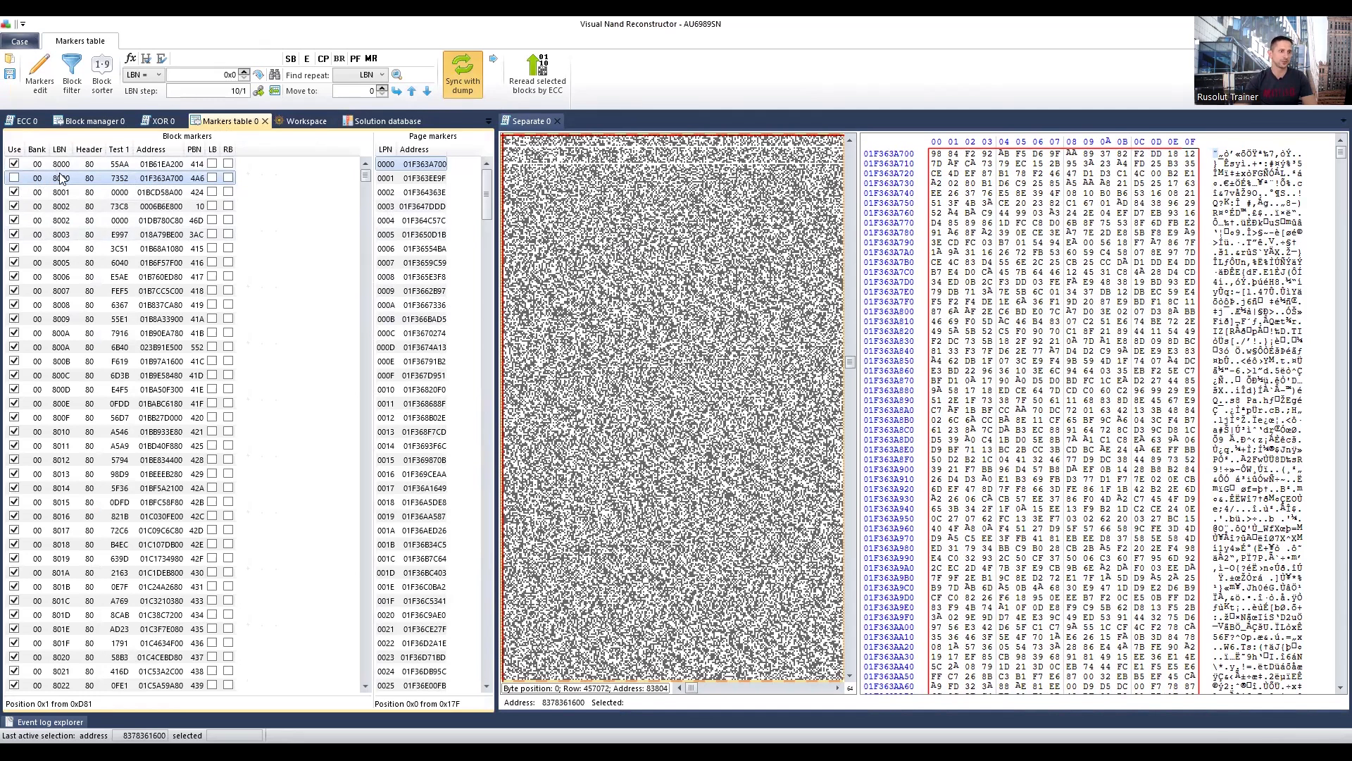
pyautogui.click(63, 180)
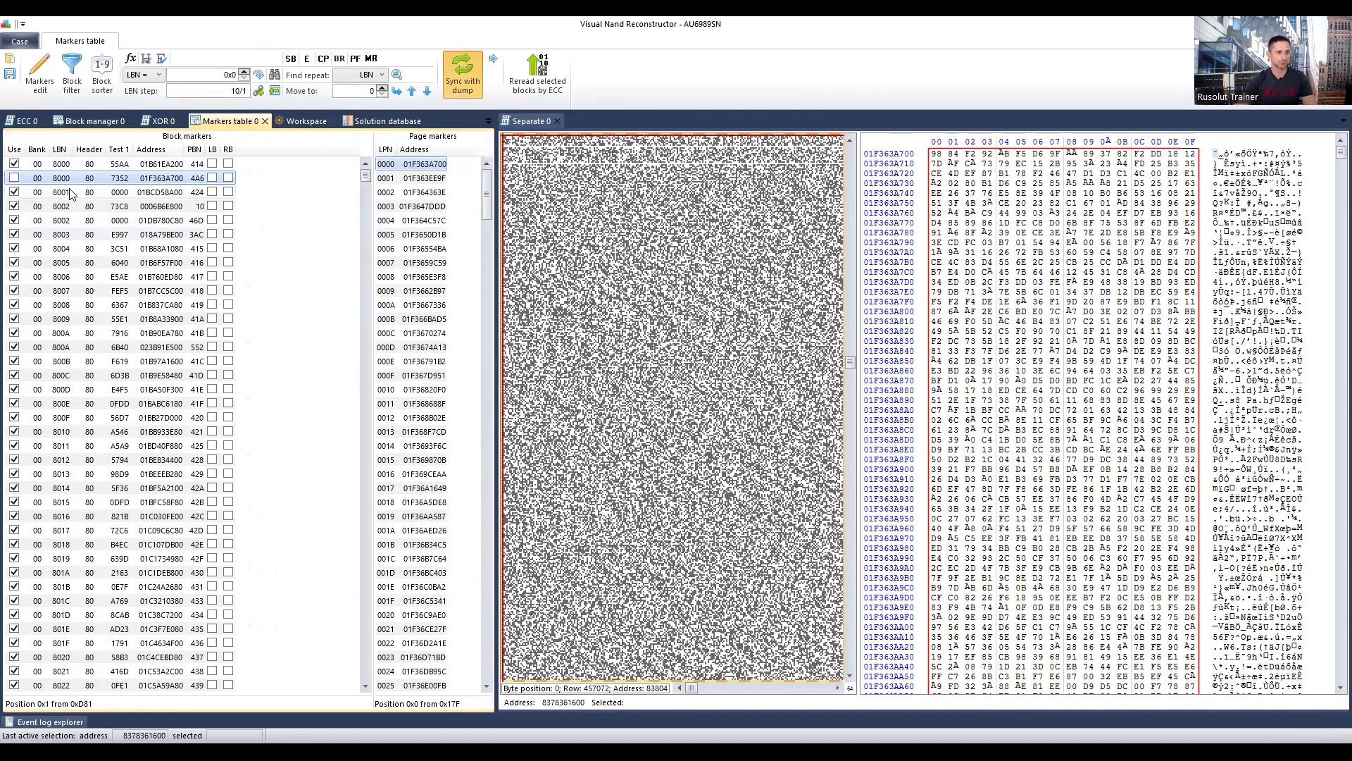
pyautogui.click(257, 90)
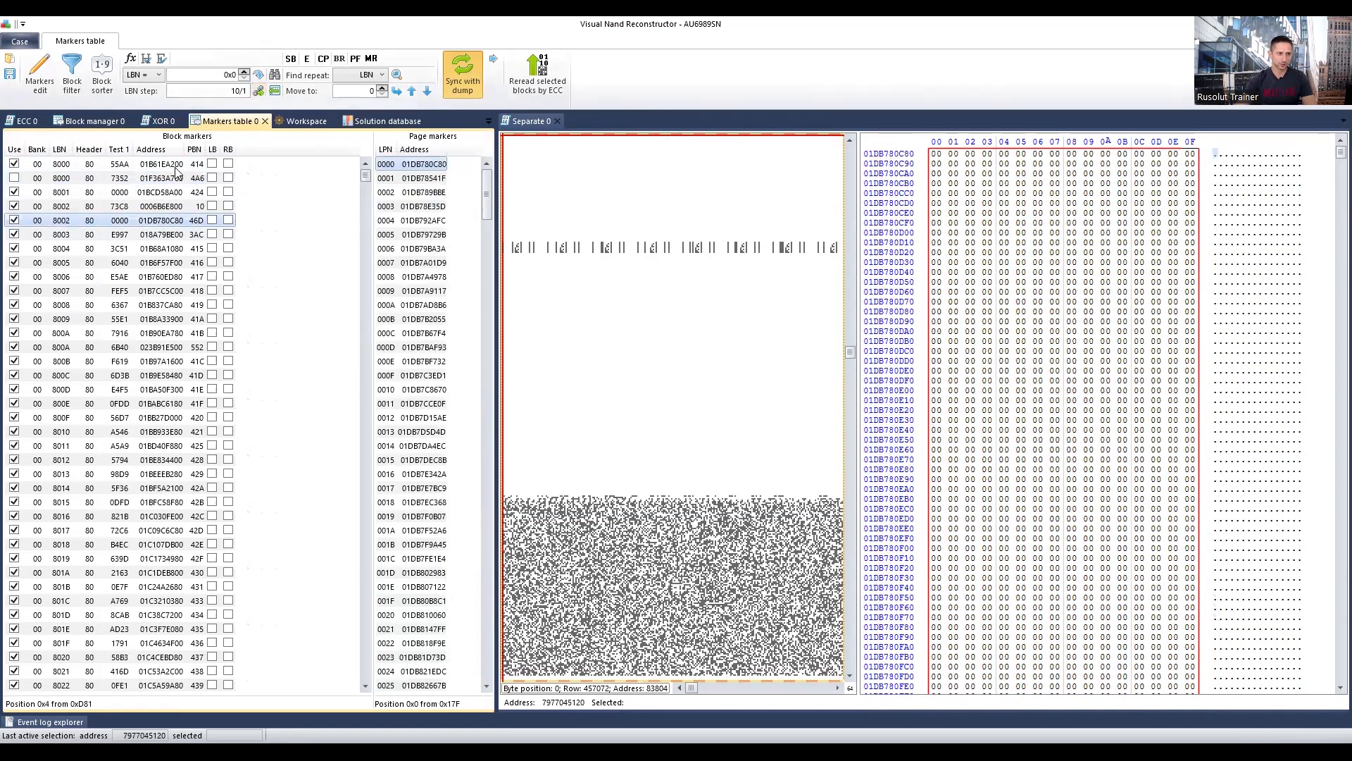
pyautogui.click(65, 207)
pyautogui.click(14, 205)
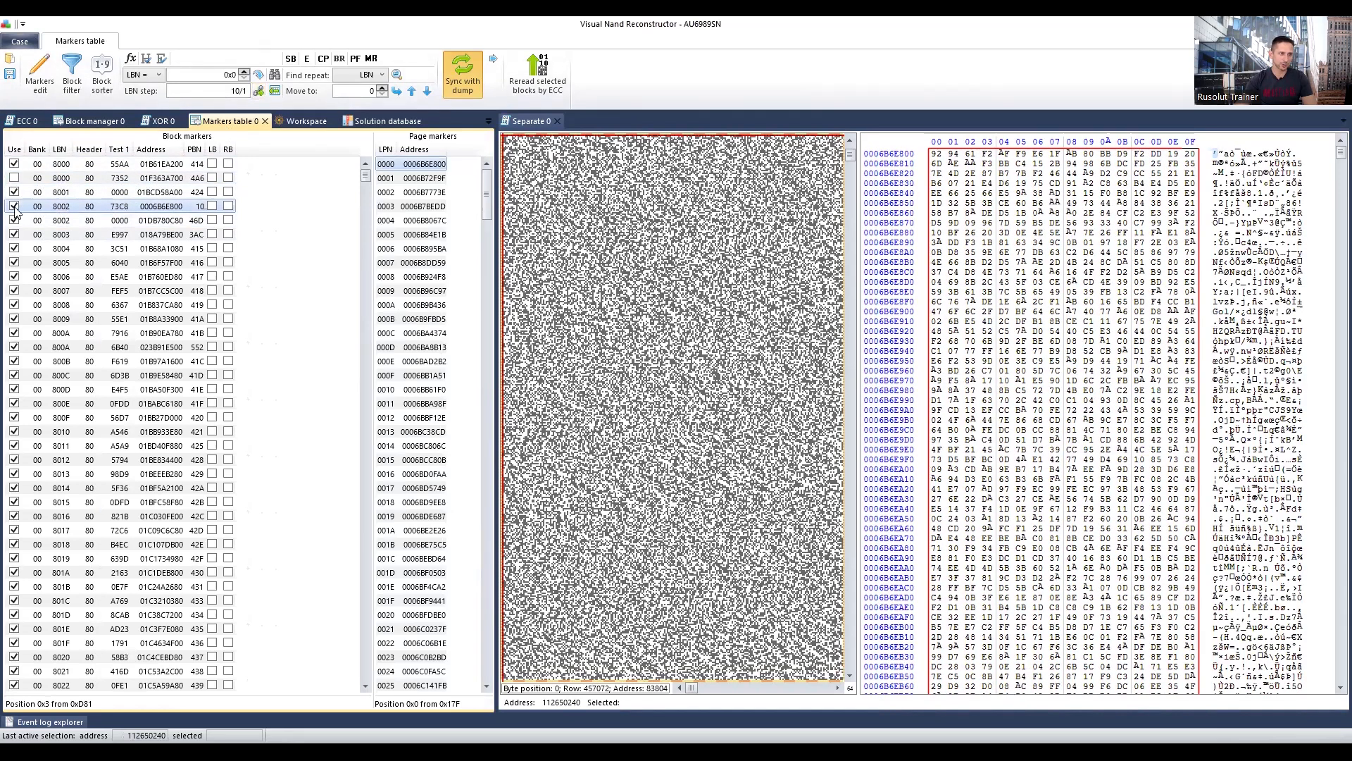
pyautogui.click(63, 223)
pyautogui.click(71, 207)
# Search onward through the LBN sequence breaks in the markers table, from block 800A to the LBN 8000 duplicates in bank 01
pyautogui.click(259, 91)
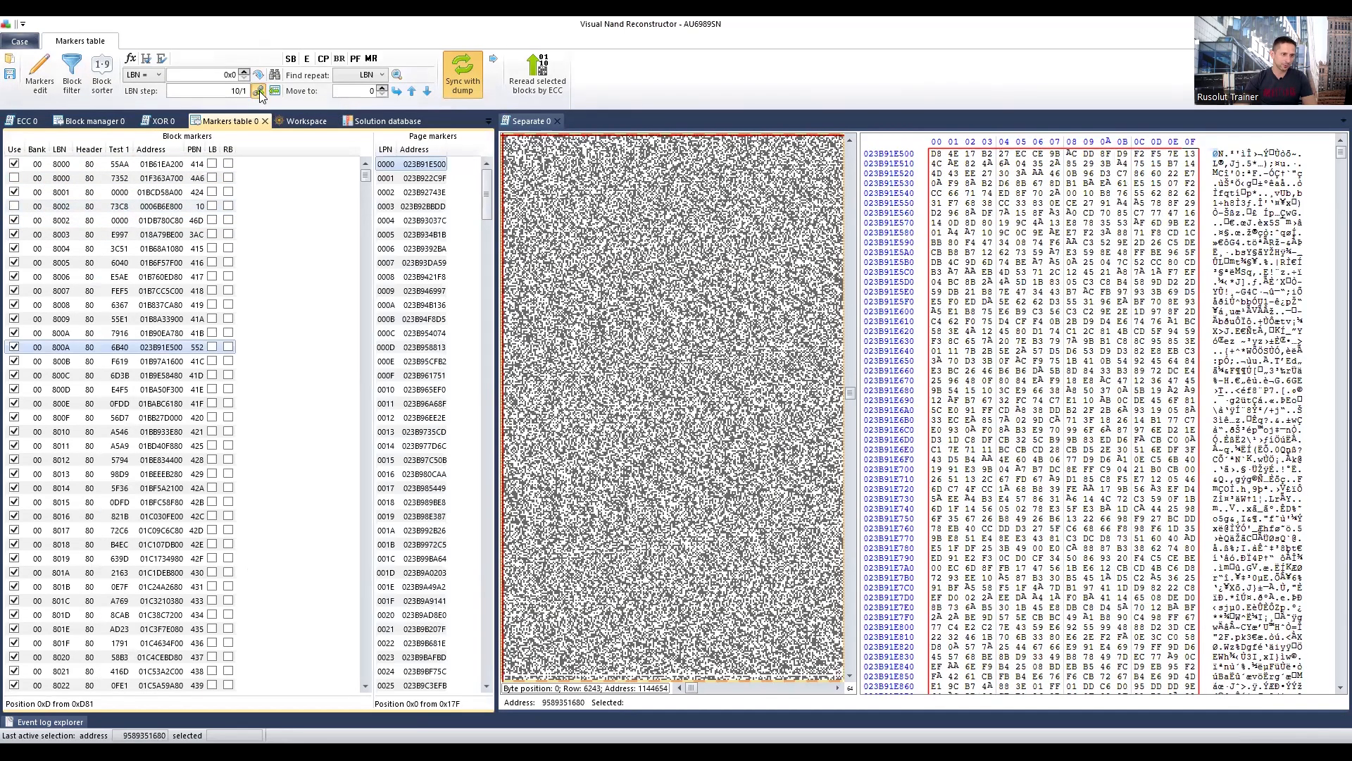
pyautogui.click(259, 91)
pyautogui.click(259, 91)
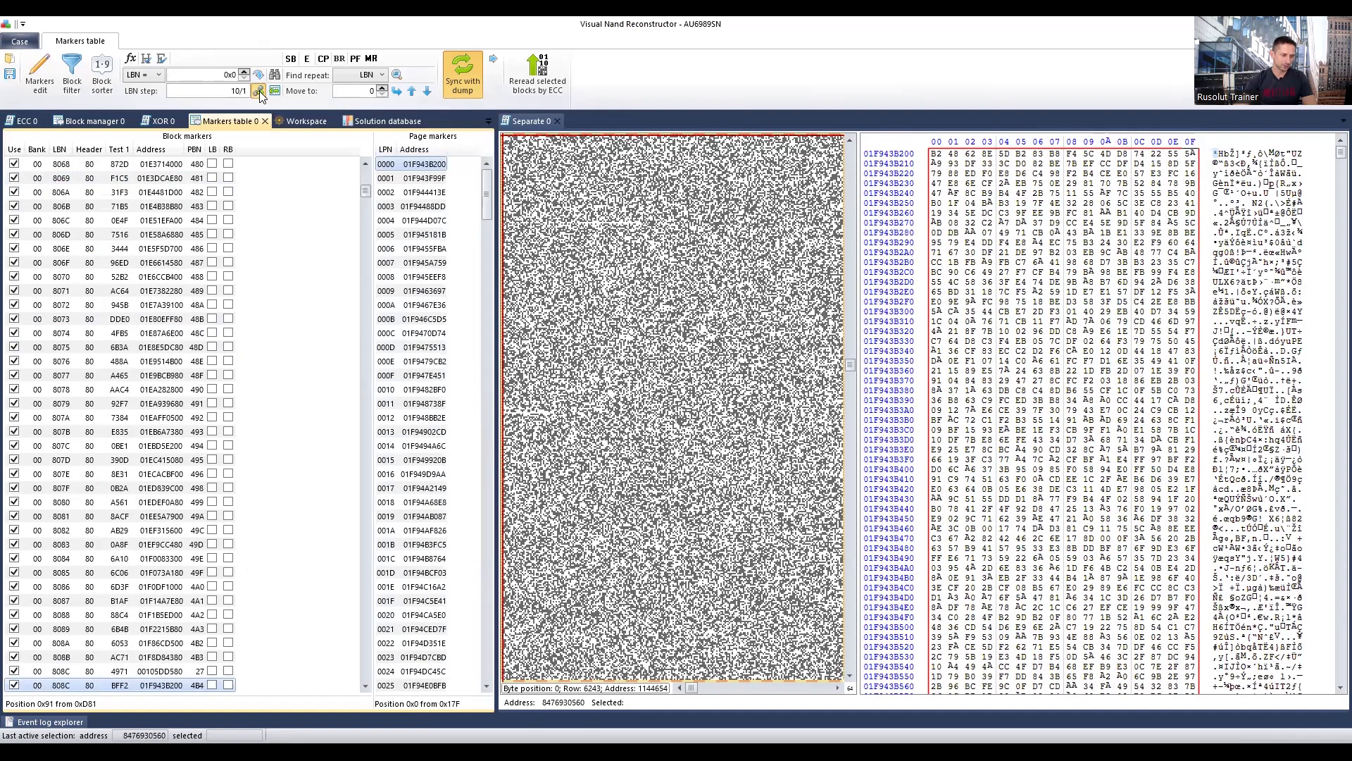
pyautogui.click(259, 91)
pyautogui.click(259, 91)
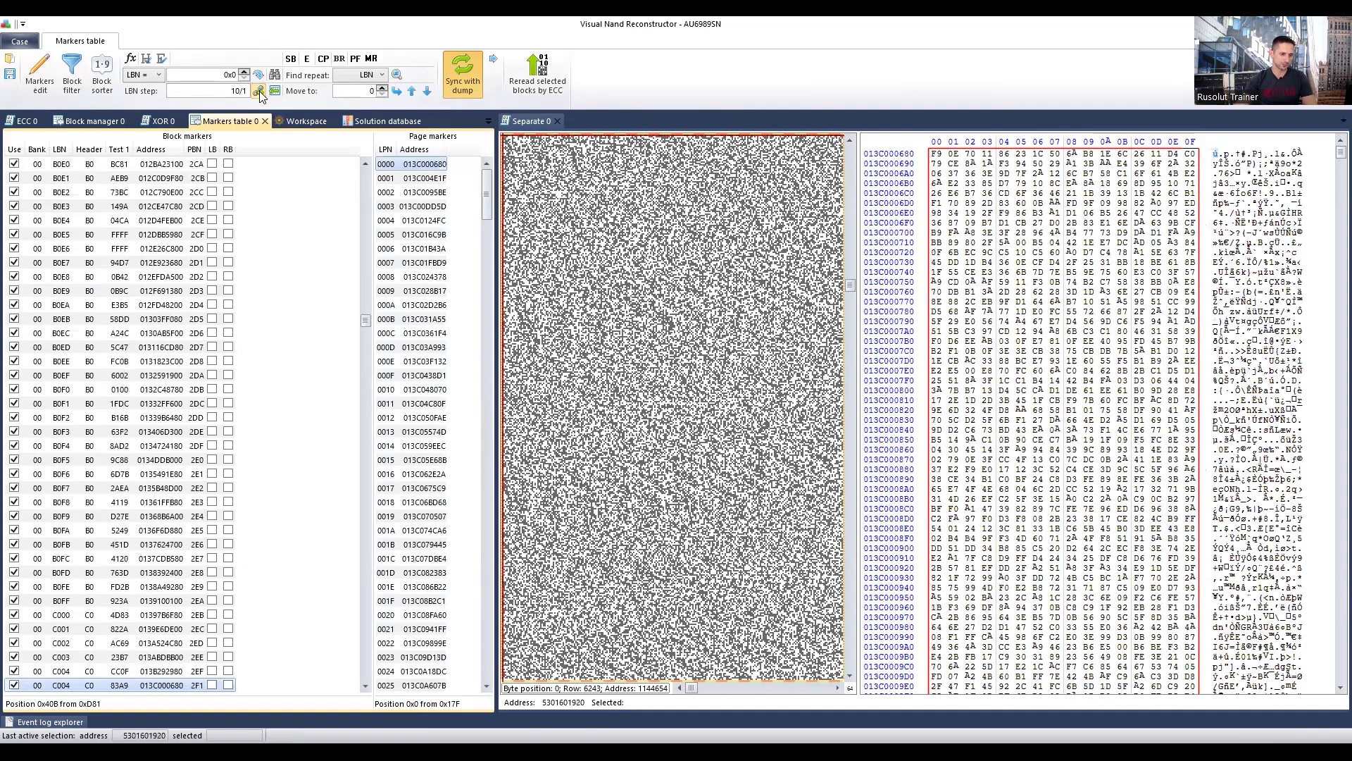
pyautogui.click(259, 91)
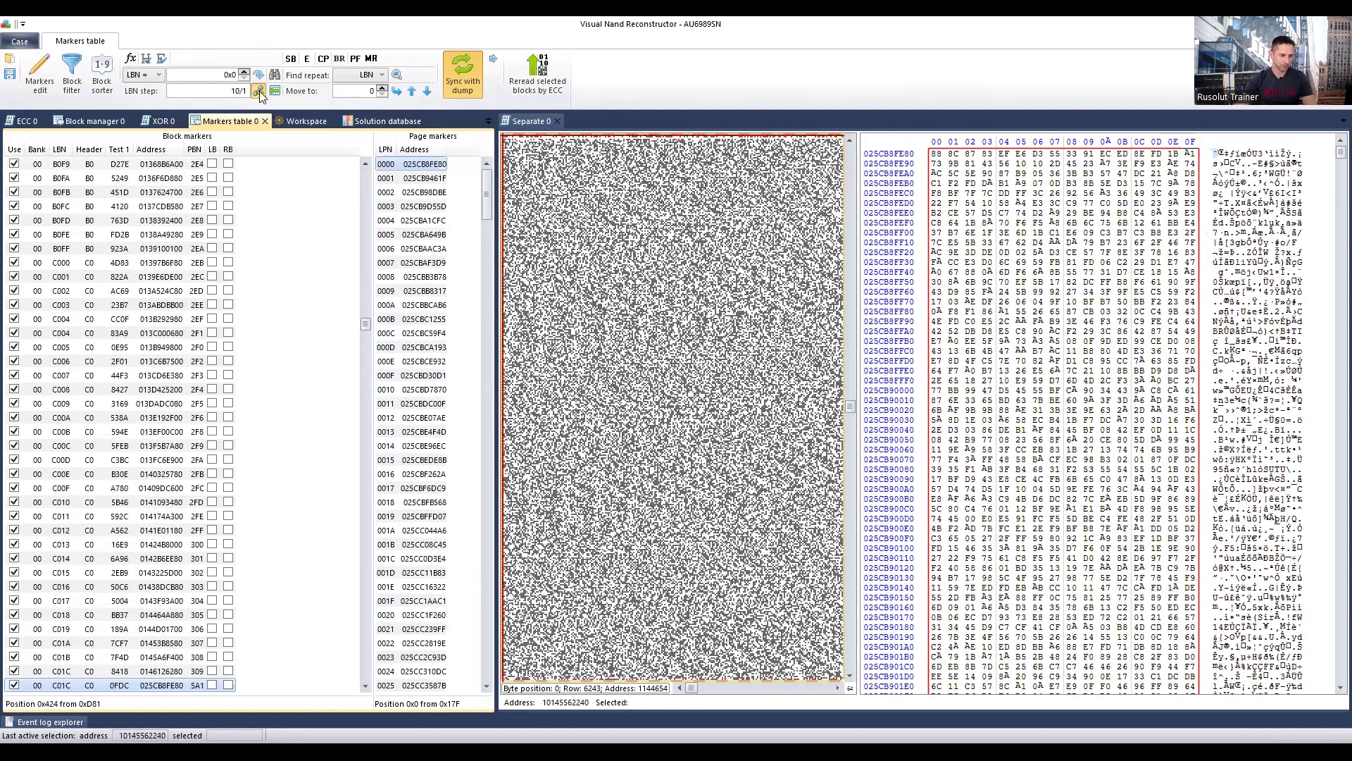
pyautogui.click(259, 91)
pyautogui.click(259, 90)
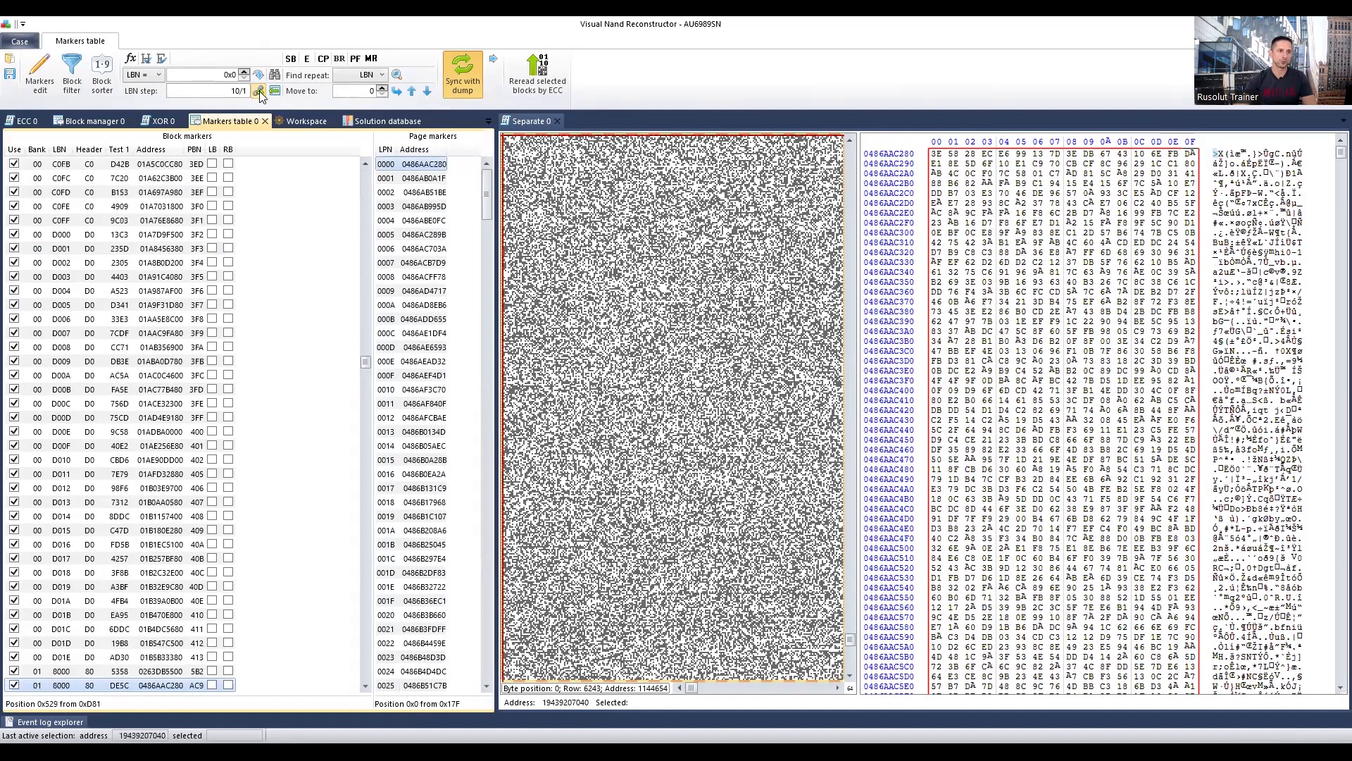
pyautogui.click(259, 90)
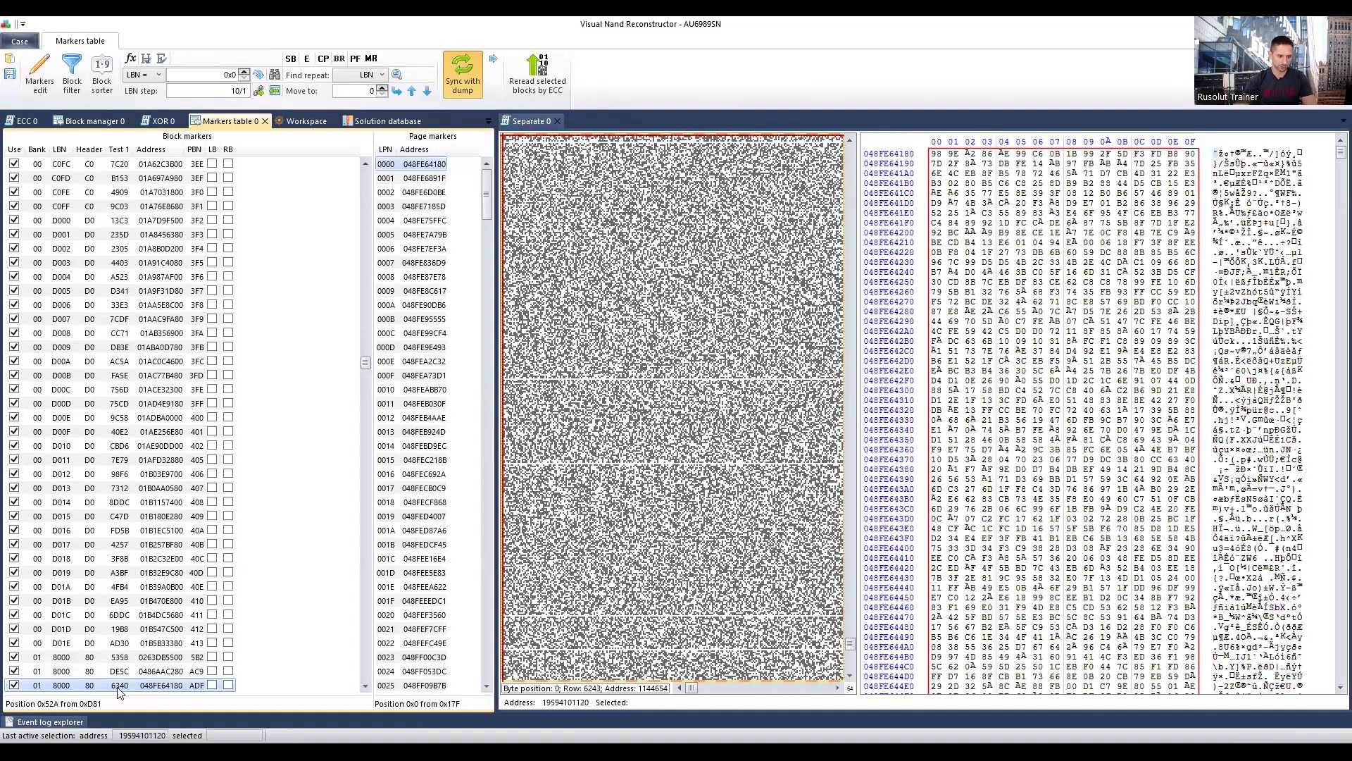
# Compare the dump data of the bank 01 LBN 8000 blocks with PBN AC9 and ADF
pyautogui.click(71, 671)
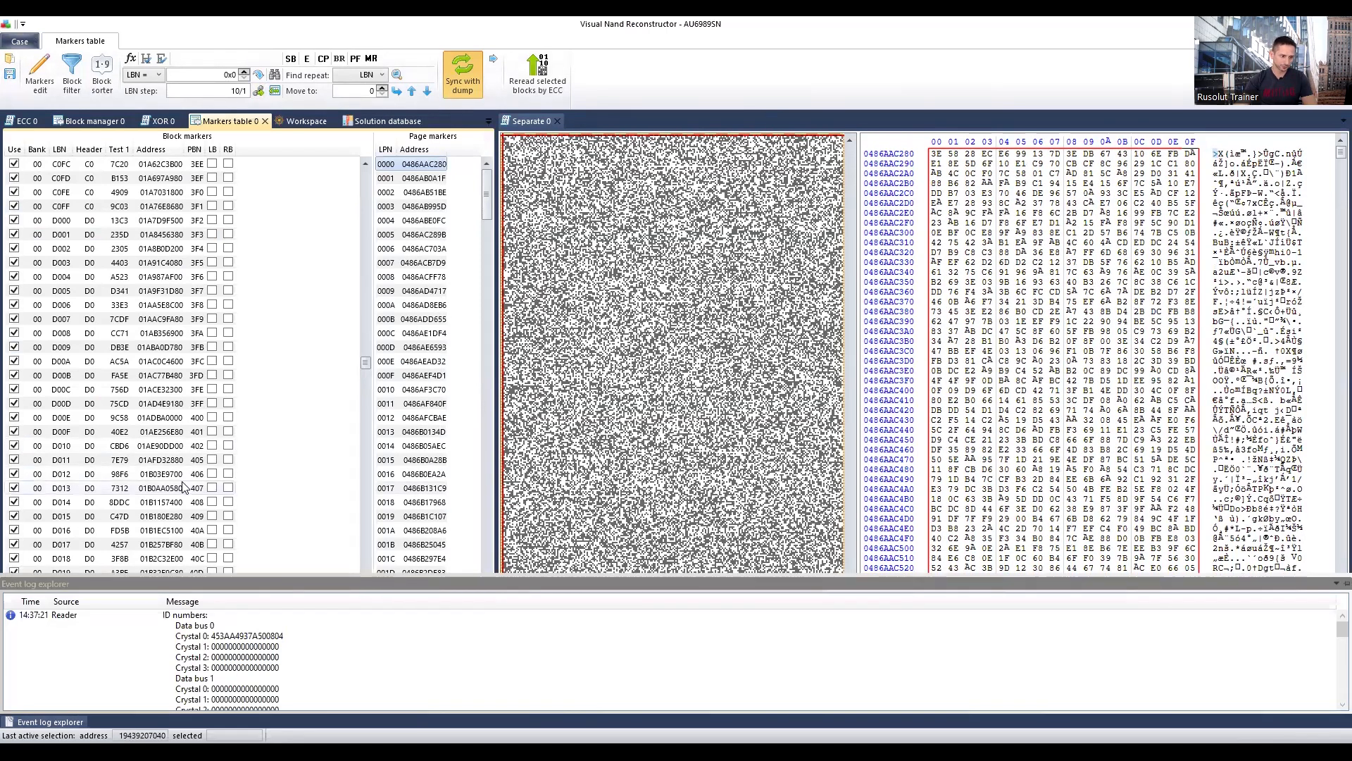
pyautogui.click(70, 685)
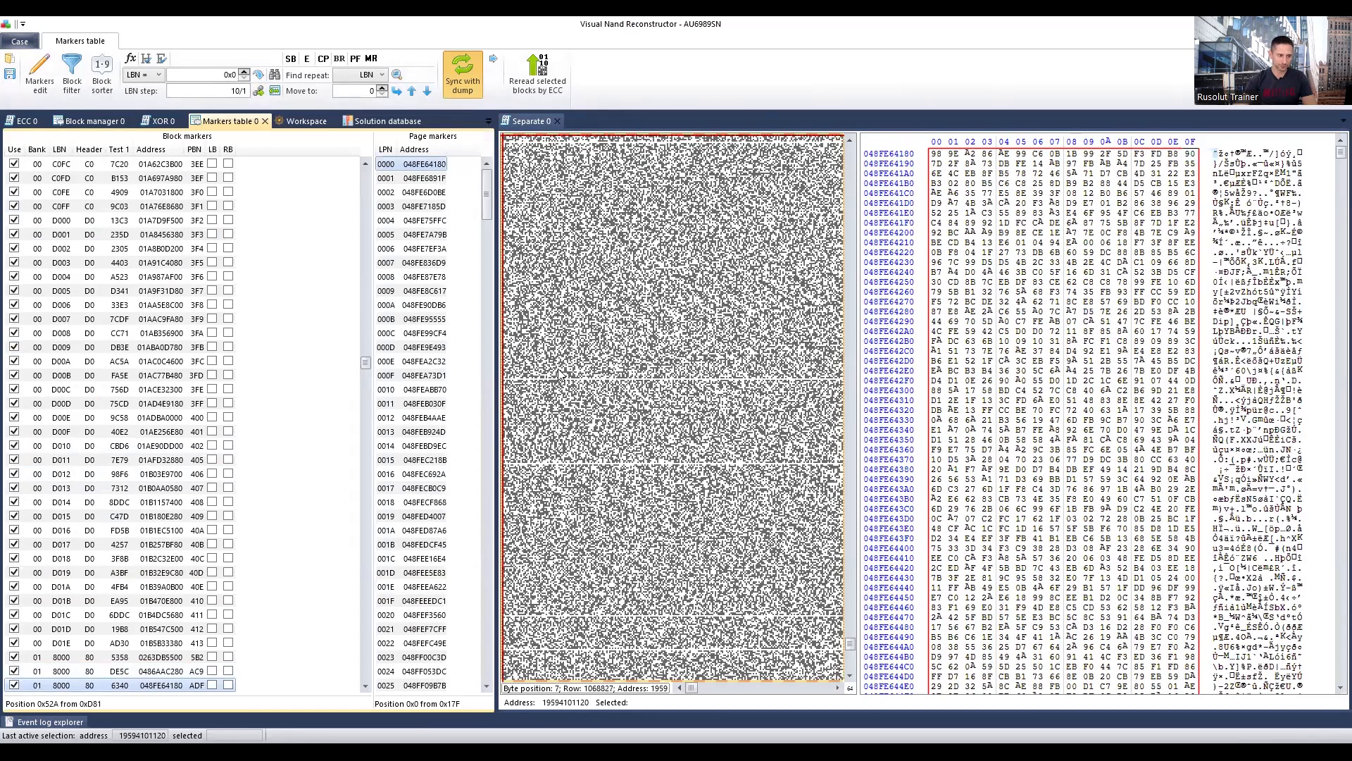
pyautogui.click(70, 672)
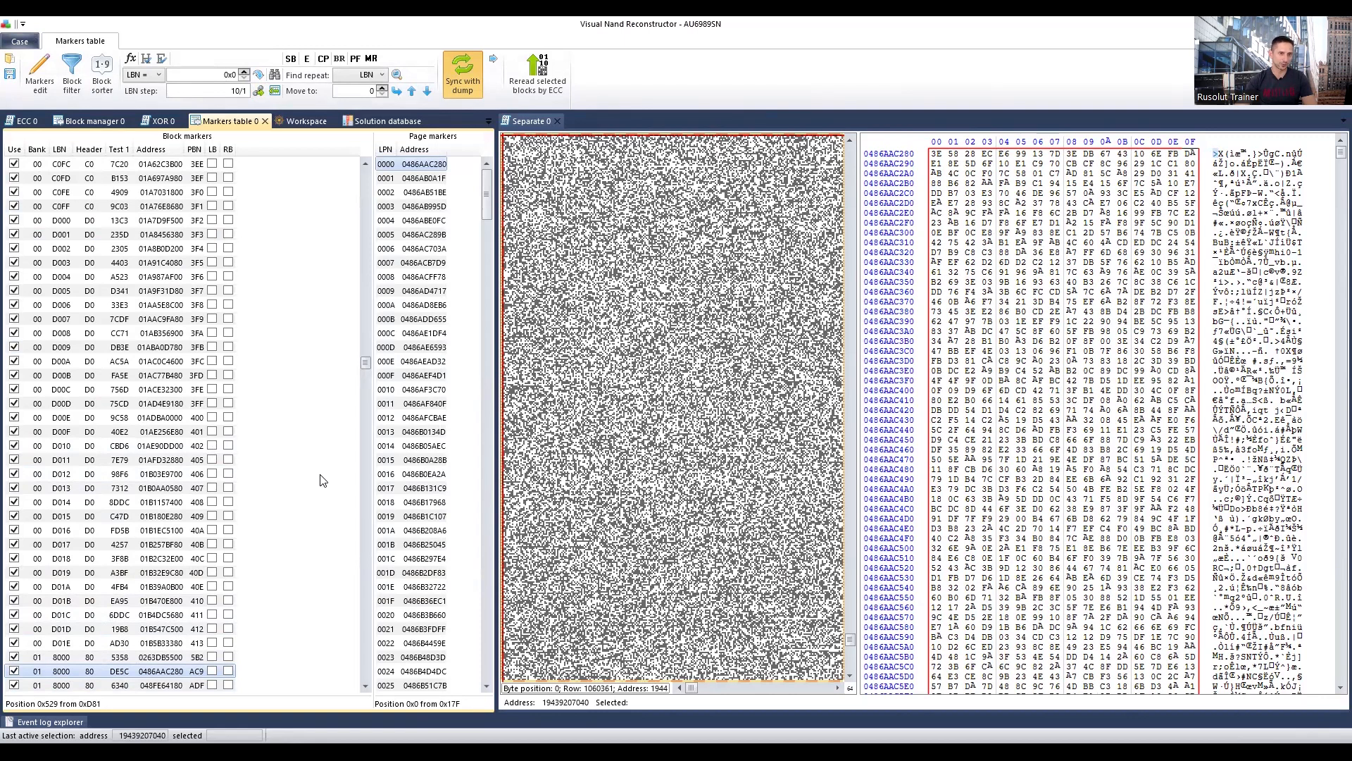
# Return to the workspace without the Separate 0 viewer and reposition the Block manager element below the Markers table
pyautogui.click(304, 121)
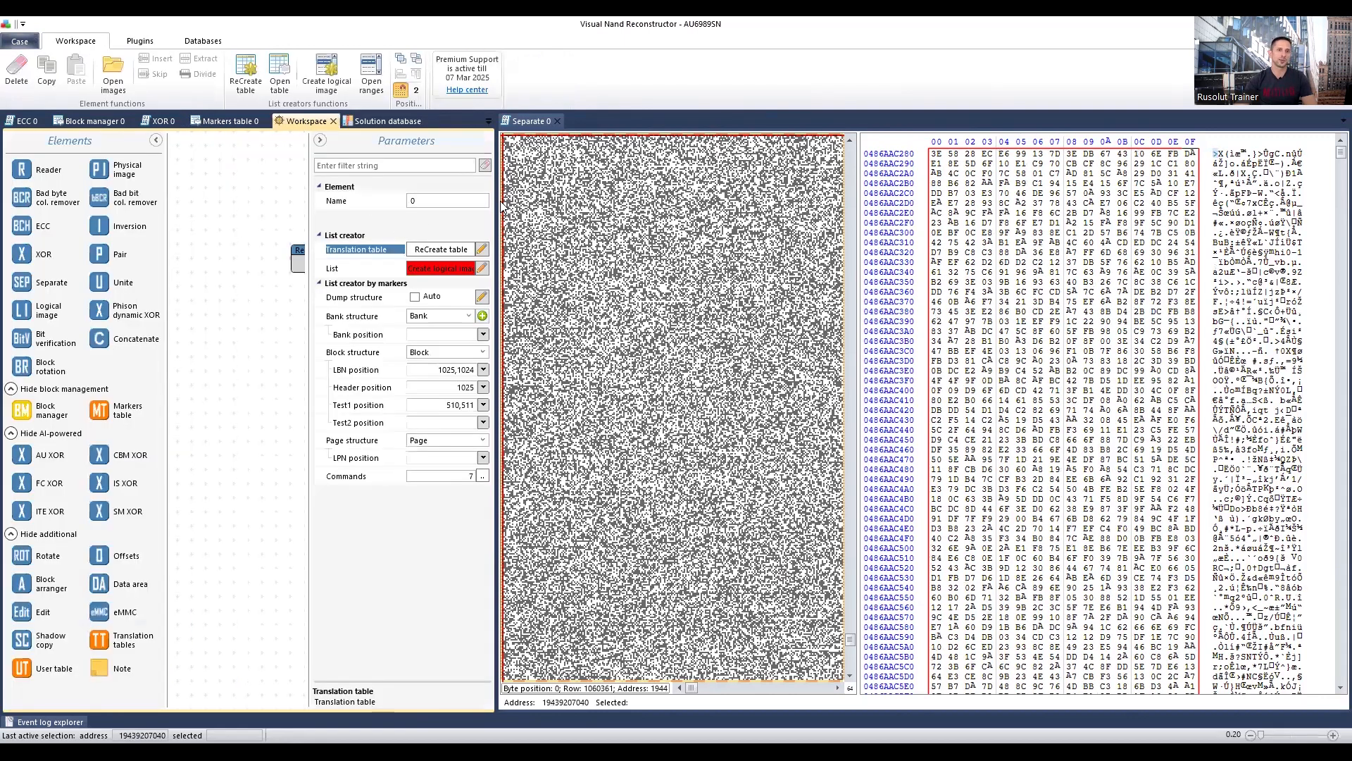
pyautogui.click(554, 156)
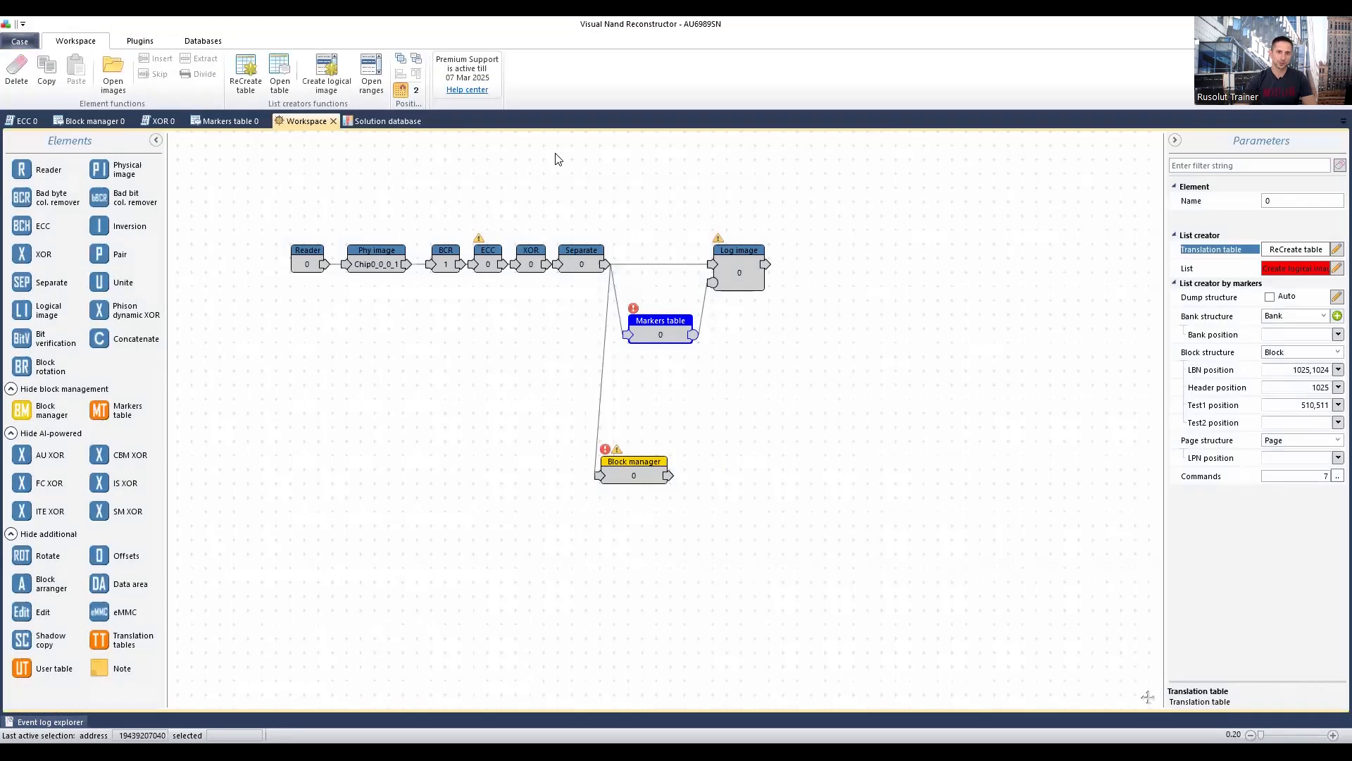
pyautogui.moveTo(623, 480); pyautogui.dragTo(662, 499)
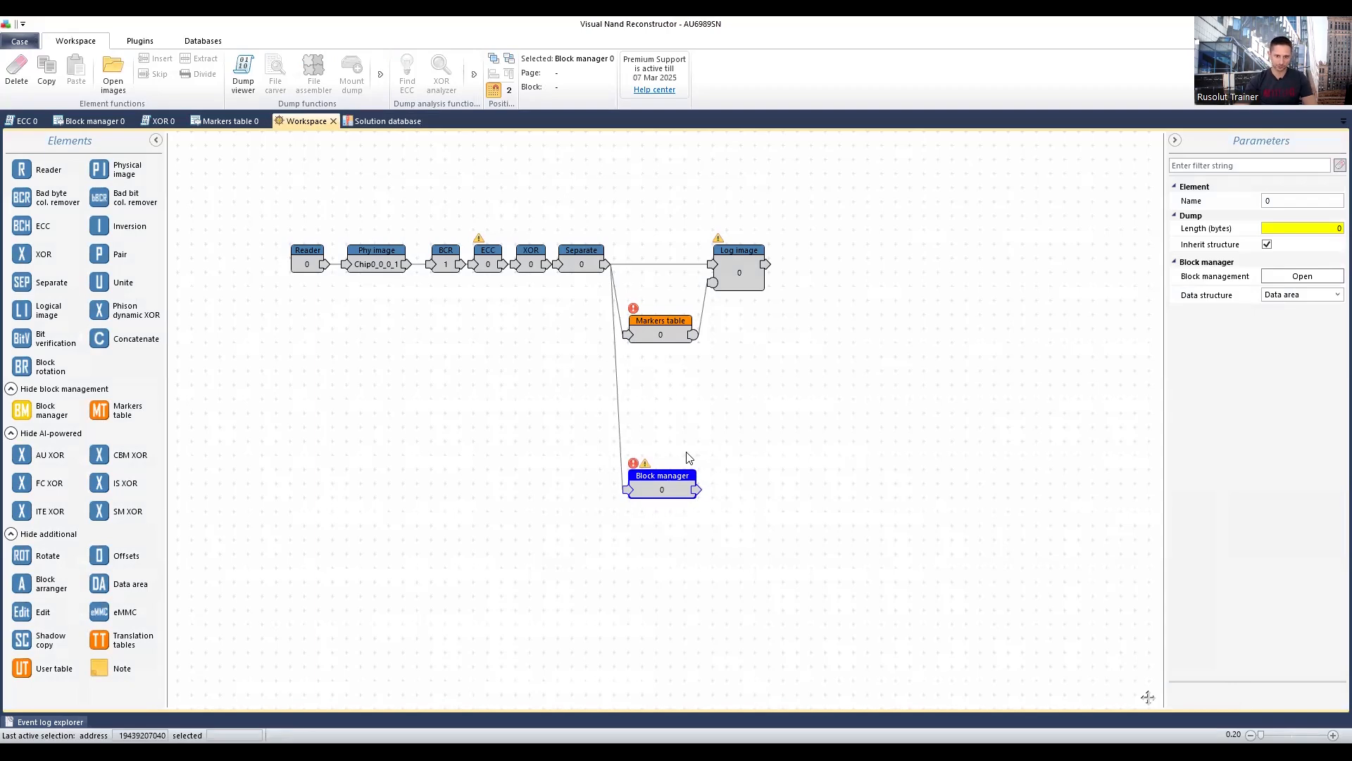
pyautogui.moveTo(652, 494); pyautogui.dragTo(655, 514)
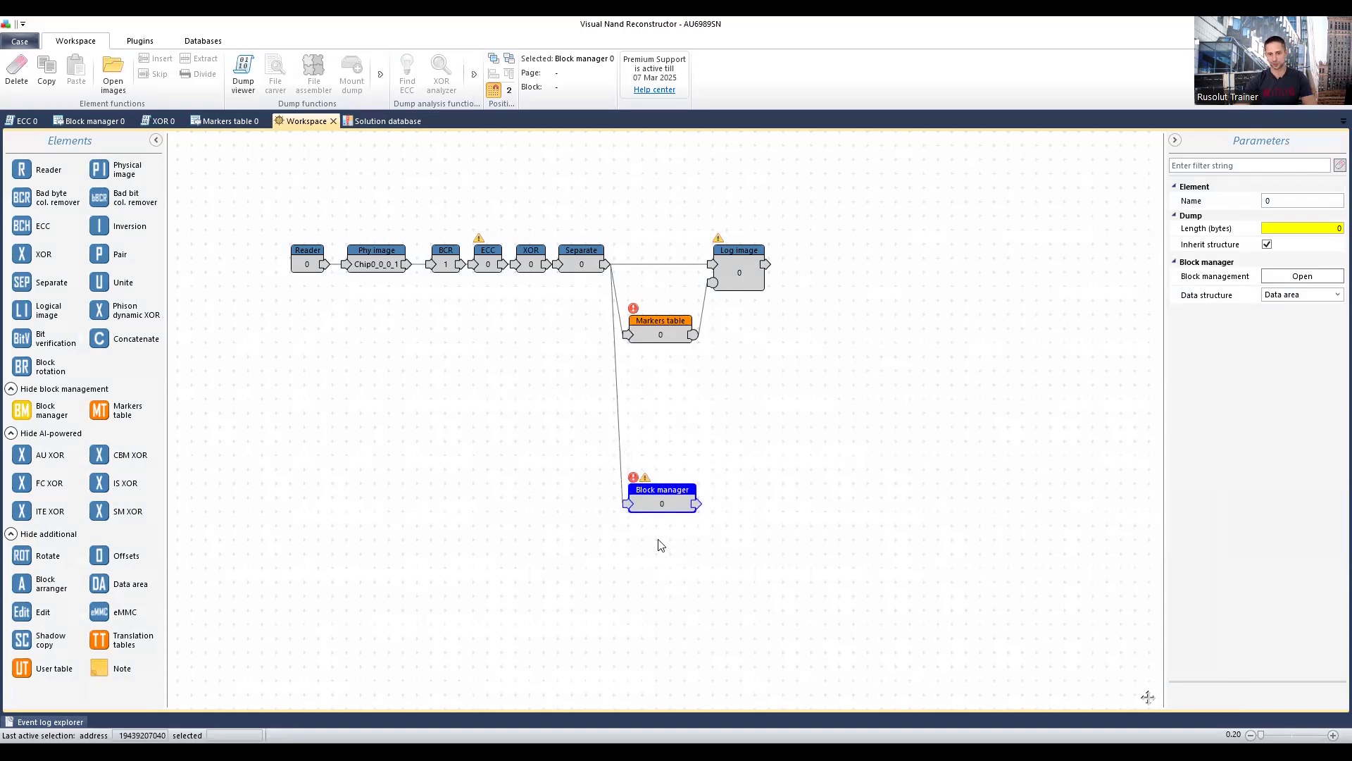
pyautogui.moveTo(659, 497); pyautogui.dragTo(701, 499)
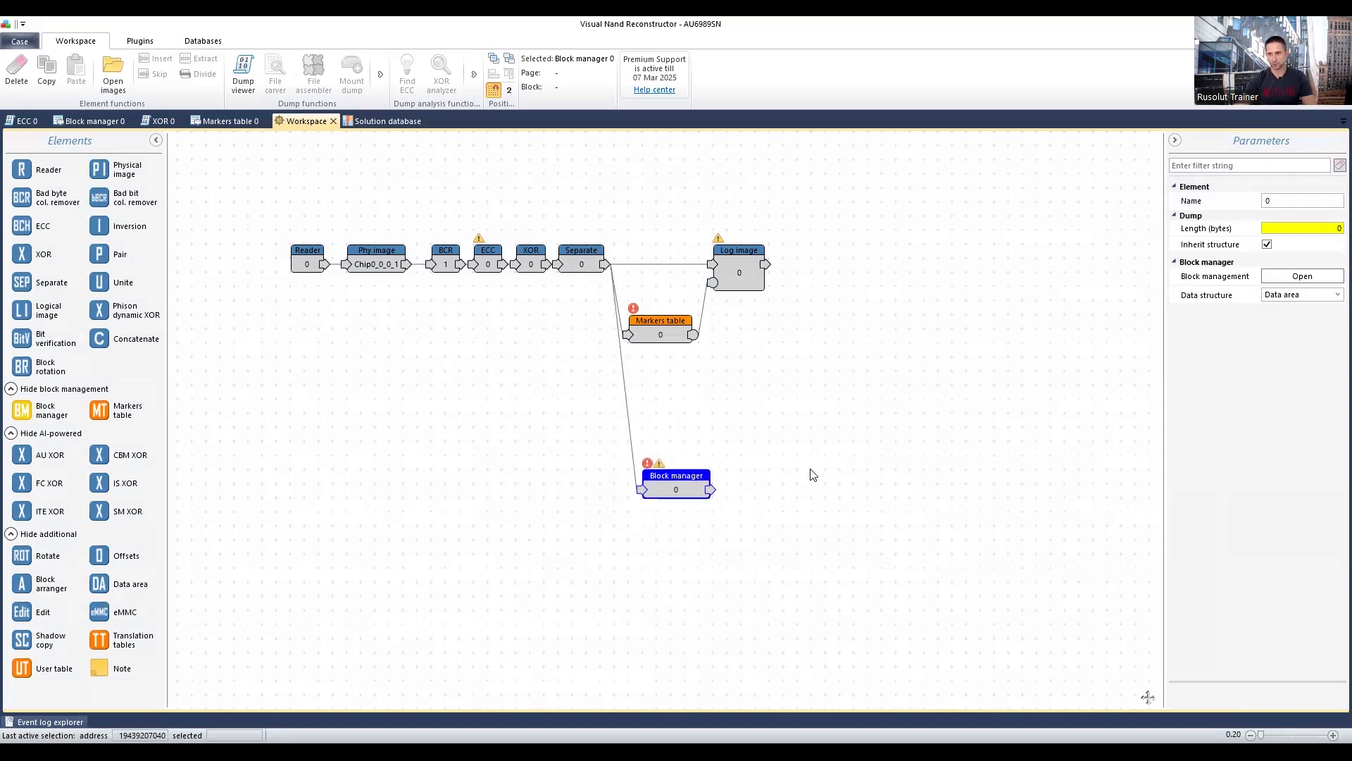
# Open block management for Block manager 0, rebuild its table, and load the block types from Block manager 0.psf
pyautogui.click(1302, 277)
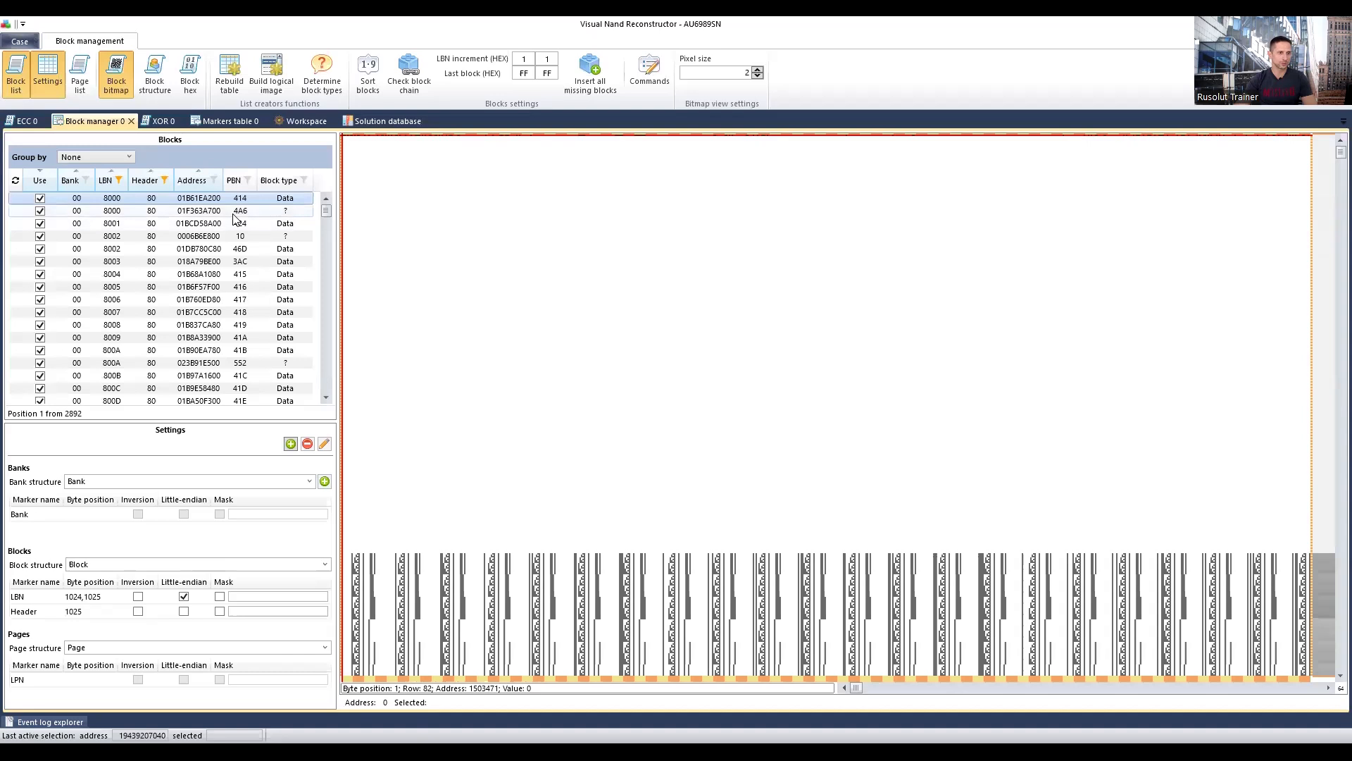
pyautogui.click(230, 74)
pyautogui.click(715, 421)
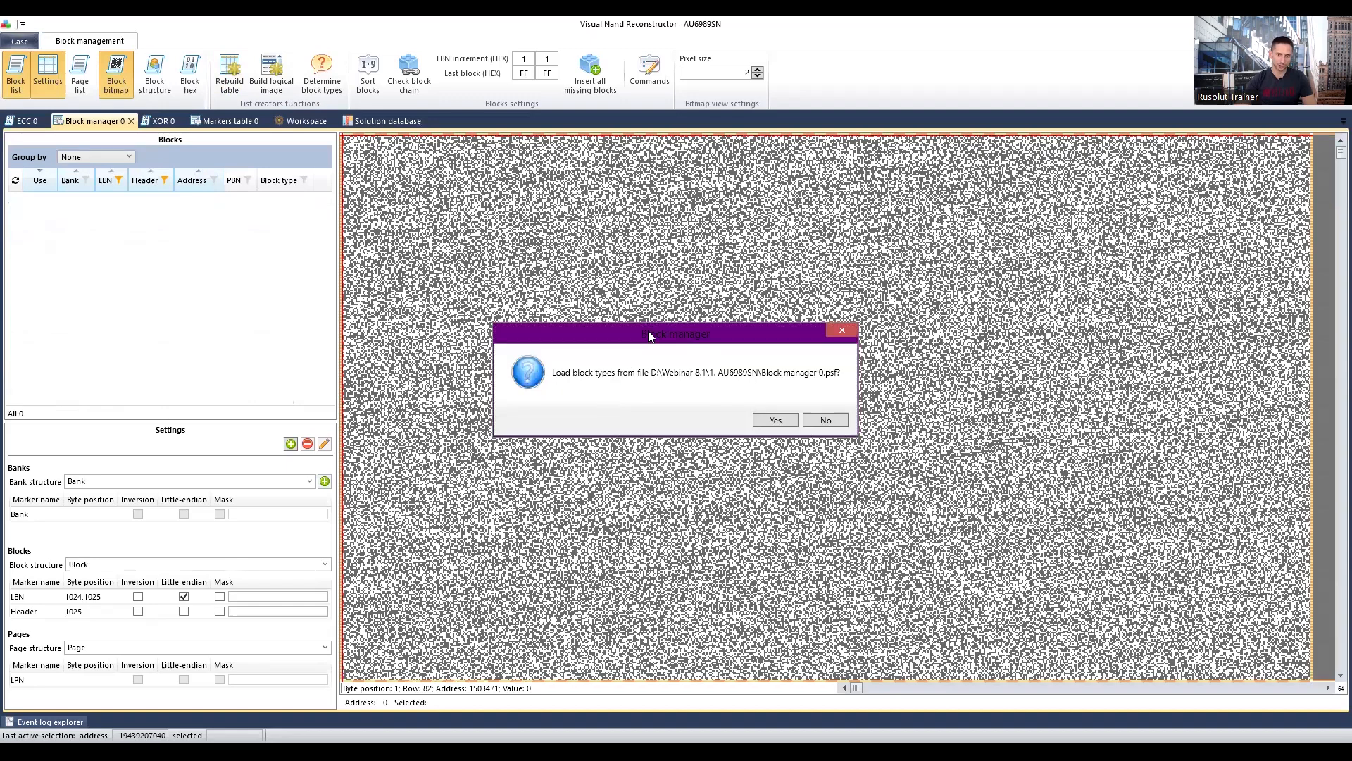
pyautogui.moveTo(648, 331); pyautogui.dragTo(642, 333)
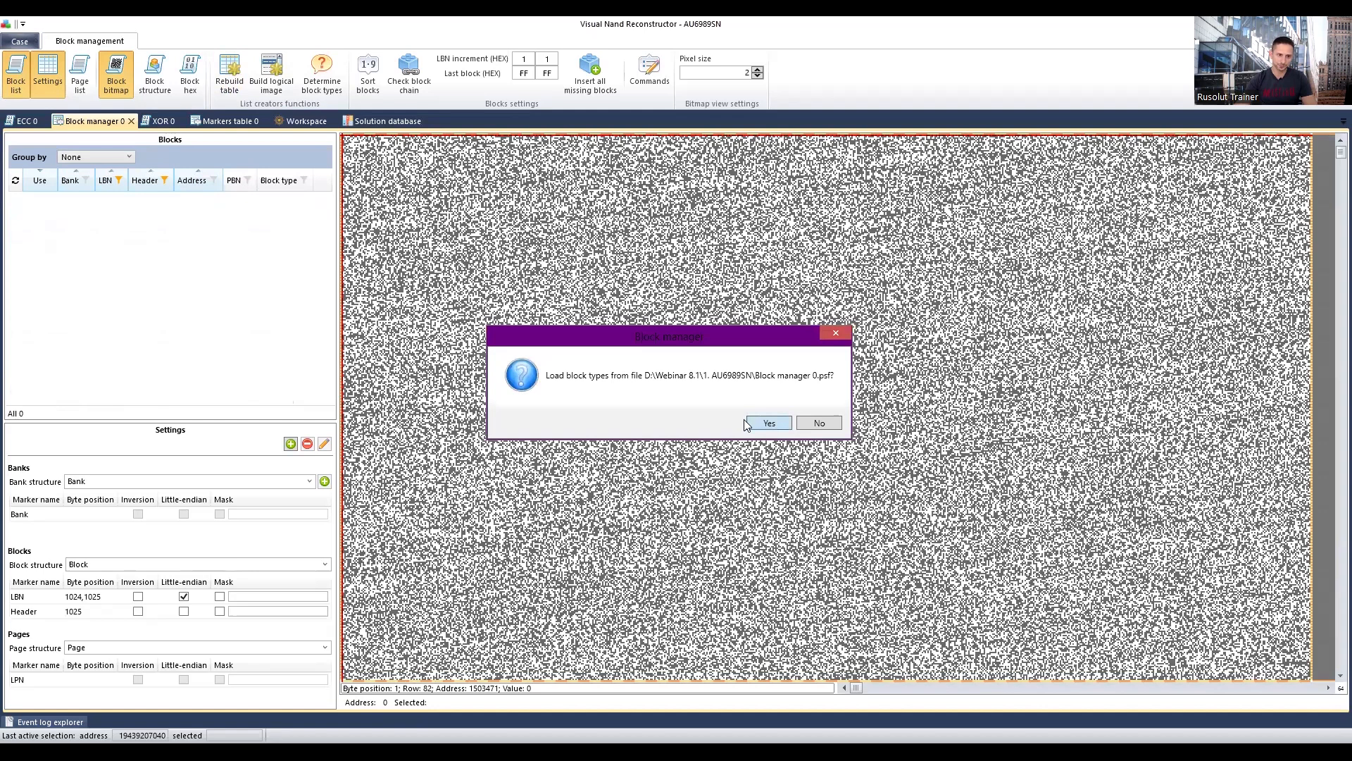
pyautogui.click(767, 422)
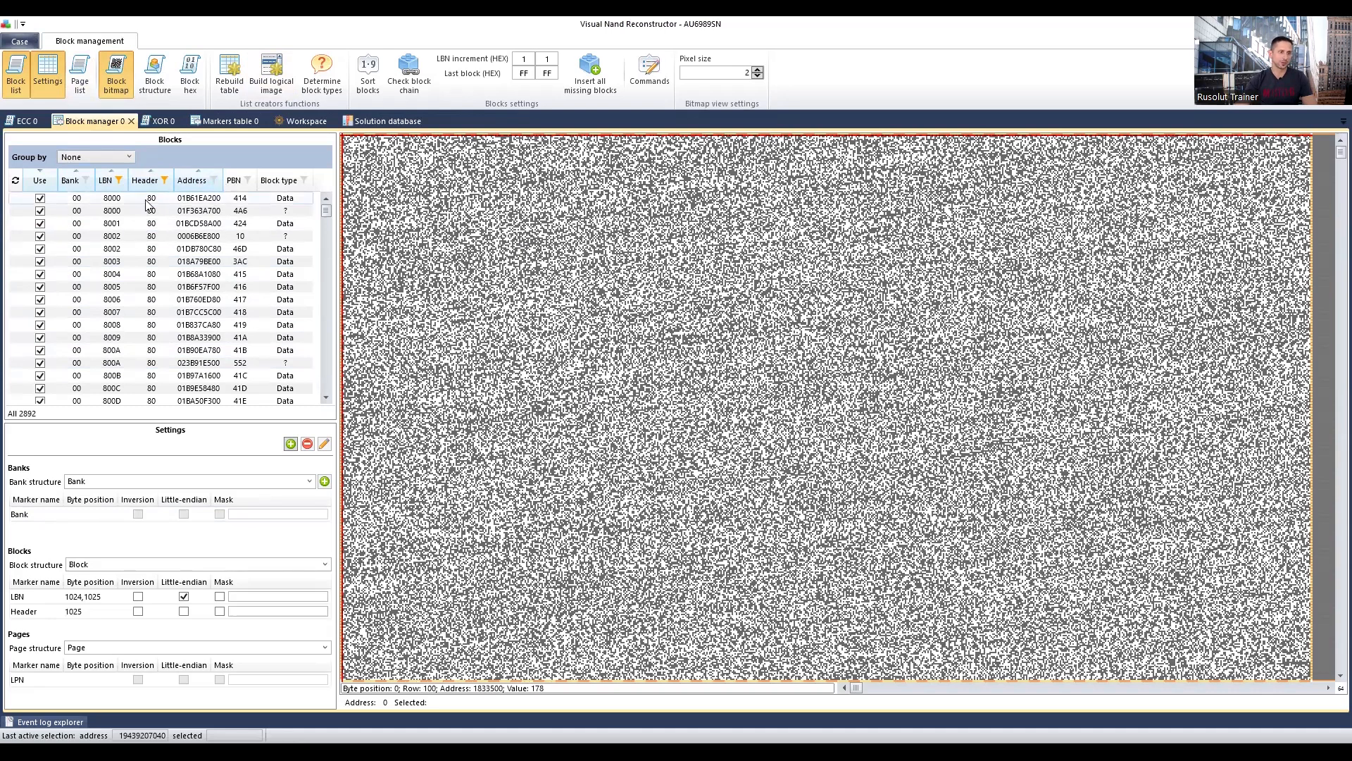
# Compare the bitmaps of the two LBN 8000 blocks, PBN 414 and 4A6, in the block list
pyautogui.click(124, 202)
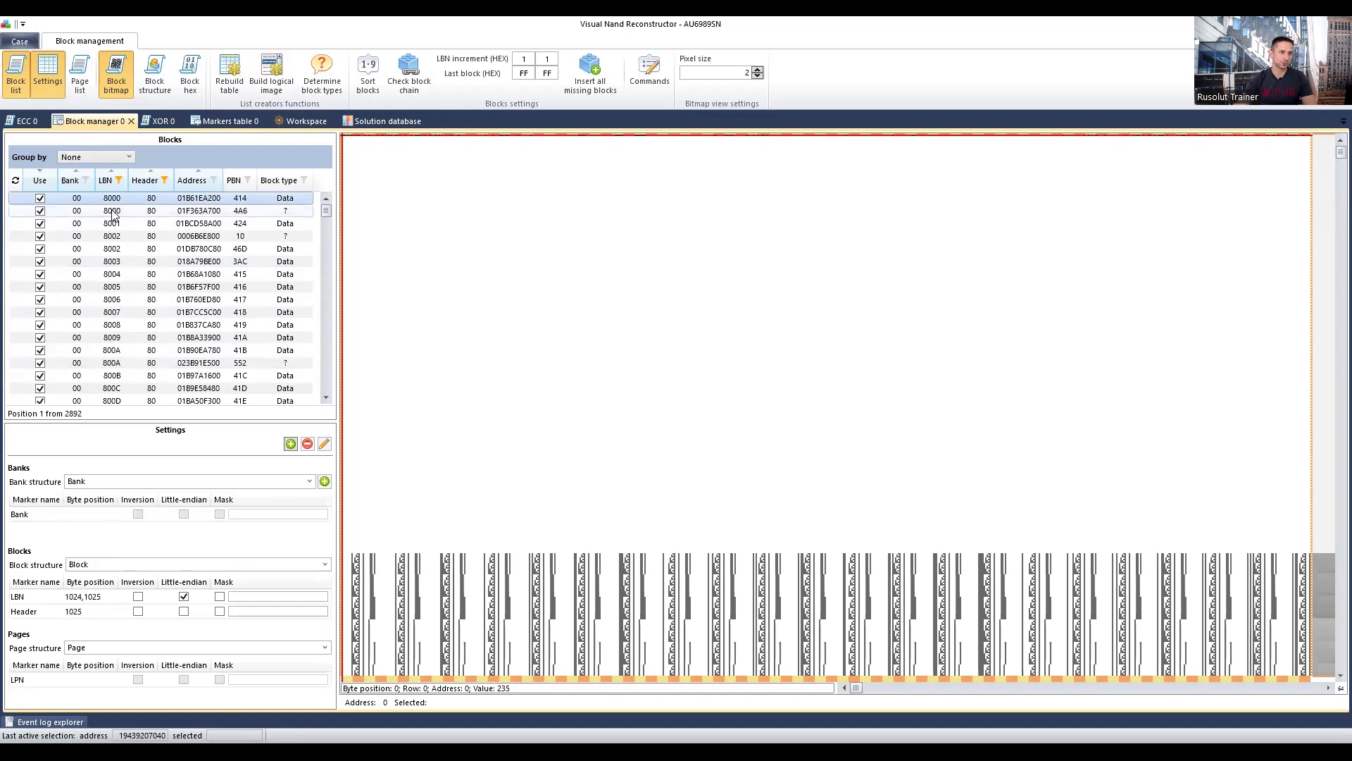
pyautogui.click(120, 212)
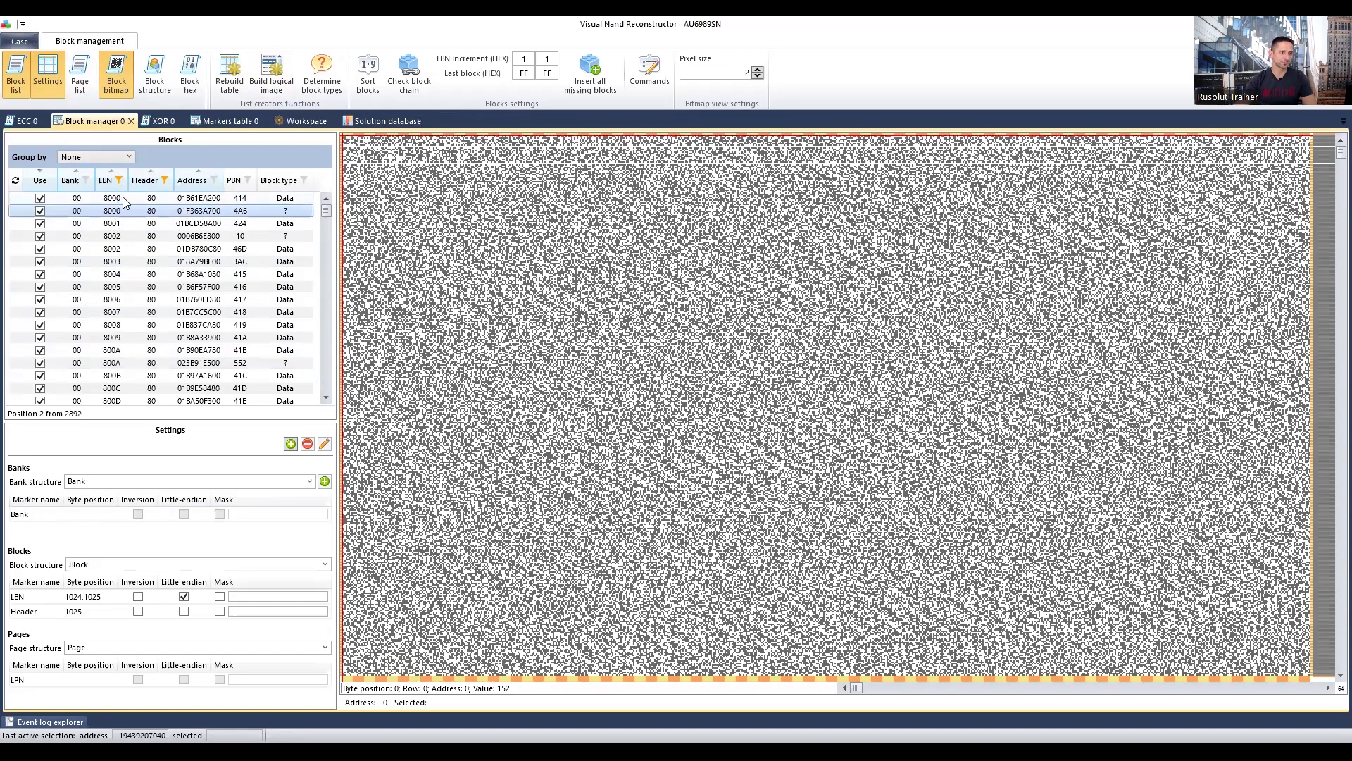
pyautogui.click(128, 202)
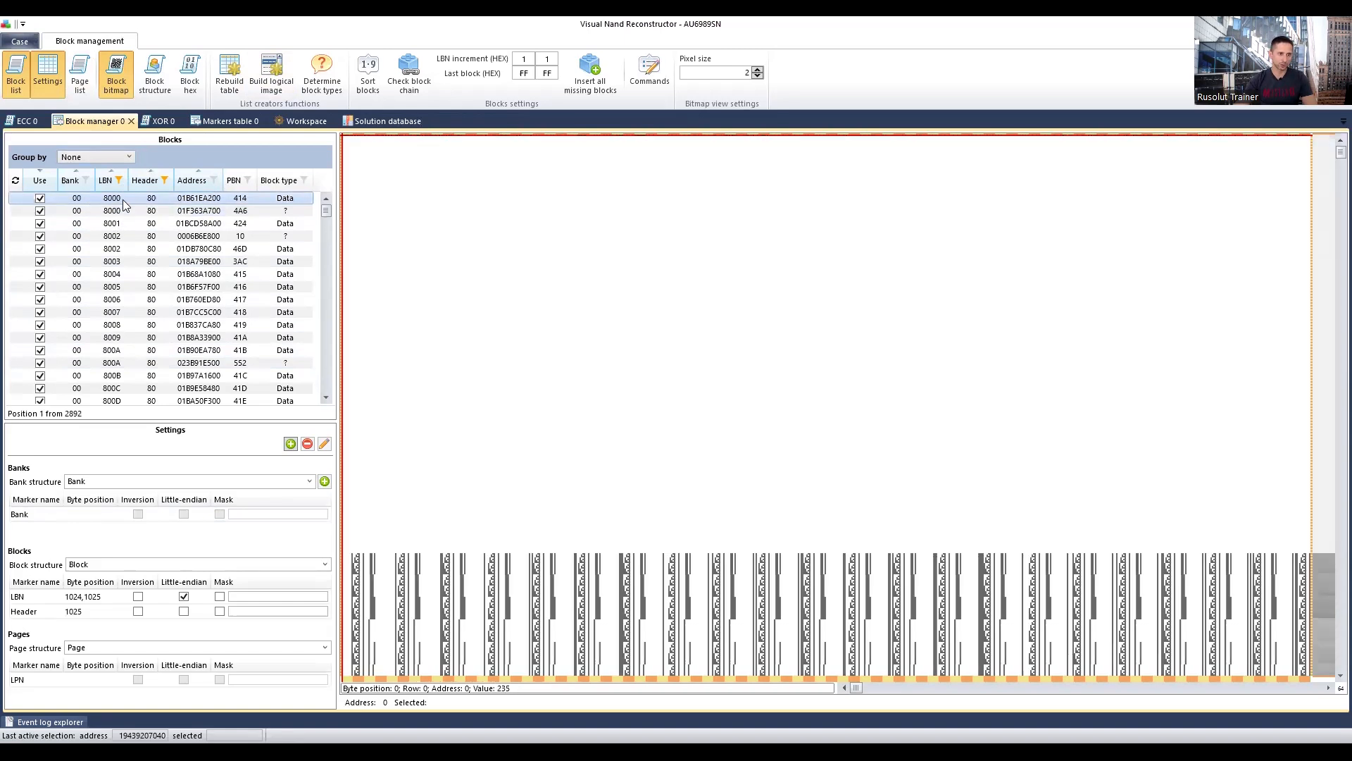
pyautogui.click(123, 213)
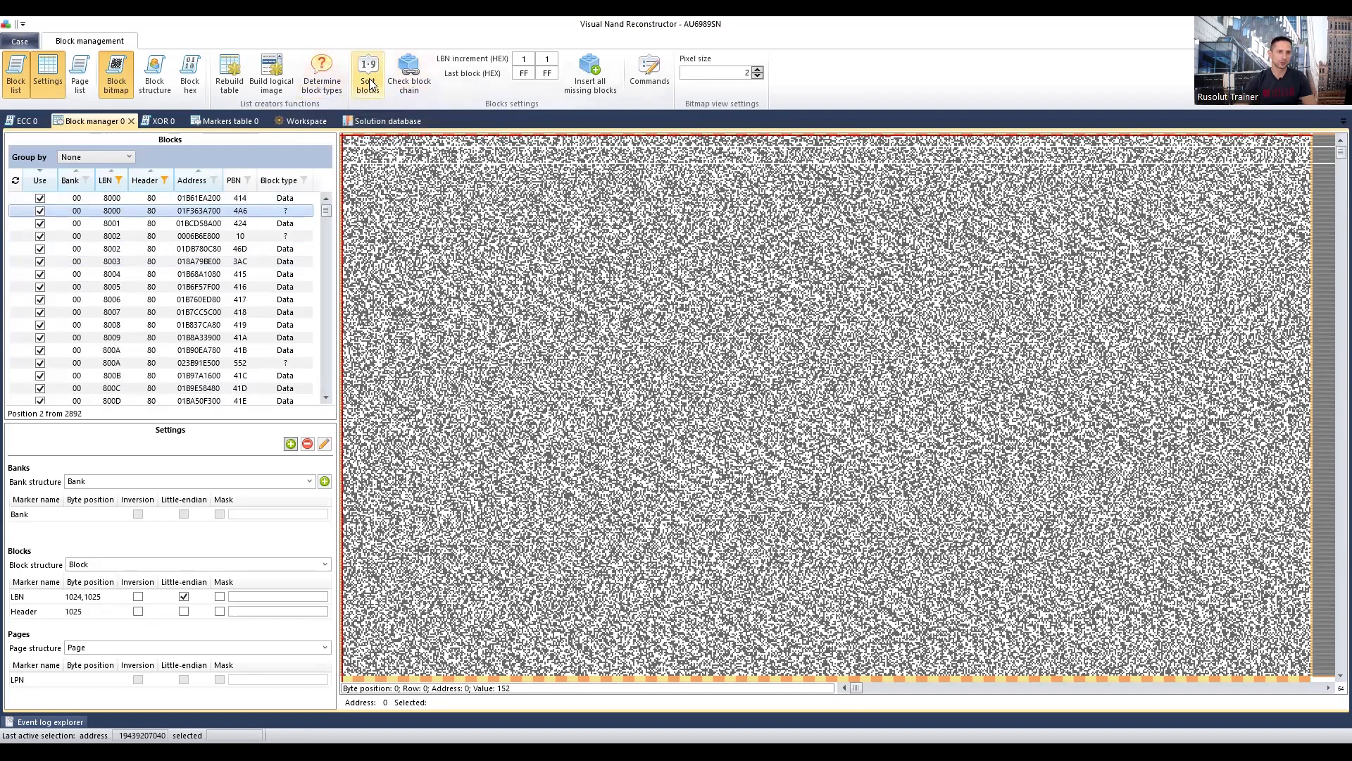
# Check the block chain repeatedly to step through the LBN breaks from block 8002 to block A000
pyautogui.click(417, 81)
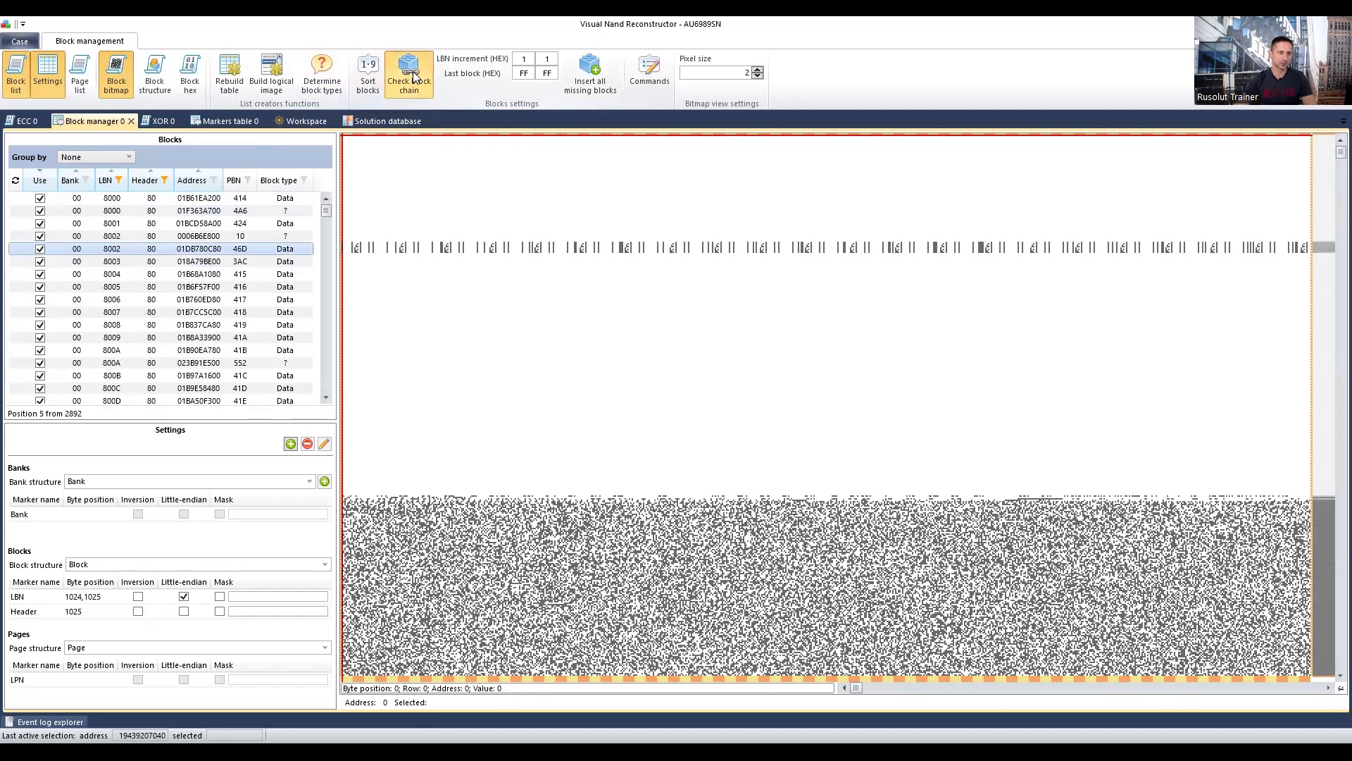
pyautogui.click(414, 78)
pyautogui.click(414, 78)
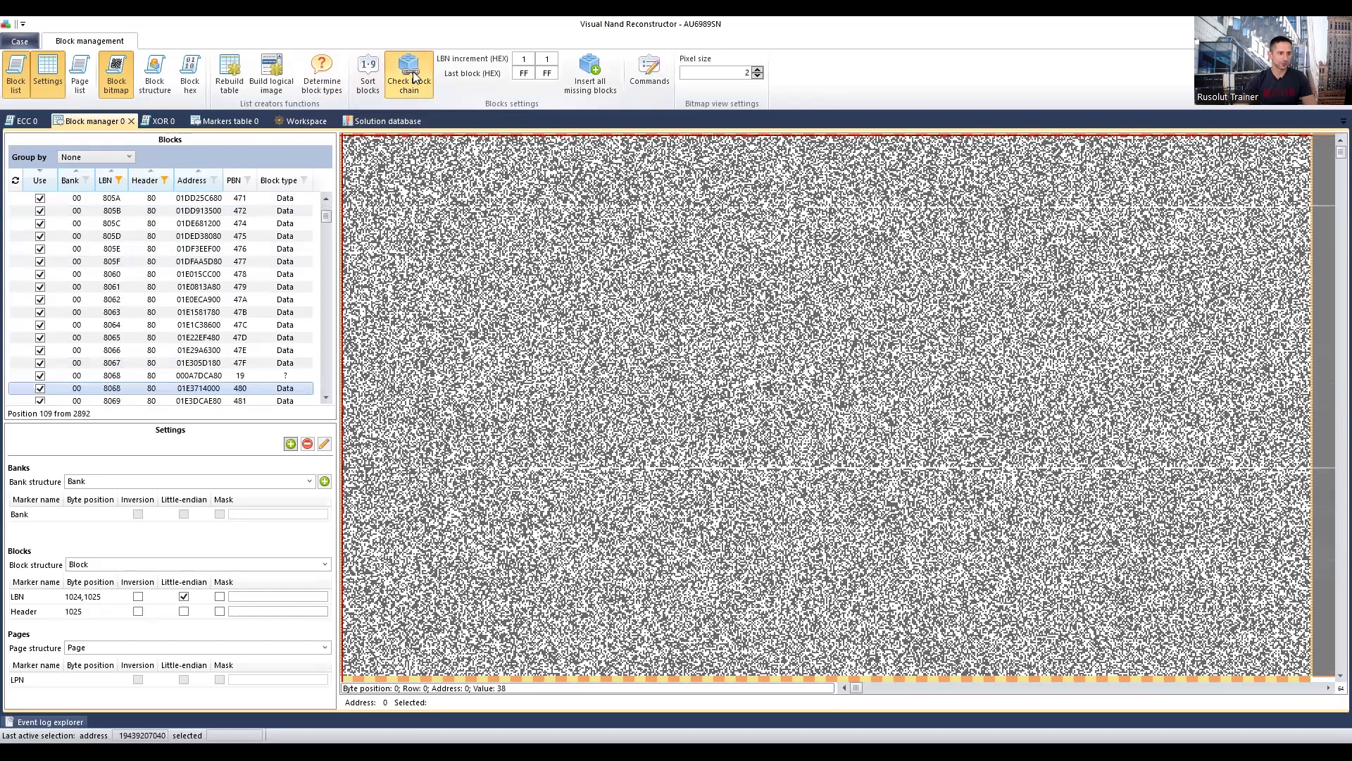
pyautogui.click(414, 77)
pyautogui.click(414, 77)
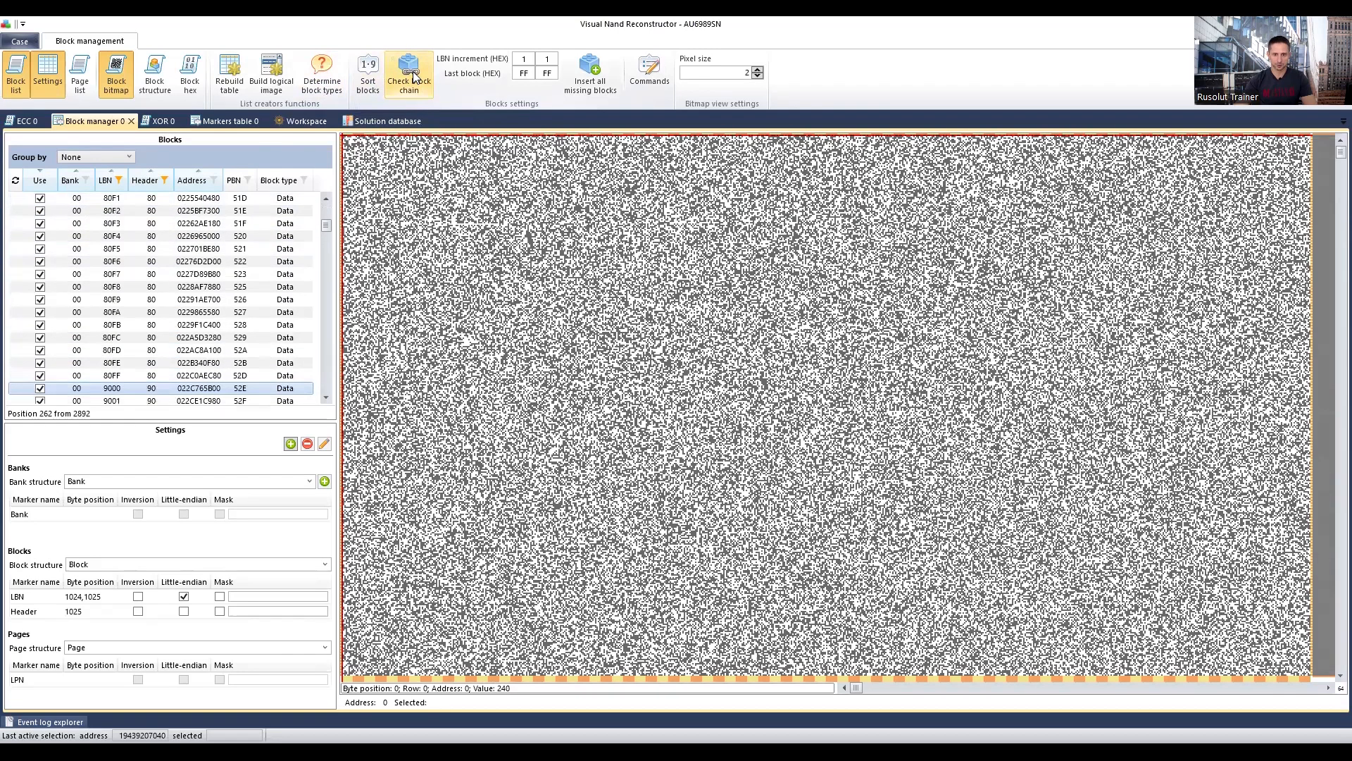
pyautogui.click(414, 77)
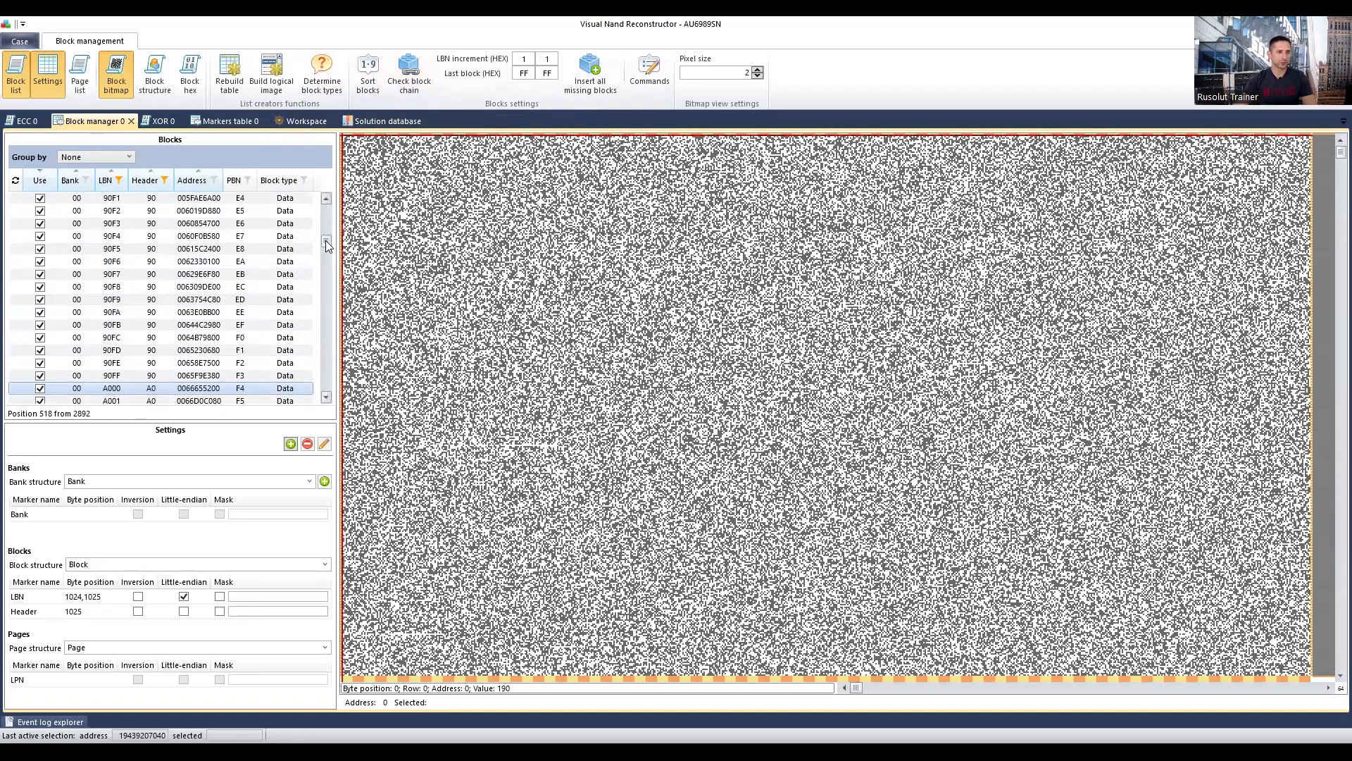
# Return to the start of the block list and compare the block types and bitmaps of the two LBN 8000 blocks
pyautogui.moveTo(326, 243); pyautogui.dragTo(325, 211)
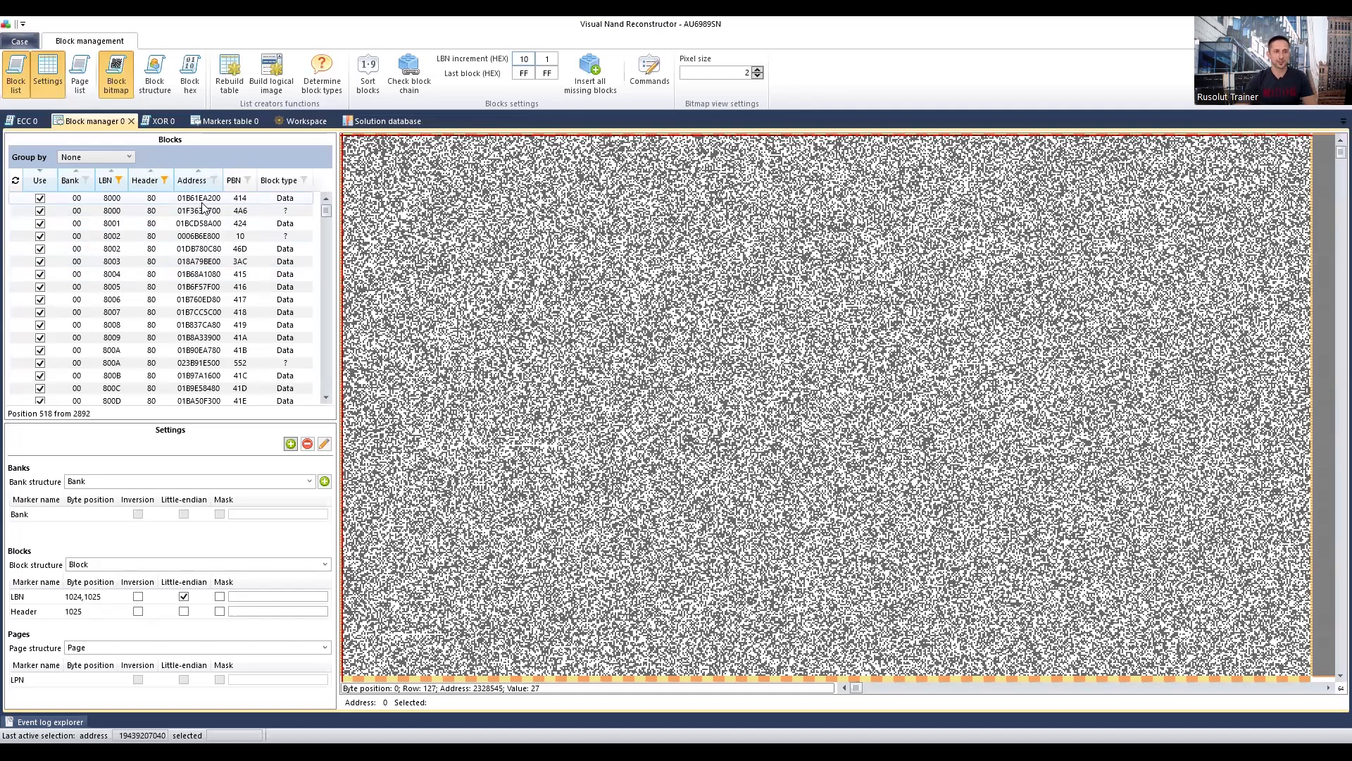
pyautogui.click(295, 200)
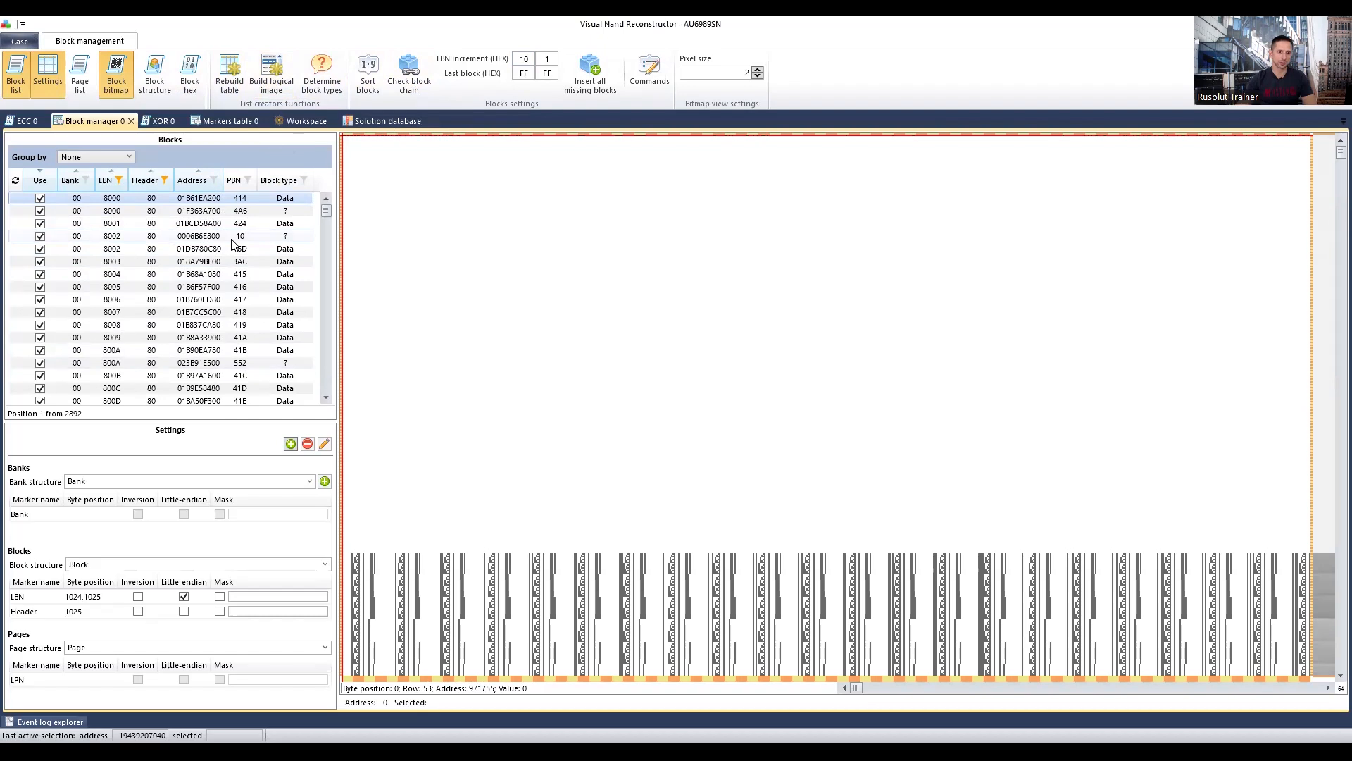
pyautogui.scroll(-3, 243, 281)
pyautogui.moveTo(326, 211)
pyautogui.mouseDown()
pyautogui.moveTo(321, 383)
pyautogui.moveTo(328, 194)
pyautogui.mouseUp()
pyautogui.click(135, 204)
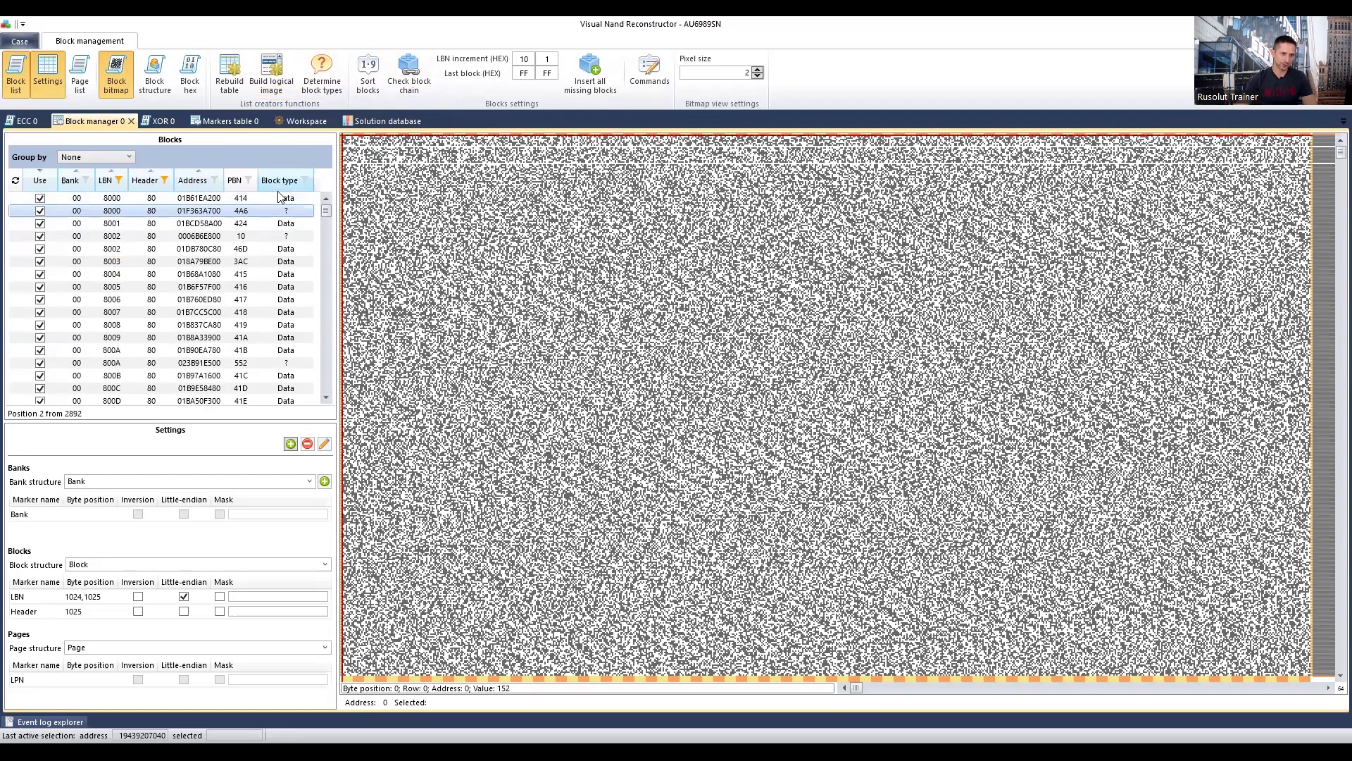
pyautogui.click(281, 206)
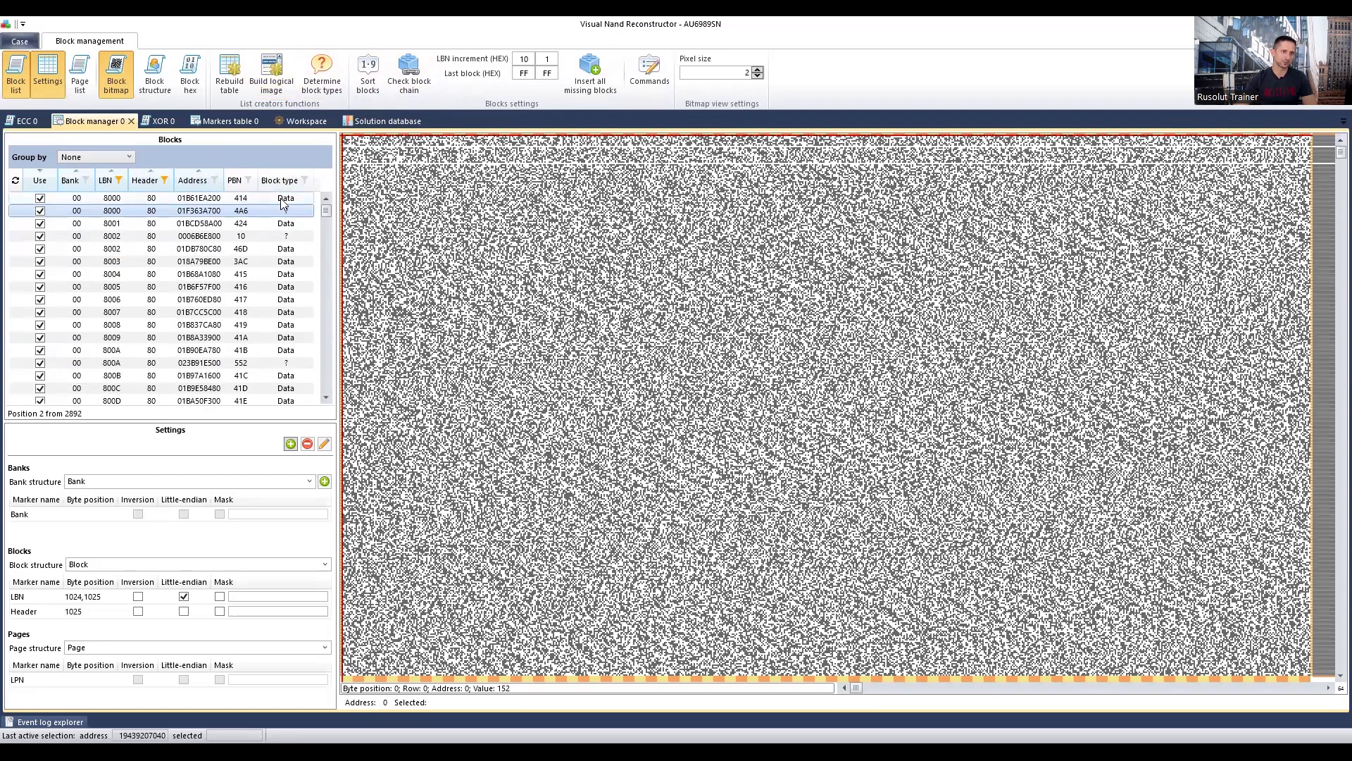
pyautogui.click(281, 200)
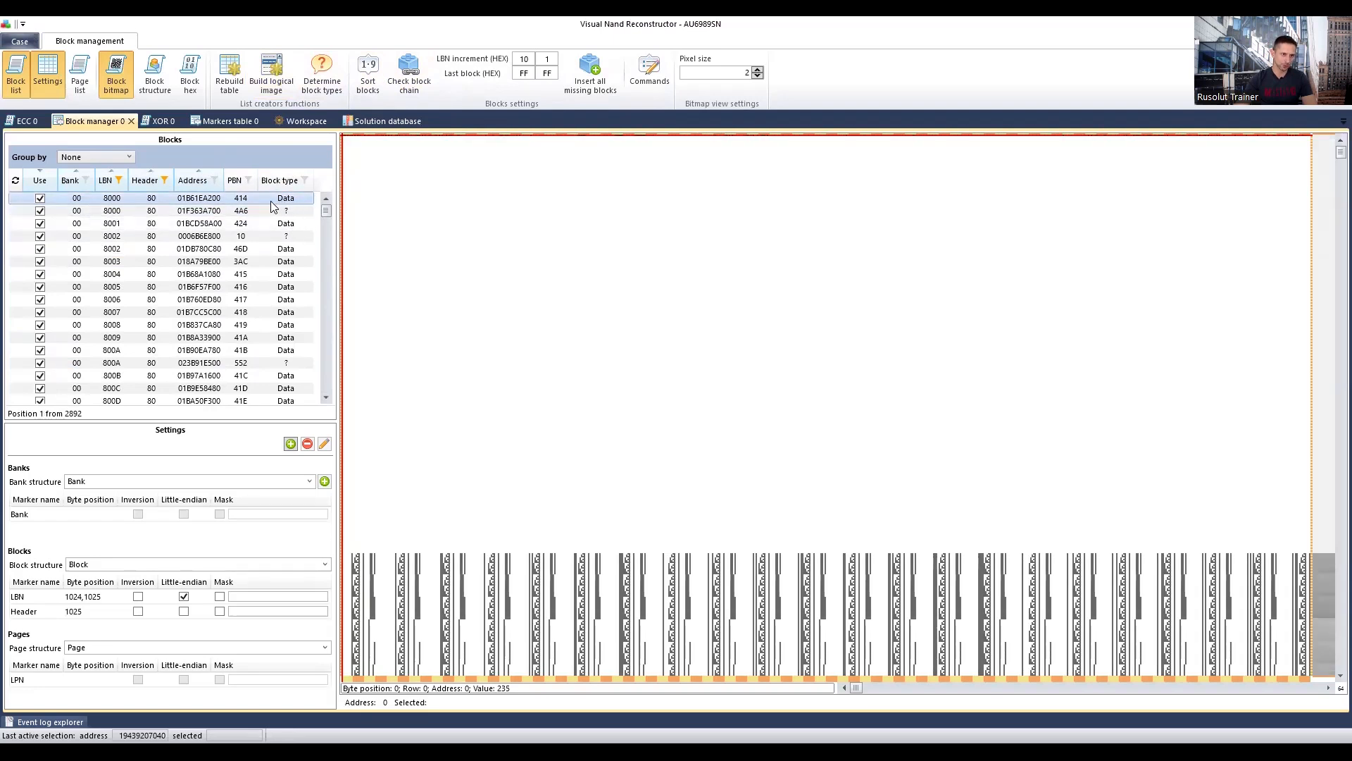
# Check the block chain repeatedly from the second LBN 8000 block to step through the duplicates up to LBN 8000 in bank 01
pyautogui.click(291, 214)
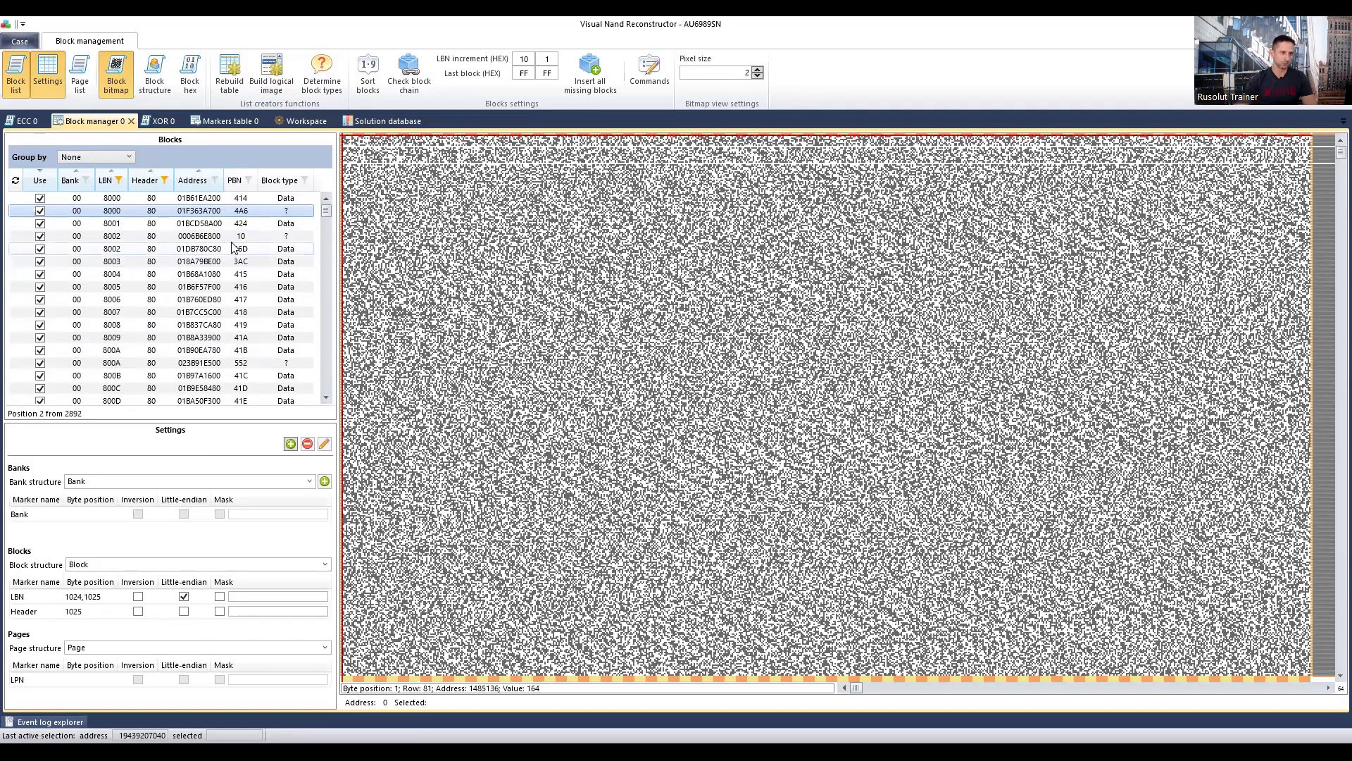
pyautogui.click(410, 74)
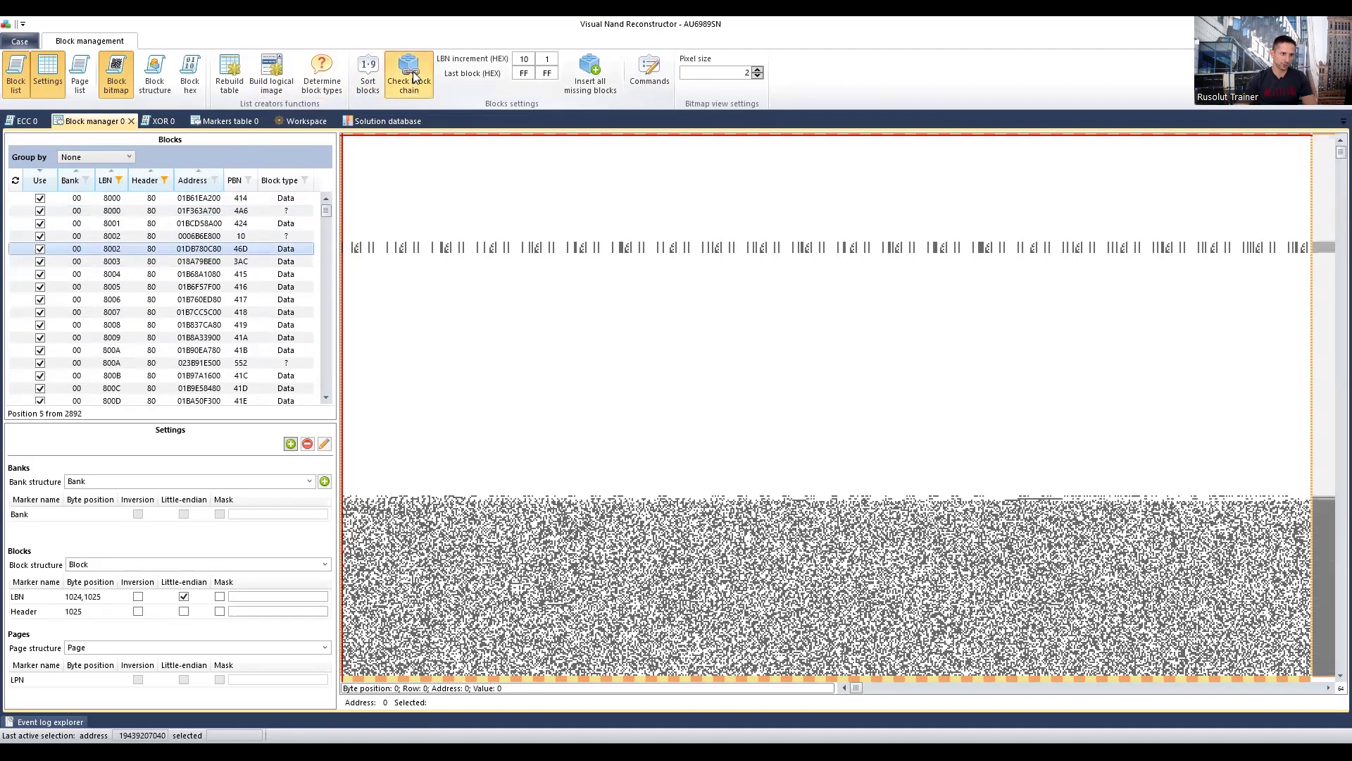
pyautogui.click(414, 77)
pyautogui.click(414, 78)
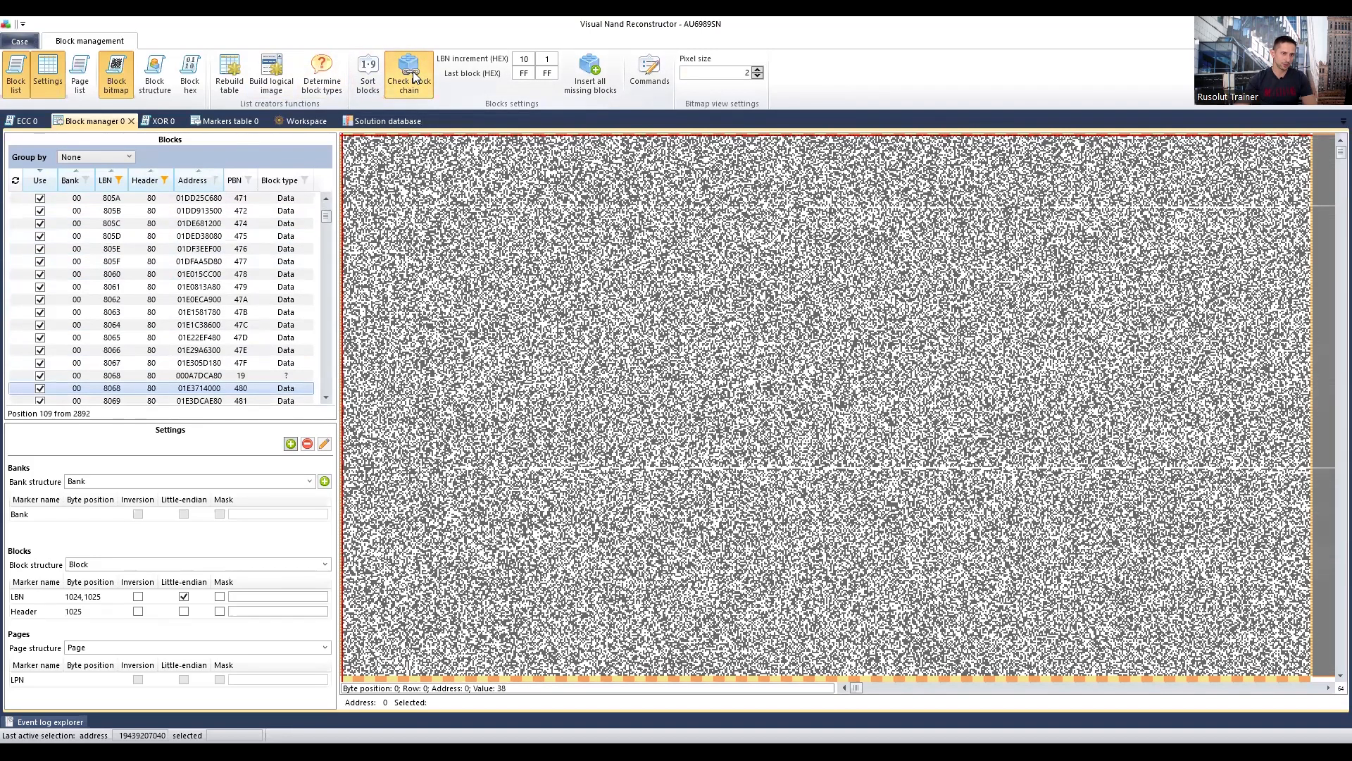
pyautogui.click(414, 77)
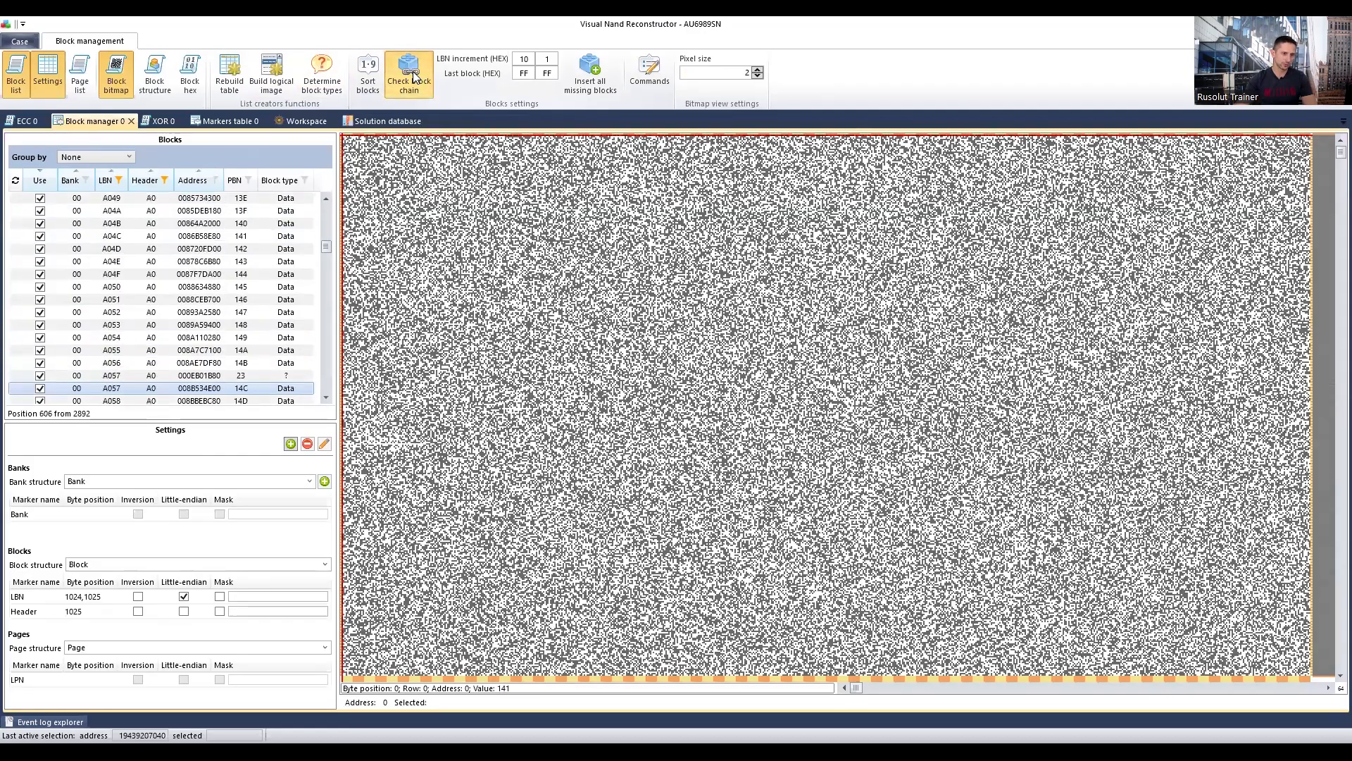
pyautogui.click(414, 77)
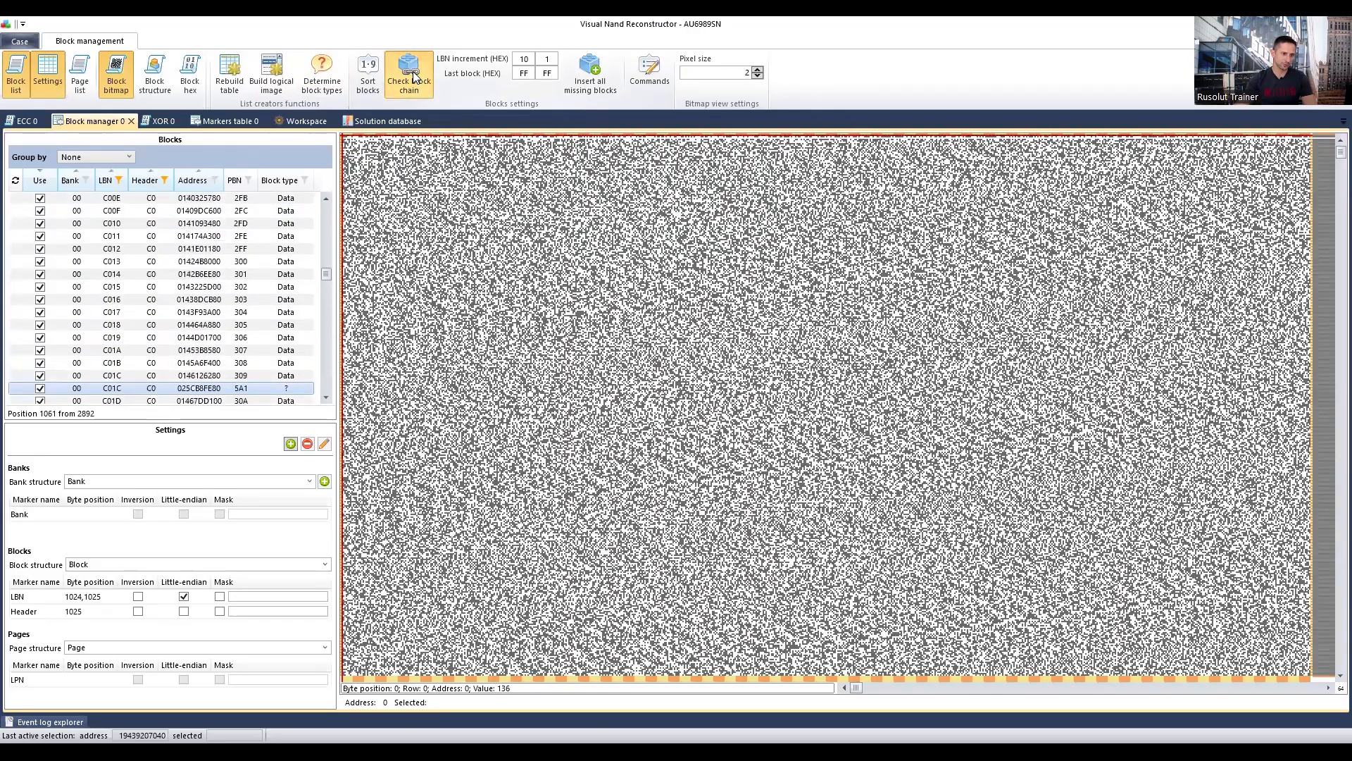
pyautogui.click(415, 78)
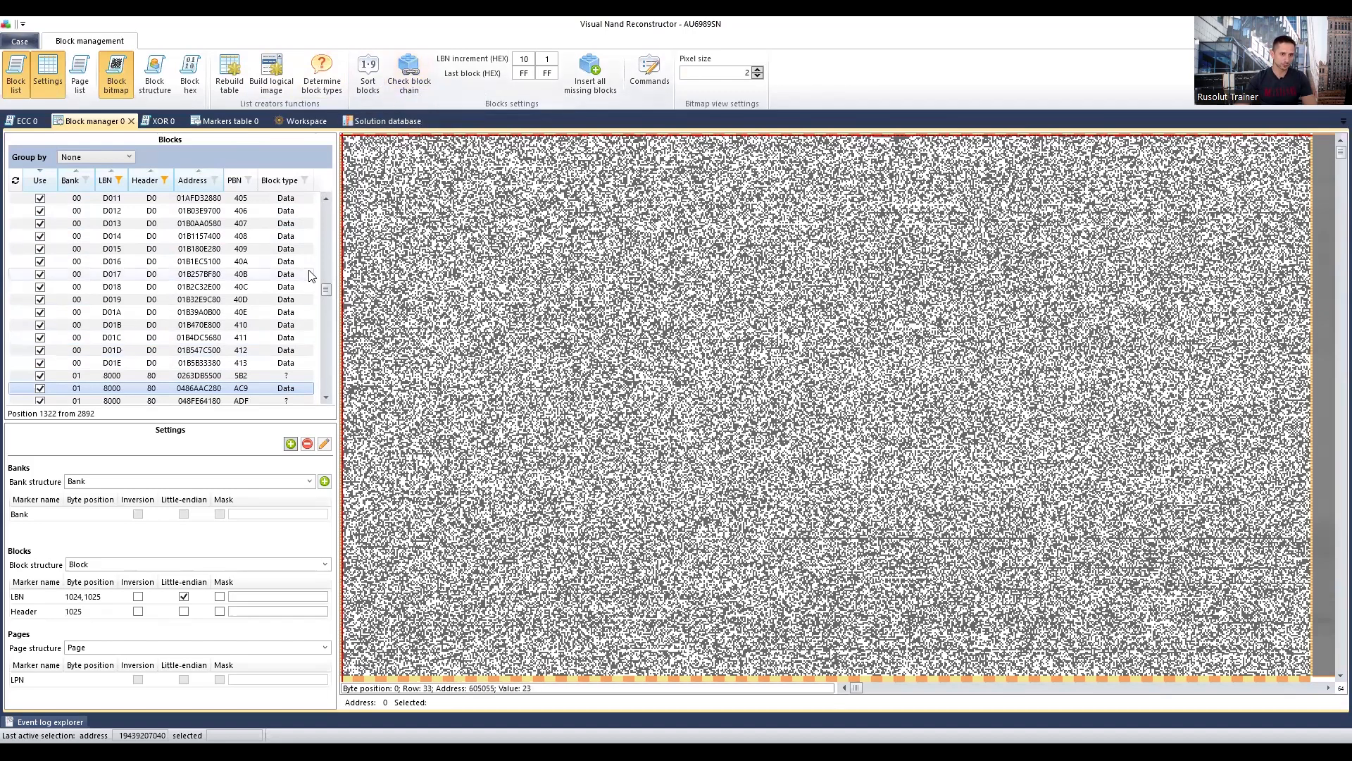
# Return to the start of the block list and filter the block type to entries containing "data"
pyautogui.moveTo(328, 289); pyautogui.dragTo(328, 207)
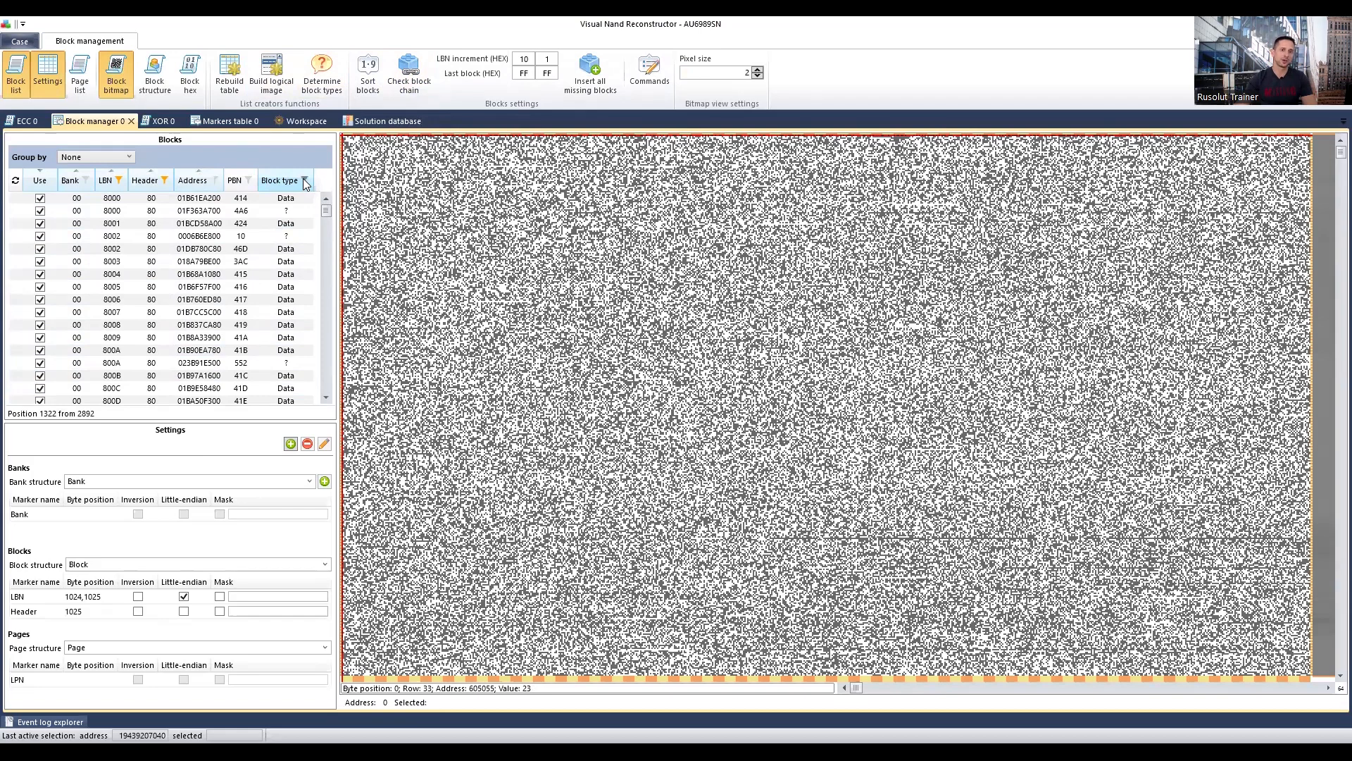
pyautogui.click(305, 181)
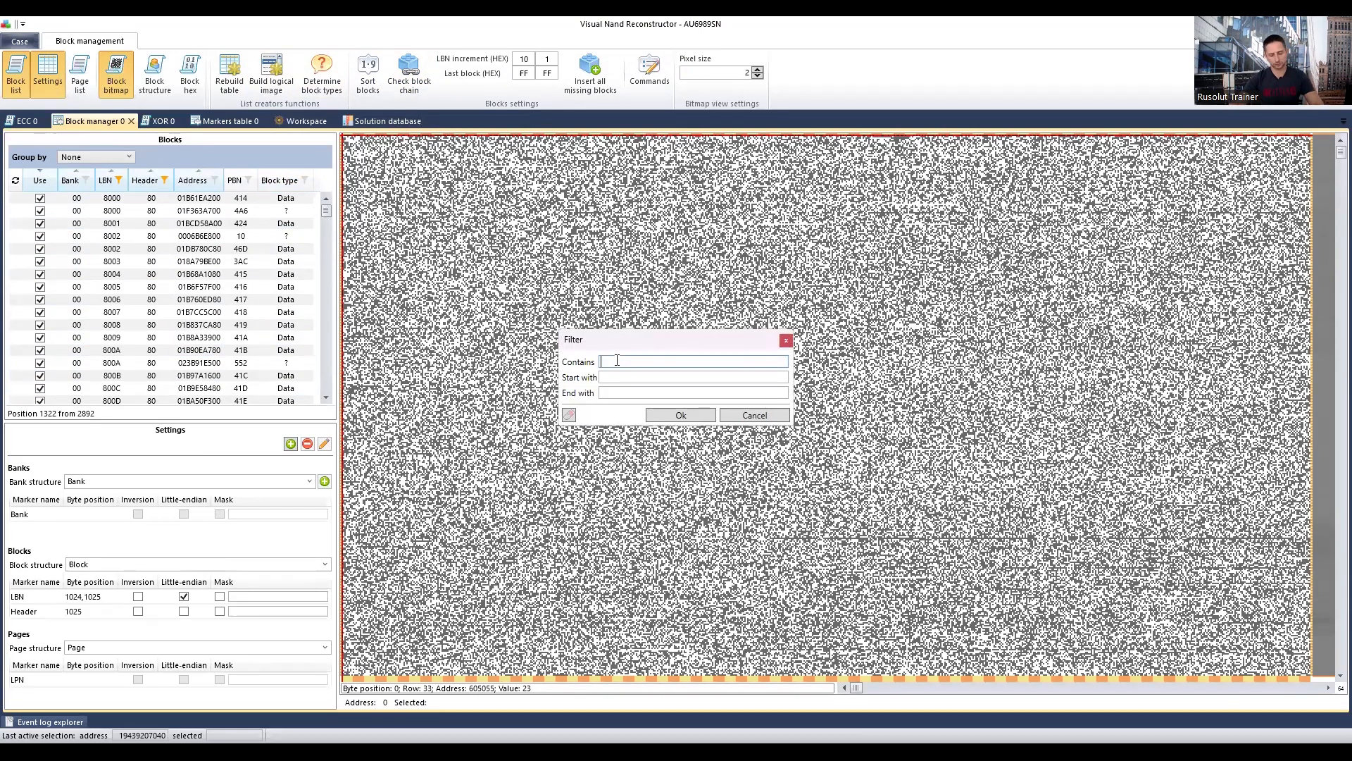
pyautogui.write('data')
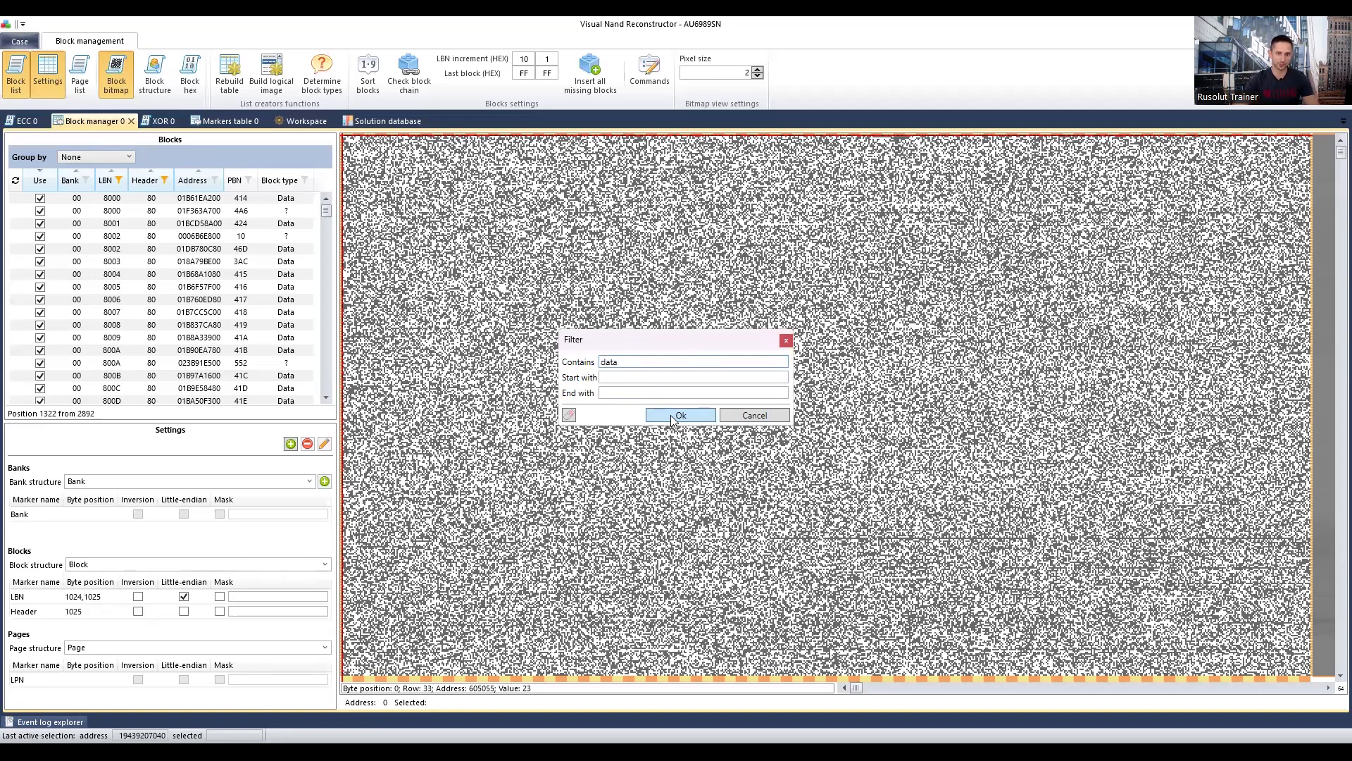
pyautogui.moveTo(636, 363); pyautogui.dragTo(598, 363)
pyautogui.click(680, 415)
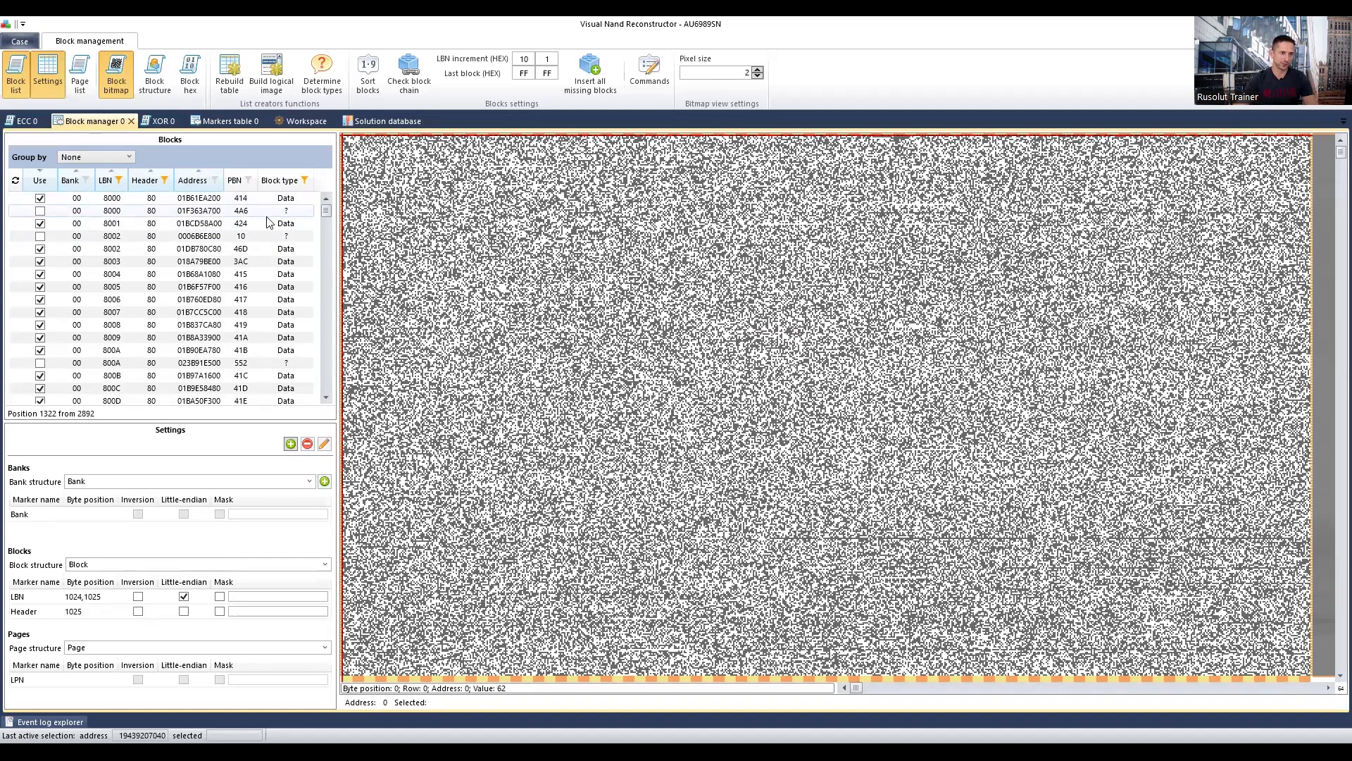
# Check the filtered block chain from the first LBN 8000 block and build the logical image with the default option
pyautogui.click(106, 202)
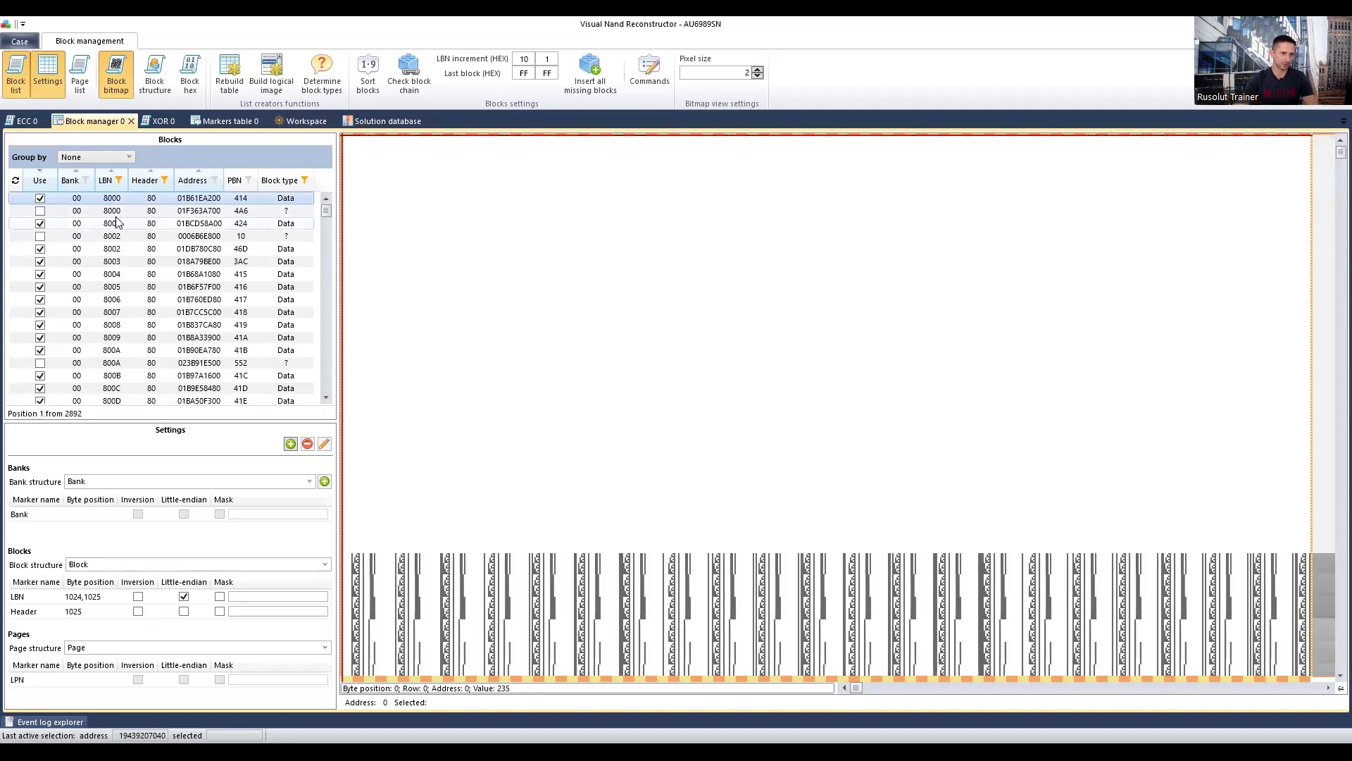
pyautogui.click(409, 79)
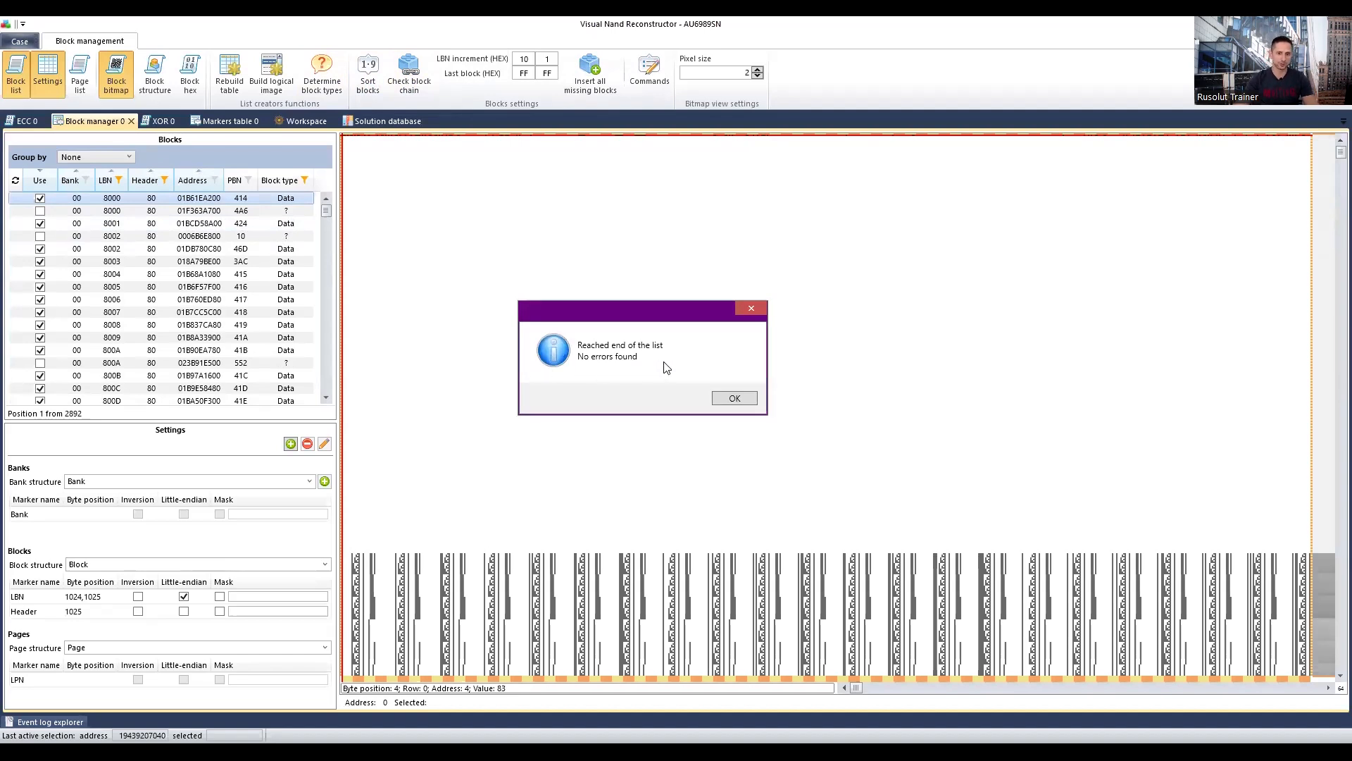
pyautogui.click(735, 399)
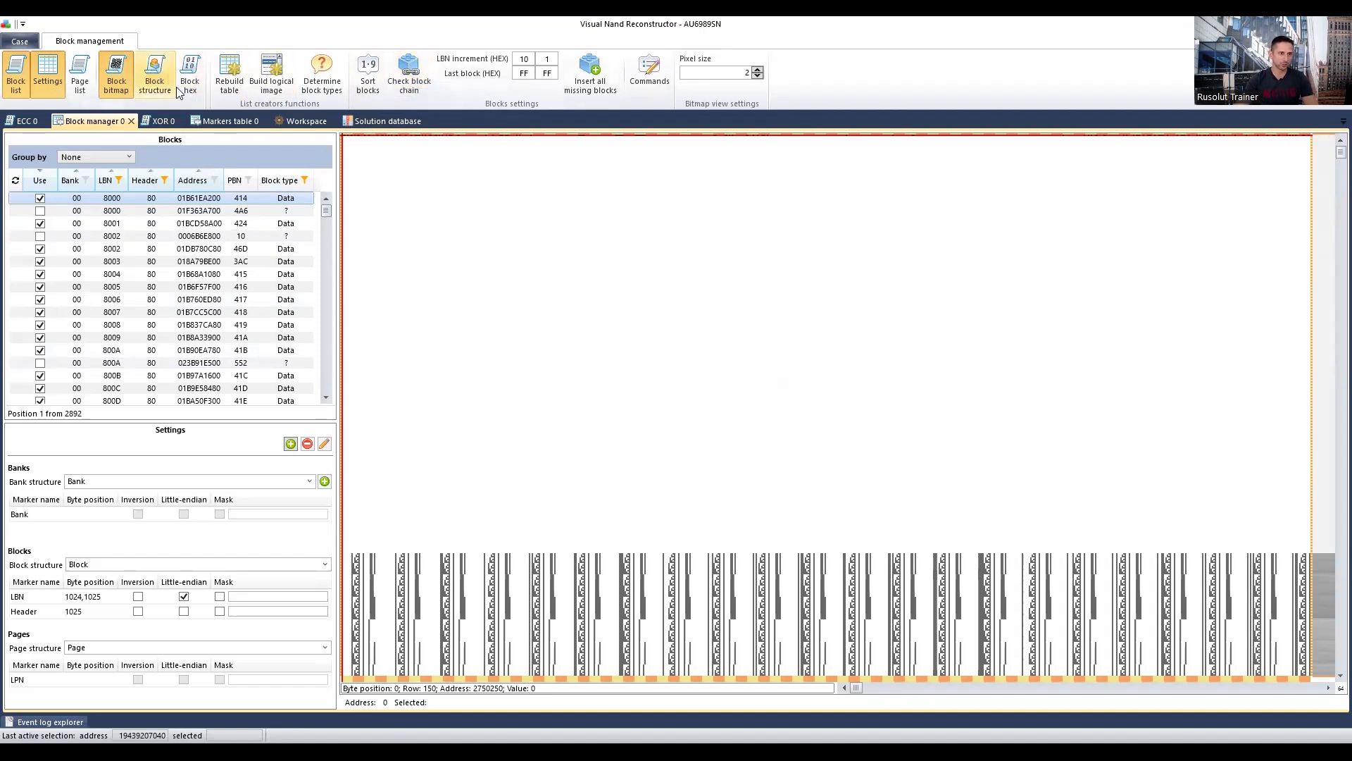
pyautogui.click(271, 76)
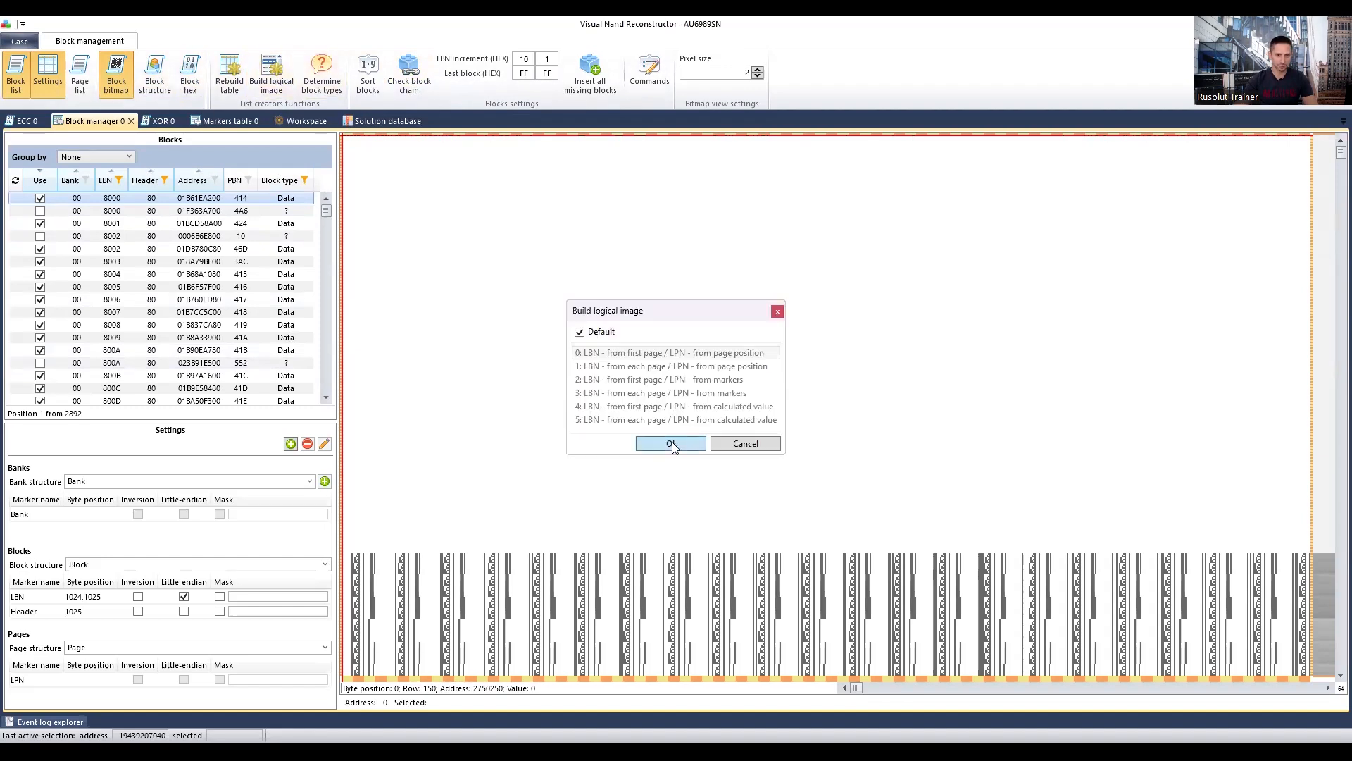
pyautogui.click(671, 443)
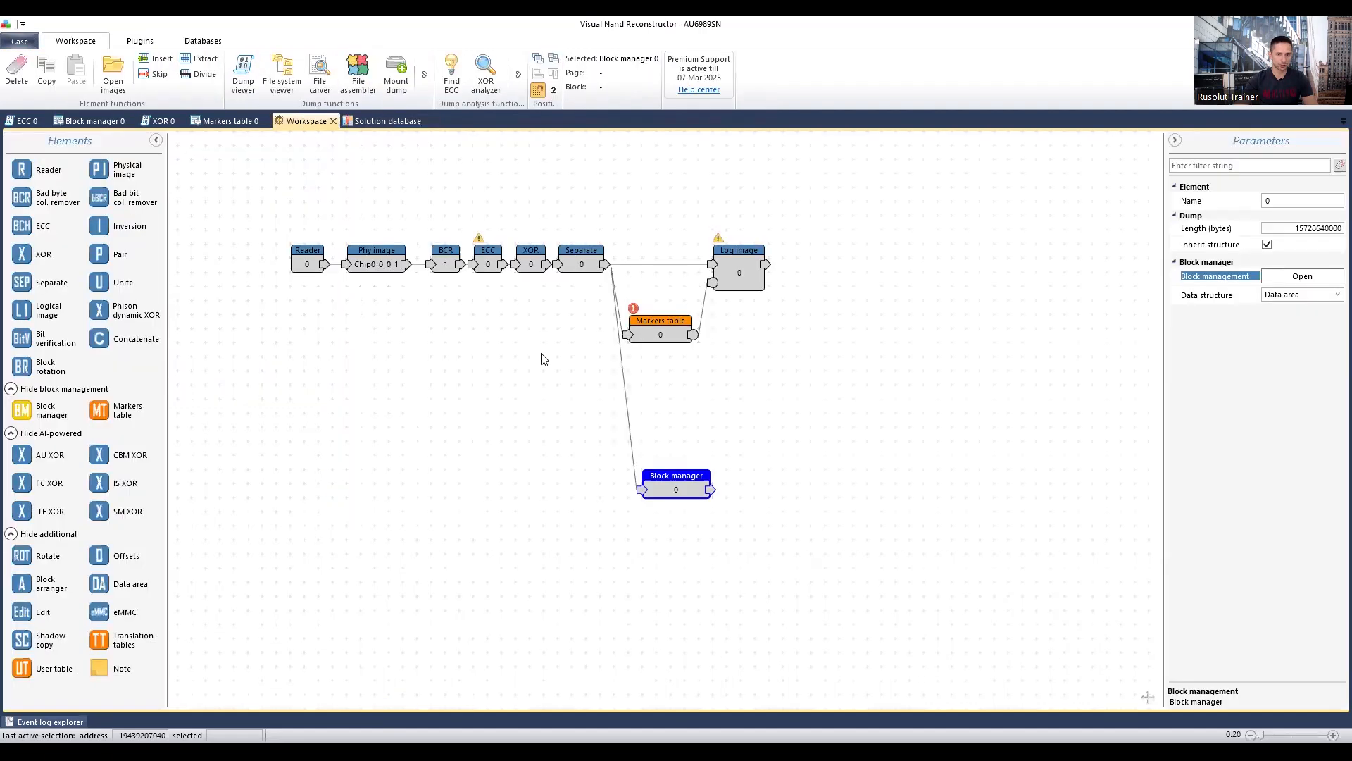
# Inspect the Root folder of the Block manager's logical image in the file system viewer and close the viewer
pyautogui.moveTo(684, 471); pyautogui.dragTo(656, 470)
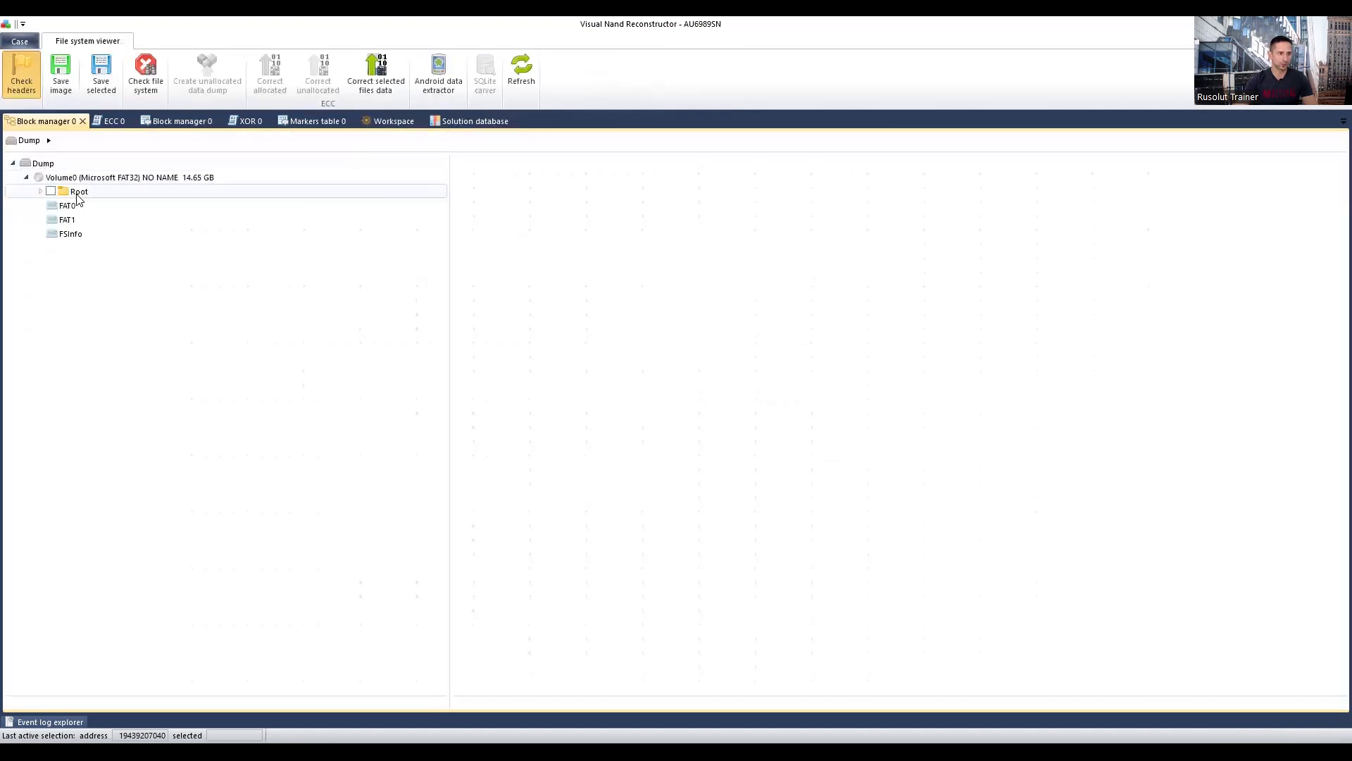
pyautogui.click(74, 193)
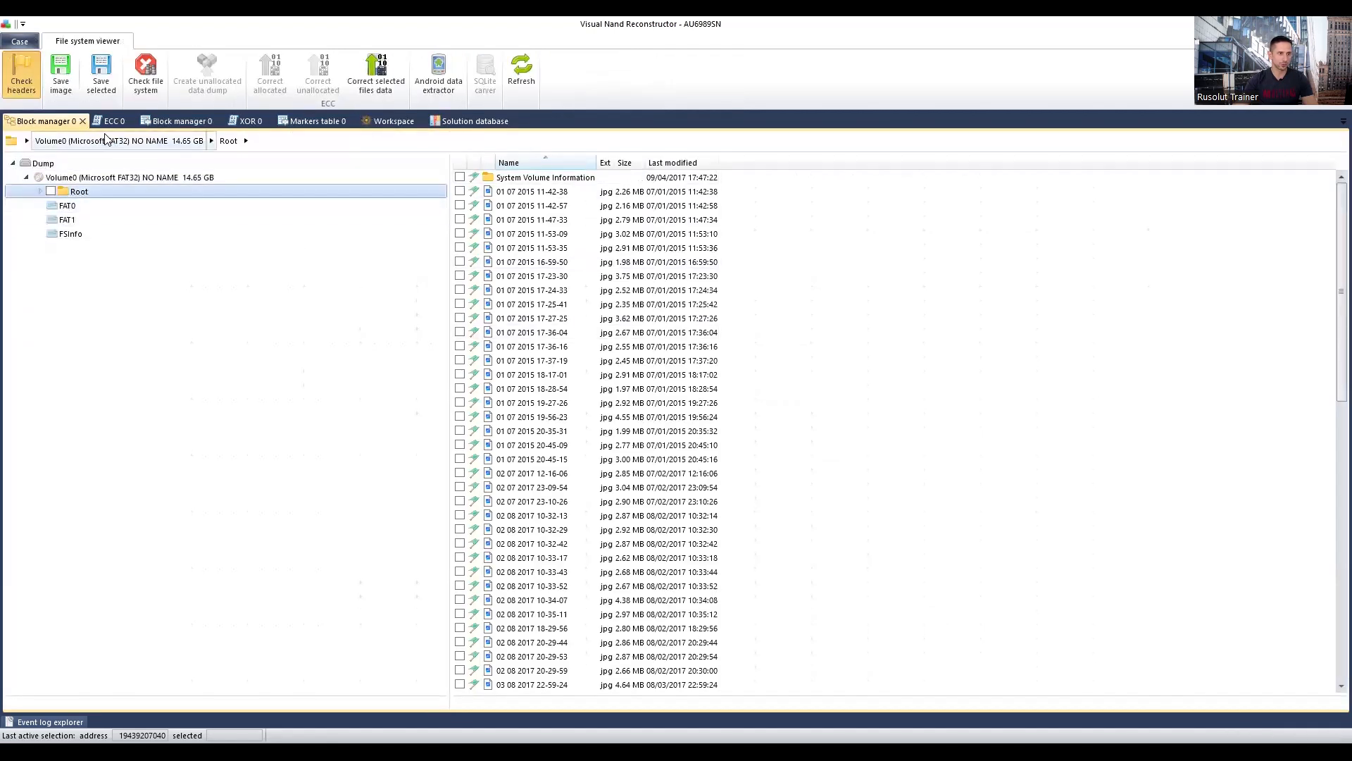
pyautogui.click(83, 122)
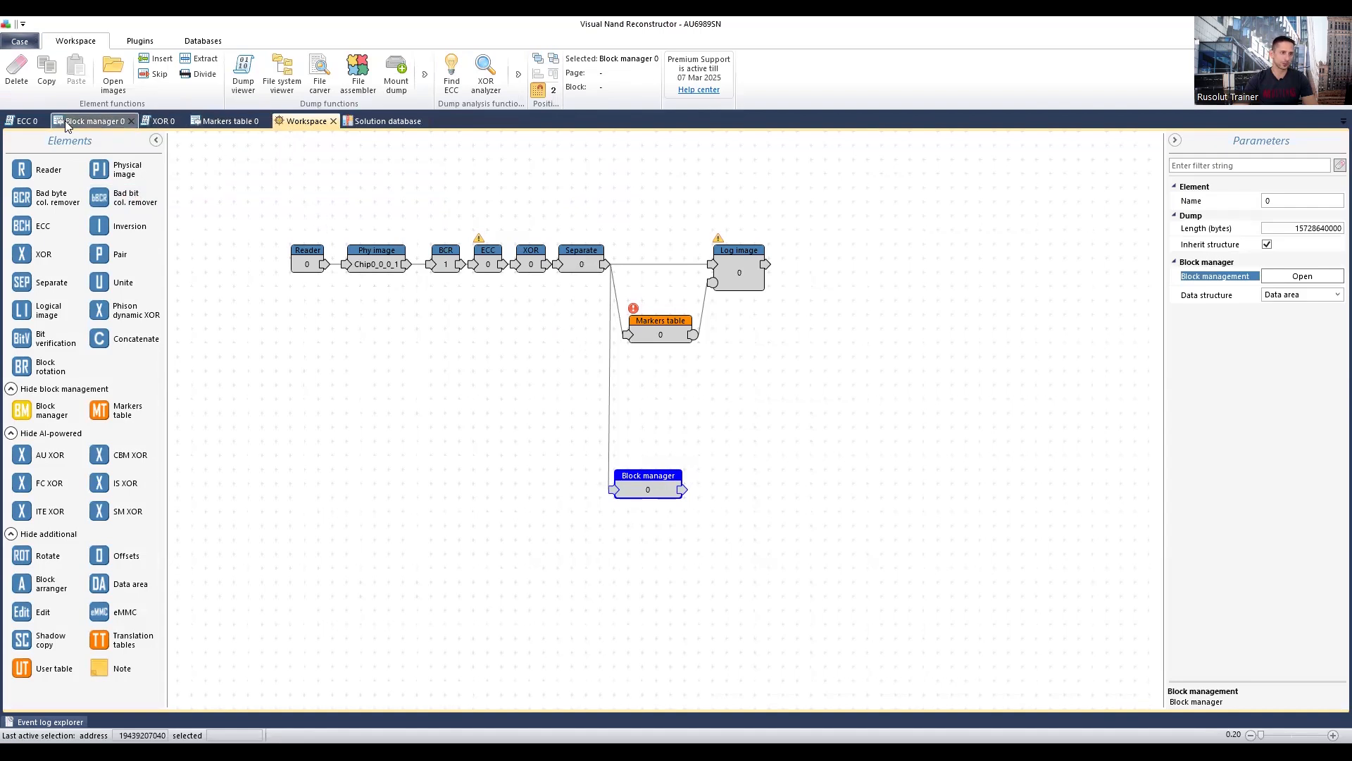
# Add a marker named 55AA with byte positions 510,511 to the block structure in Block manager 0
pyautogui.click(92, 122)
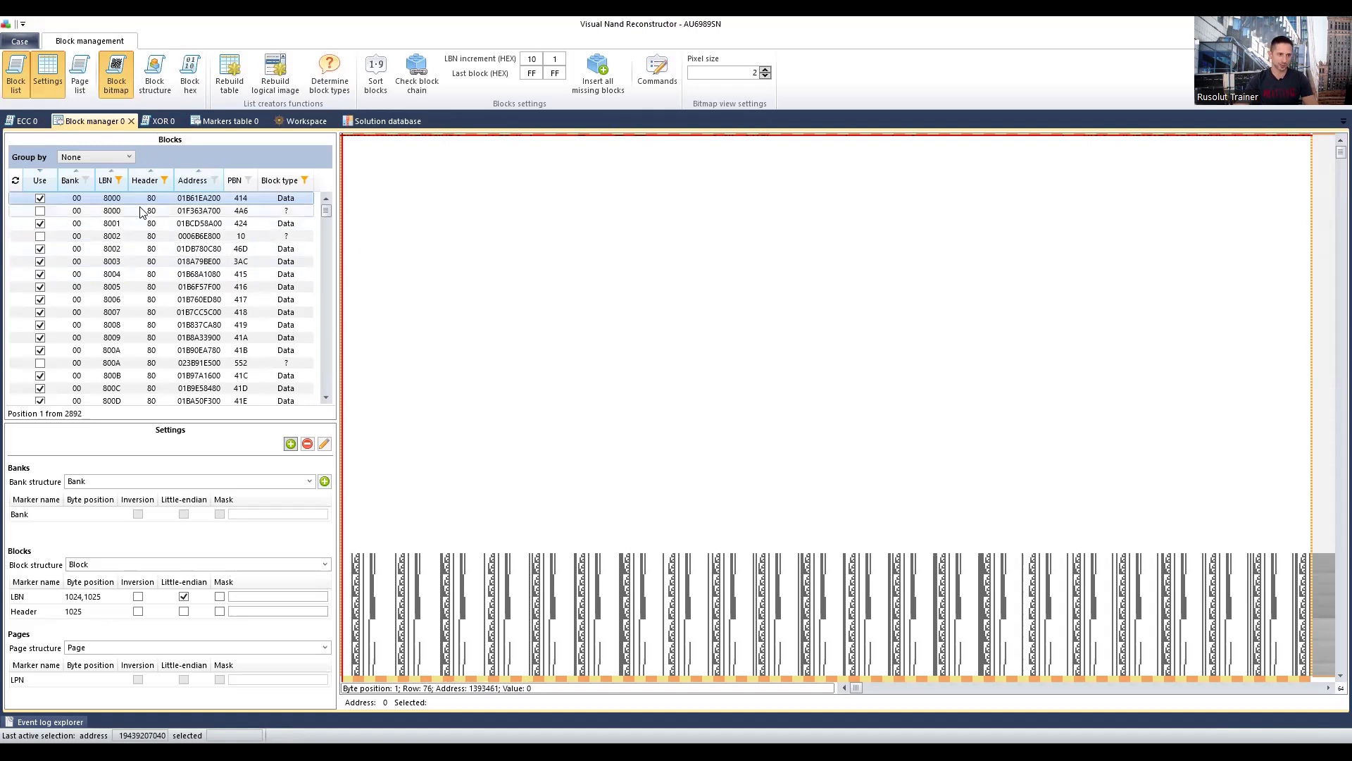
pyautogui.scroll(-6, 254, 310)
pyautogui.moveTo(326, 212); pyautogui.dragTo(327, 235)
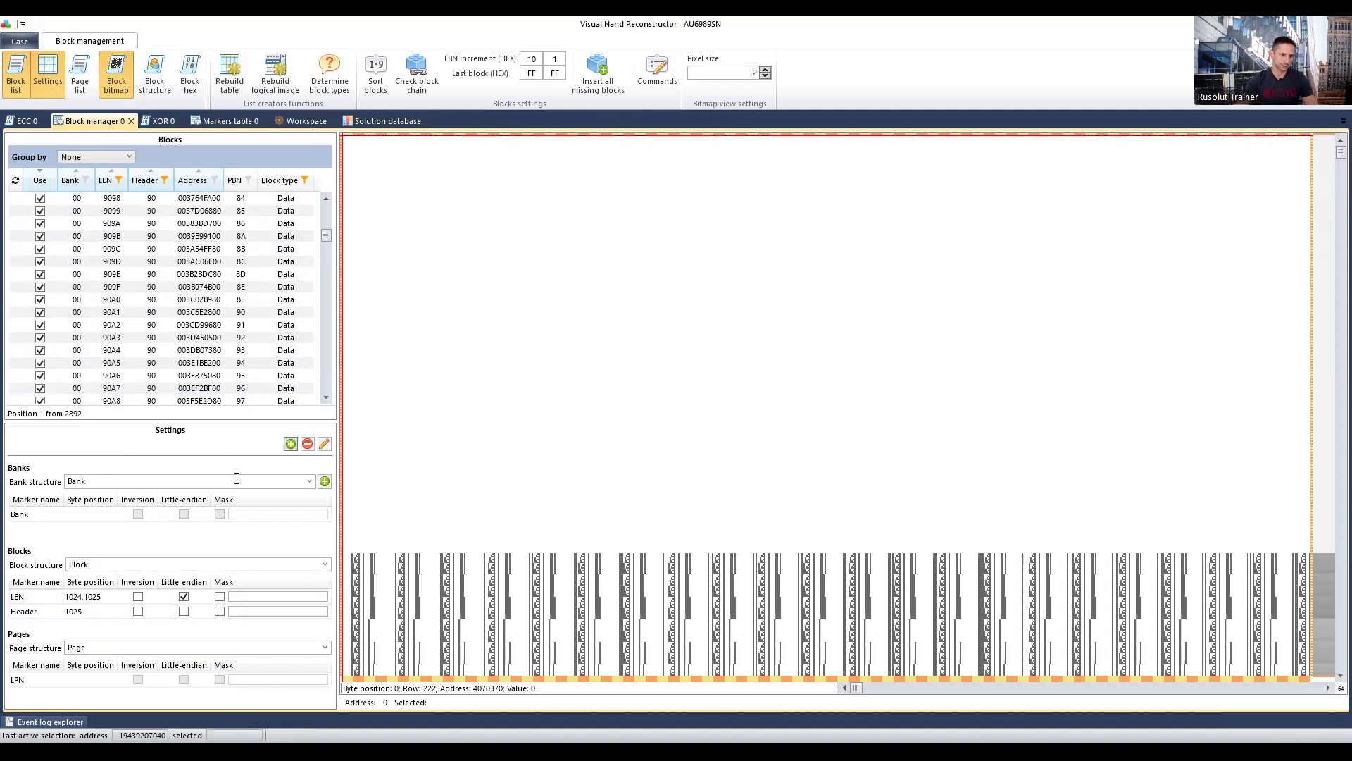
pyautogui.click(291, 444)
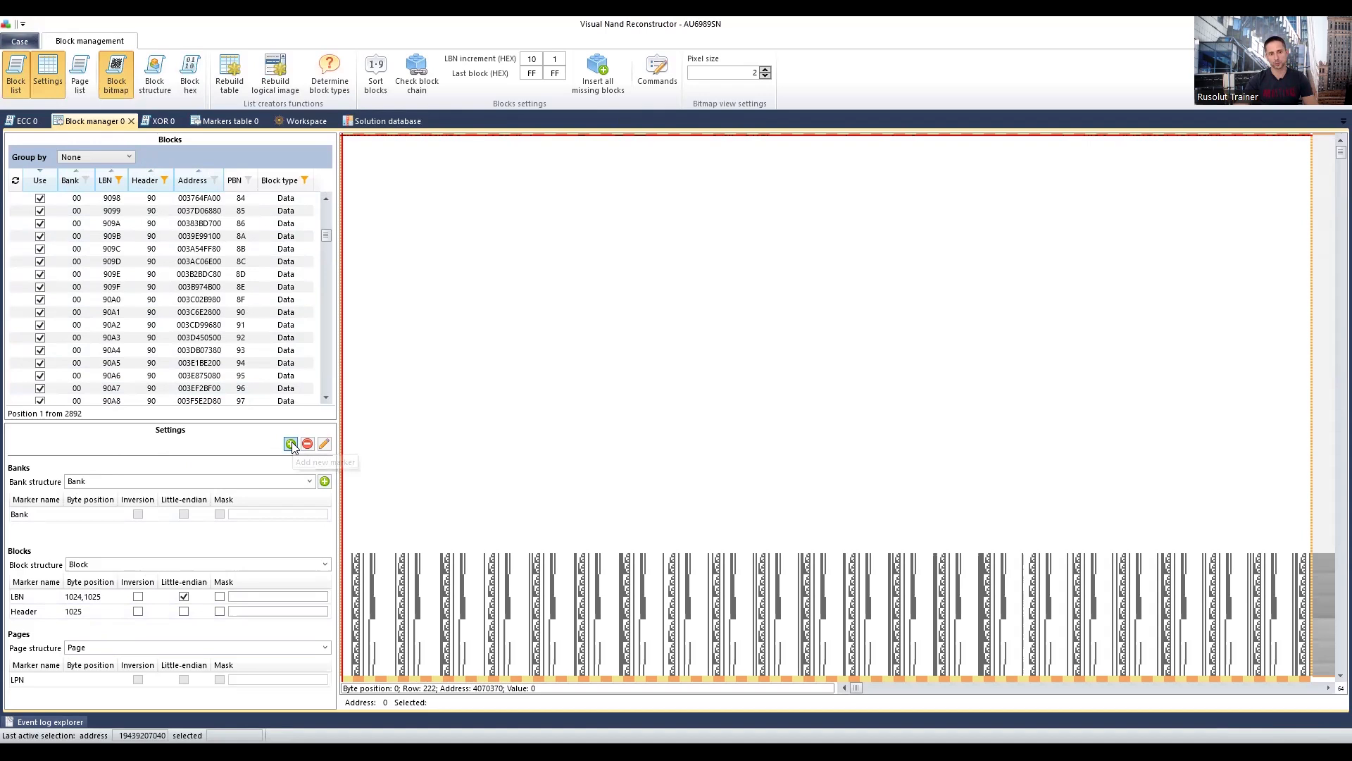
pyautogui.click(637, 374)
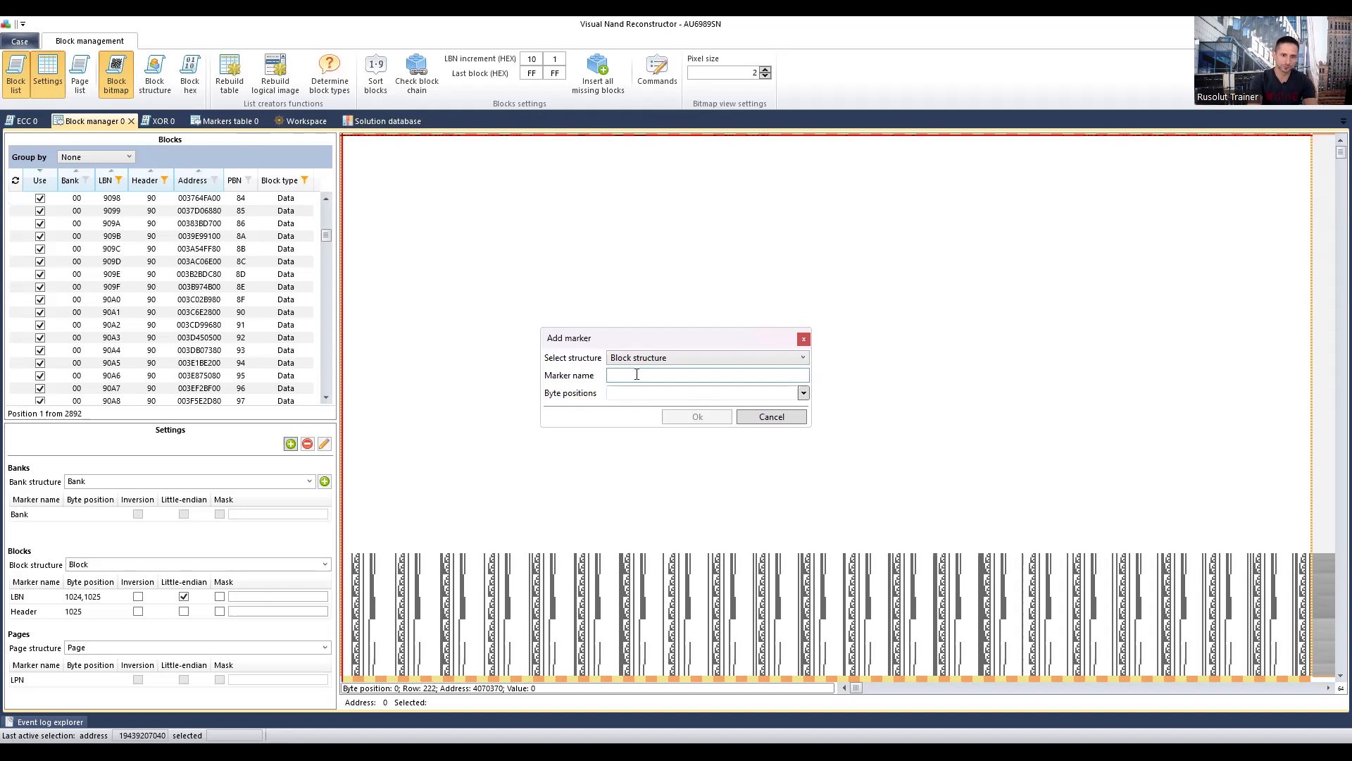
pyautogui.write('55AA')
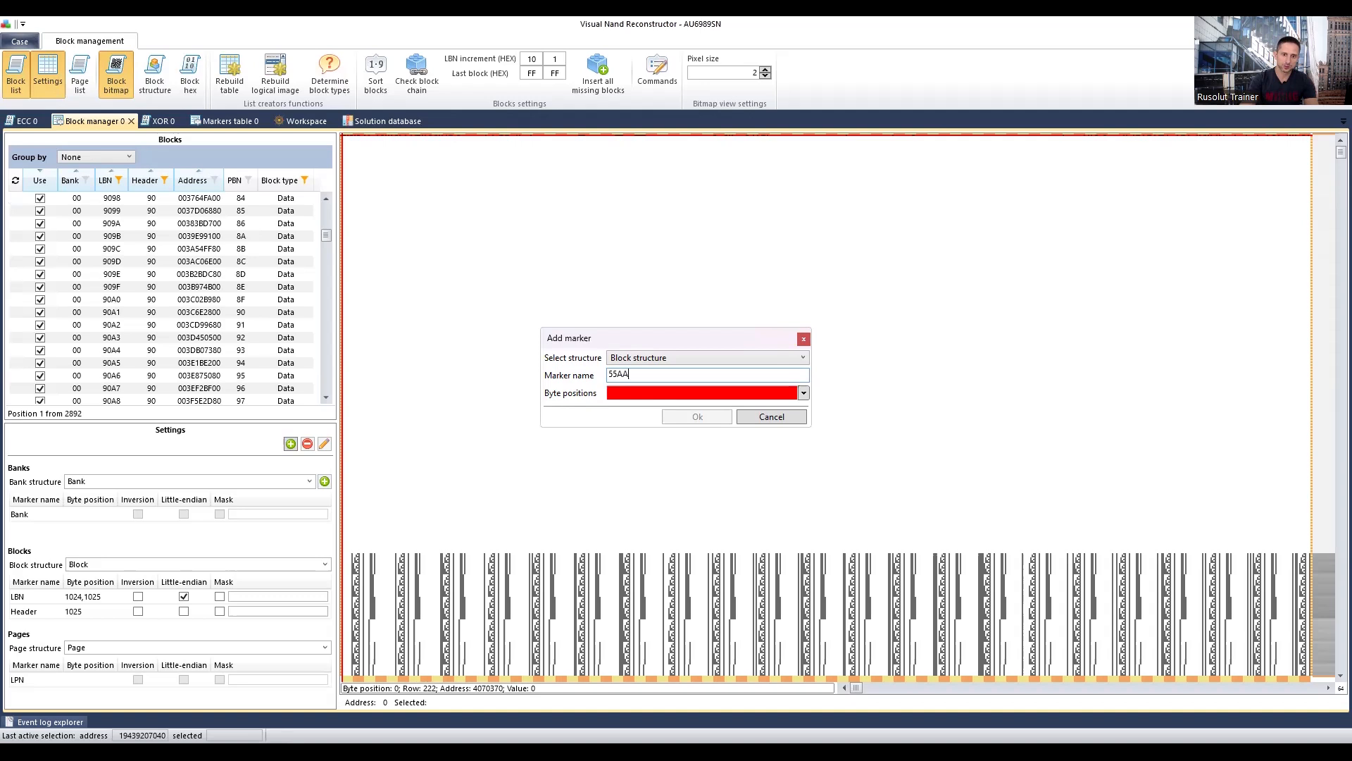
pyautogui.click(780, 393)
pyautogui.write('5')
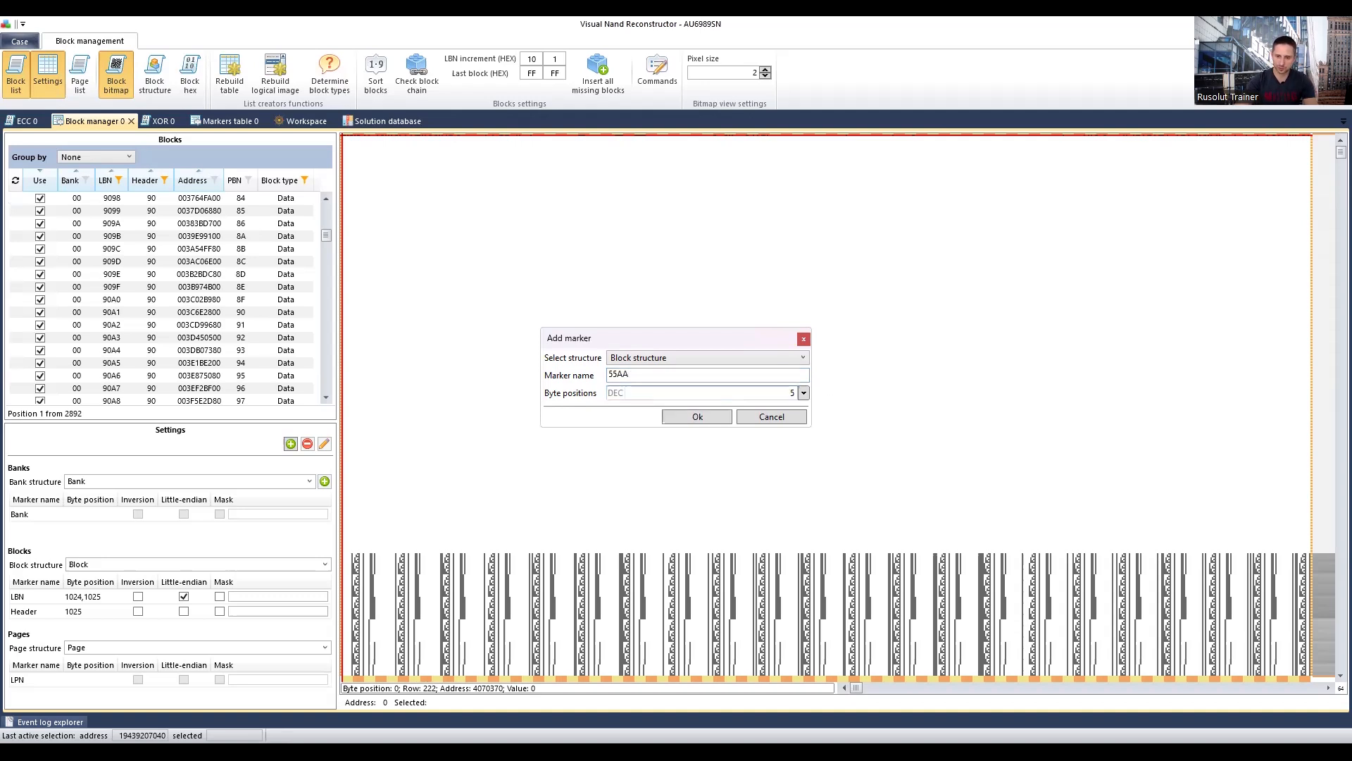
pyautogui.write('10,511')
pyautogui.click(697, 418)
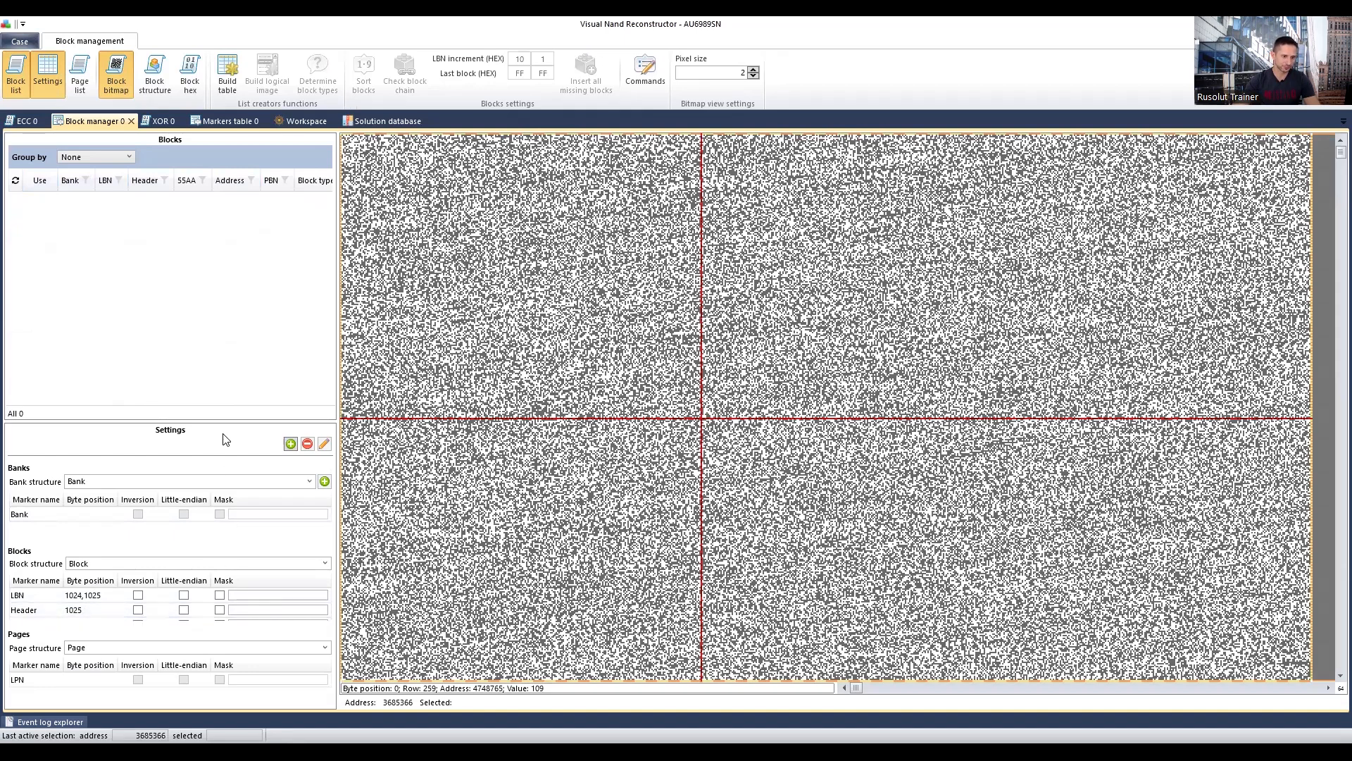
# Build the block table with the 55AA marker, enlarging the settings area and widening the block list
pyautogui.moveTo(216, 421); pyautogui.dragTo(214, 368)
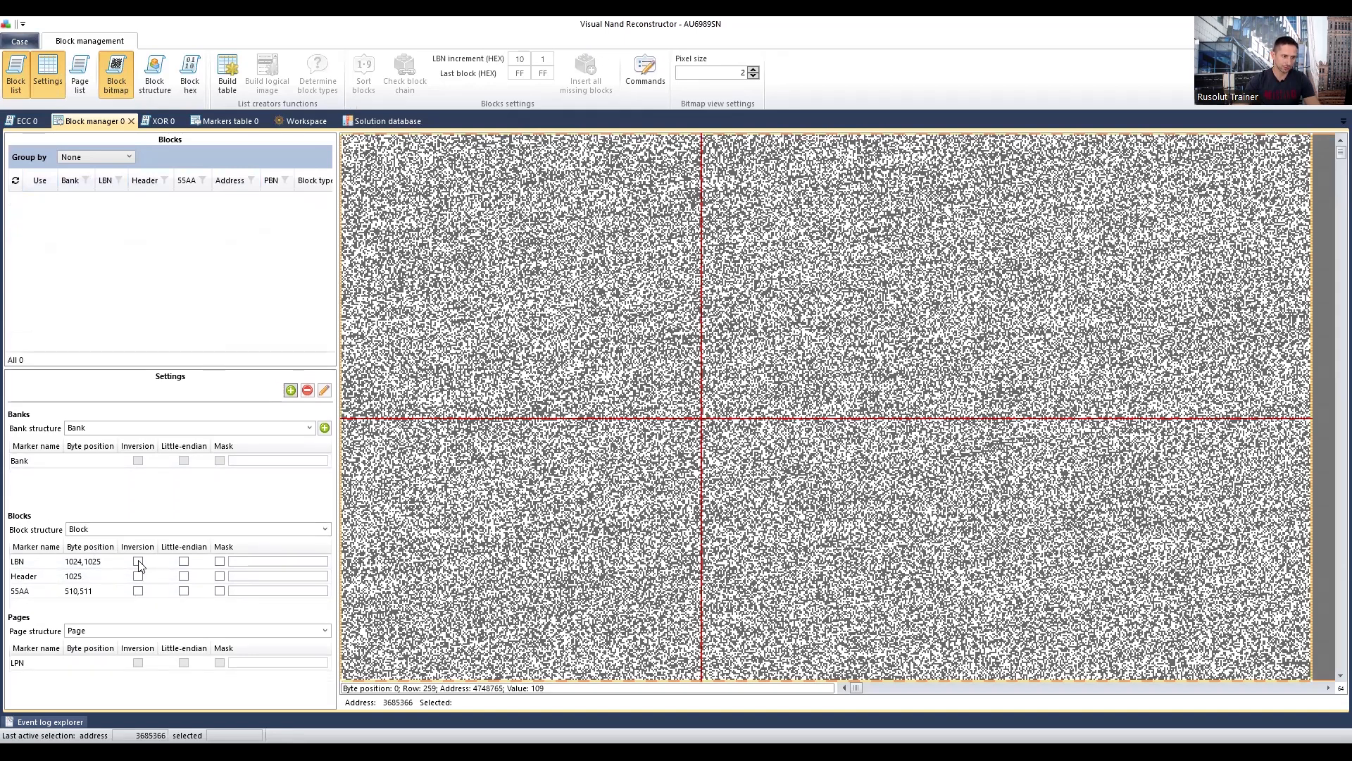
pyautogui.click(235, 74)
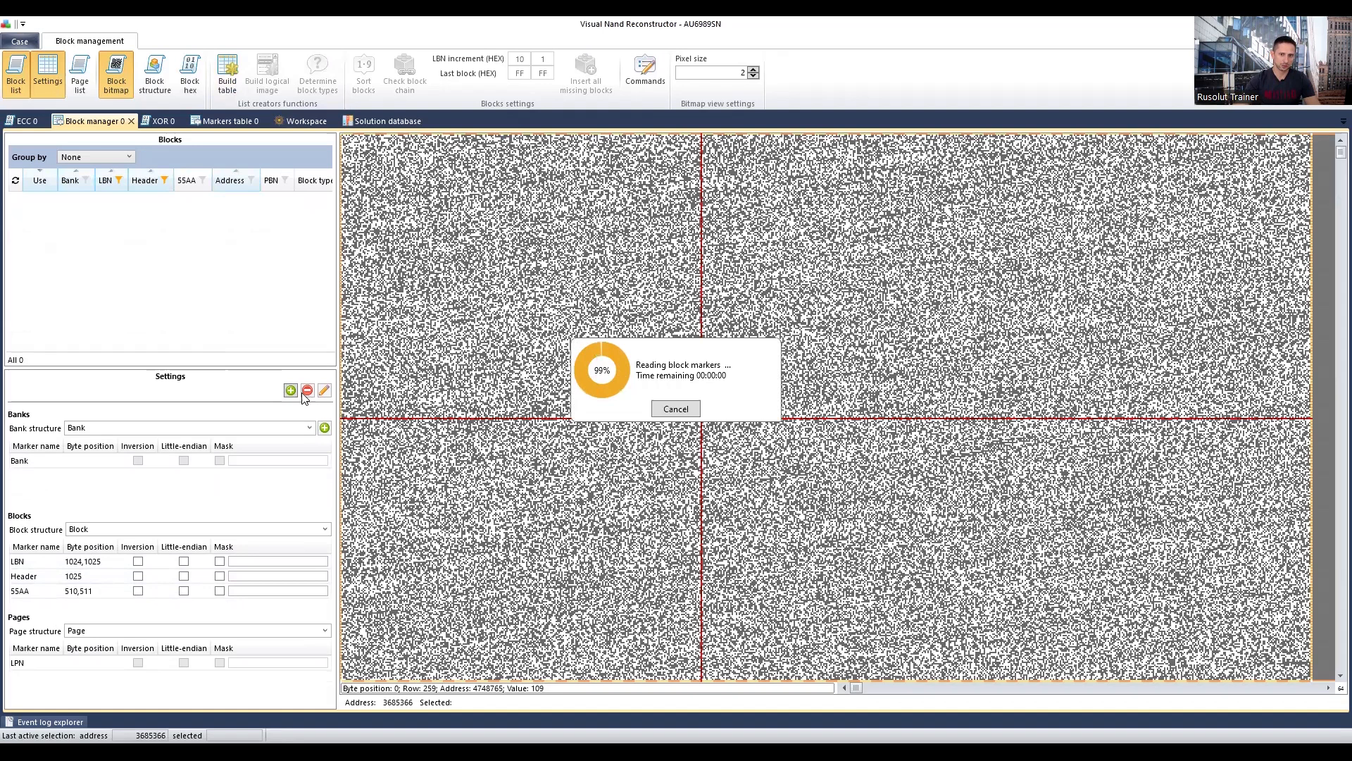
pyautogui.click(775, 419)
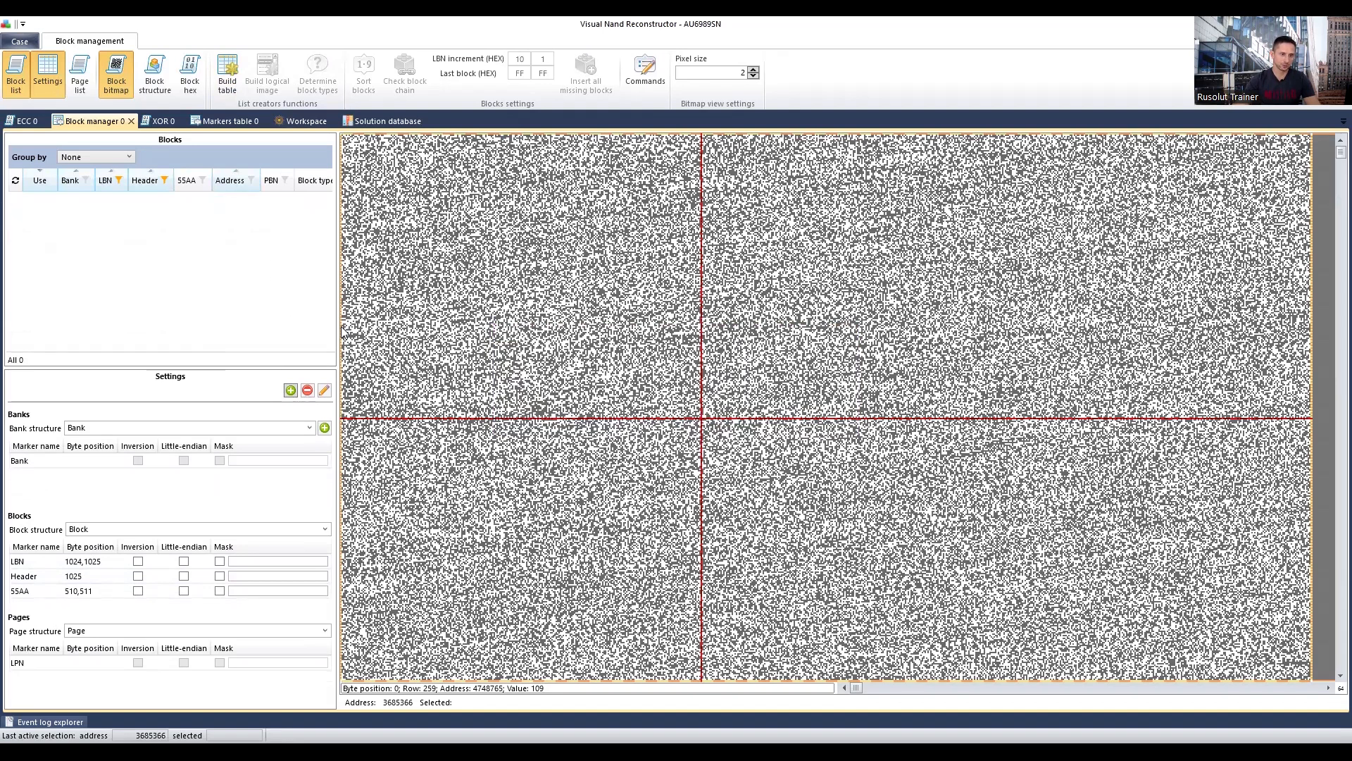
pyautogui.moveTo(337, 328); pyautogui.dragTo(372, 335)
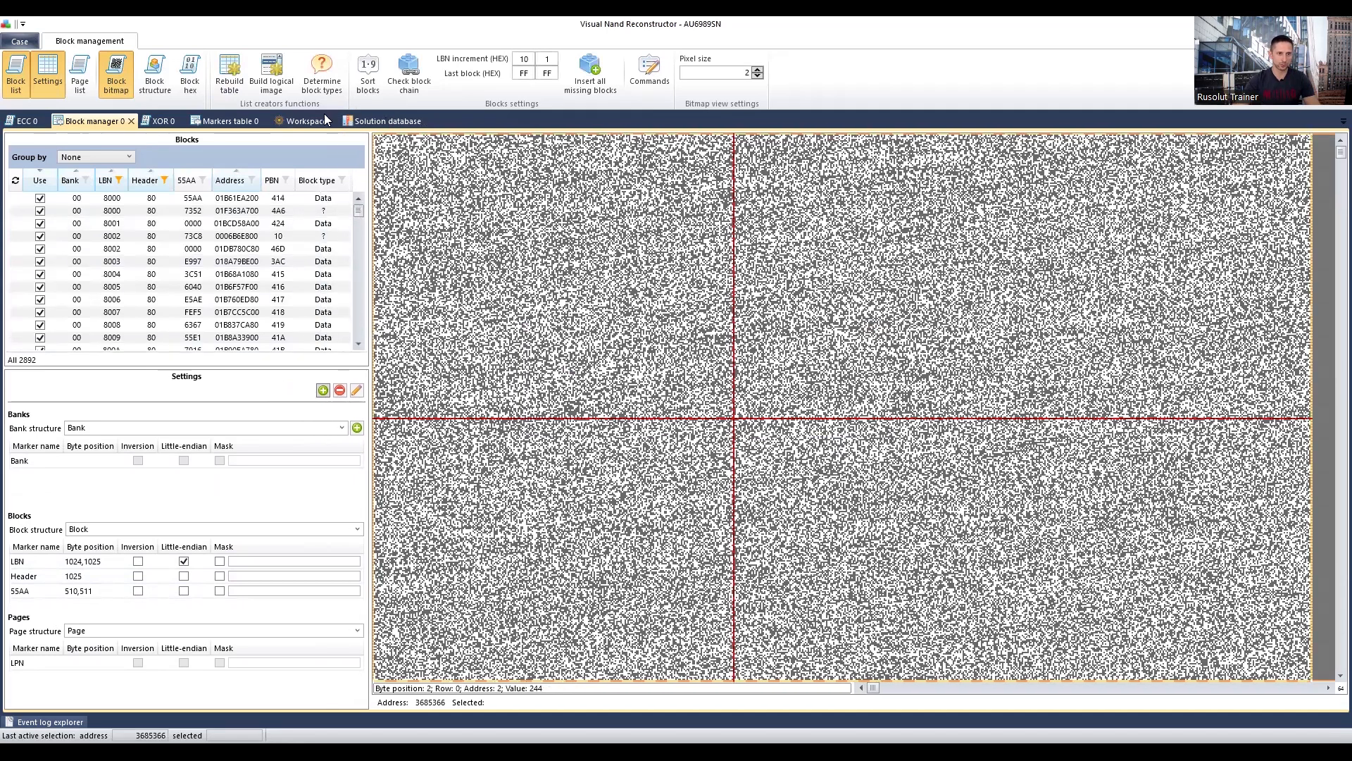
# Review Markers table 0 and its marker position parameters in the workspace, and return to Block manager 0
pyautogui.click(310, 121)
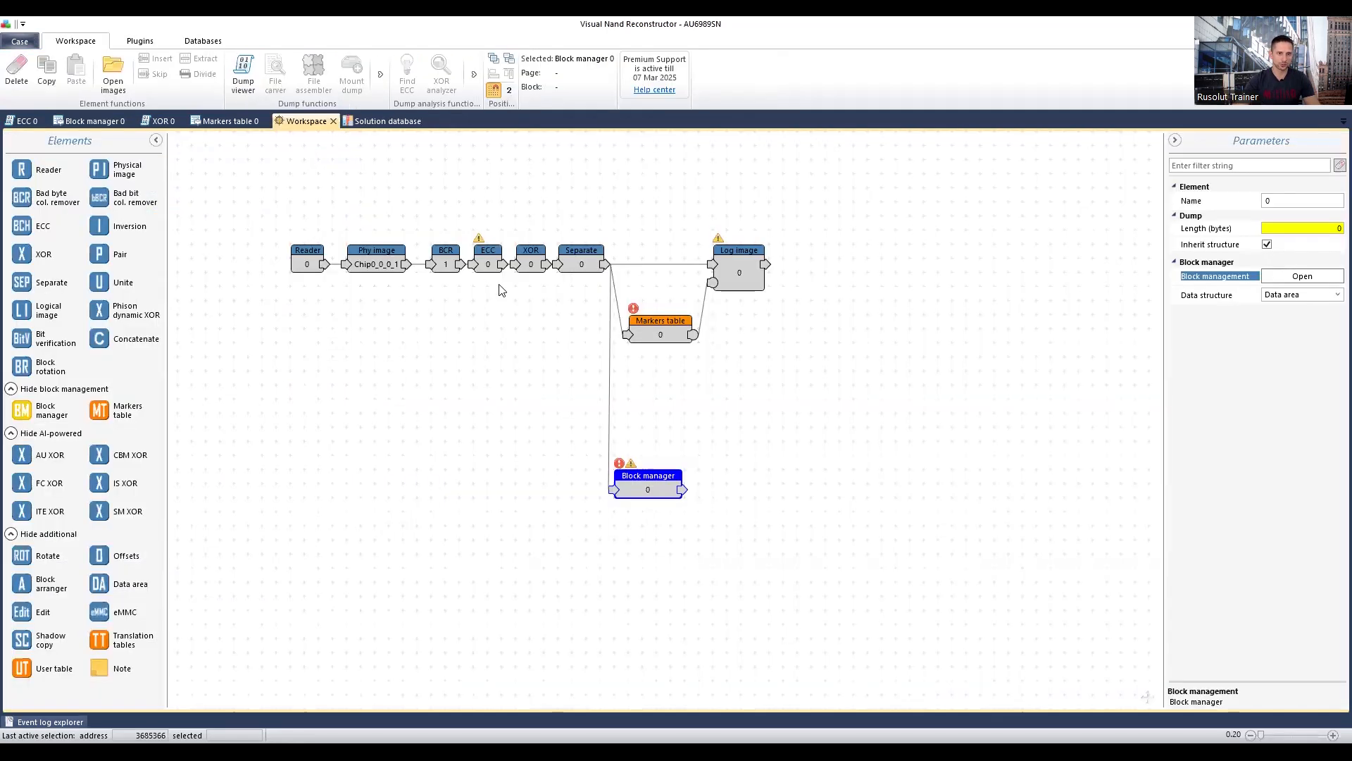
pyautogui.doubleClick(653, 337)
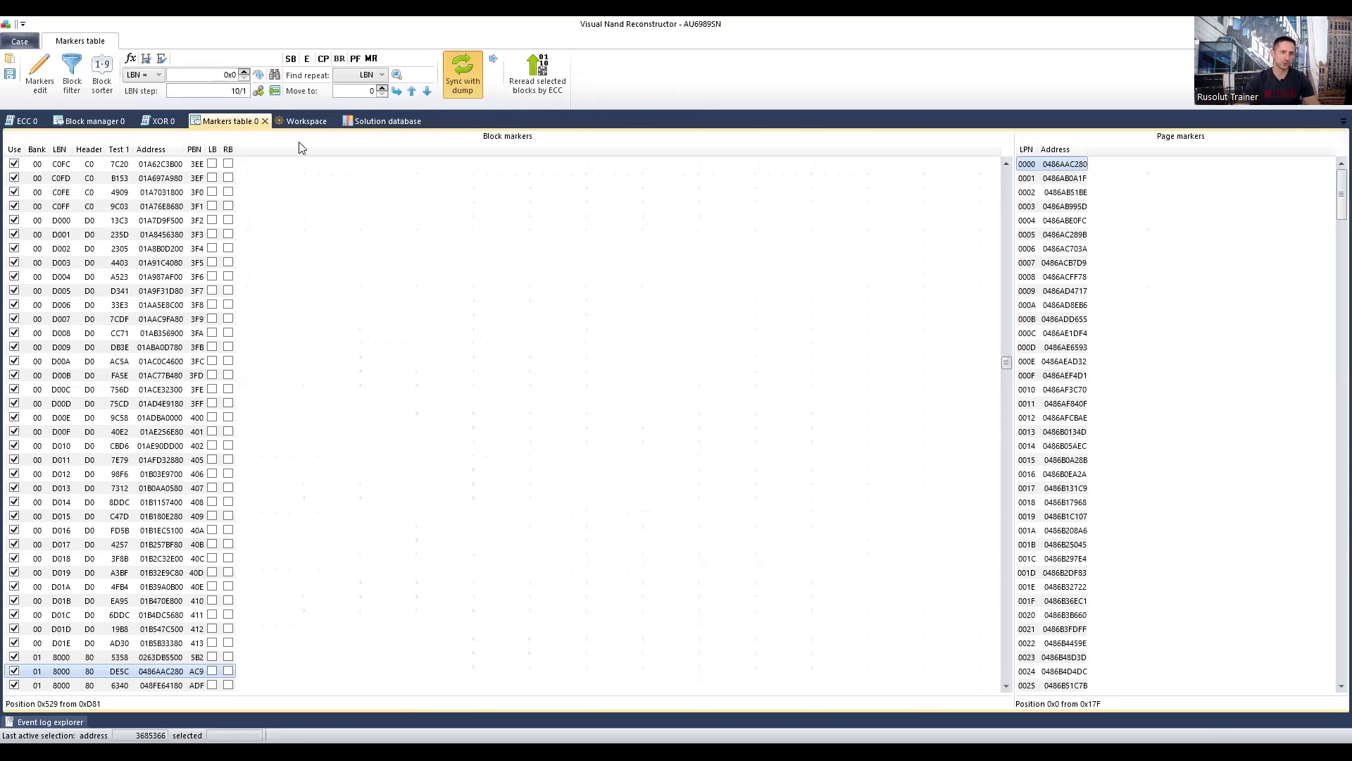
pyautogui.click(305, 123)
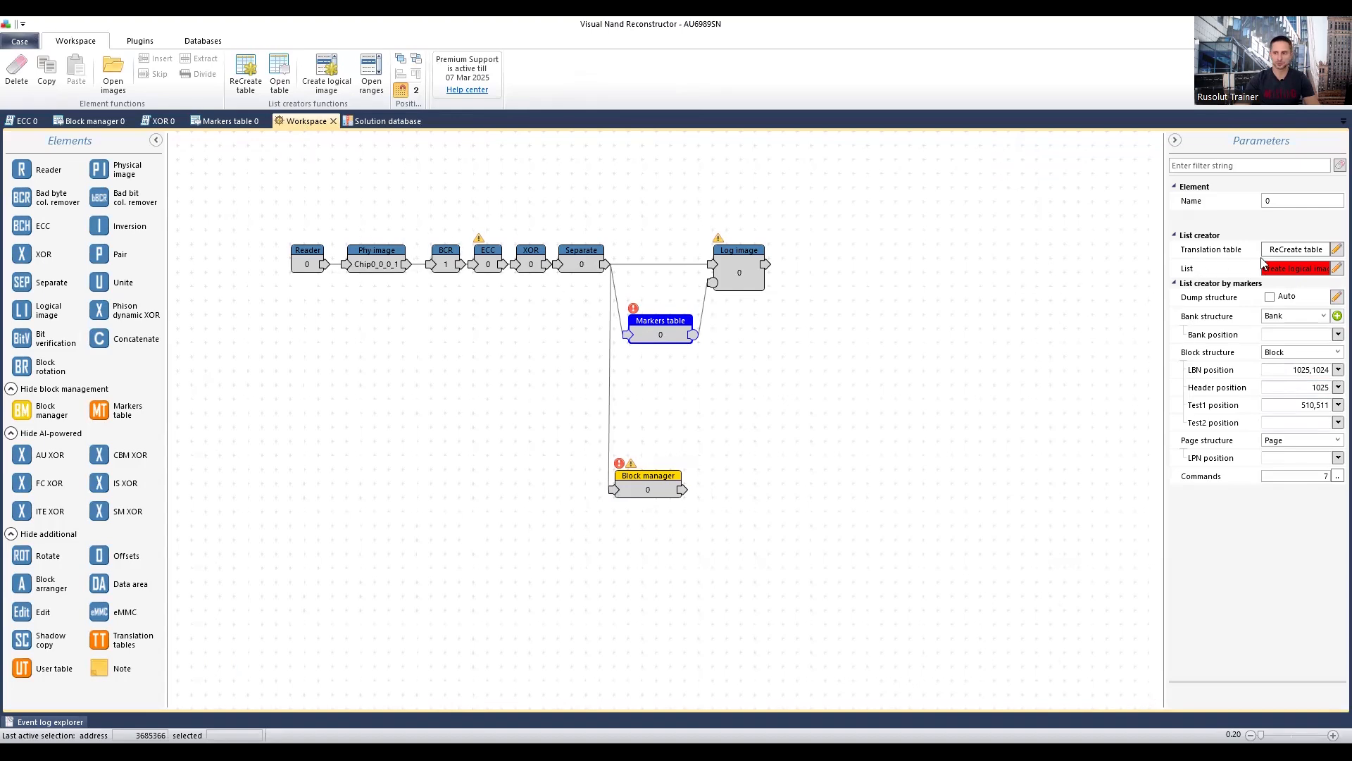
pyautogui.click(220, 121)
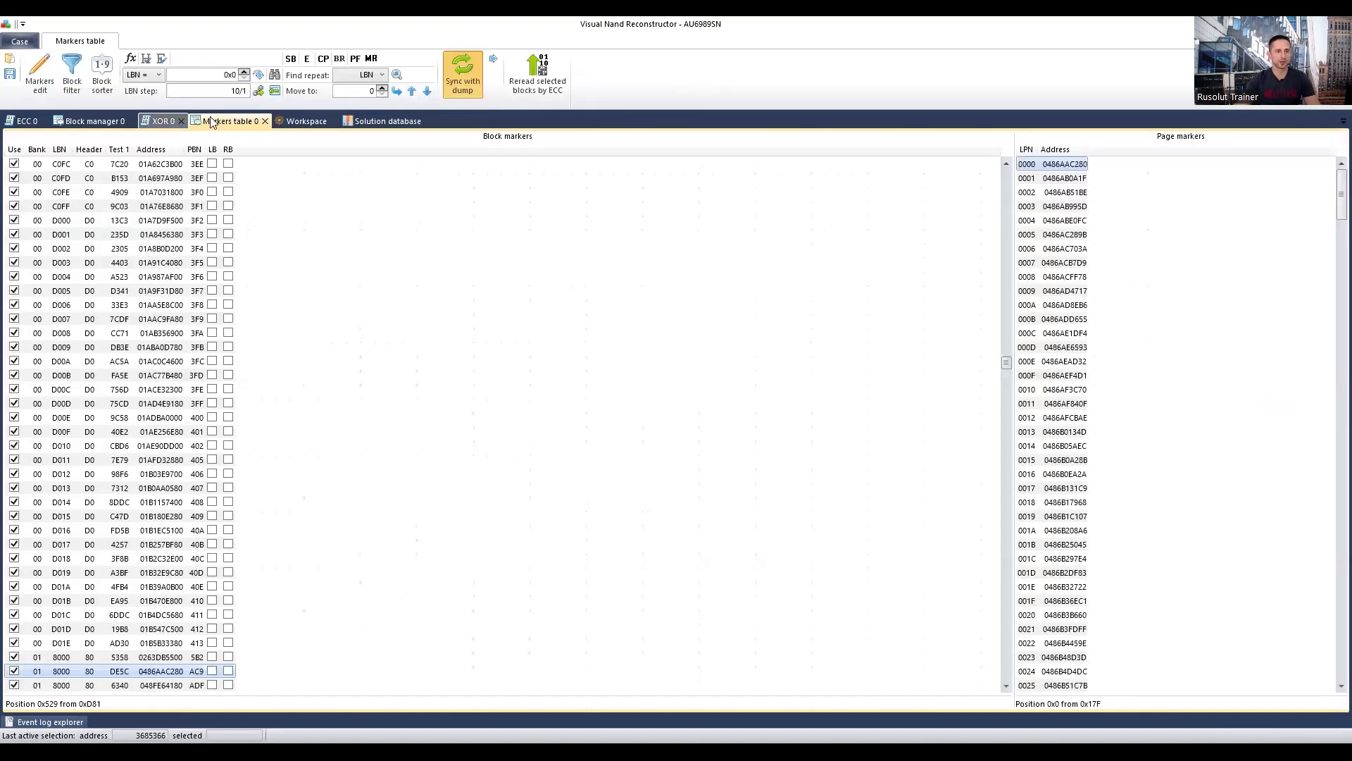
pyautogui.click(292, 121)
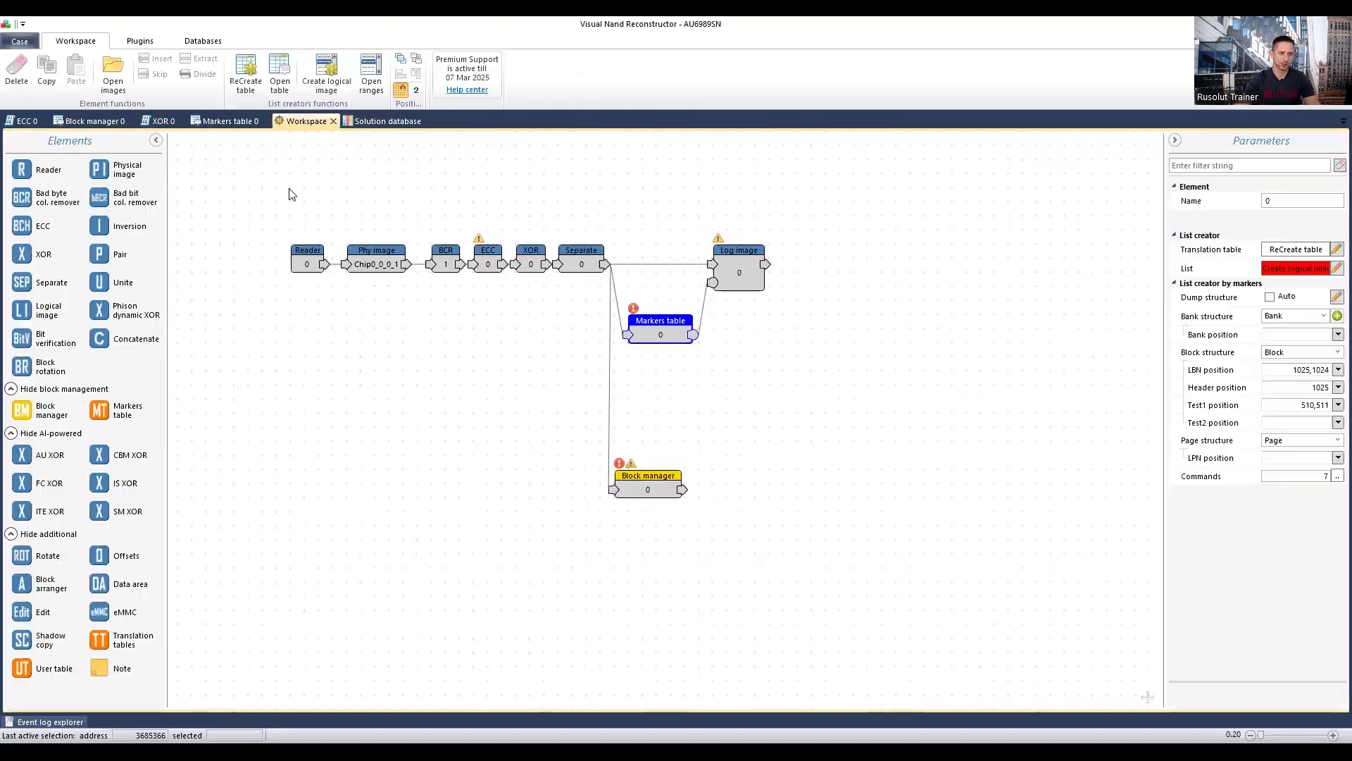
pyautogui.click(95, 119)
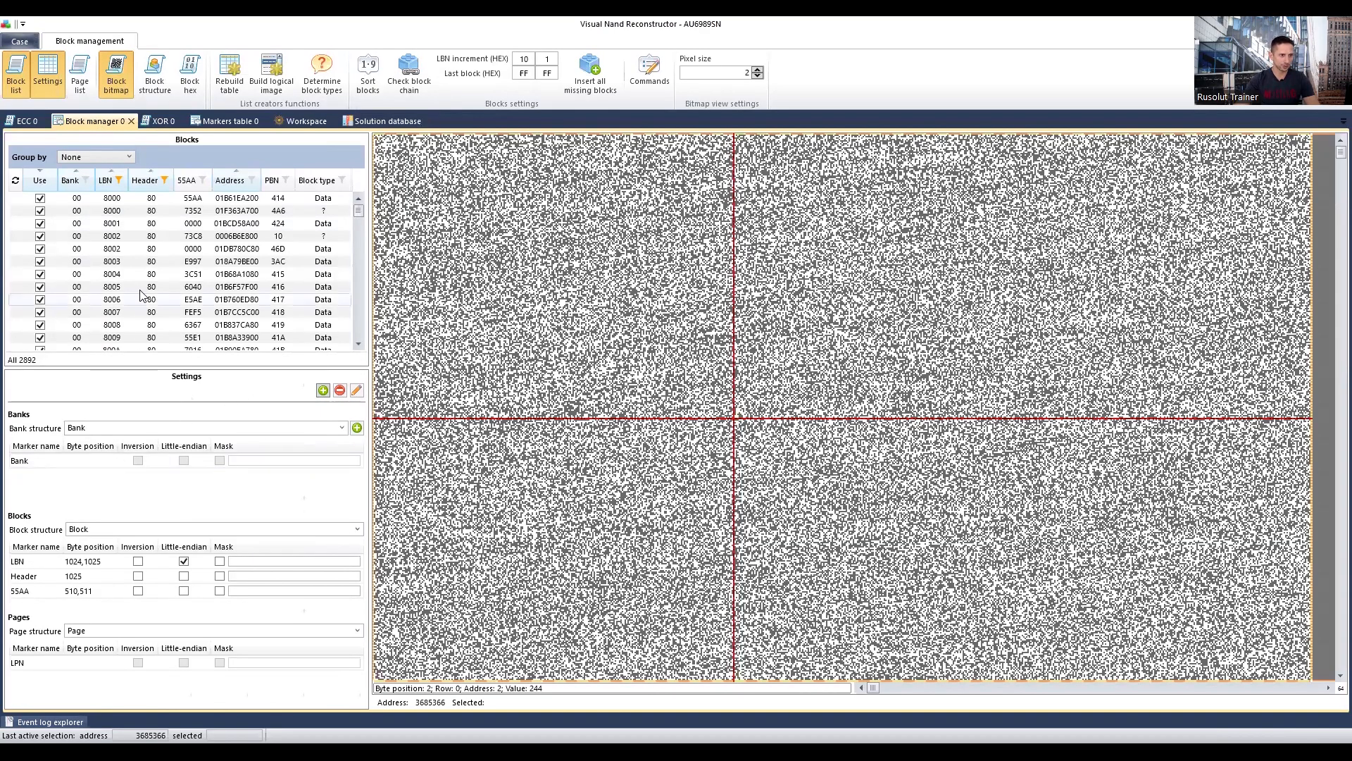
# Filter the block list by block type containing "data"
pyautogui.click(340, 181)
pyautogui.write('data')
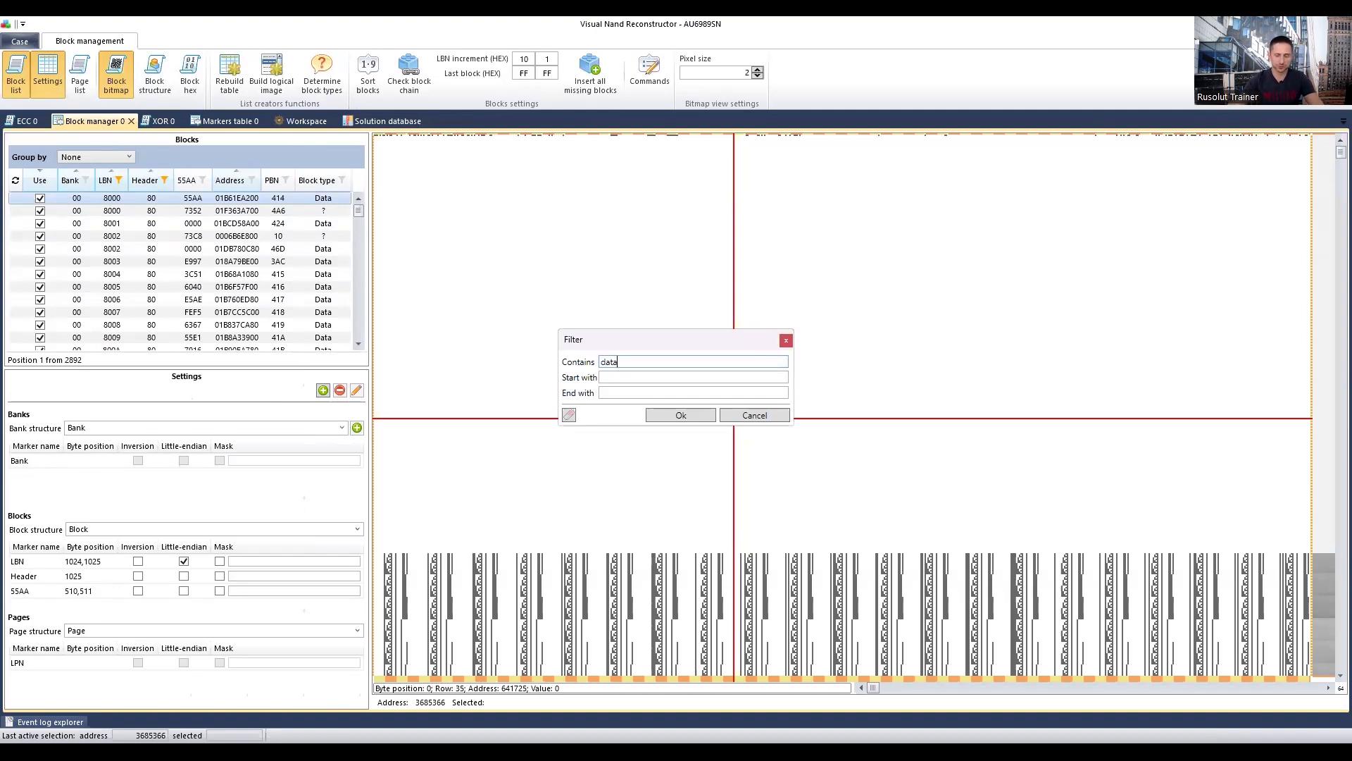
pyautogui.click(680, 416)
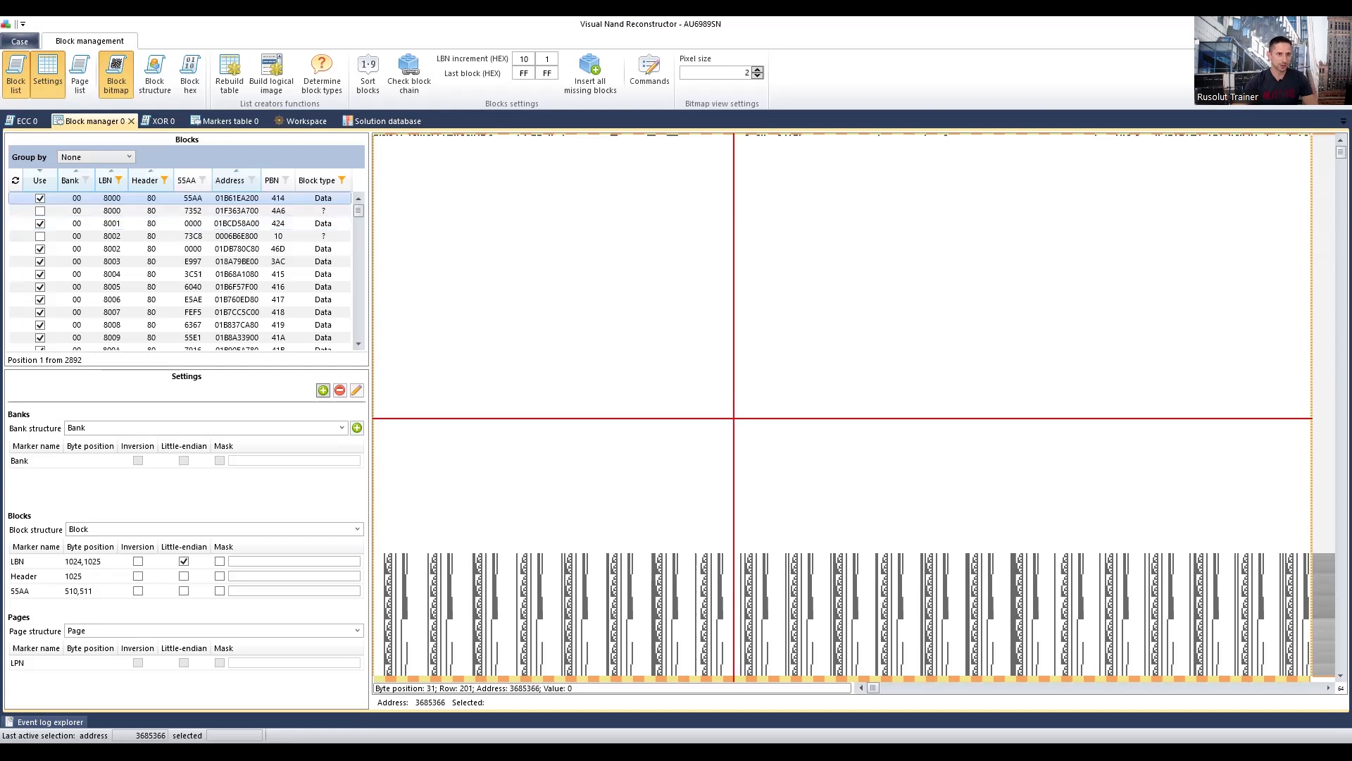
# Inspect the bank, block and page structure and the hex content of the selected 8000 block, and close both views
pyautogui.click(156, 79)
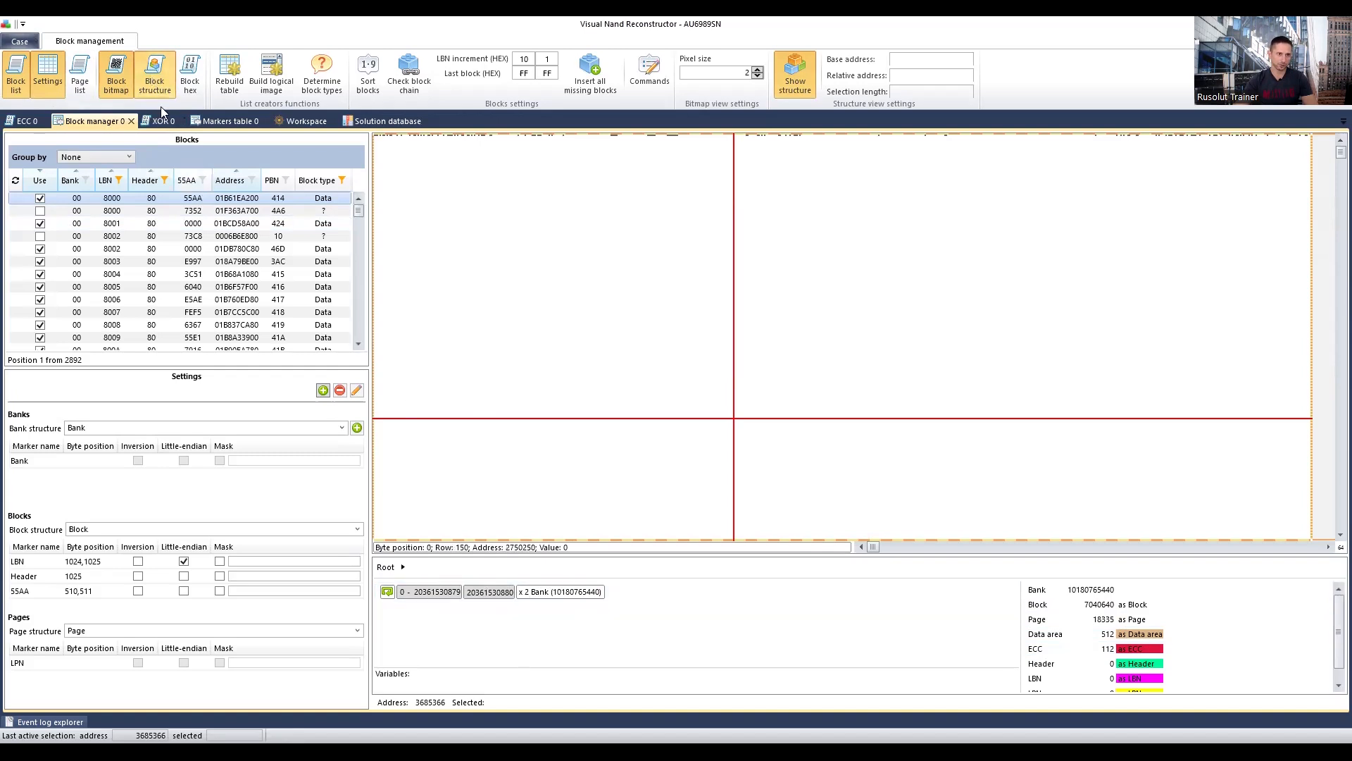
pyautogui.click(154, 80)
pyautogui.click(167, 88)
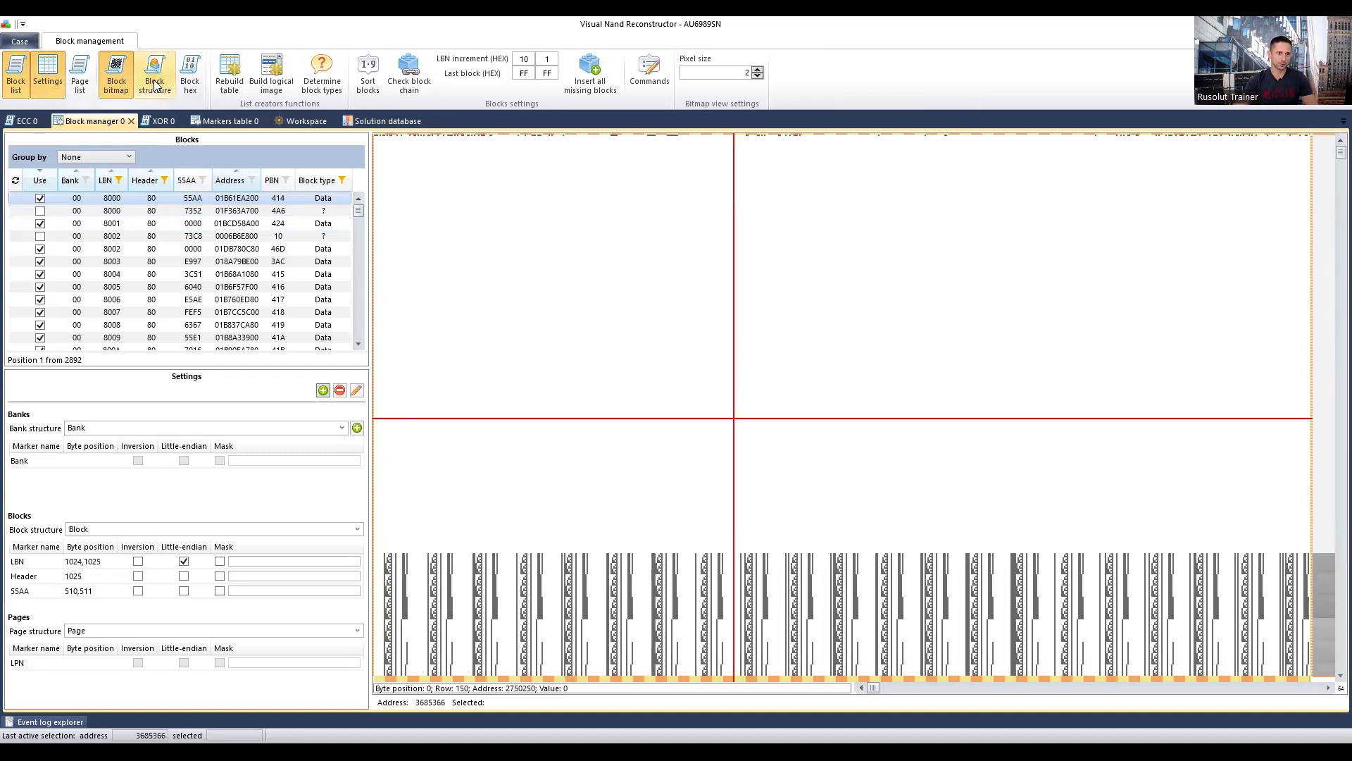
pyautogui.click(540, 598)
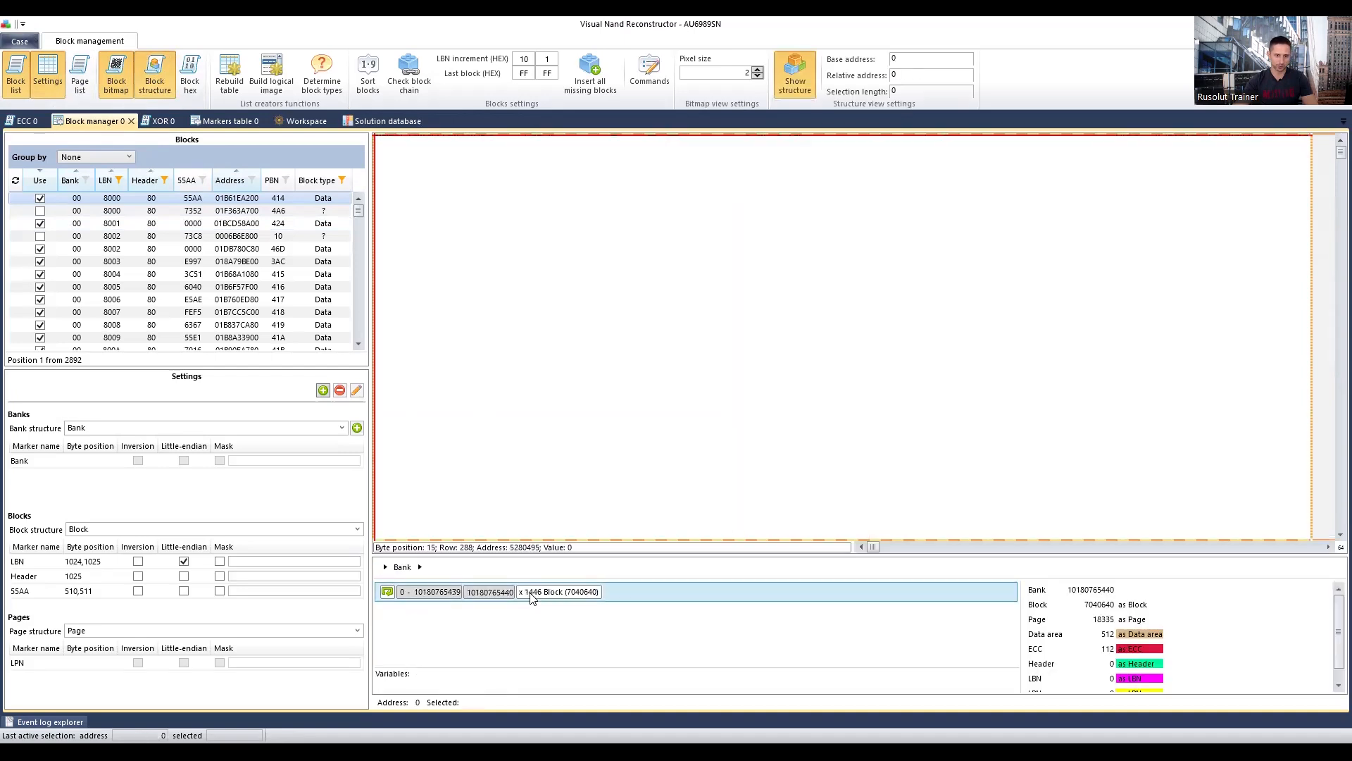
pyautogui.click(525, 594)
pyautogui.click(517, 592)
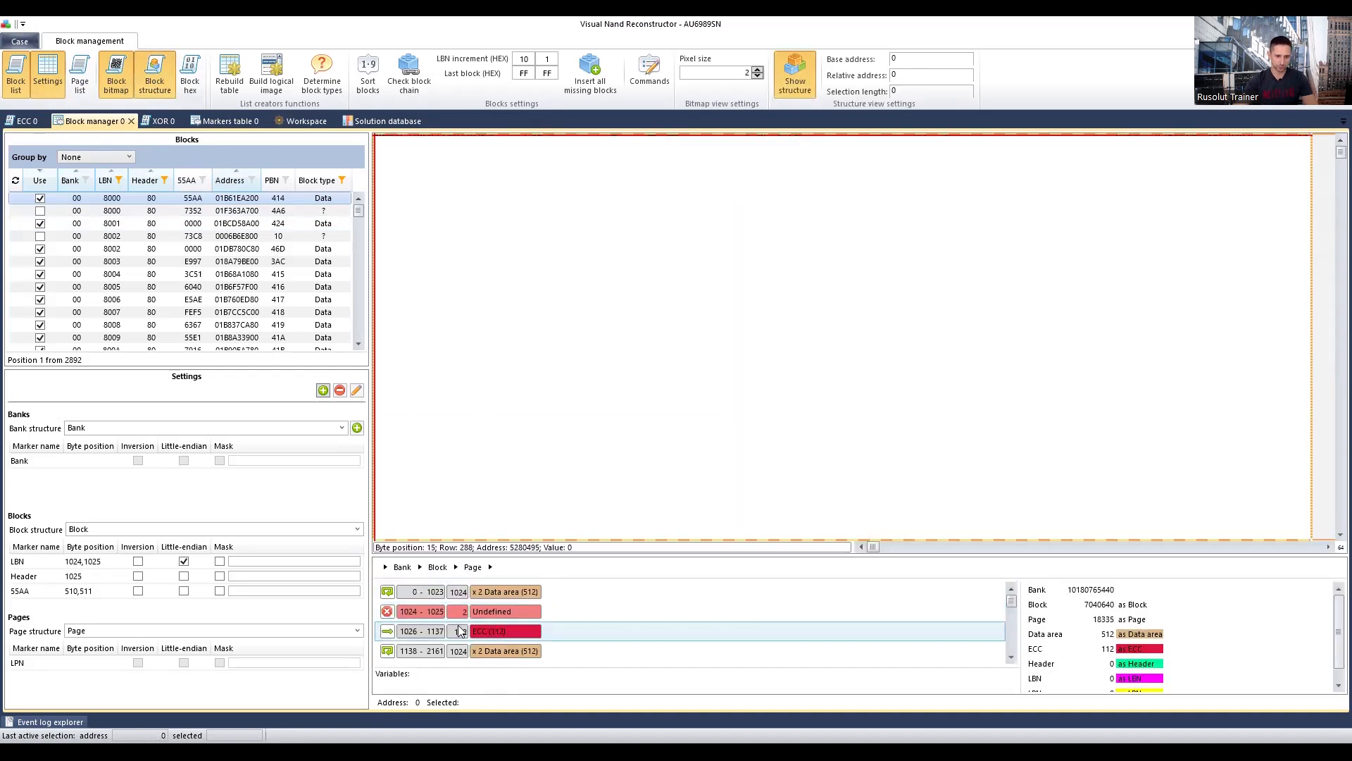
pyautogui.click(159, 85)
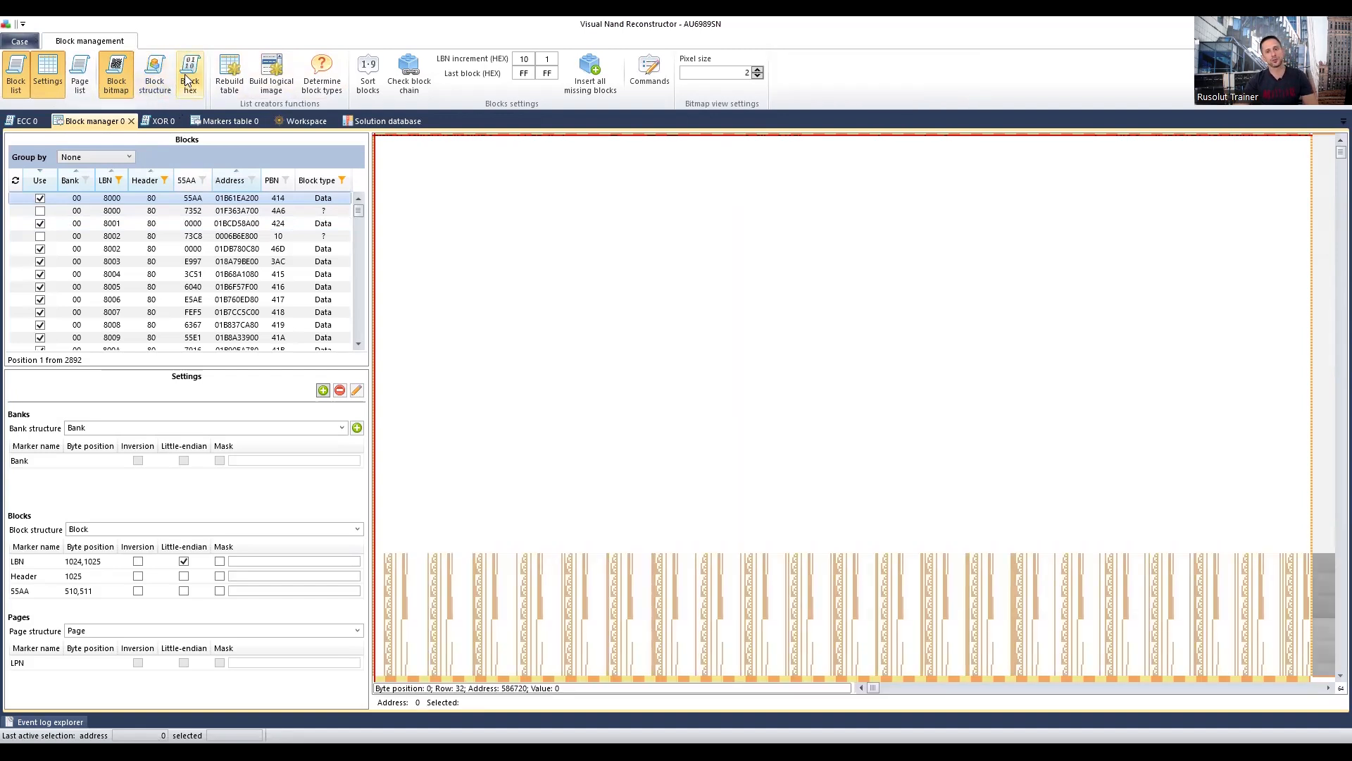
pyautogui.click(188, 78)
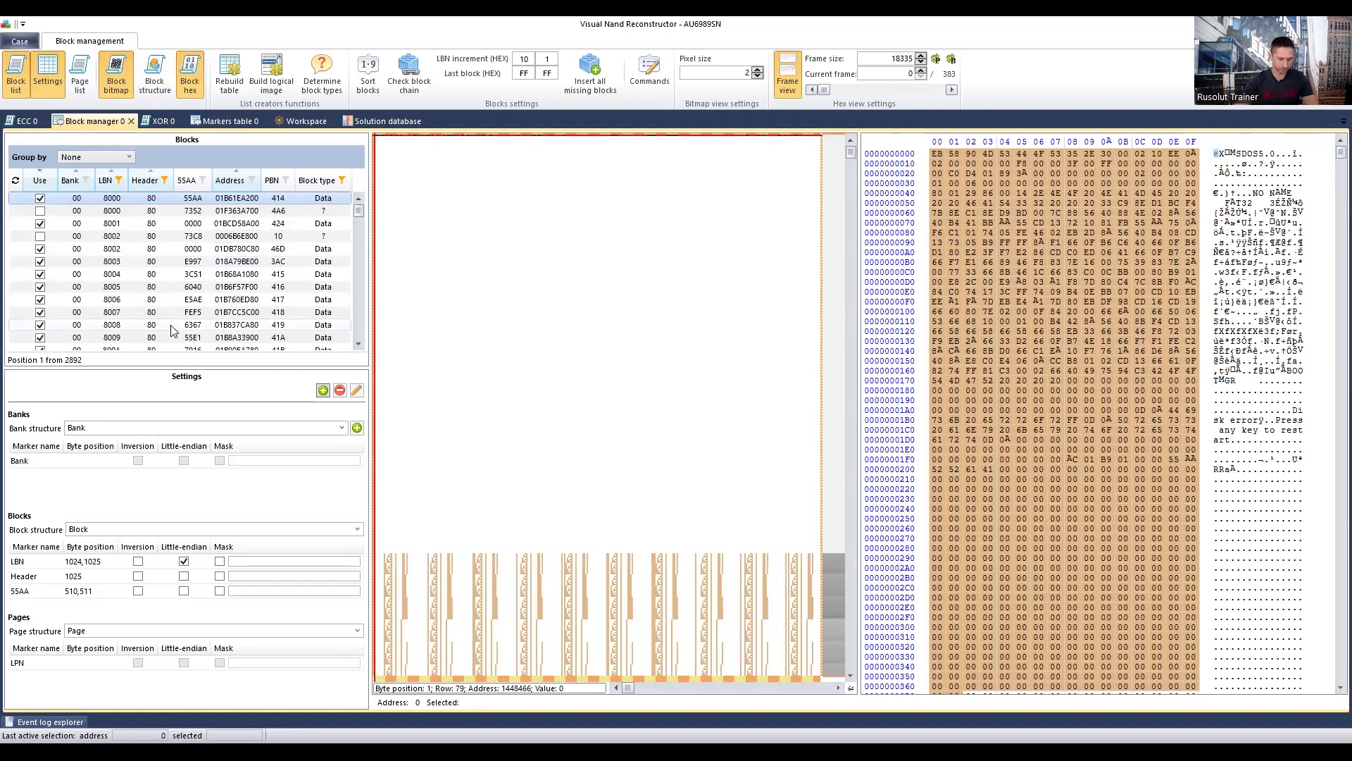
pyautogui.click(196, 71)
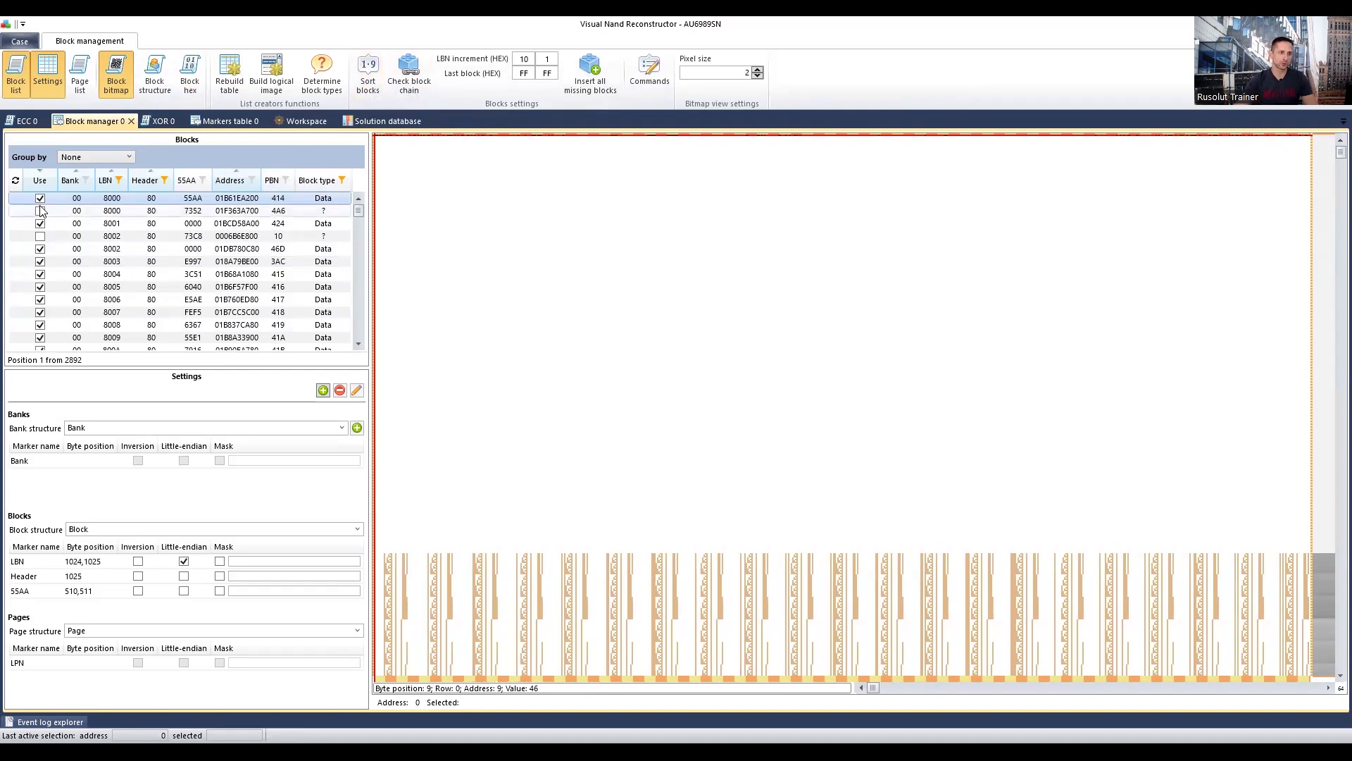
# Re-sort the block list by its column headings and examine the default sorting criteria in the Sort blocks dialog
pyautogui.click(147, 189)
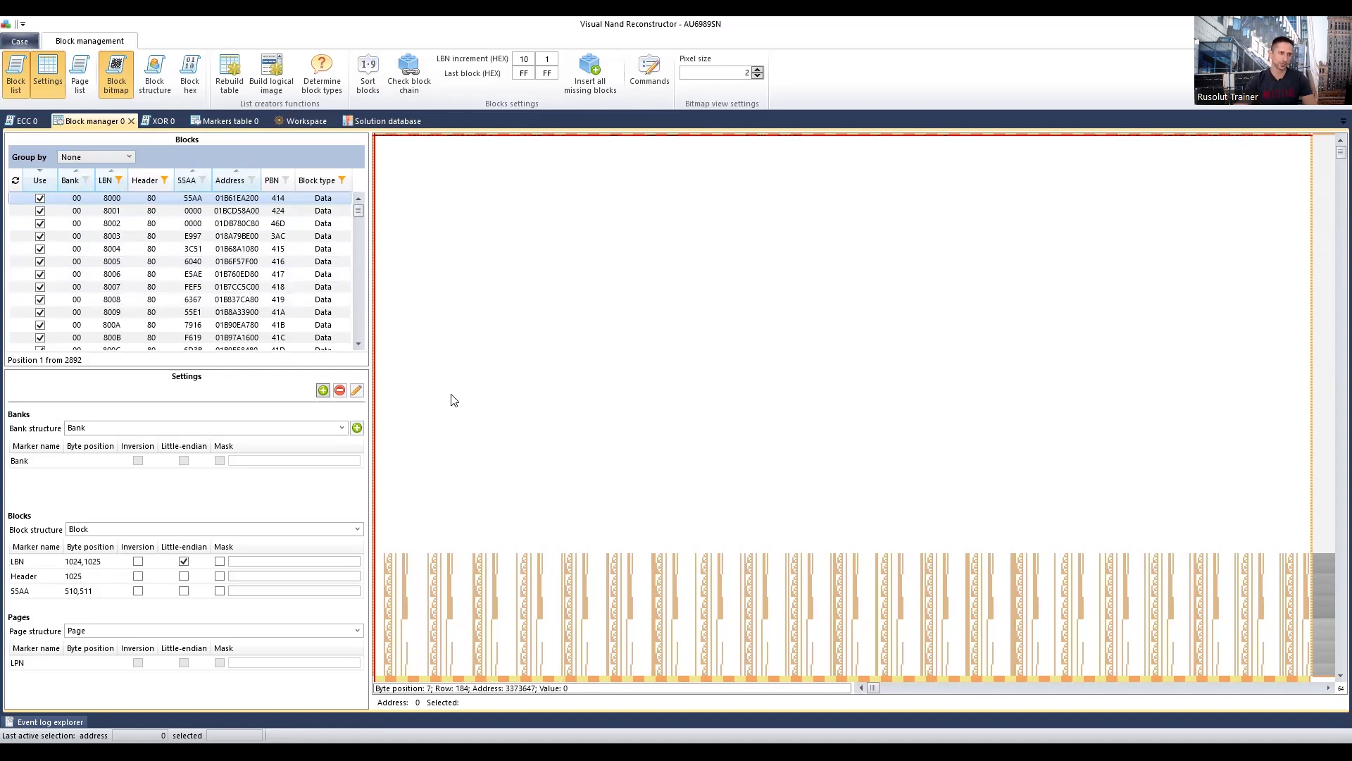
pyautogui.click(371, 83)
pyautogui.moveTo(668, 353); pyautogui.dragTo(573, 276)
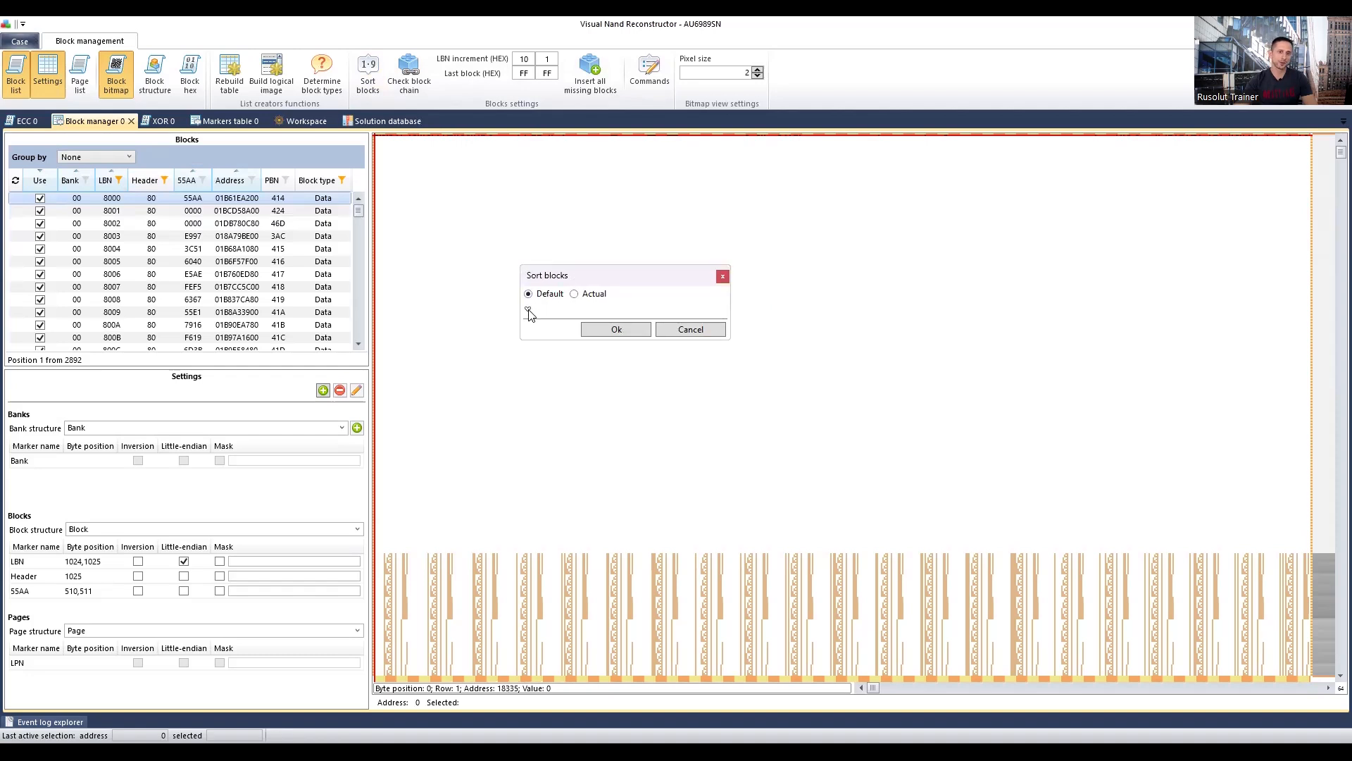
pyautogui.click(528, 310)
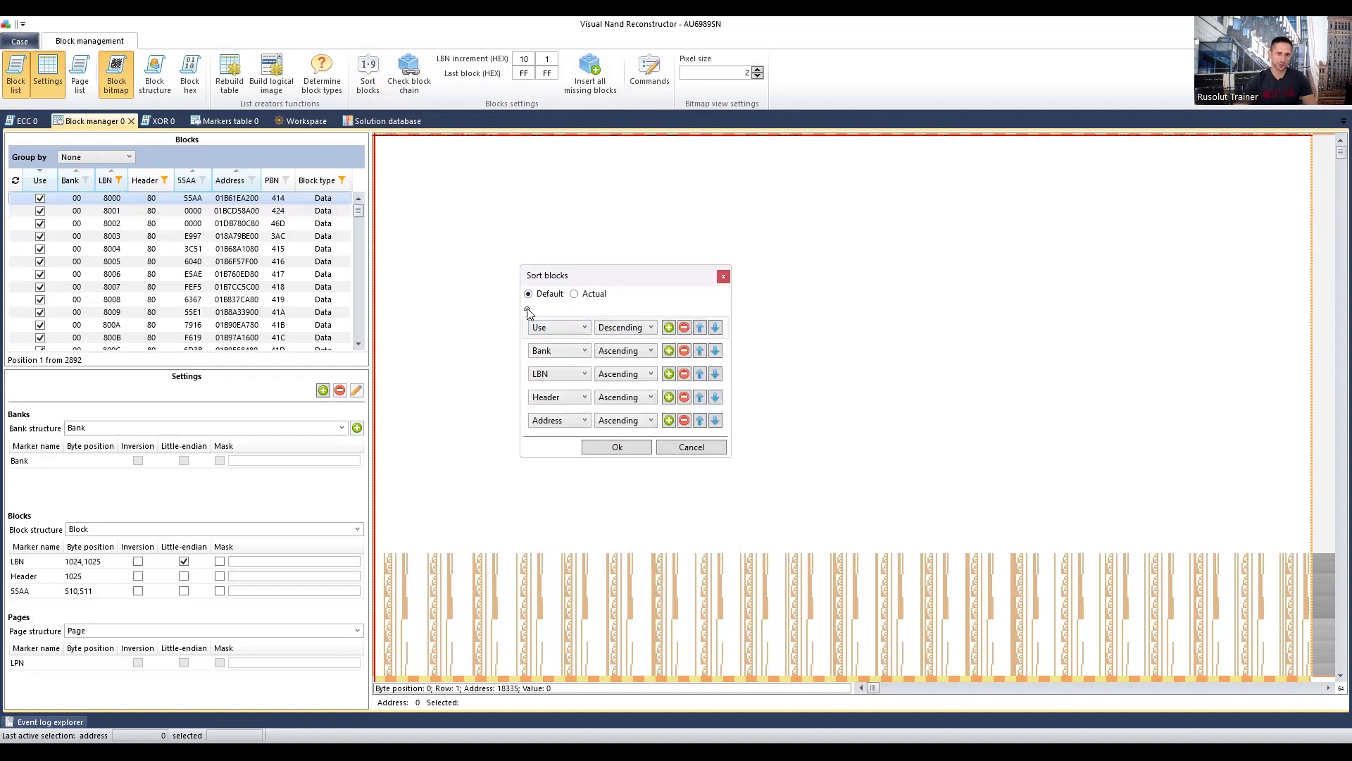
pyautogui.click(528, 311)
pyautogui.click(529, 310)
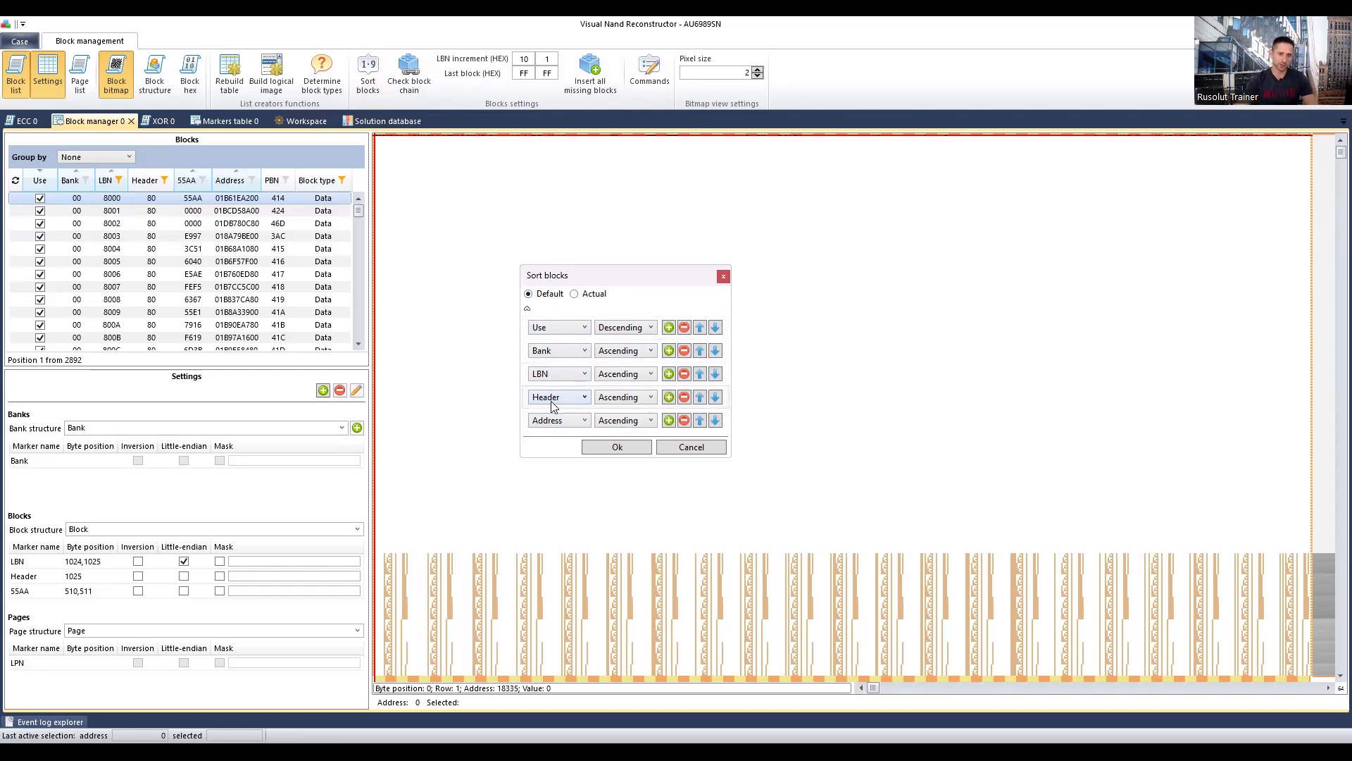
pyautogui.click(526, 306)
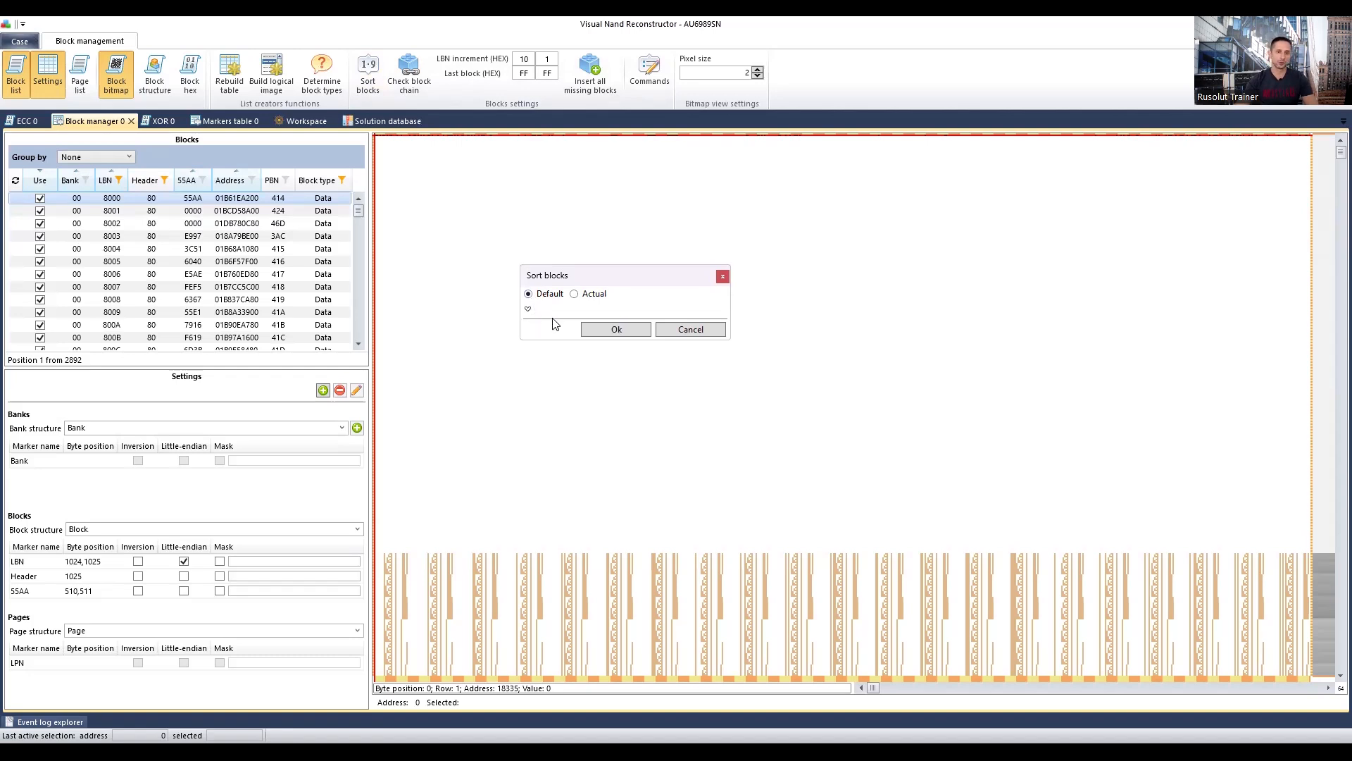
# Compare the Actual sorting criteria with the Default ones and close the Sort blocks dialog without sorting
pyautogui.click(580, 296)
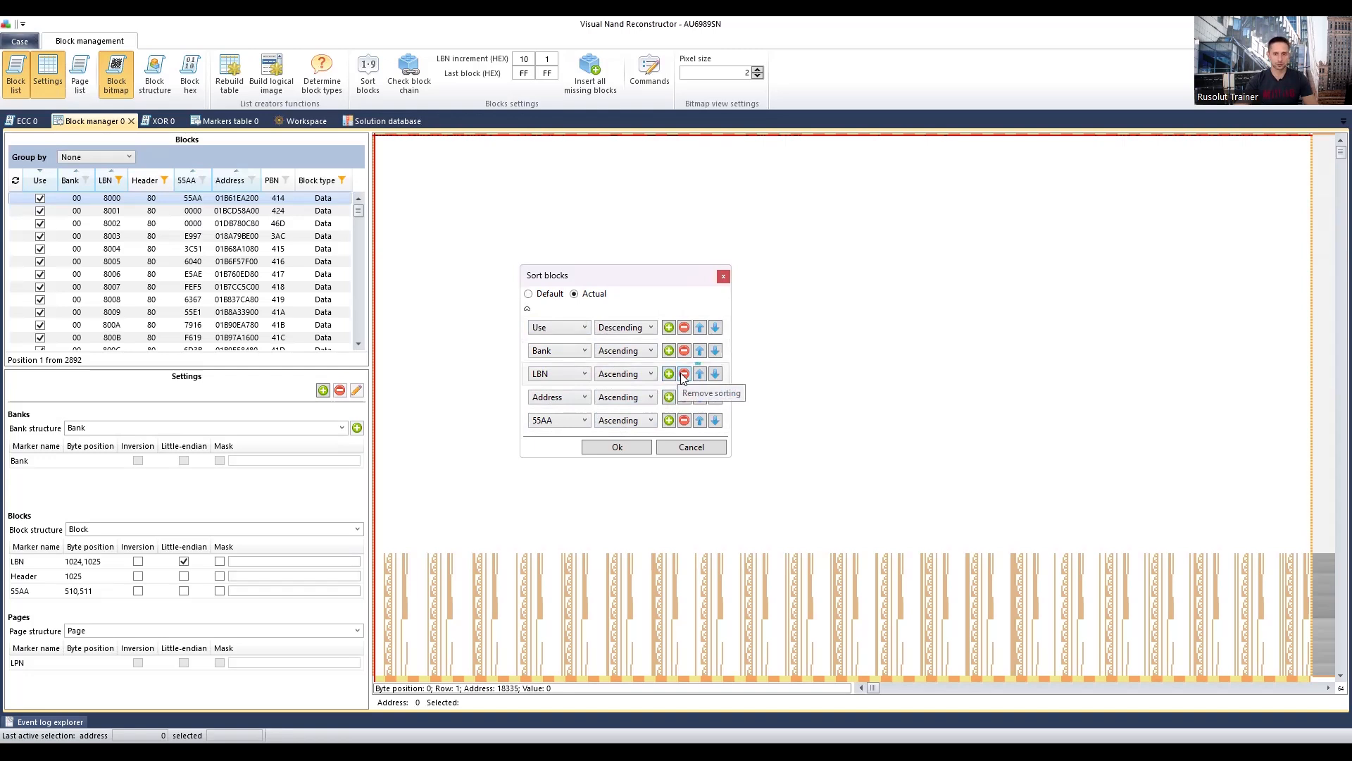
pyautogui.click(548, 298)
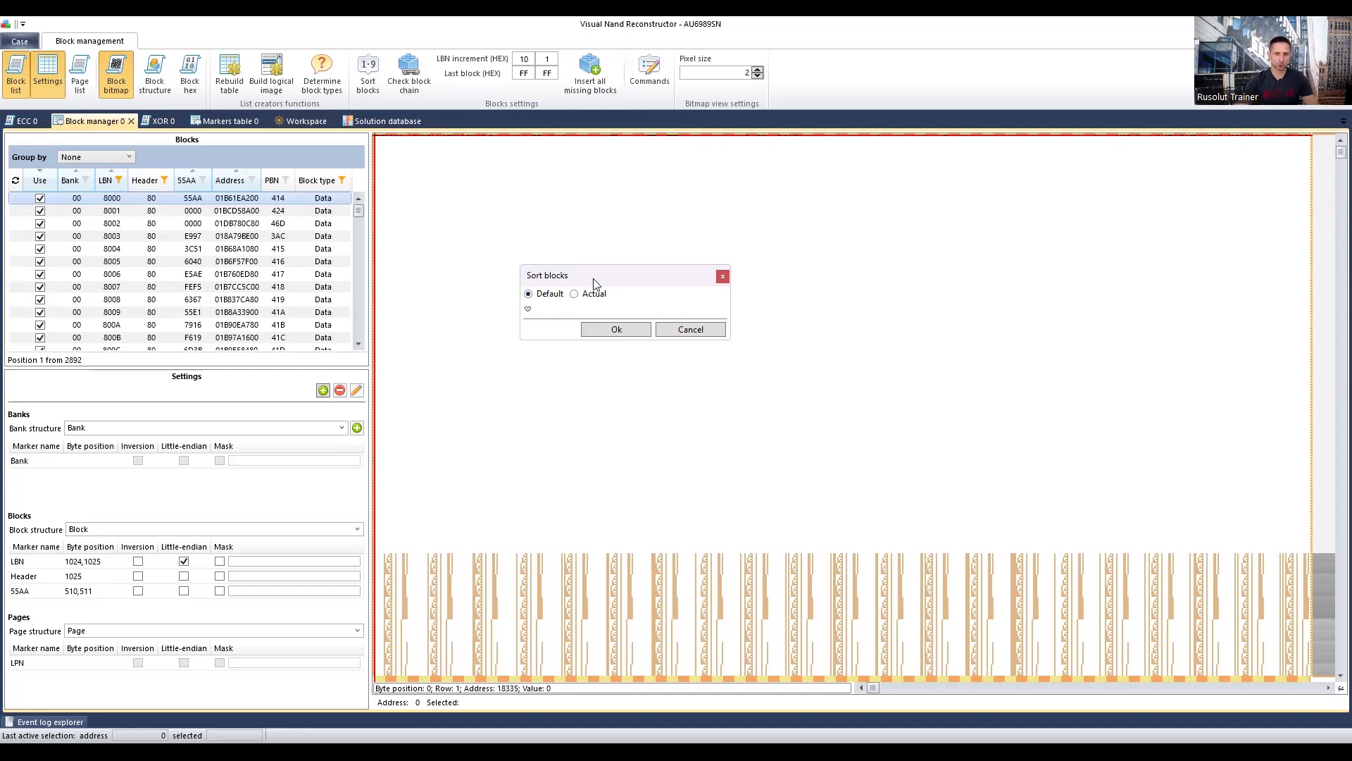
pyautogui.moveTo(597, 275); pyautogui.dragTo(584, 285)
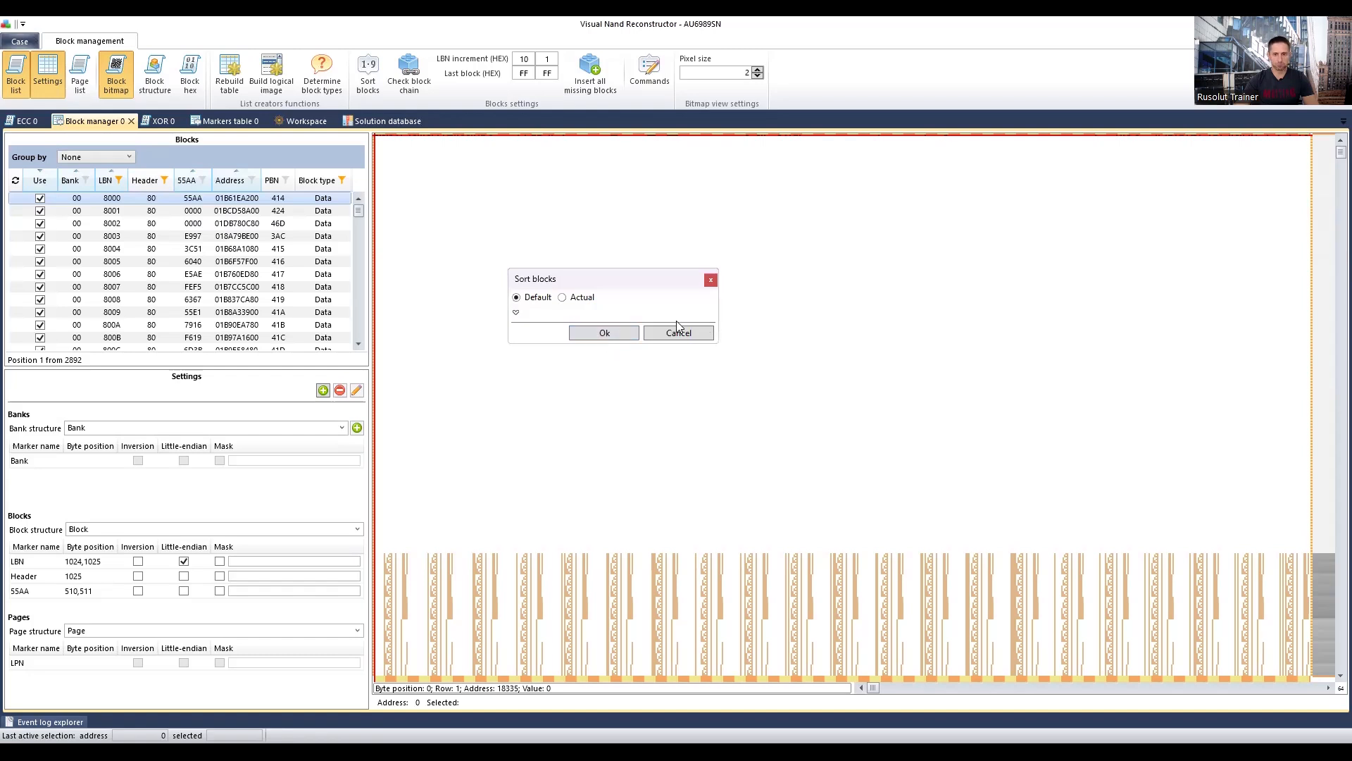
pyautogui.click(683, 338)
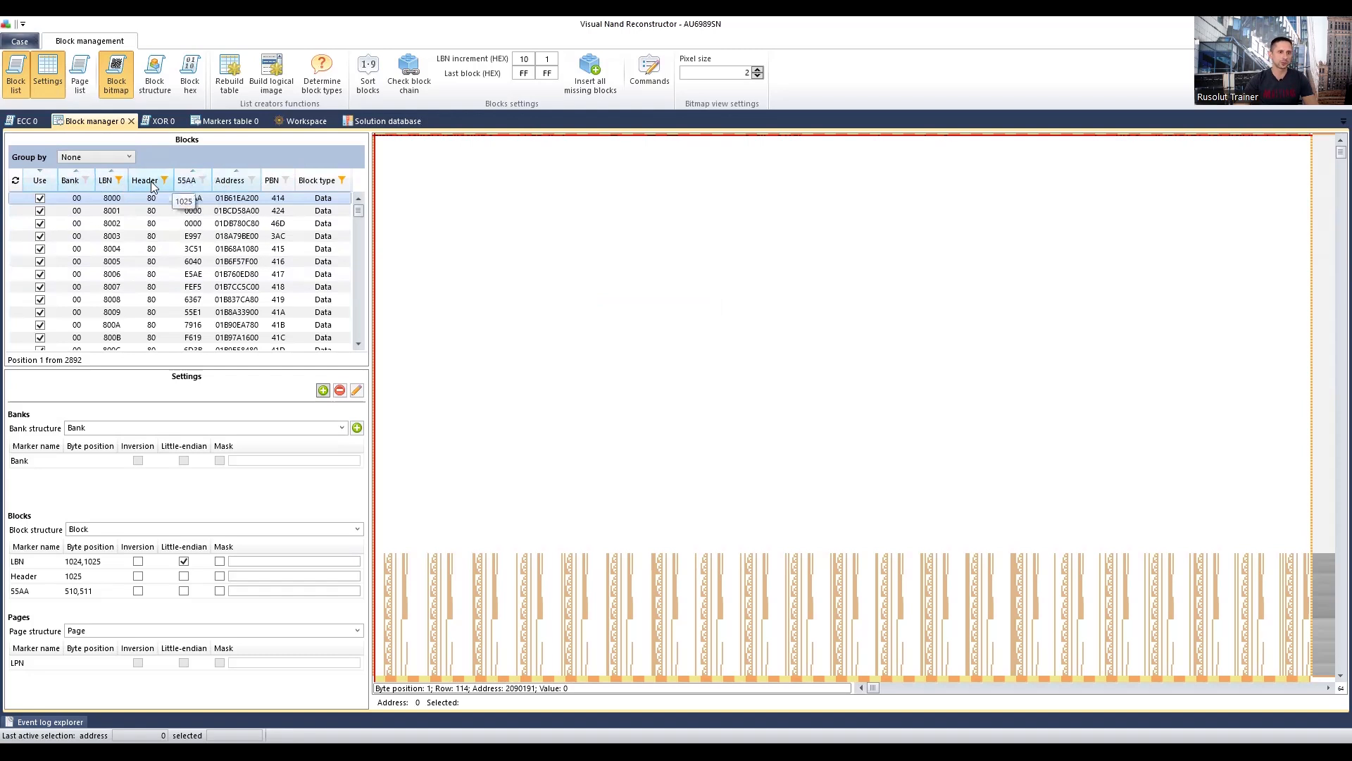
# Sort the block list by LBN in descending order and reset only the sorting, keeping filtering and grouping
pyautogui.click(109, 183)
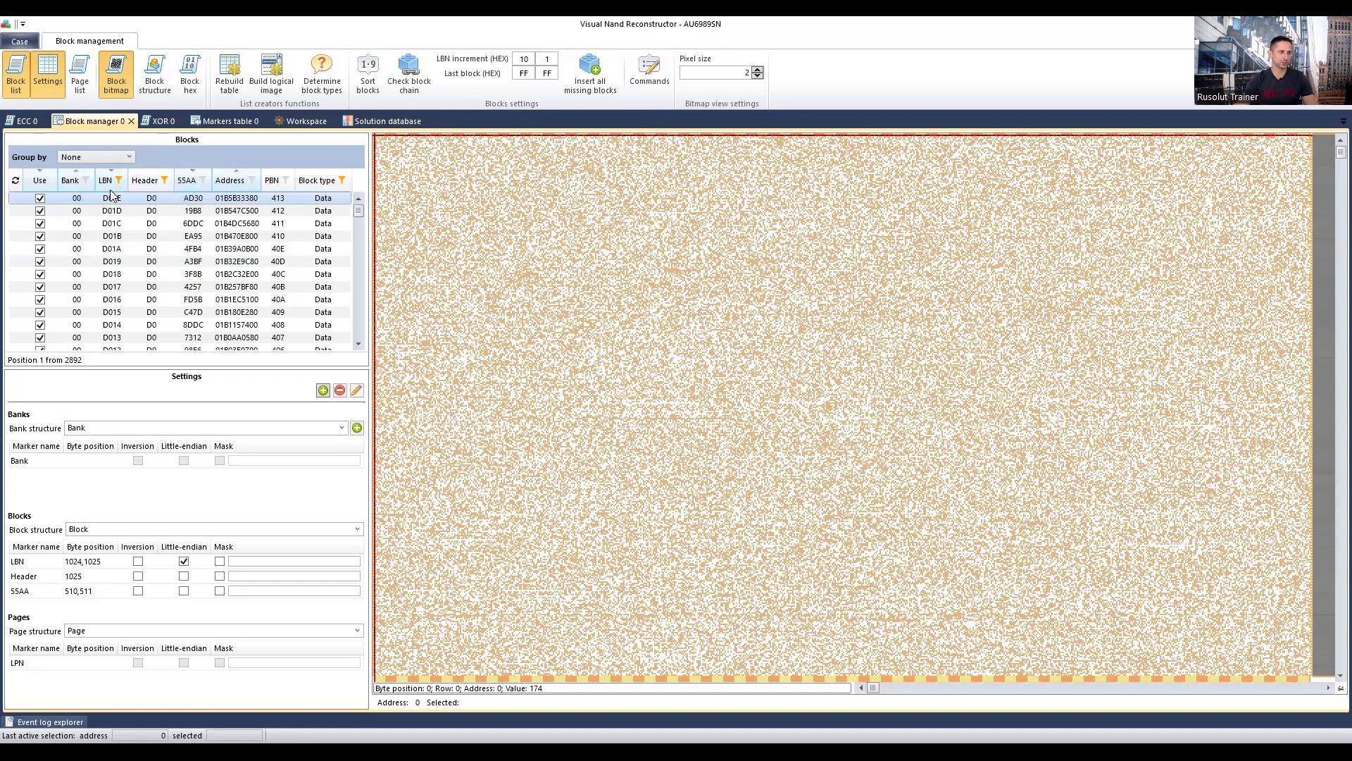
pyautogui.click(15, 181)
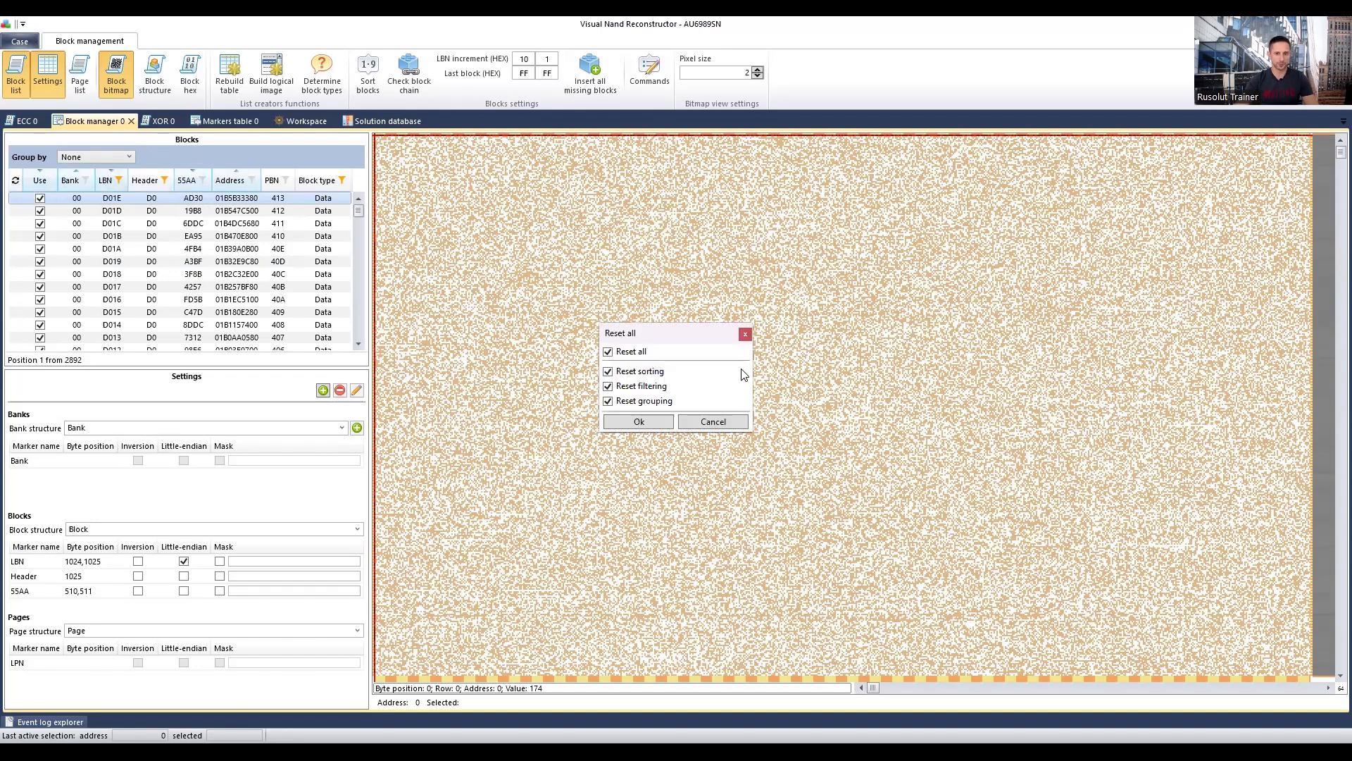
pyautogui.click(602, 400)
pyautogui.click(605, 385)
pyautogui.click(605, 369)
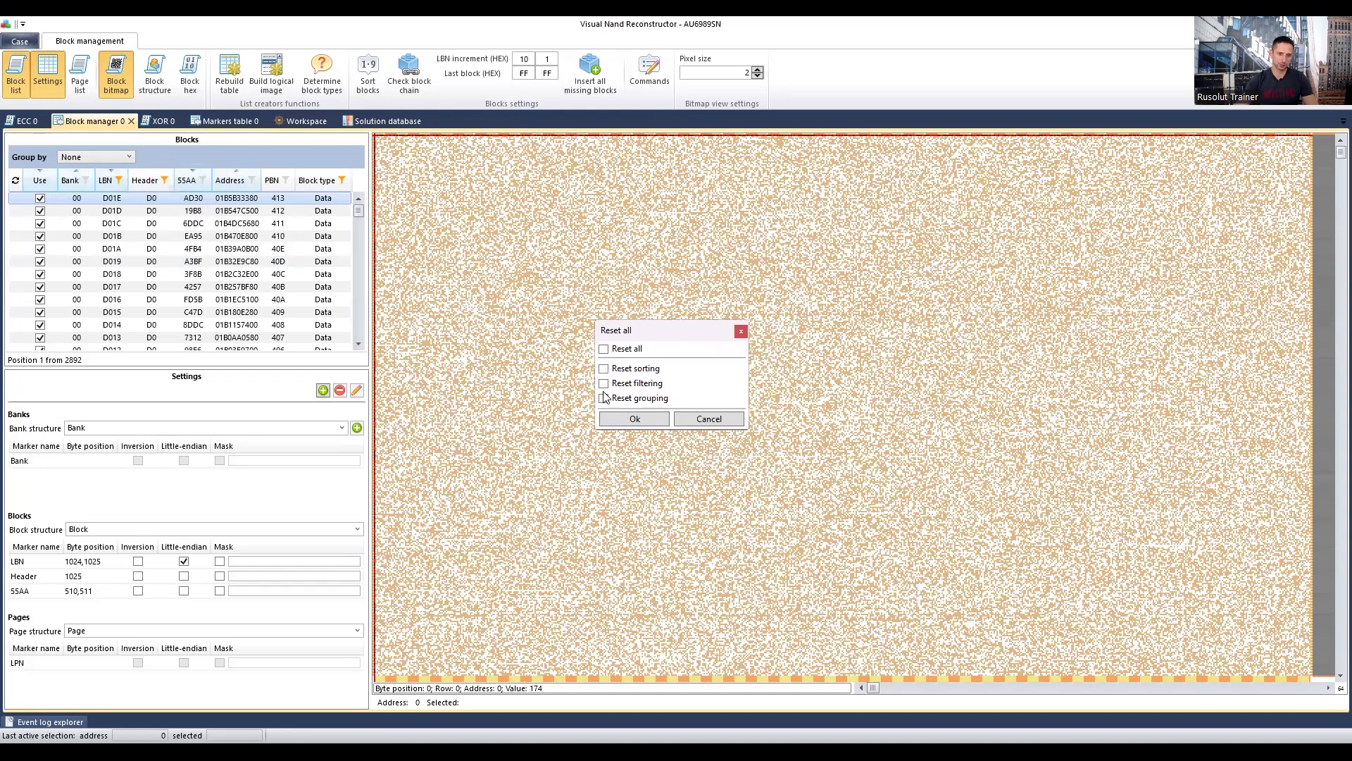
pyautogui.click(604, 383)
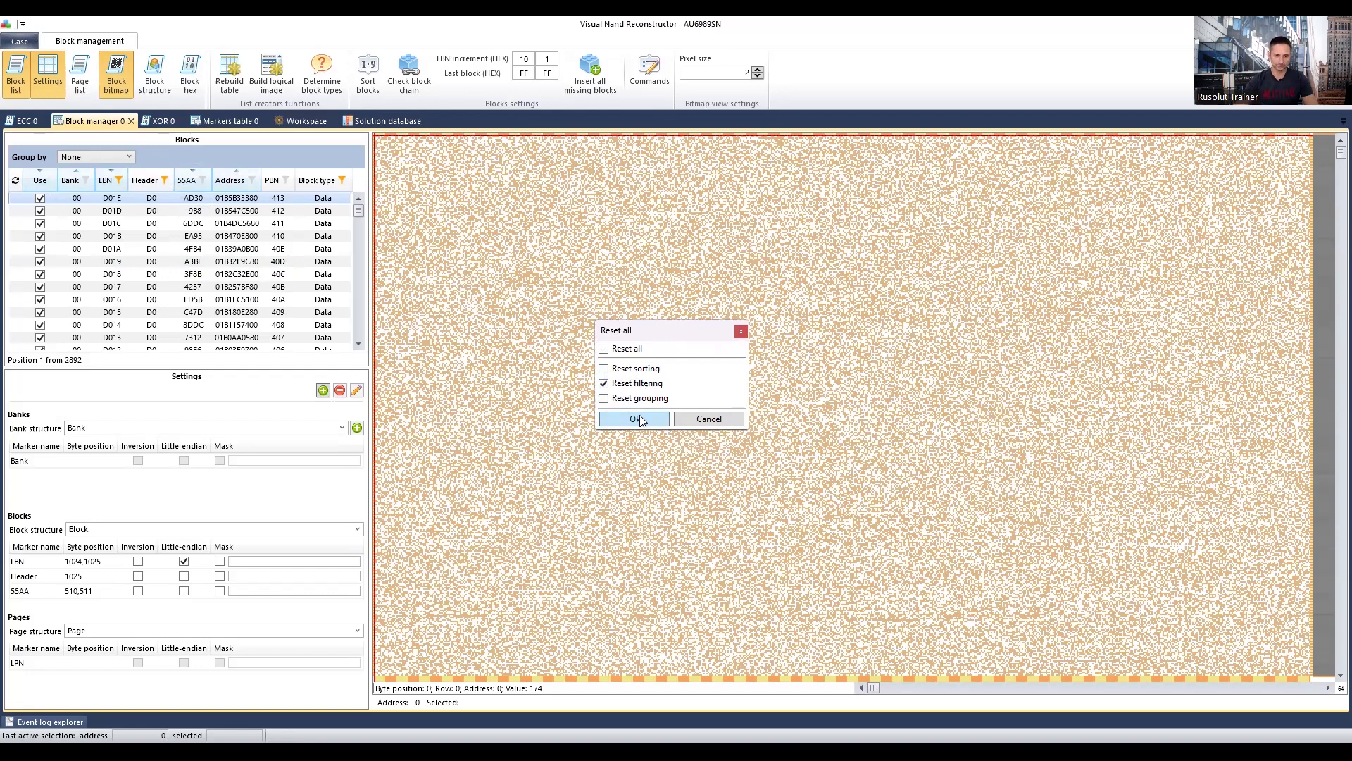
pyautogui.click(624, 383)
pyautogui.click(603, 369)
pyautogui.click(634, 419)
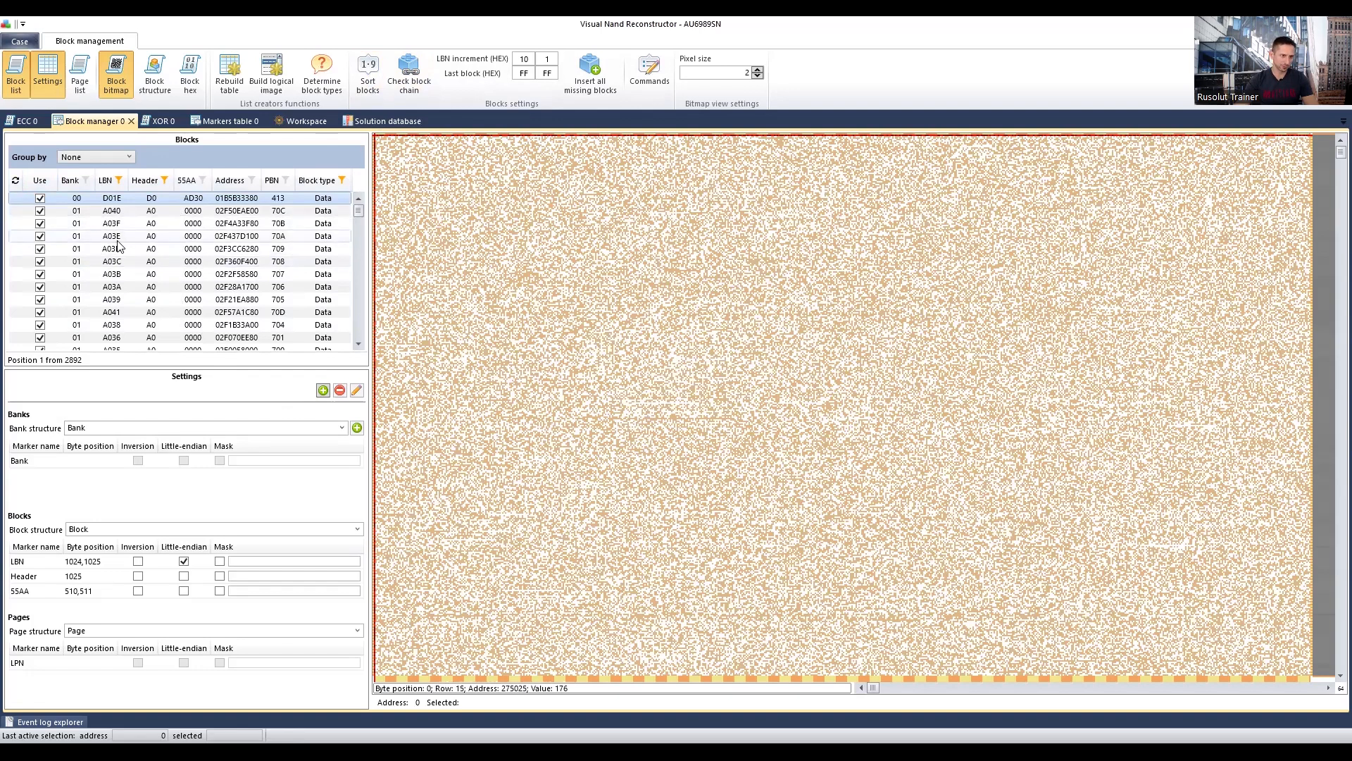
pyautogui.click(127, 274)
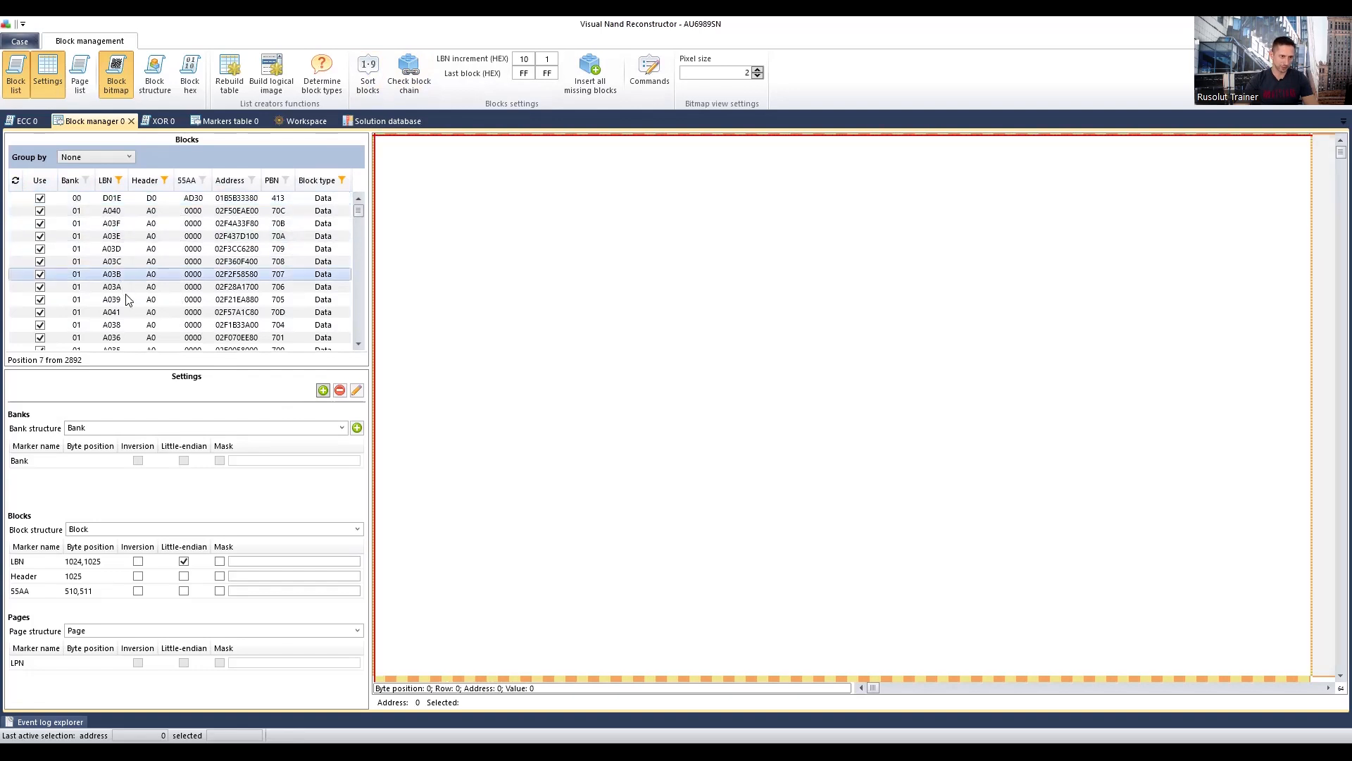
pyautogui.click(166, 284)
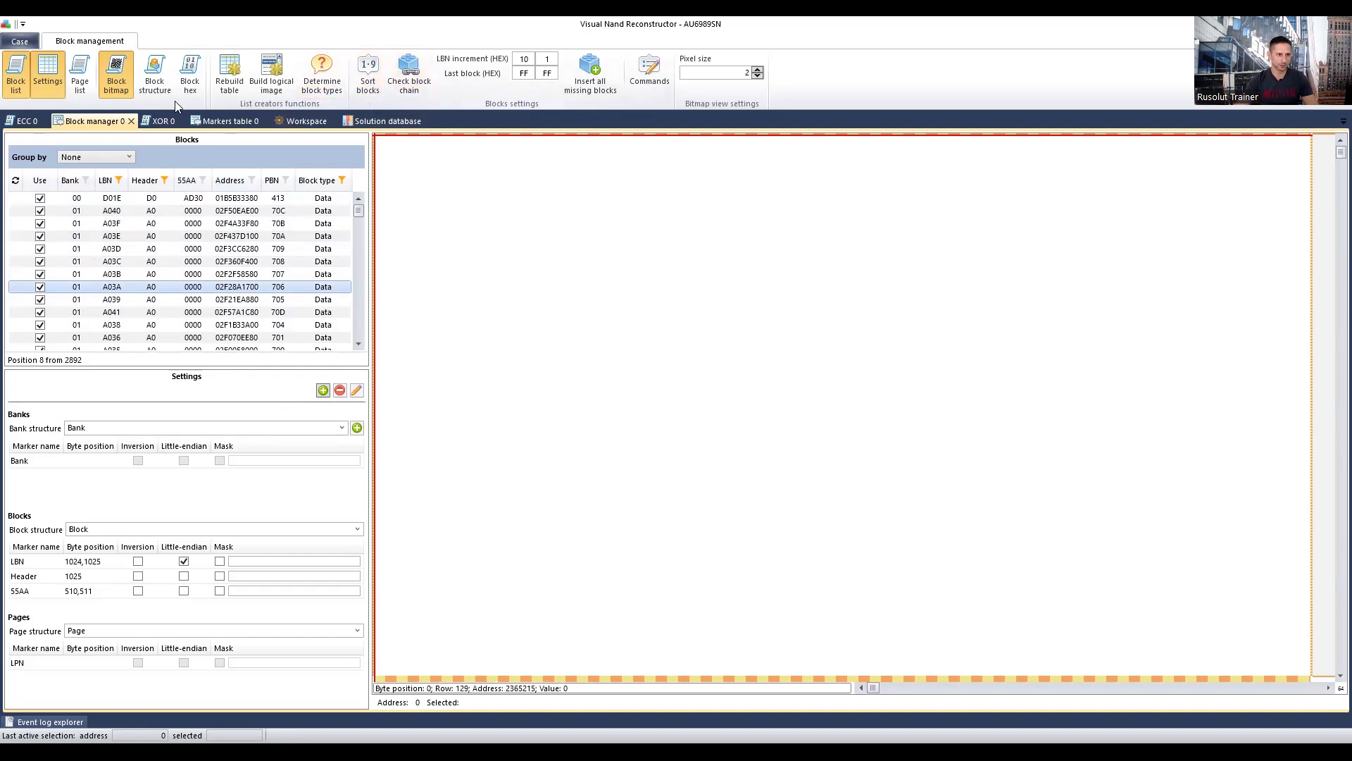
# Try inversion for the LBN, Header and Test 1 markers and a mask for LBN in Markers table 0, and cancel the edit
pyautogui.click(233, 120)
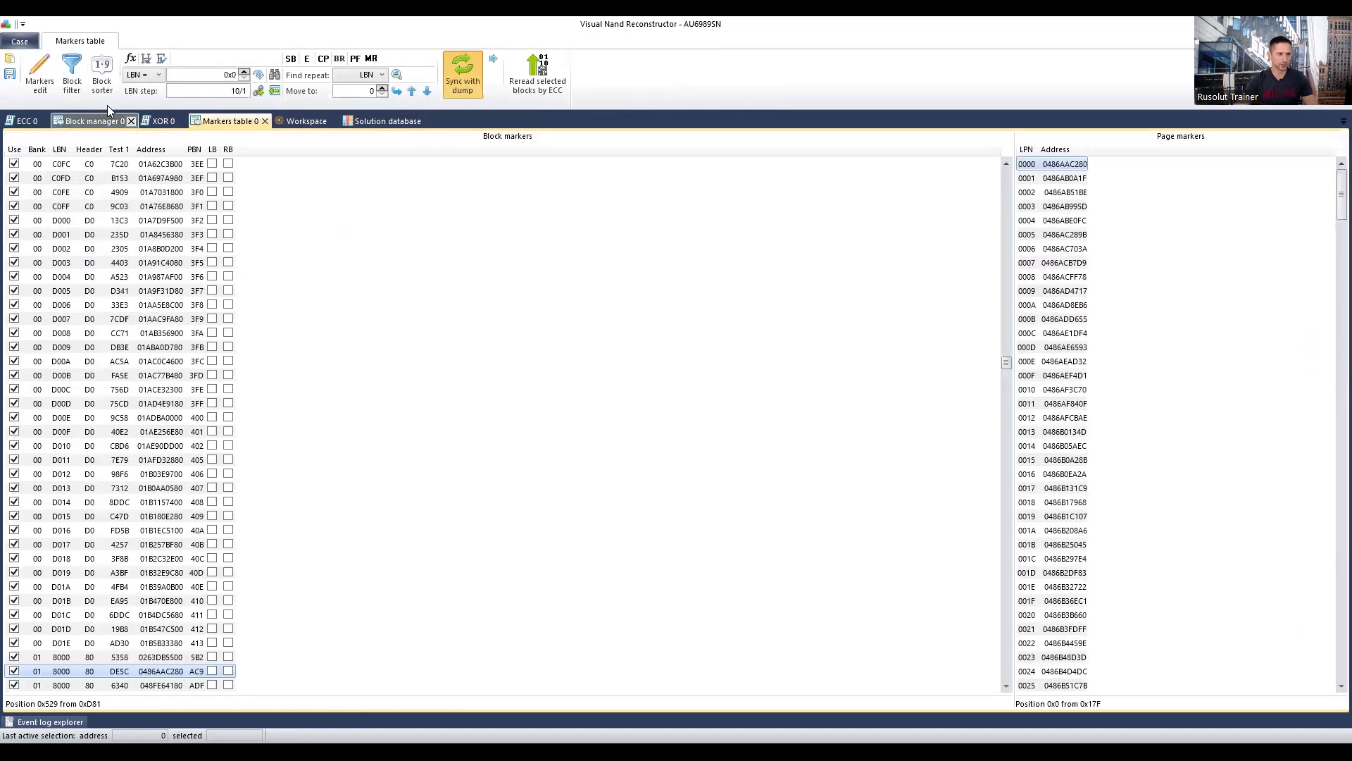
pyautogui.click(42, 74)
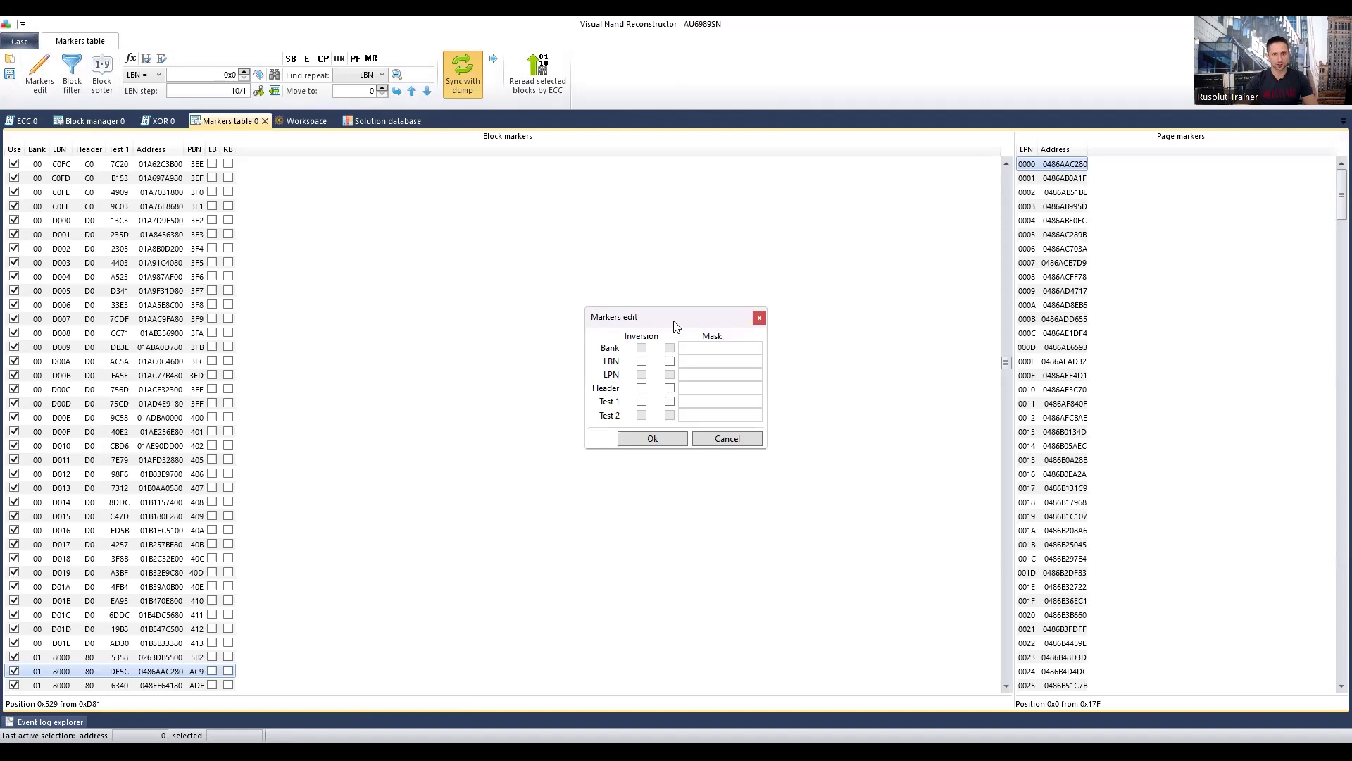
pyautogui.moveTo(672, 320); pyautogui.dragTo(629, 300)
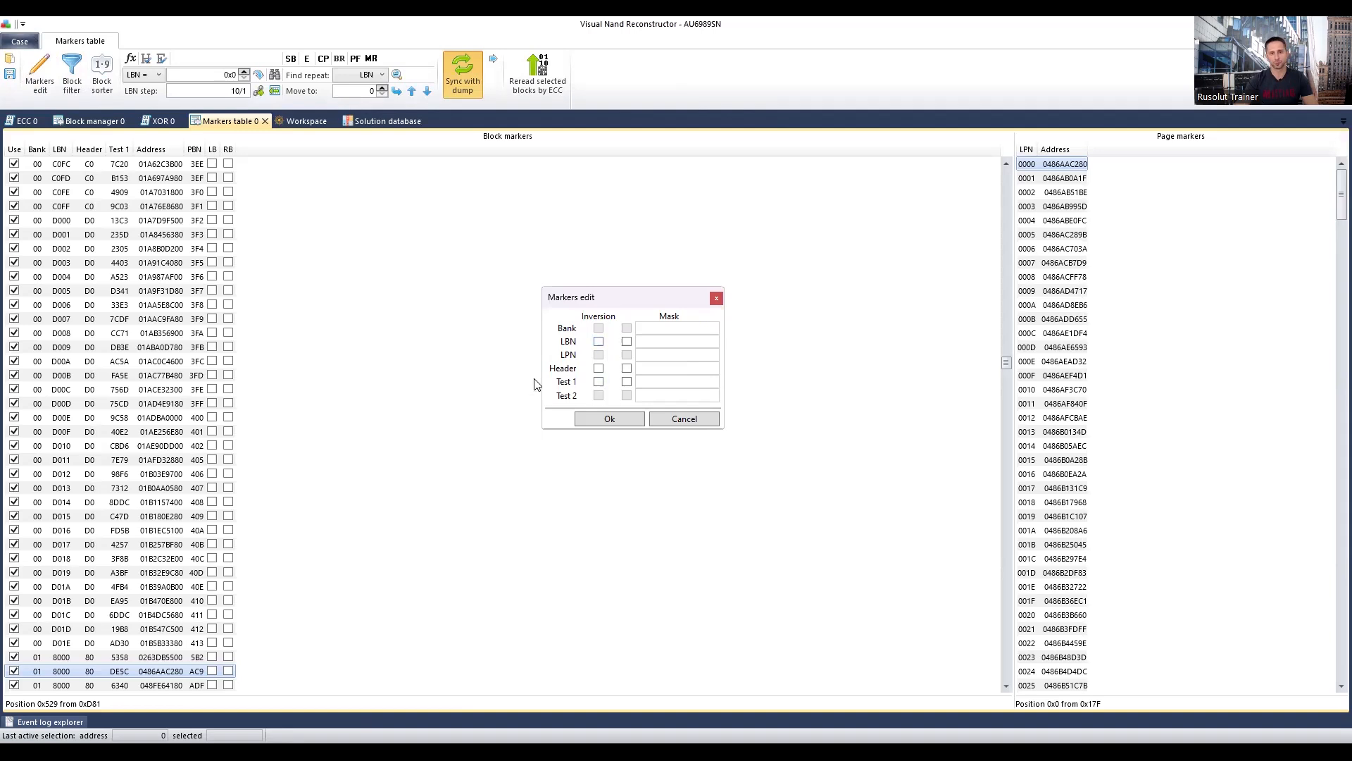
pyautogui.click(599, 341)
pyautogui.click(598, 369)
pyautogui.click(598, 382)
pyautogui.click(627, 341)
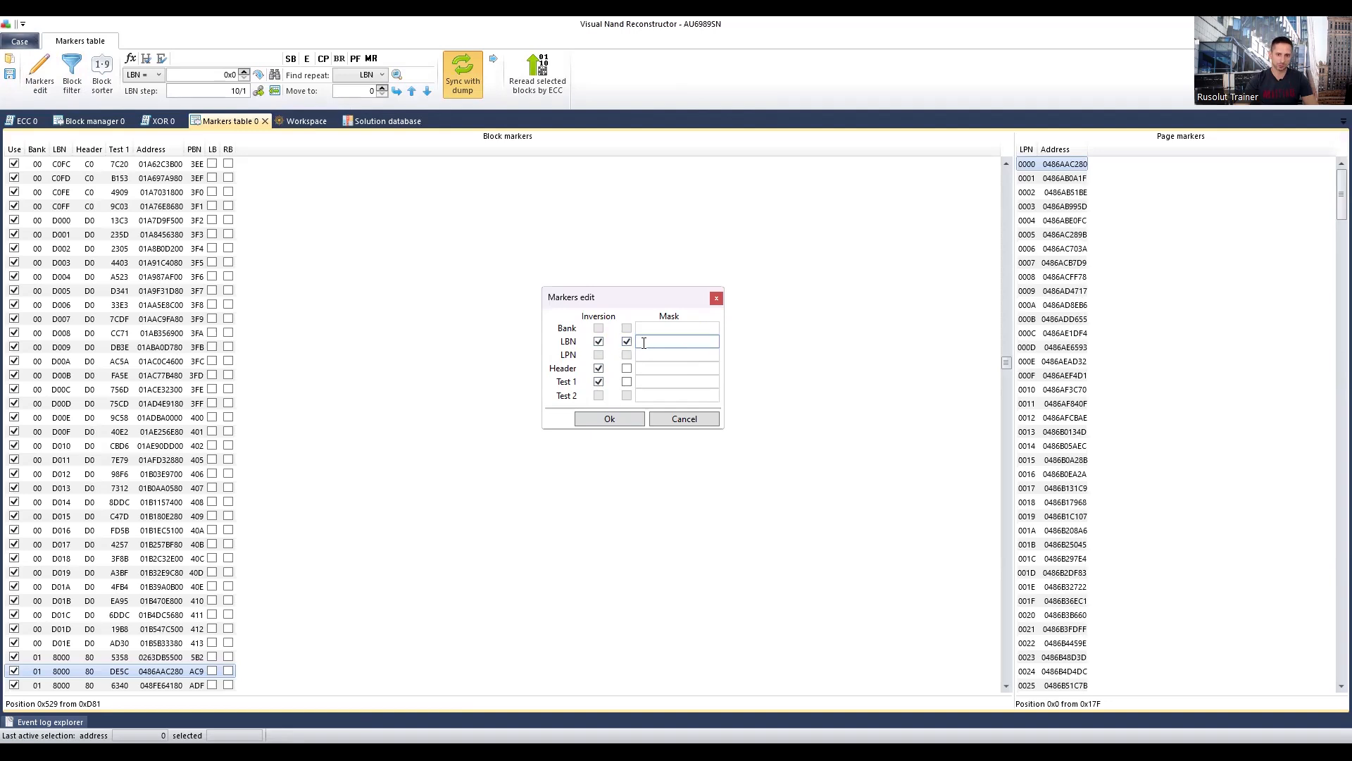
pyautogui.click(683, 421)
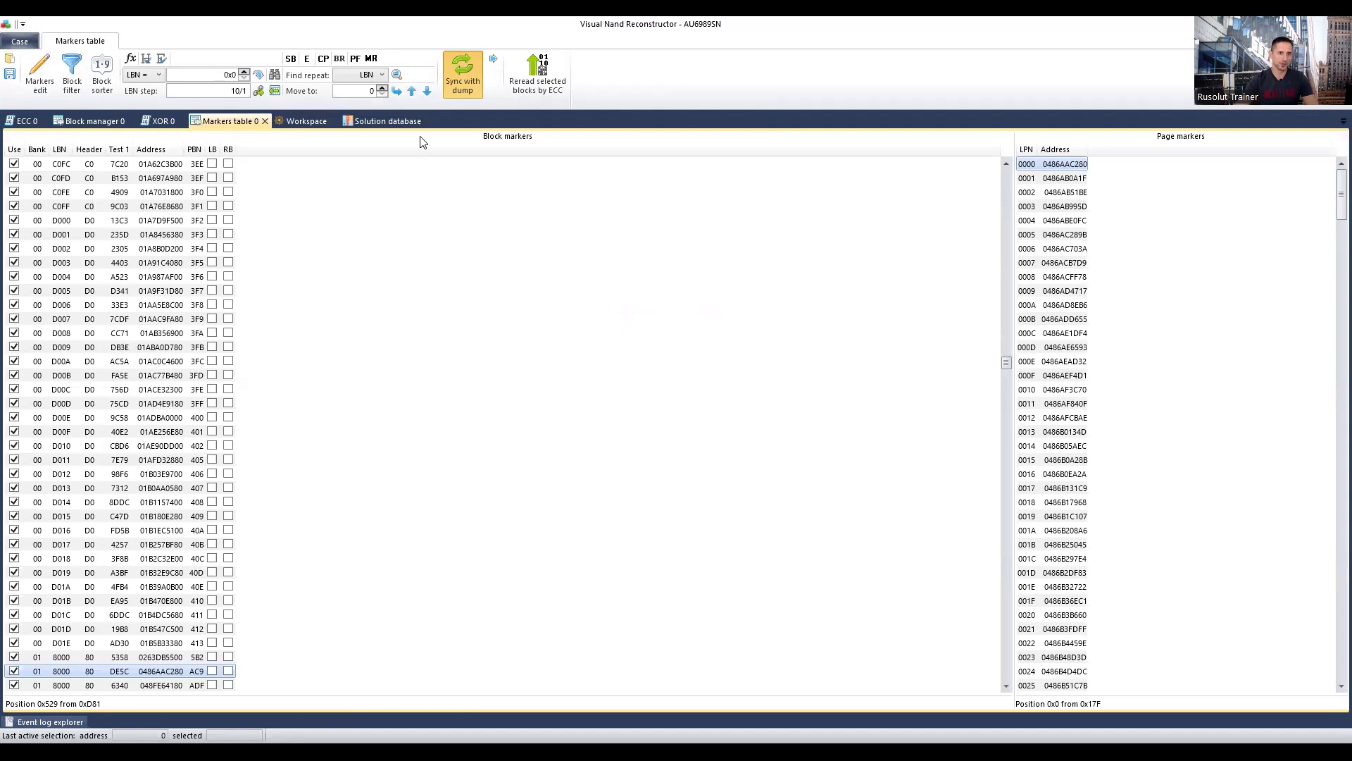
# Compare the Header and 55AA marker settings in Block manager 0 with the marker position parameters of Markers table 0 in the workspace
pyautogui.click(301, 121)
pyautogui.doubleClick(632, 487)
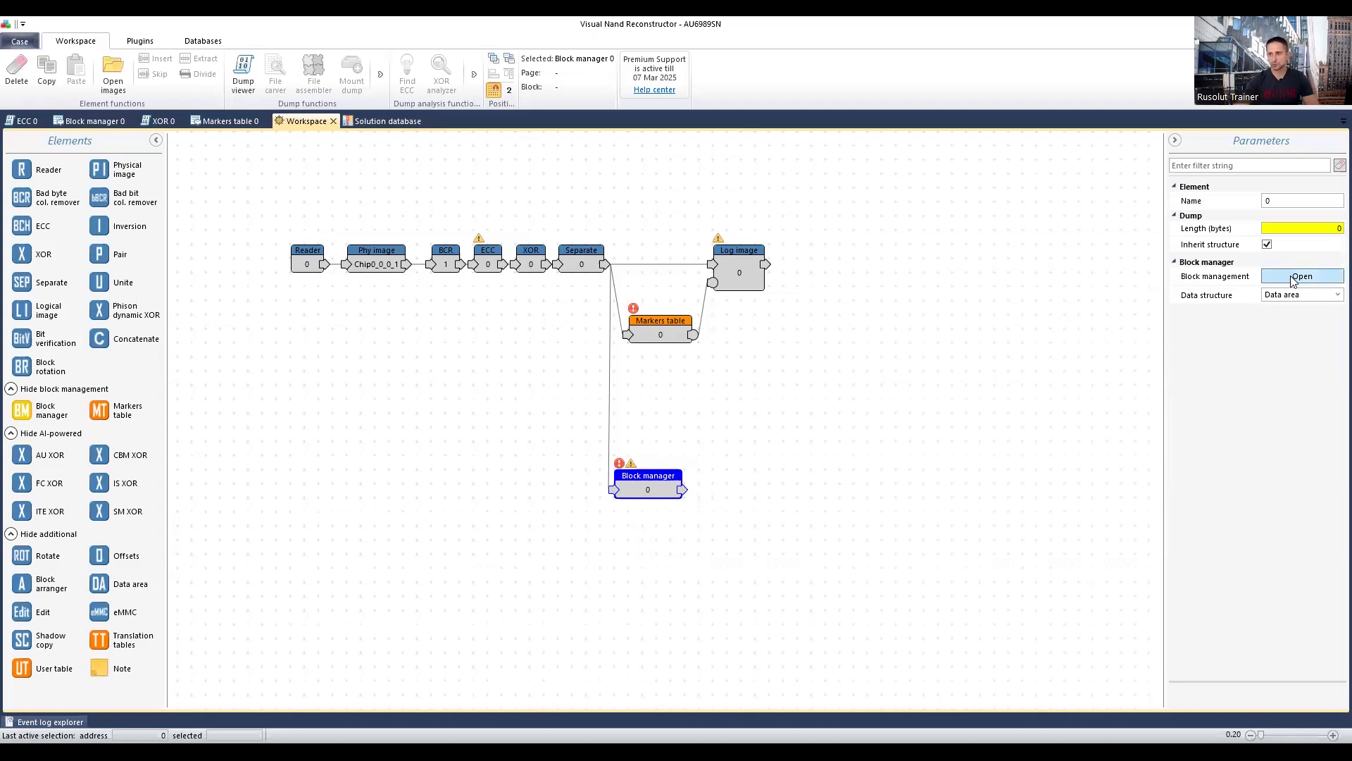
pyautogui.click(1296, 274)
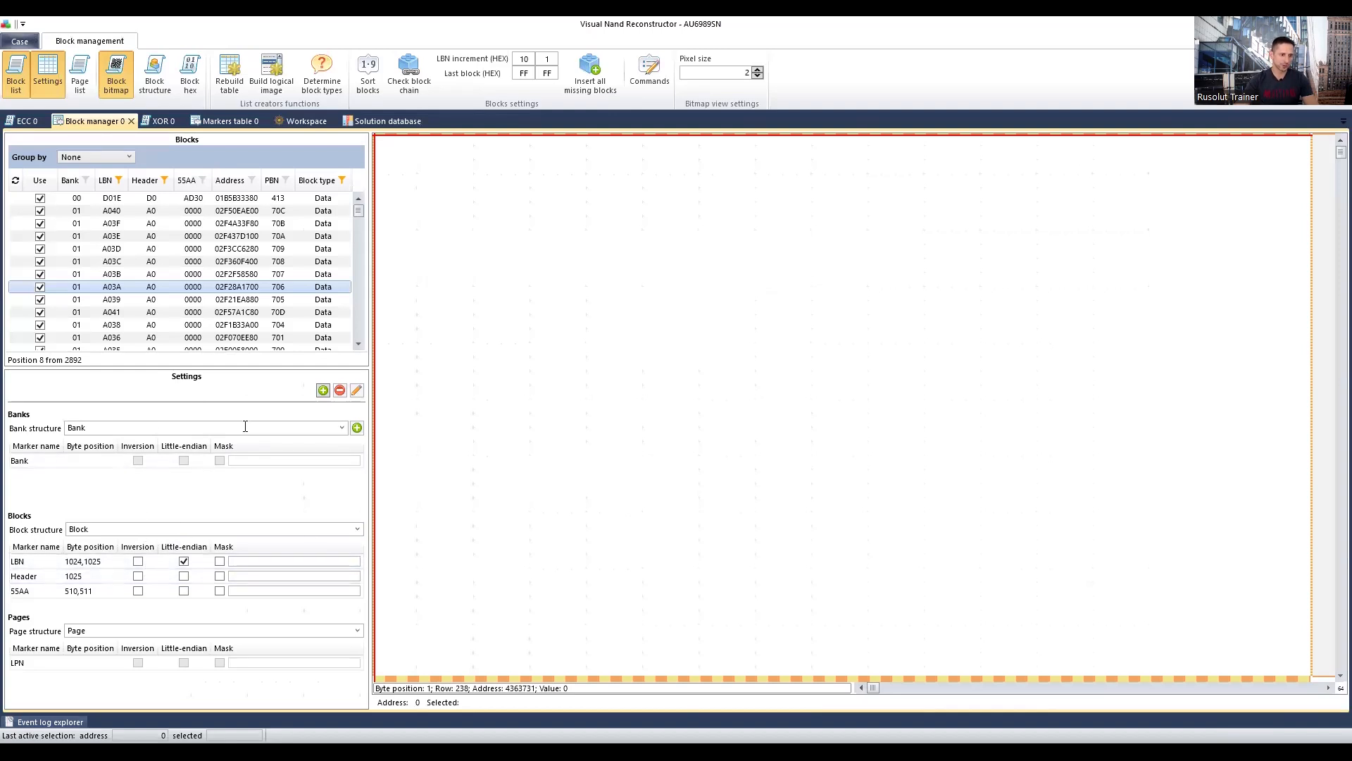
pyautogui.click(74, 579)
pyautogui.click(76, 593)
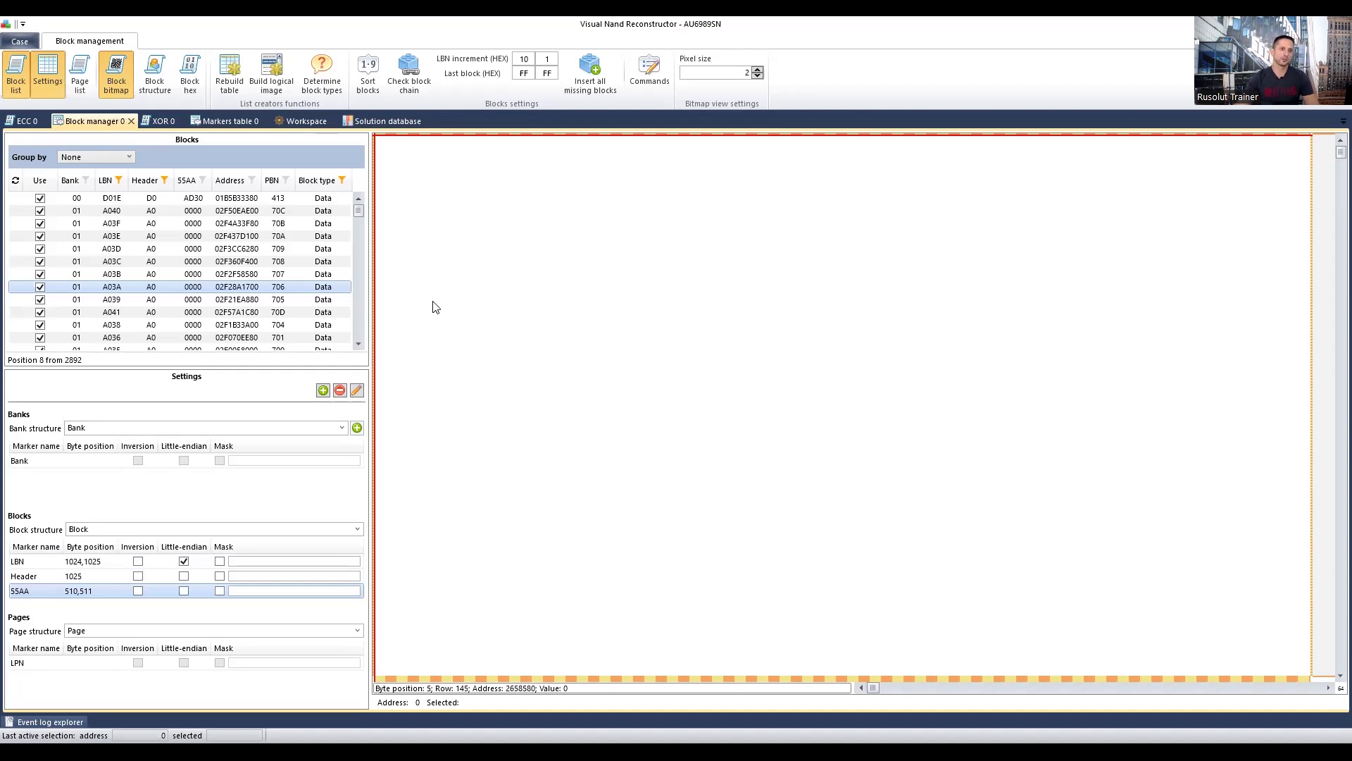
pyautogui.click(307, 122)
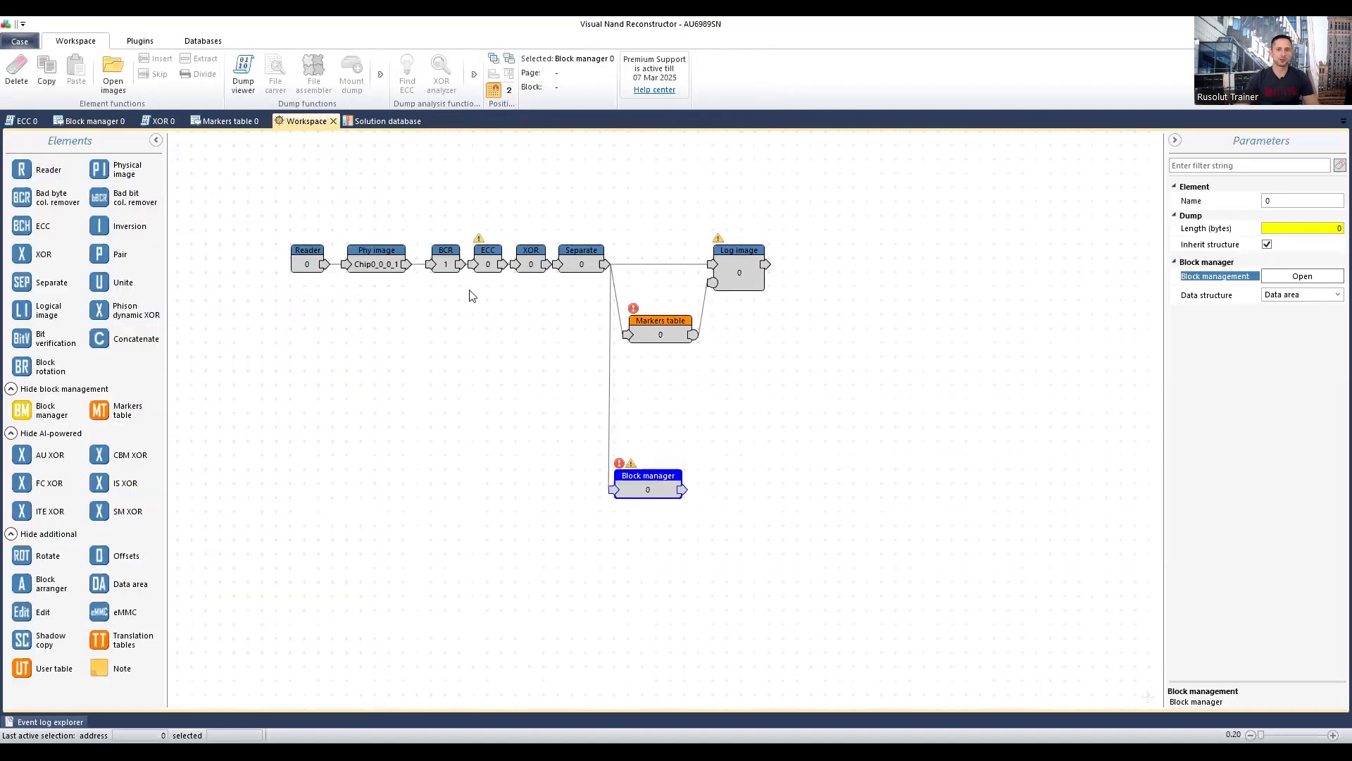
pyautogui.click(658, 347)
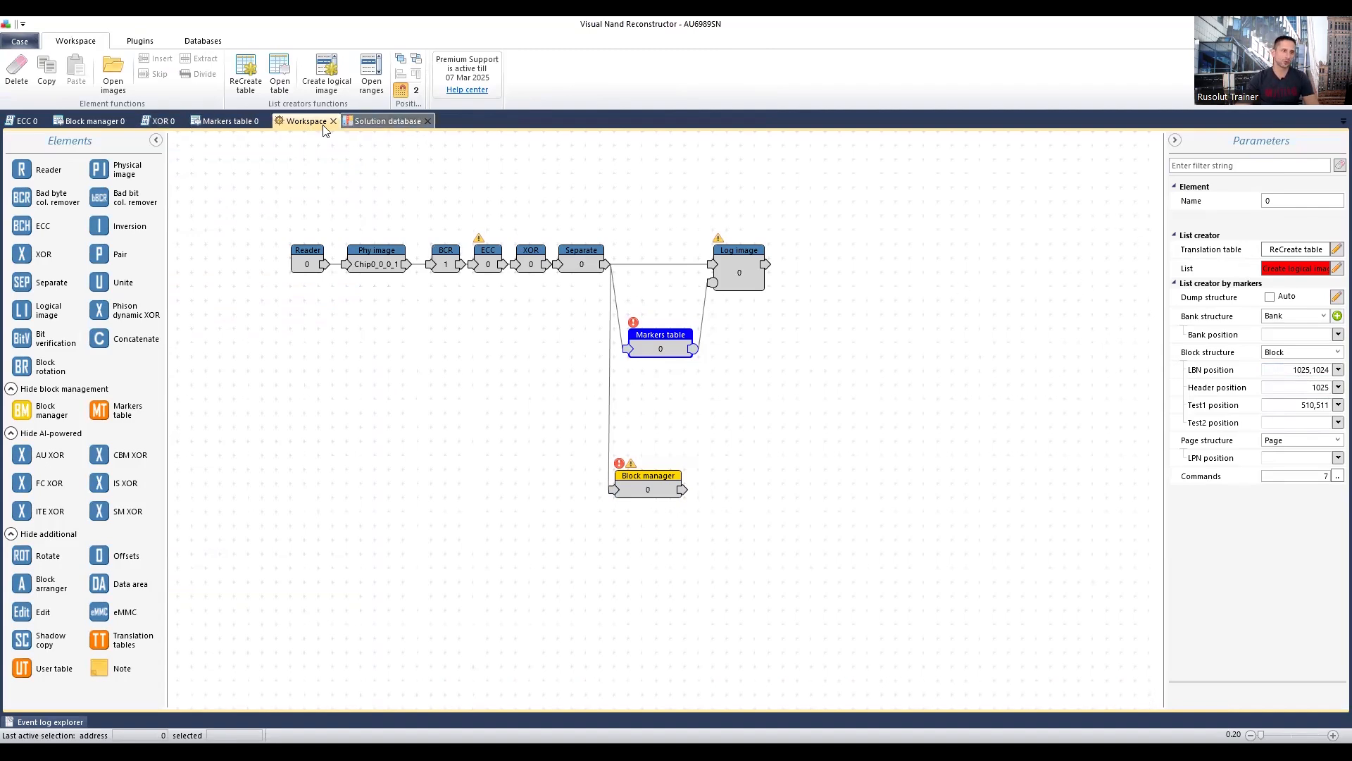
# Review the LBN and Header markers in Block manager 0 and inspect the LBN marker's edit options without changing them
pyautogui.click(84, 123)
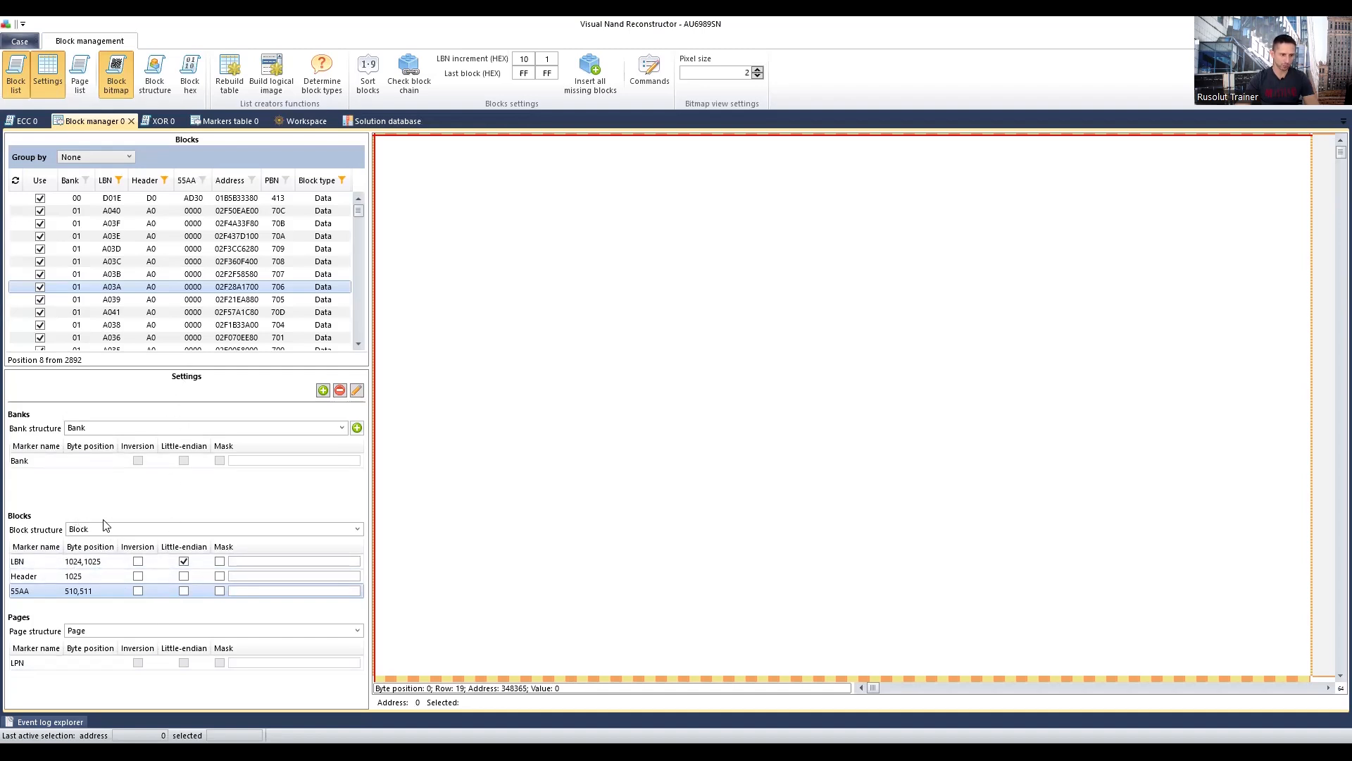
pyautogui.click(76, 565)
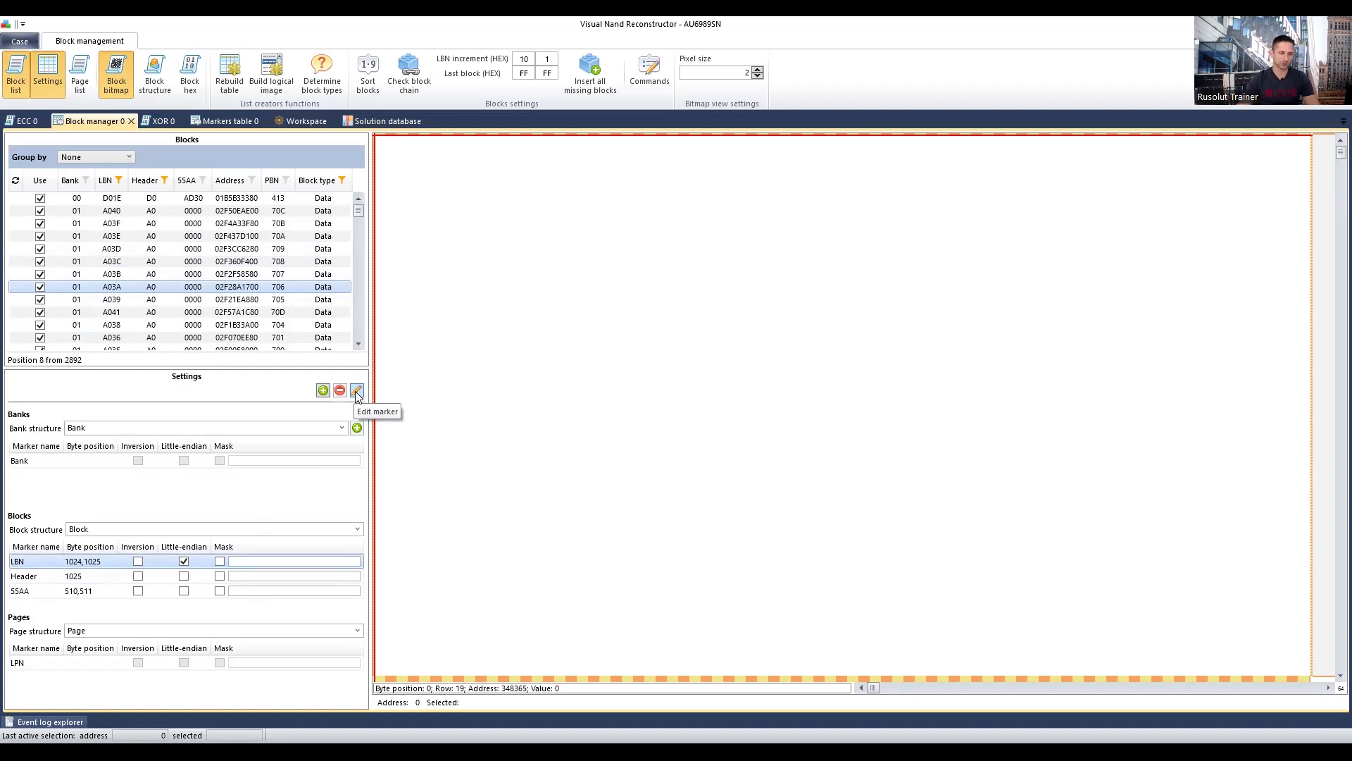
pyautogui.click(140, 577)
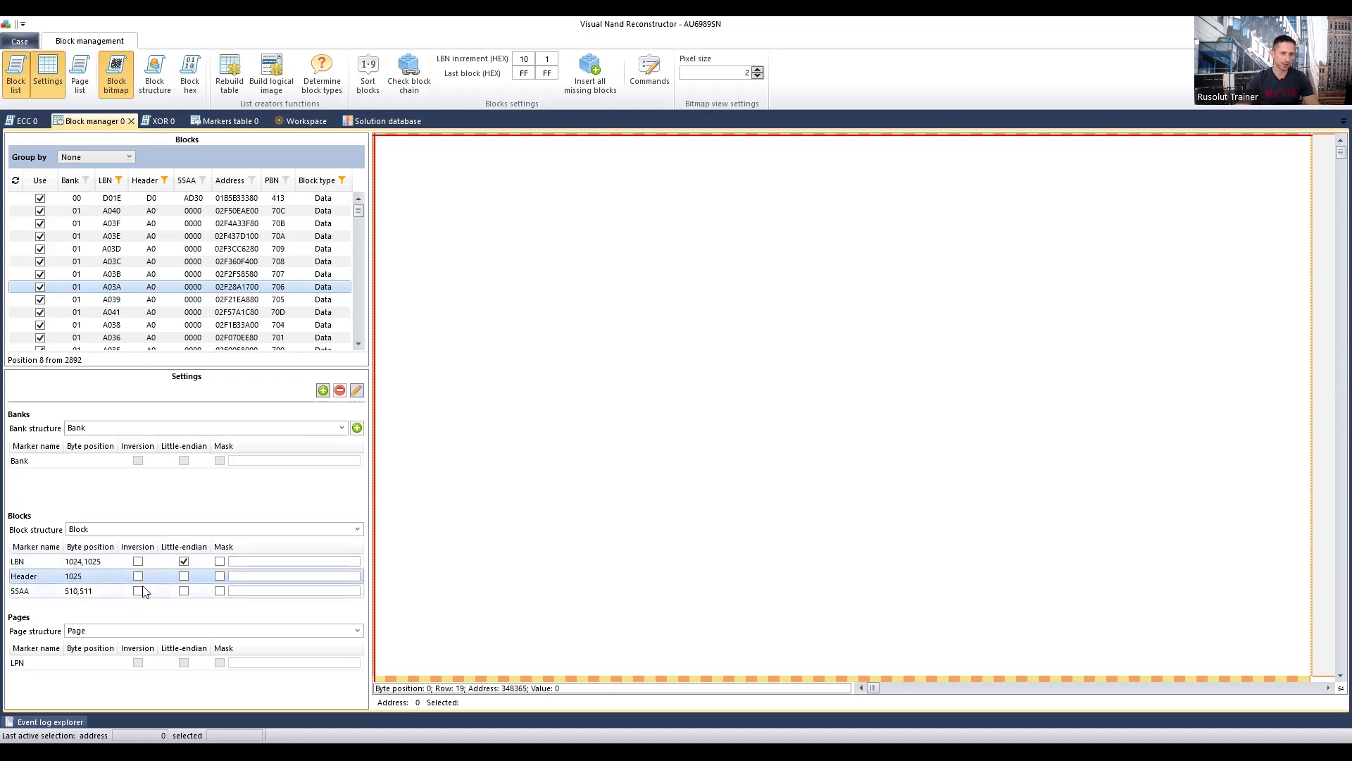
pyautogui.click(132, 562)
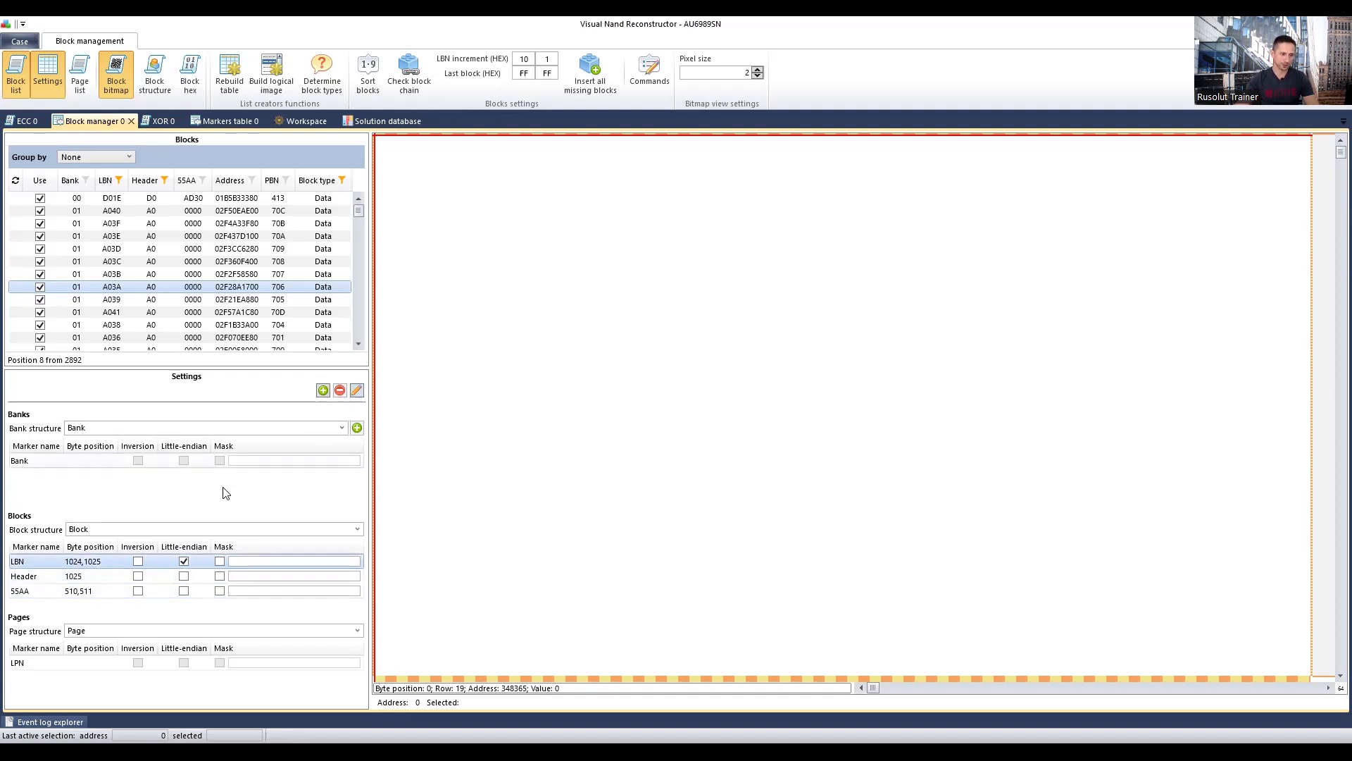
pyautogui.click(358, 394)
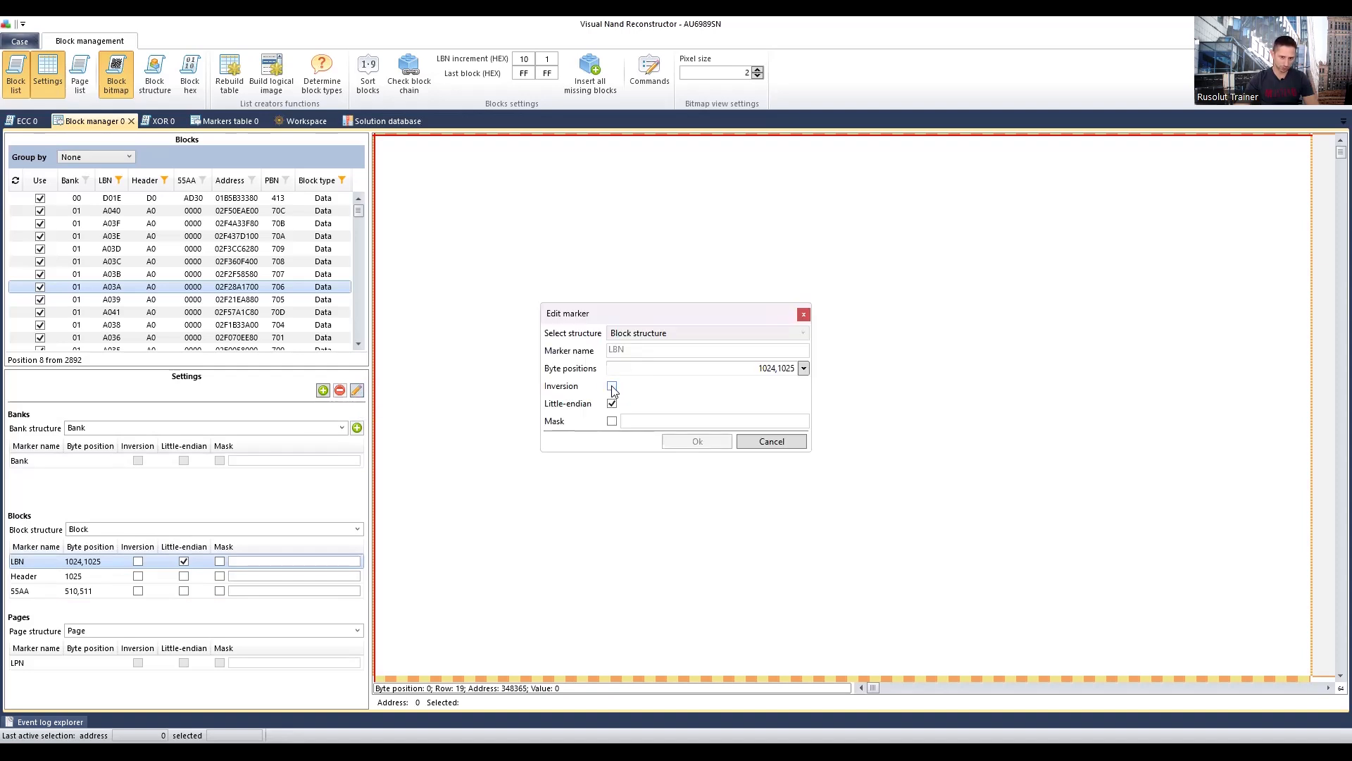
pyautogui.click(783, 442)
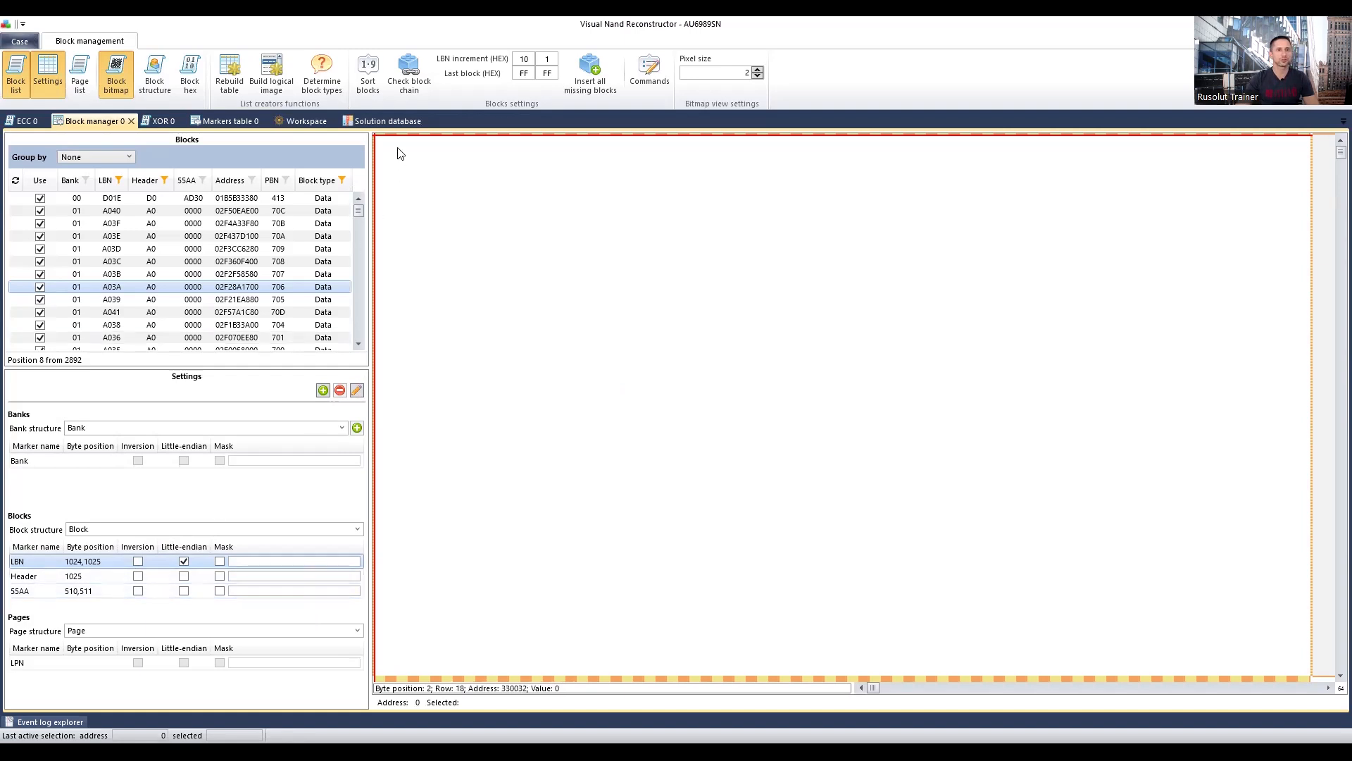
# Try mode 2 (LBN from first page / LPN from markers) for building the logical image, restore Default and cancel
pyautogui.click(274, 71)
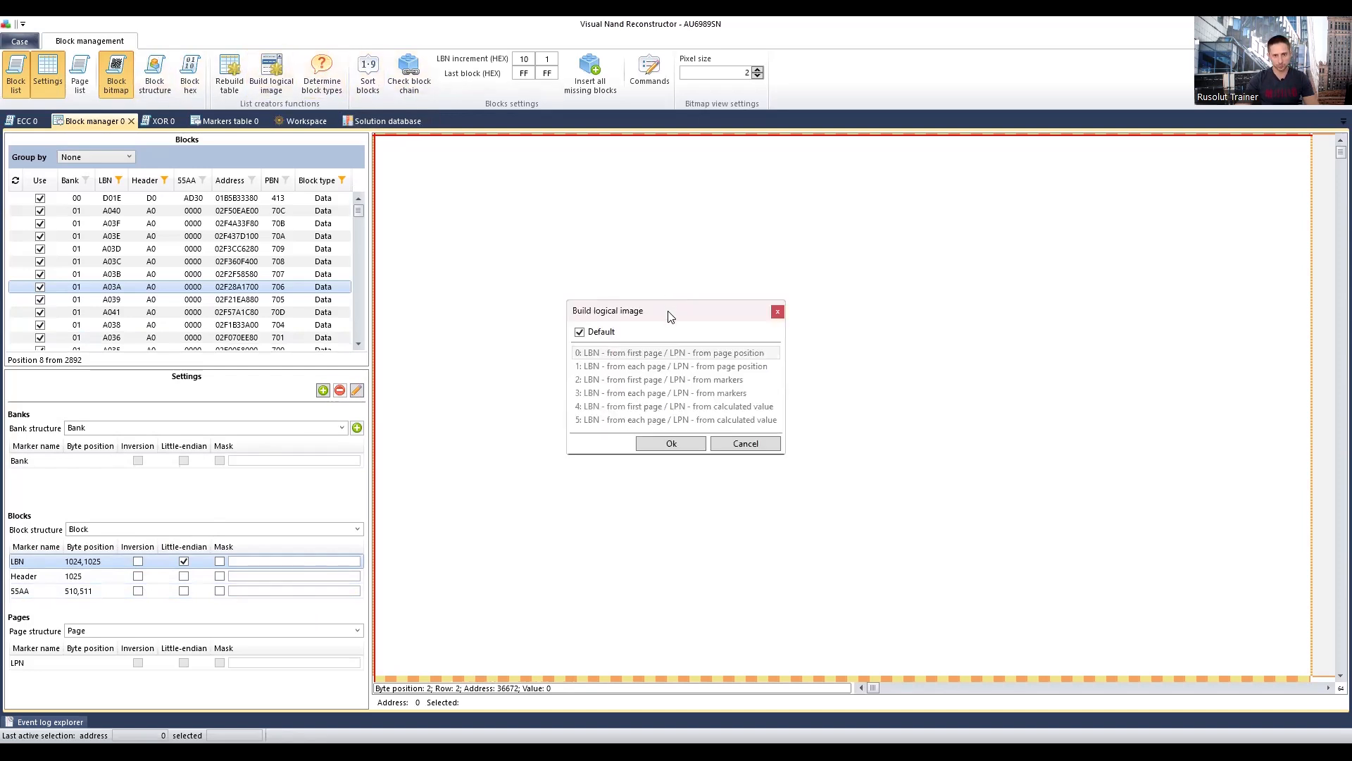
pyautogui.moveTo(580, 314); pyautogui.dragTo(527, 304)
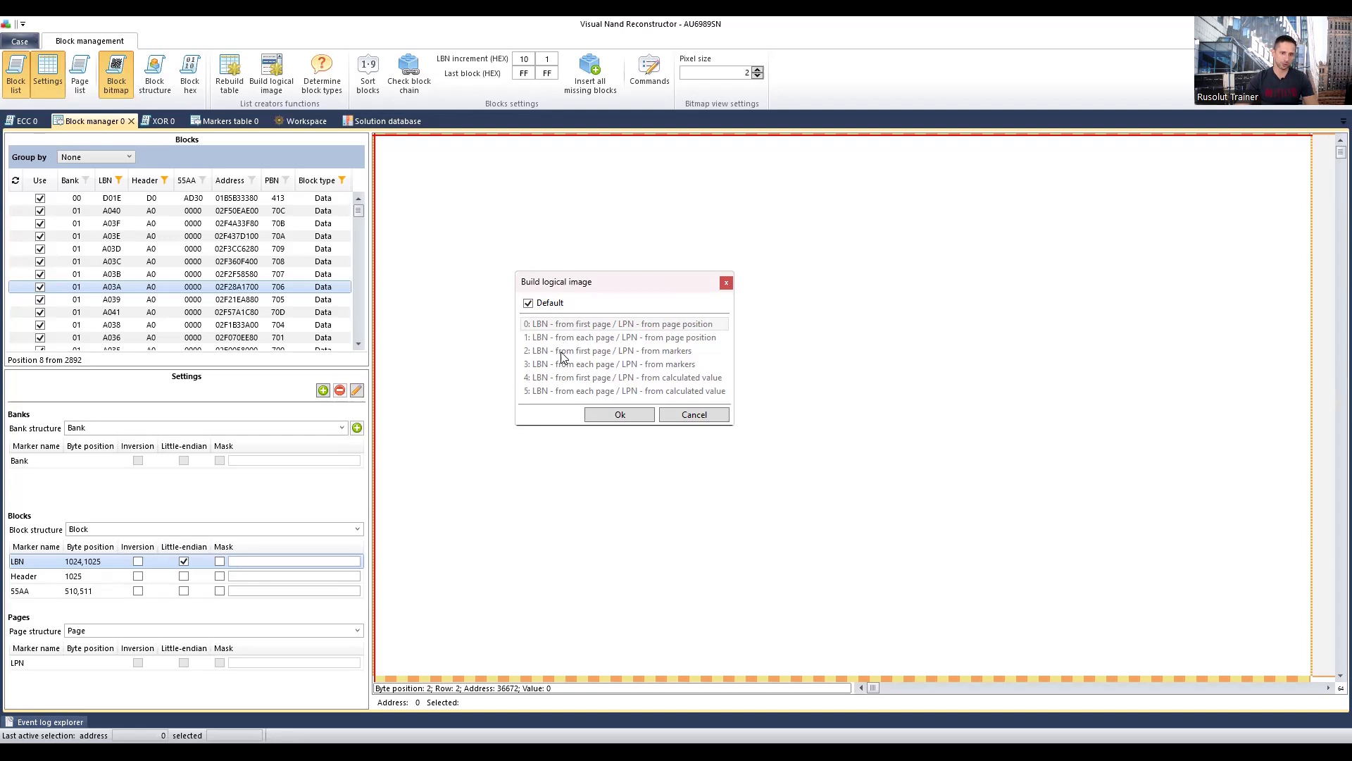
pyautogui.click(539, 303)
pyautogui.click(563, 351)
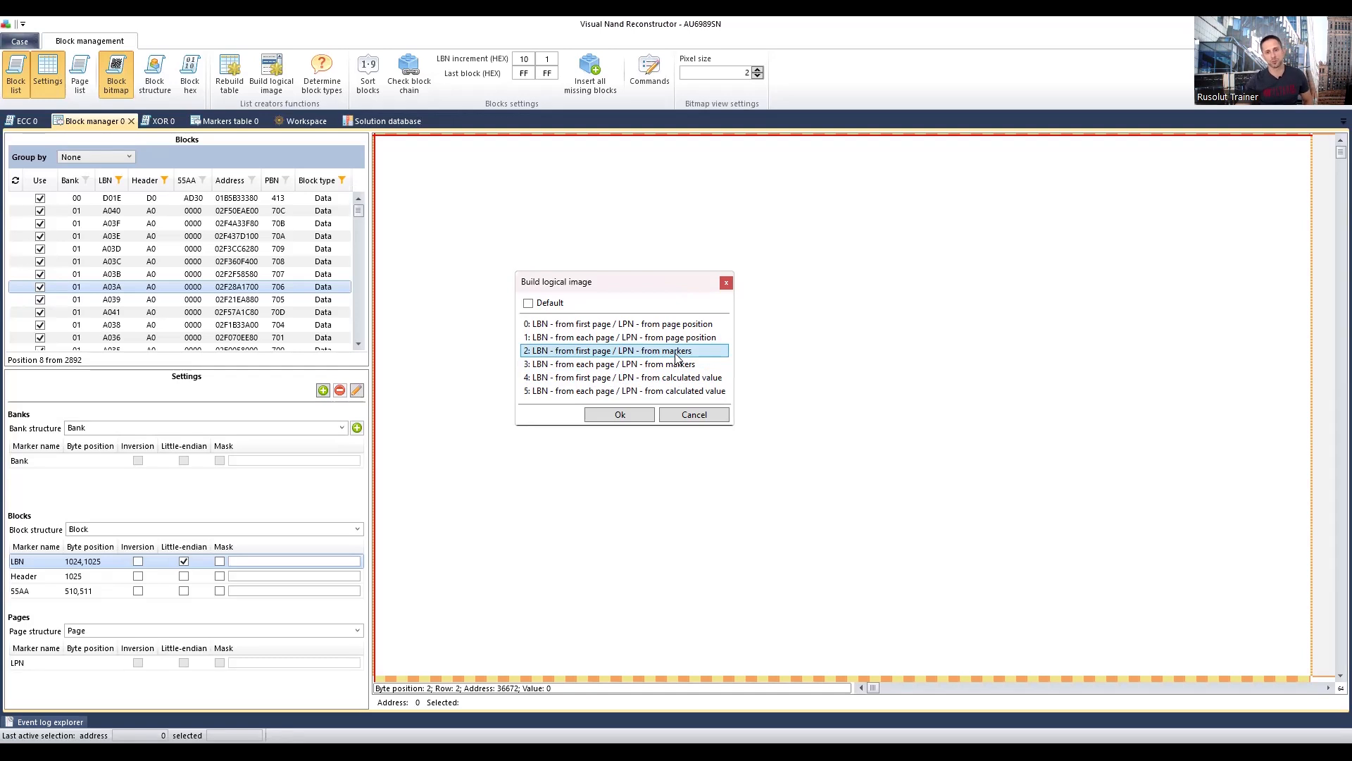
pyautogui.click(543, 307)
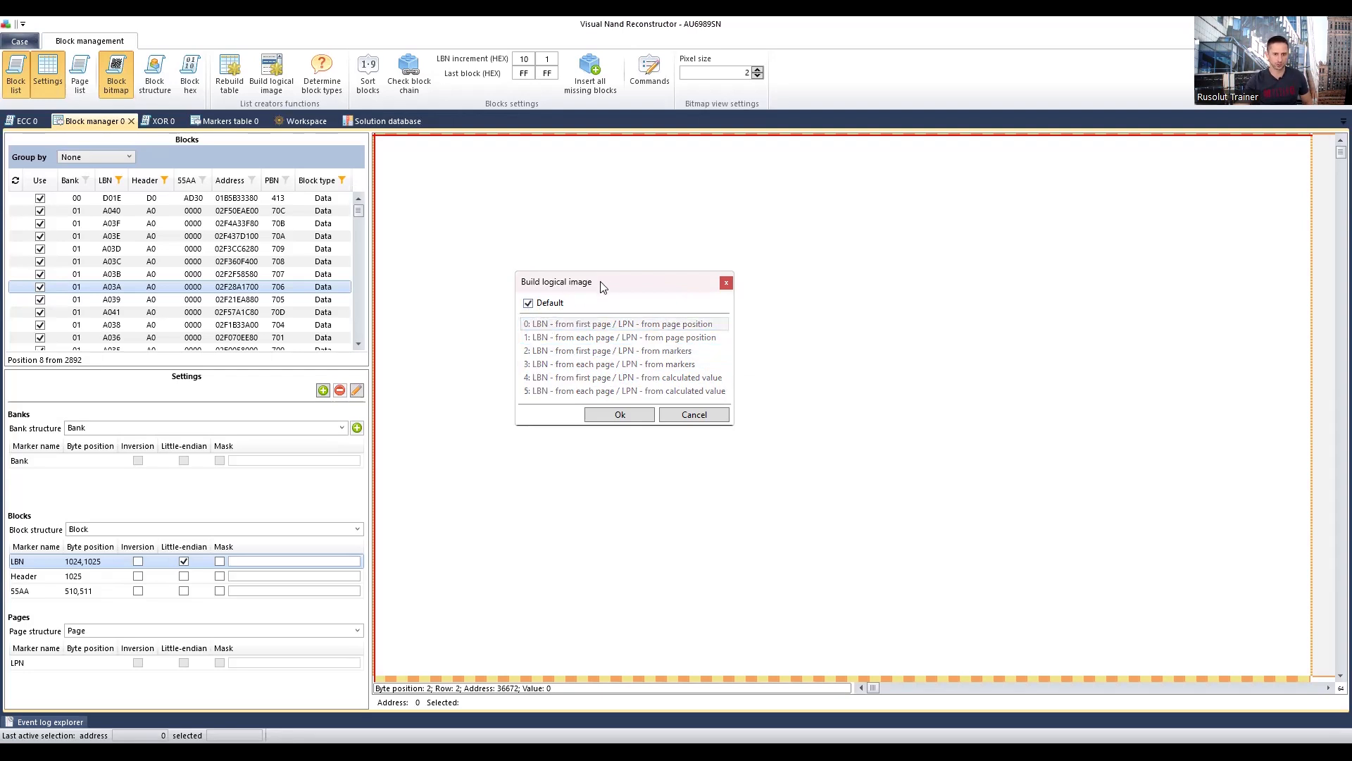
pyautogui.moveTo(603, 286); pyautogui.dragTo(601, 316)
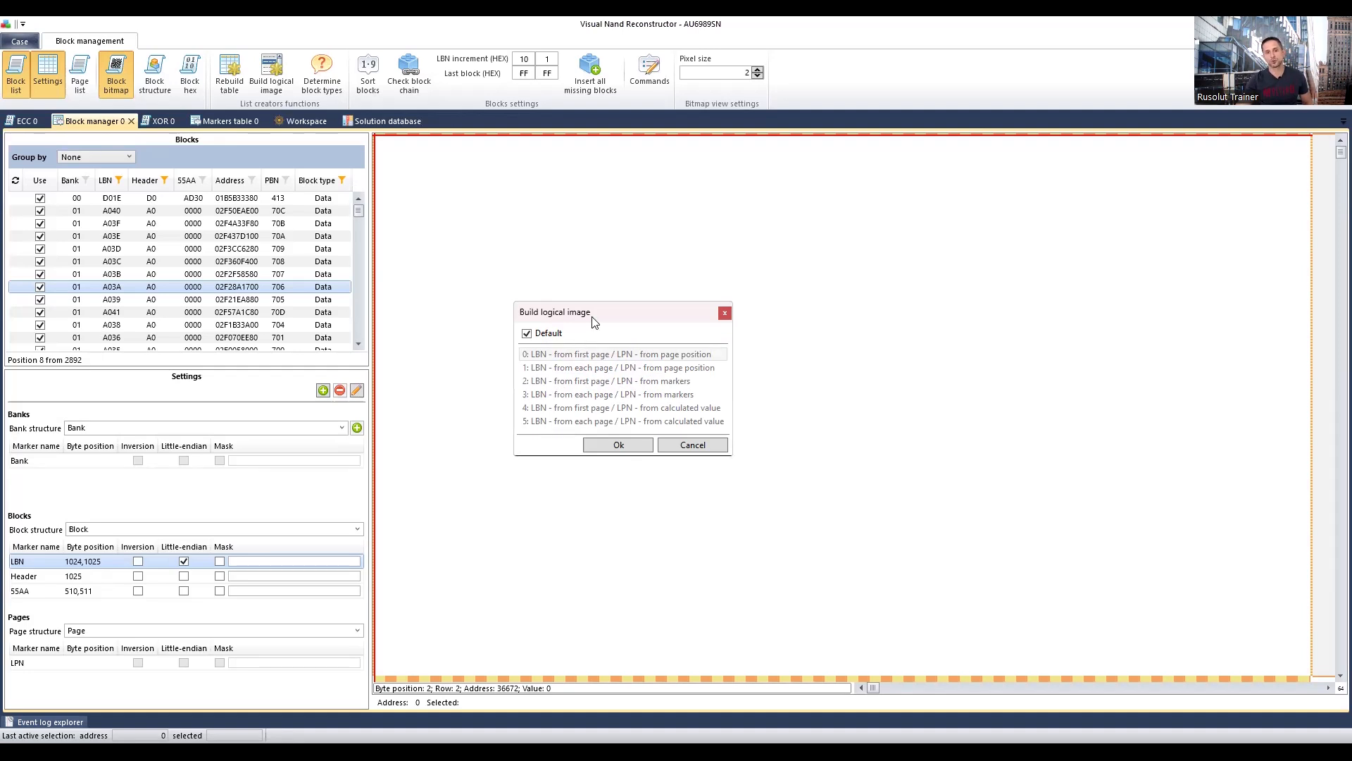
pyautogui.moveTo(592, 306); pyautogui.dragTo(592, 284)
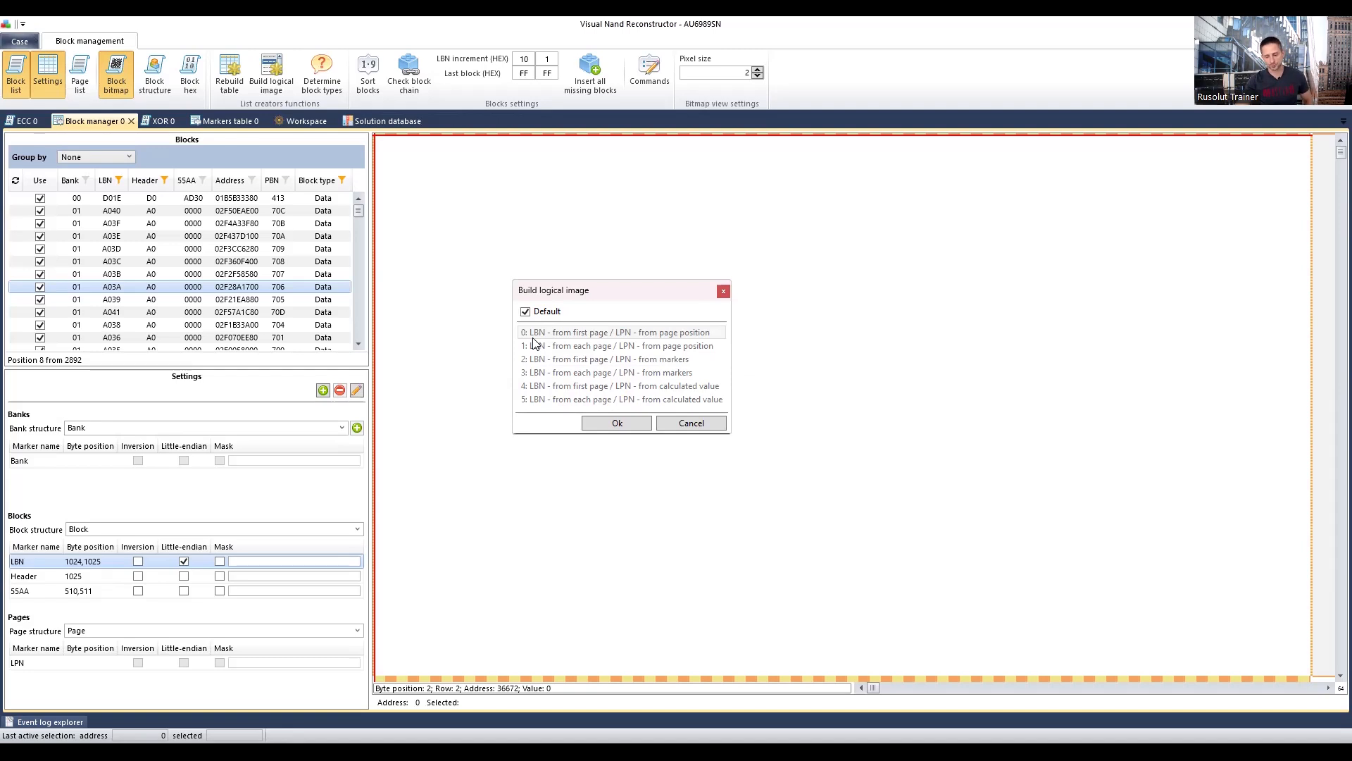
pyautogui.click(536, 314)
pyautogui.click(553, 359)
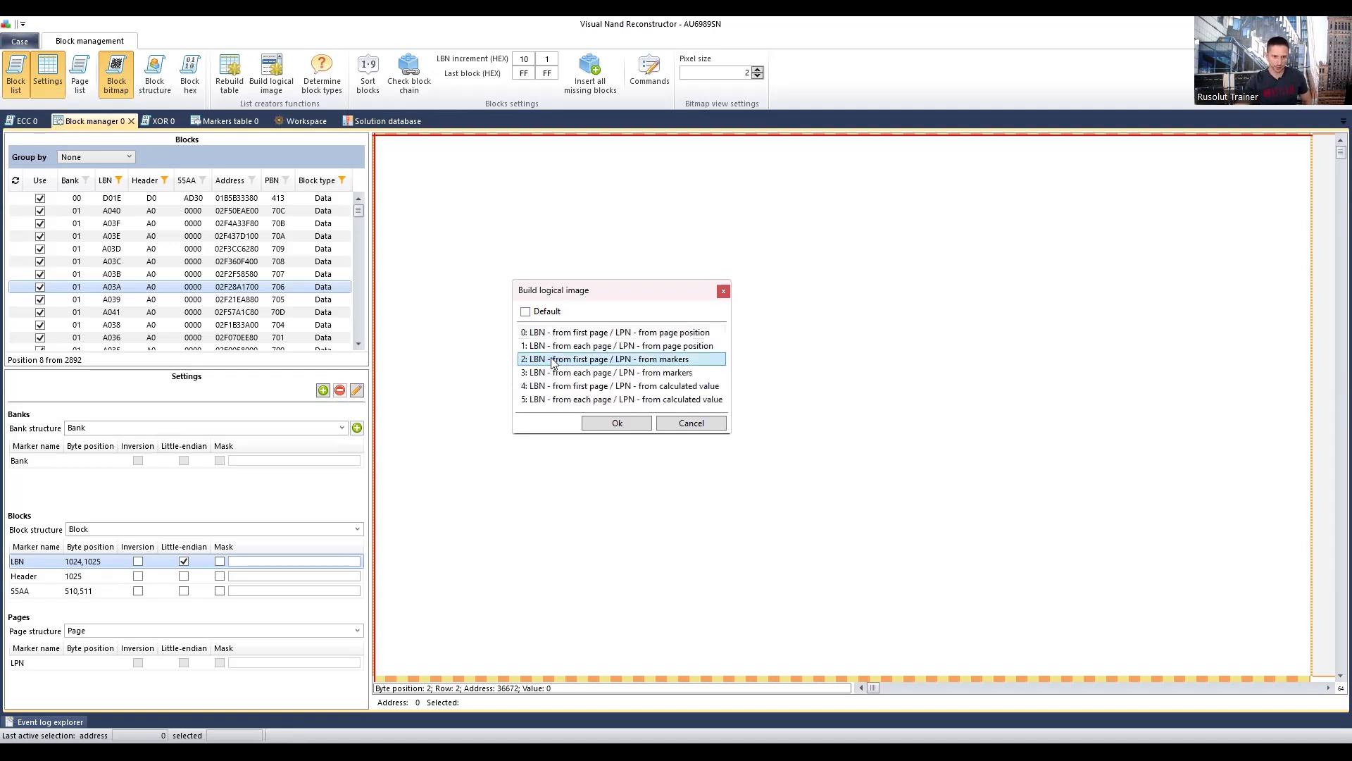
pyautogui.click(544, 313)
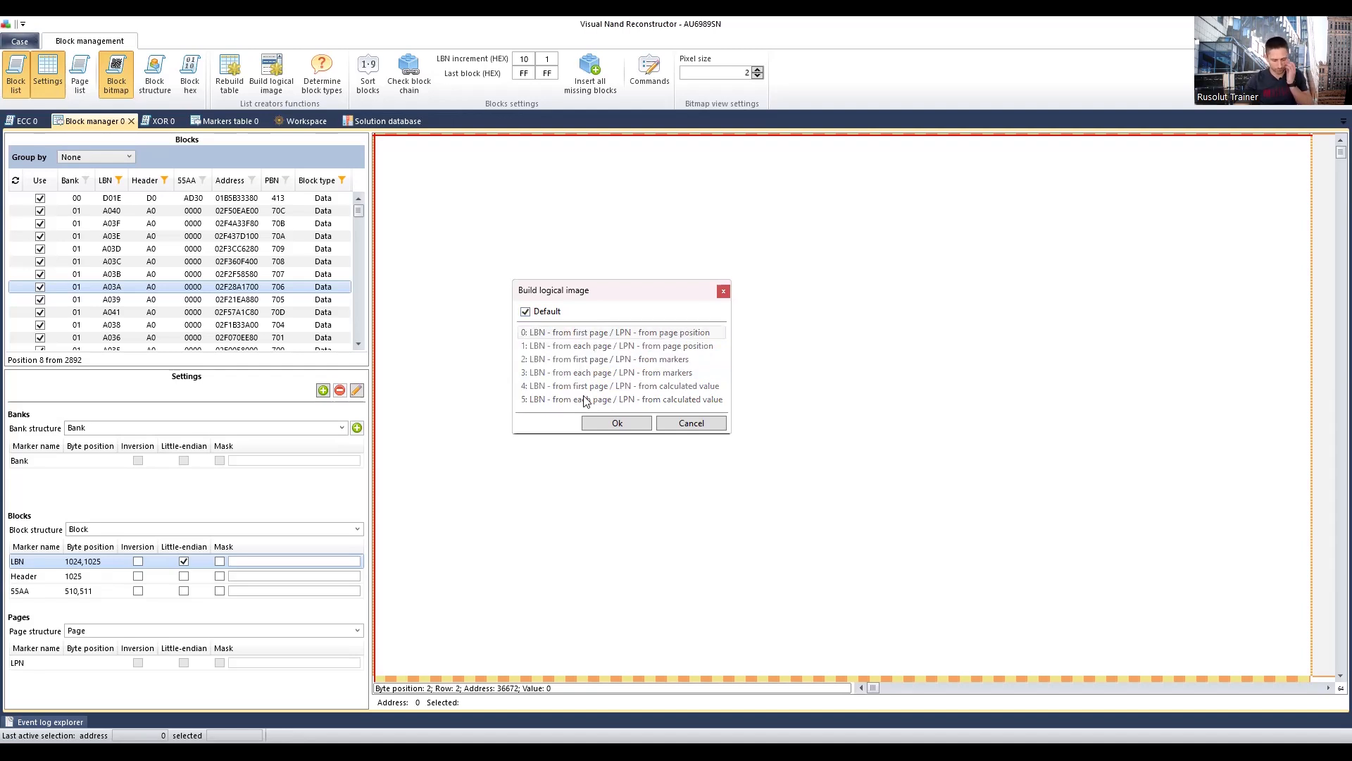
pyautogui.click(691, 423)
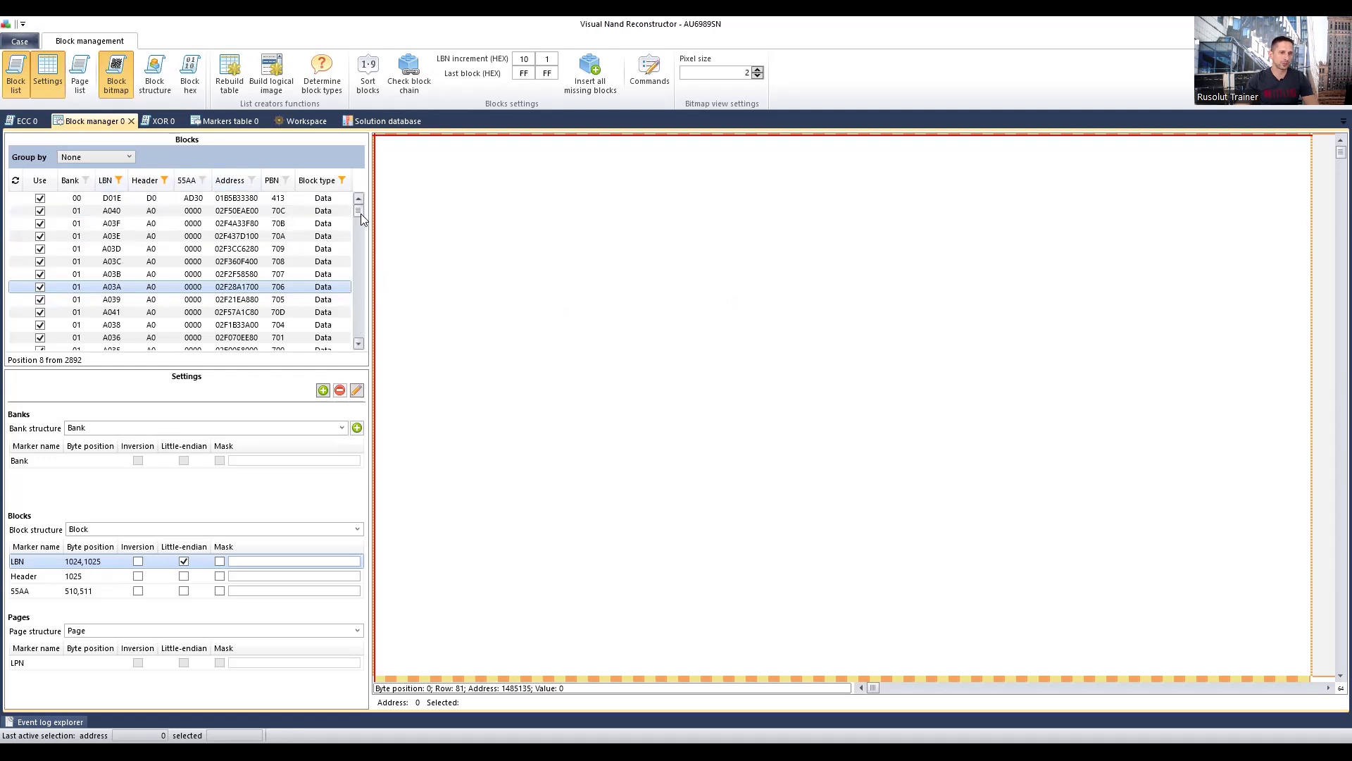
# Try the "First in group of duplicates" and "Last in group of duplicates" options in the LBN filter and cancel it
pyautogui.click(120, 180)
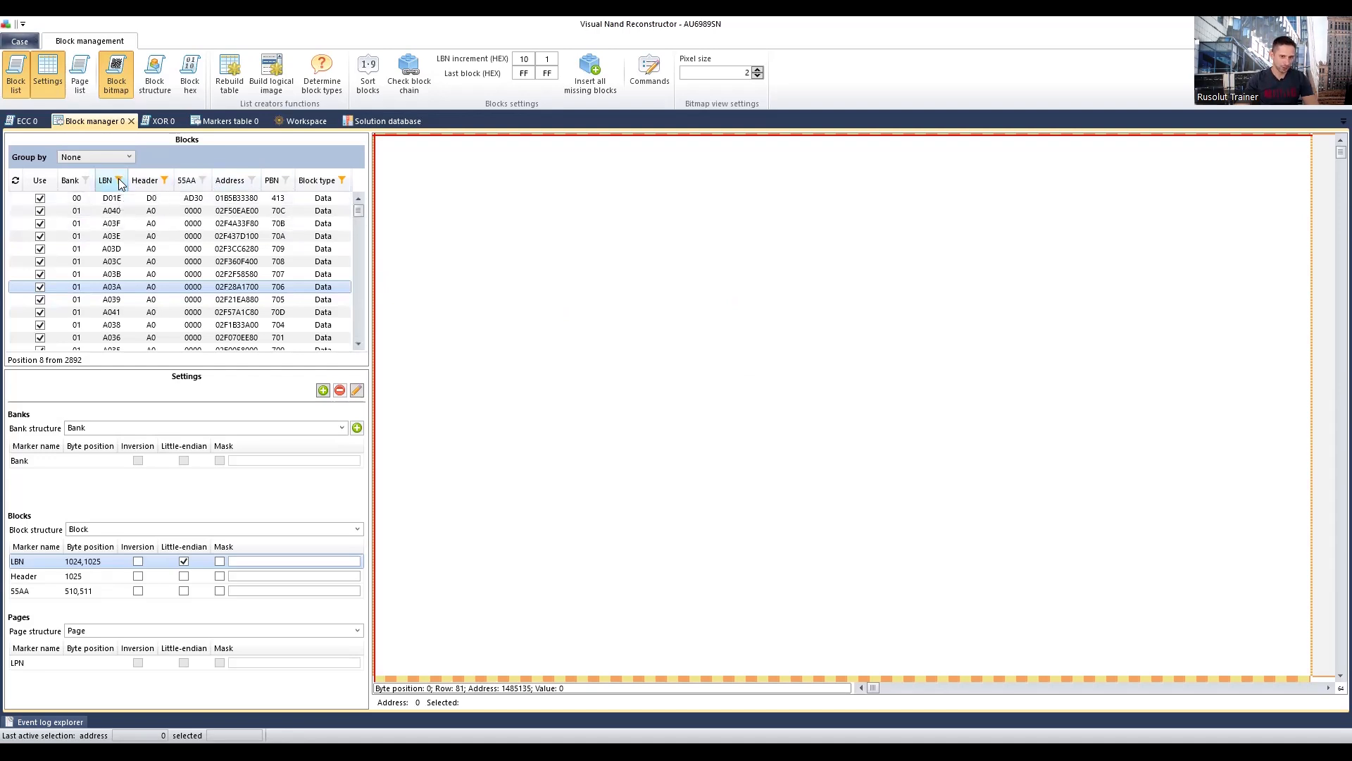
pyautogui.click(618, 345)
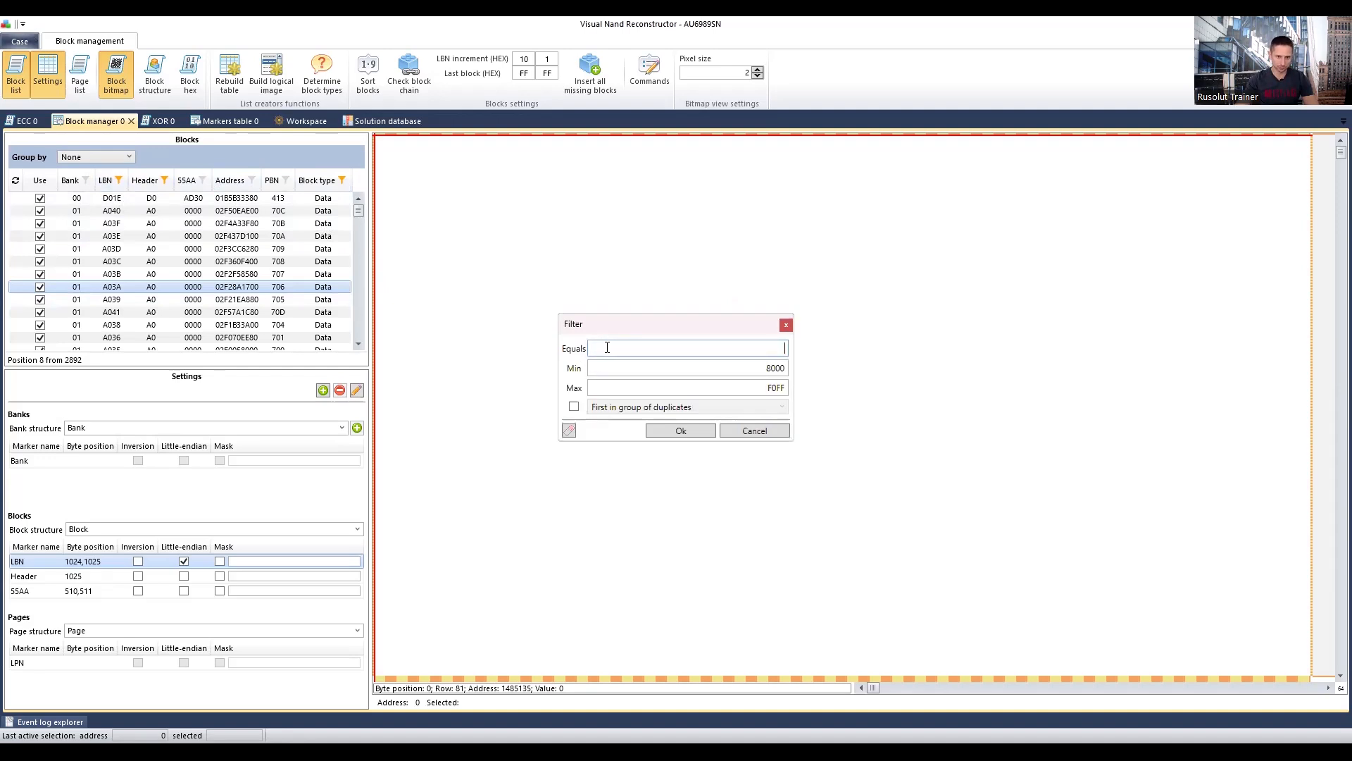
pyautogui.click(659, 368)
pyautogui.click(669, 388)
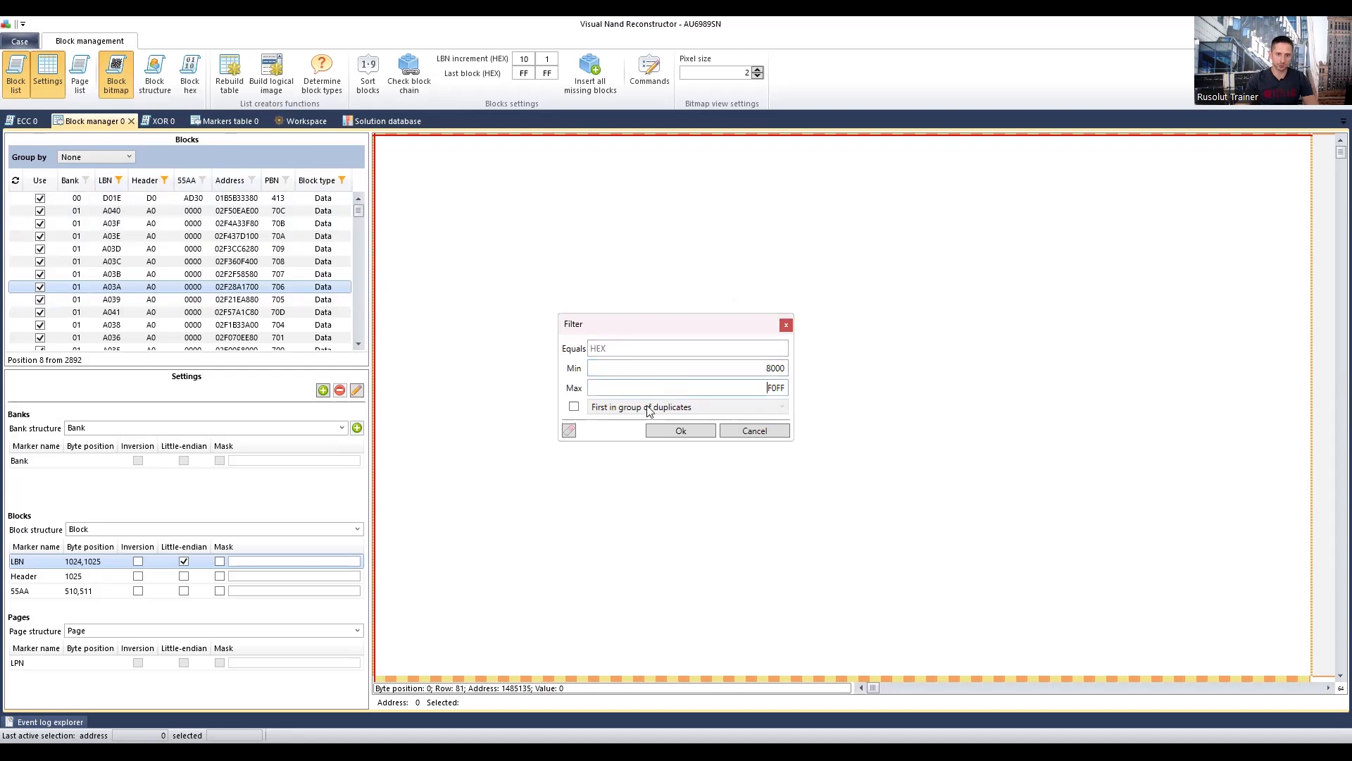
pyautogui.click(574, 408)
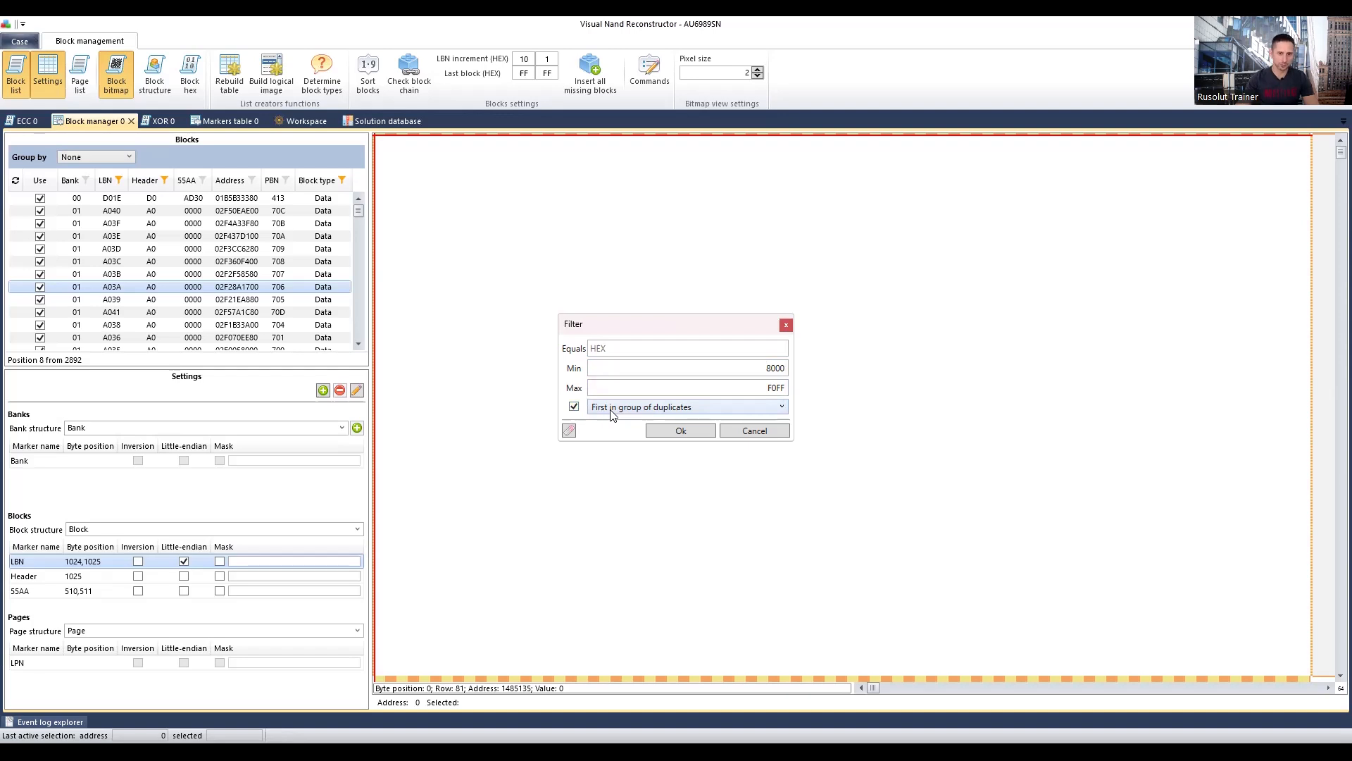
pyautogui.click(655, 408)
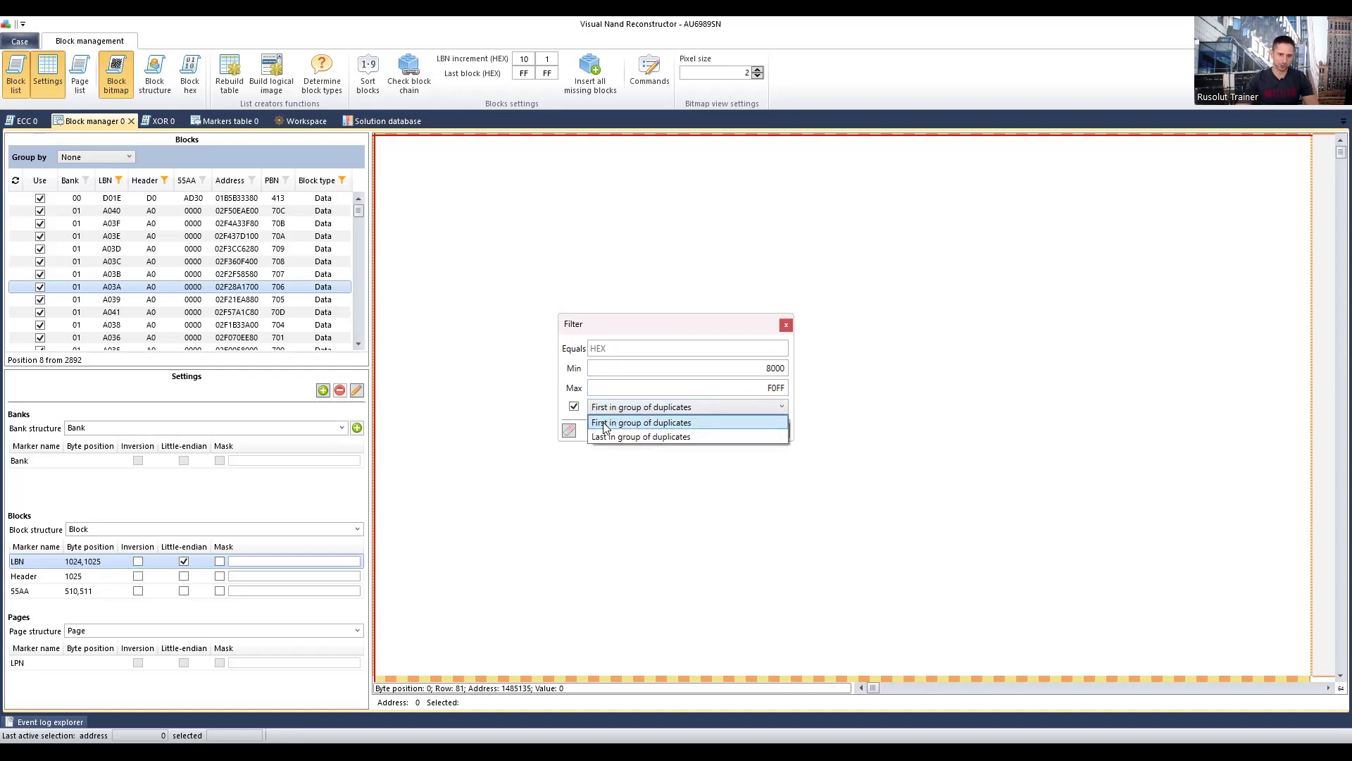
pyautogui.click(648, 439)
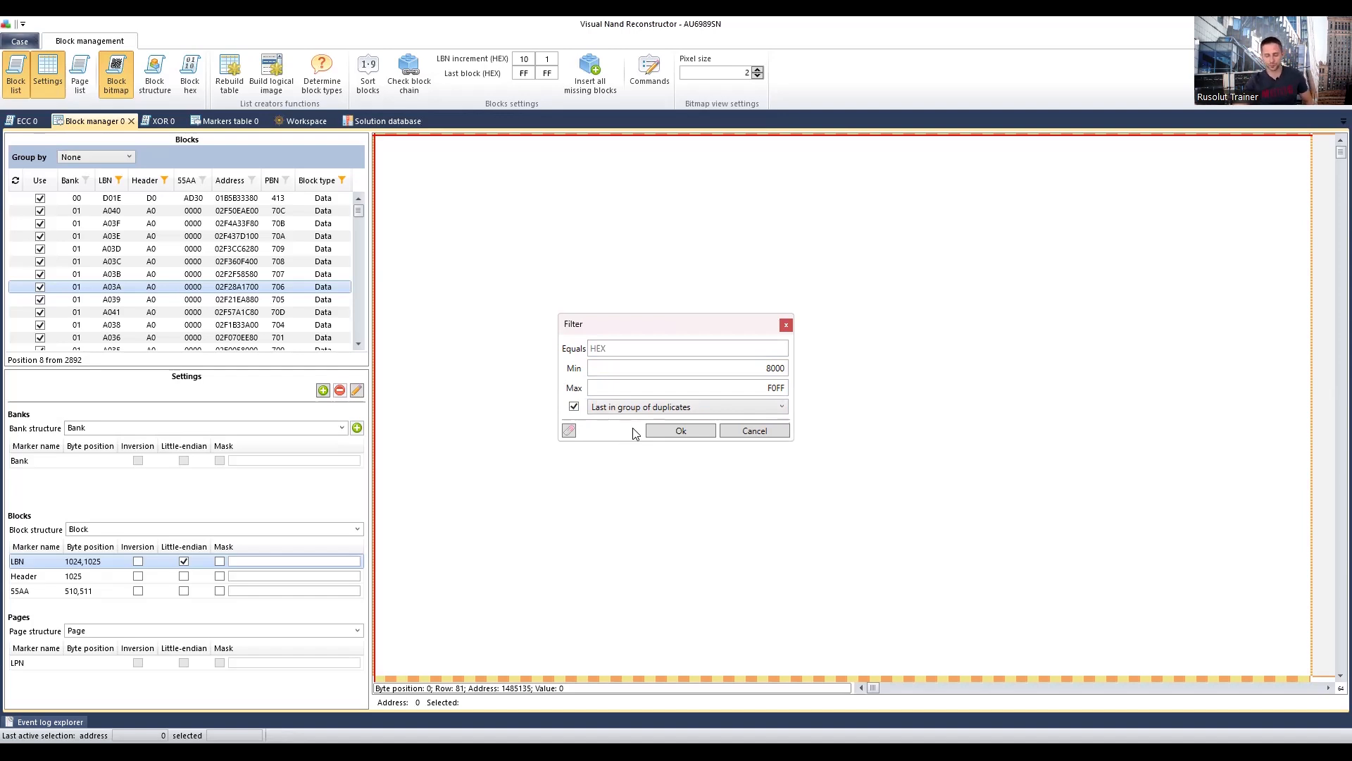
pyautogui.click(619, 408)
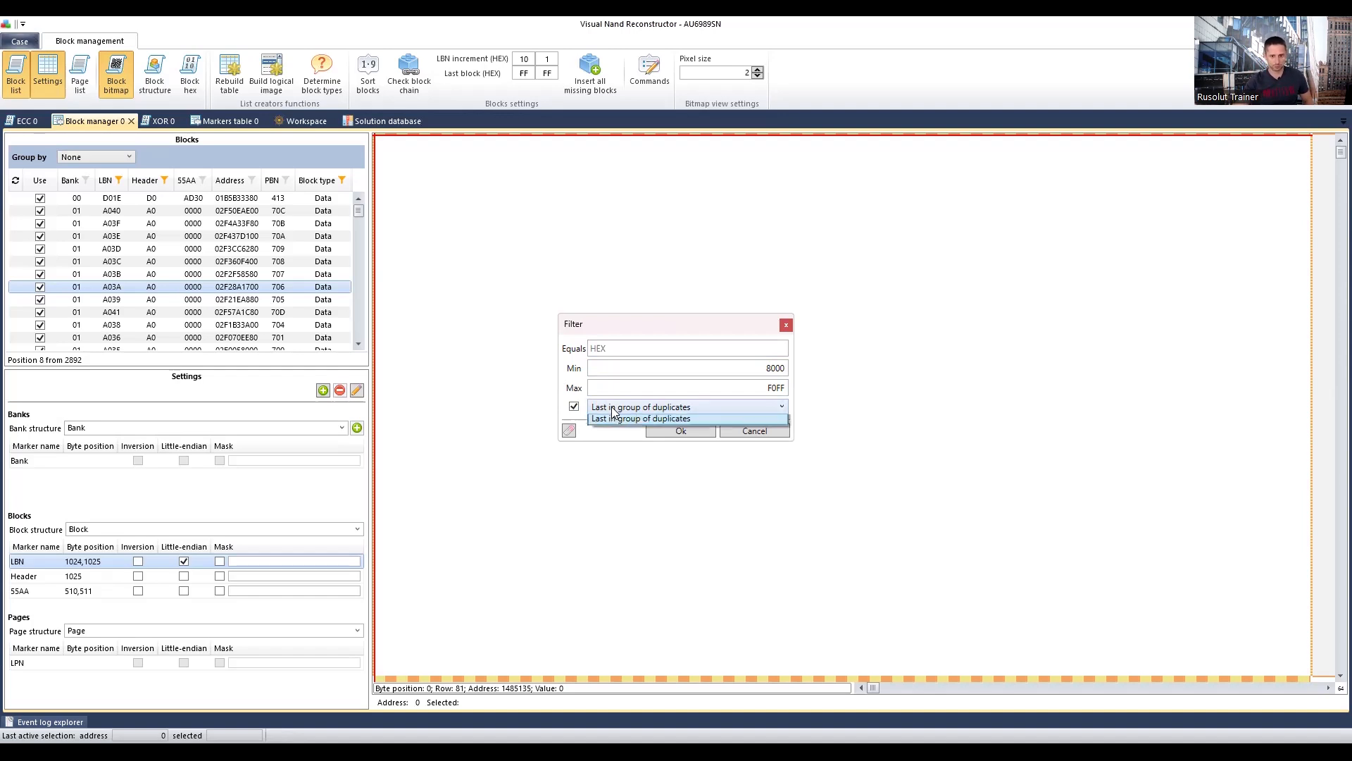
pyautogui.click(621, 436)
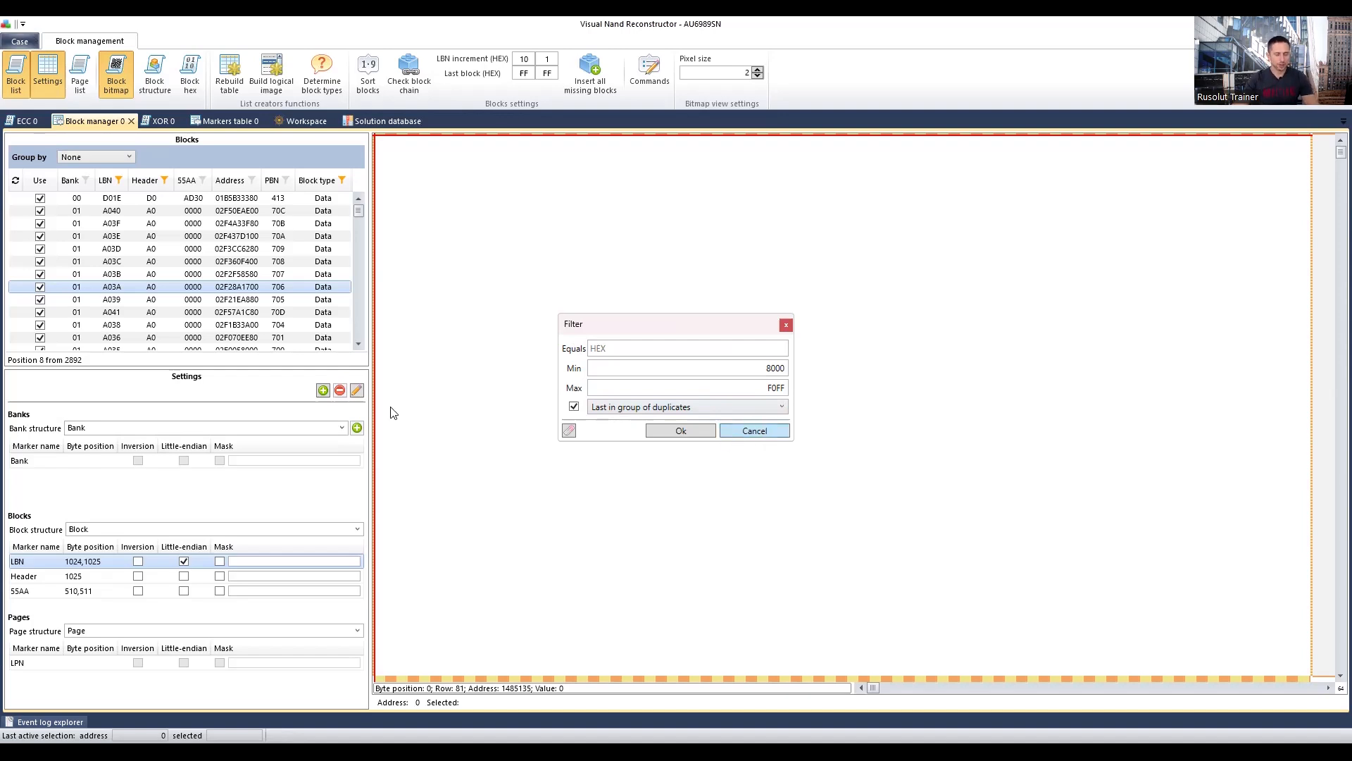
pyautogui.press('Escape')
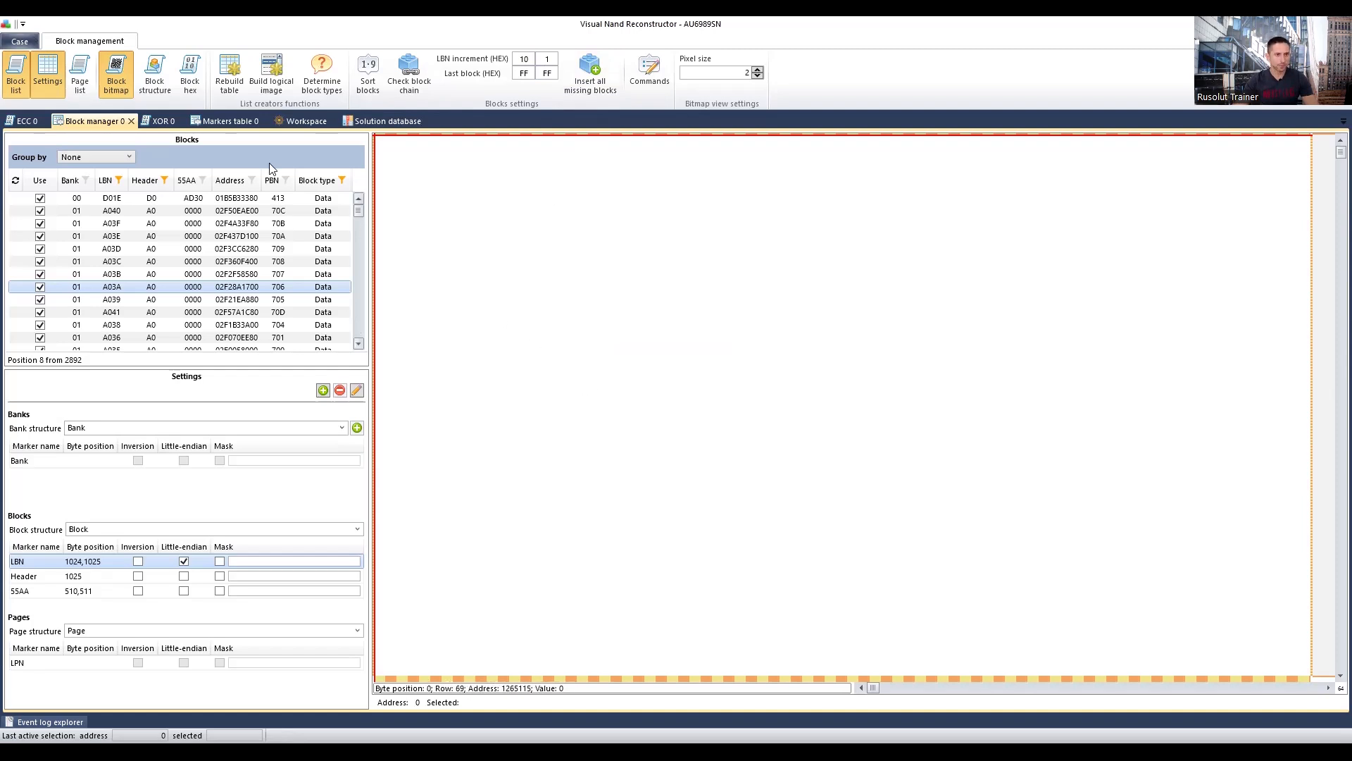
# Create a new Visual NAND Reconstructor case named 1 without saving the current case, overriding existing files in its directory
pyautogui.click(19, 41)
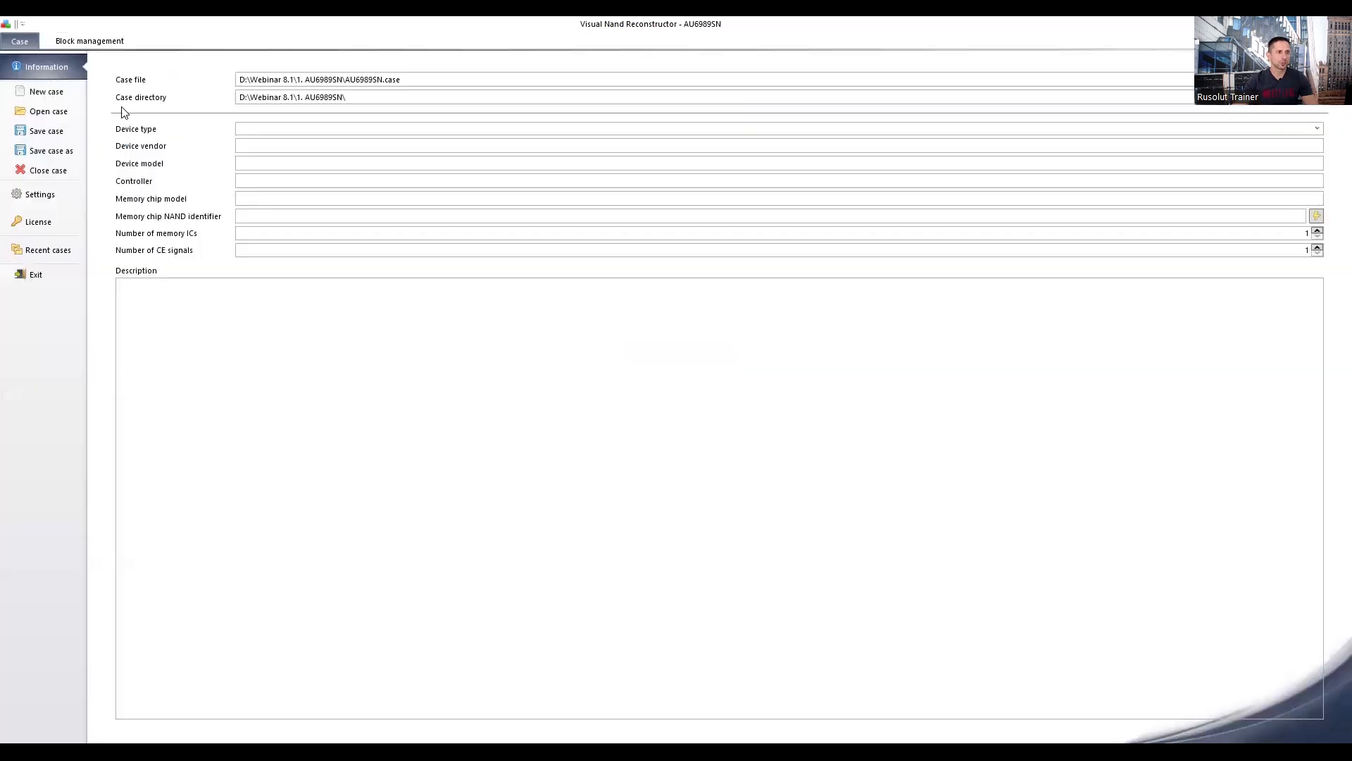
pyautogui.click(46, 92)
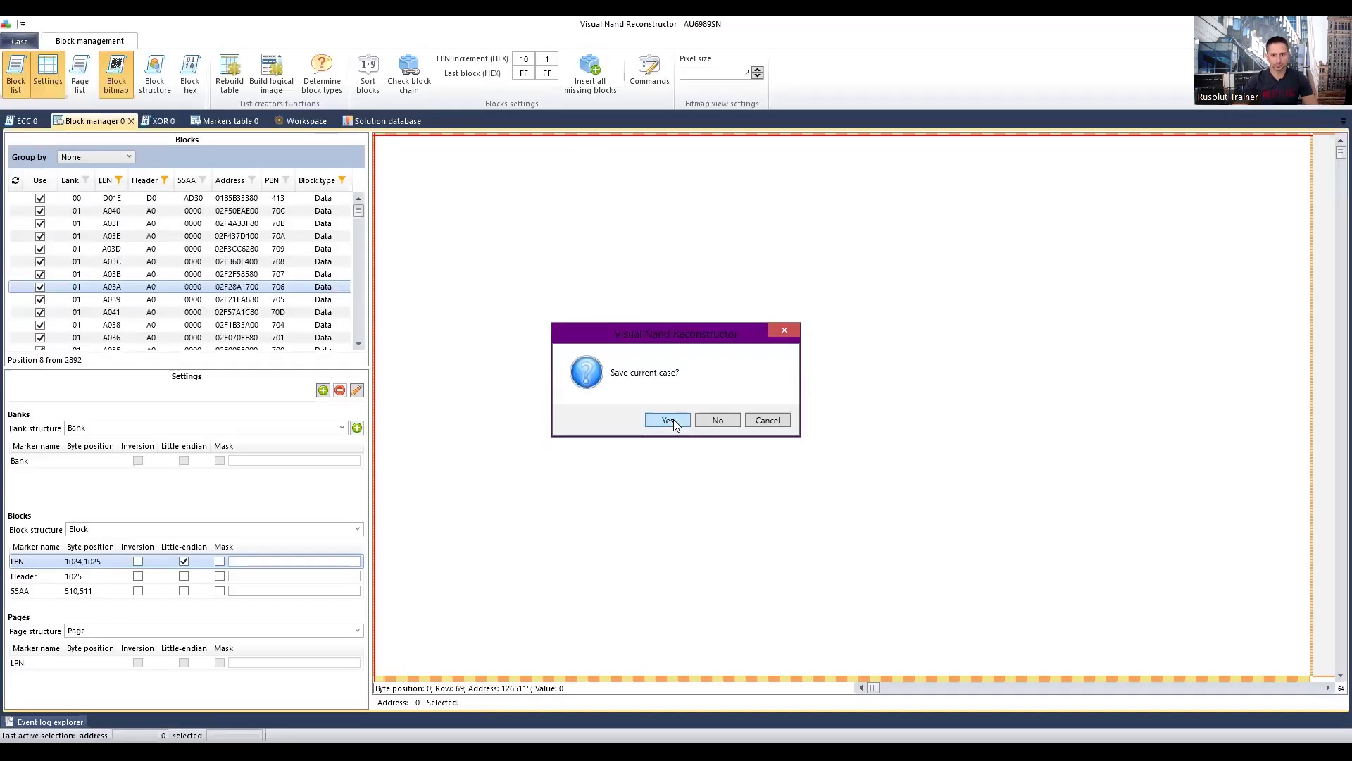
pyautogui.click(718, 420)
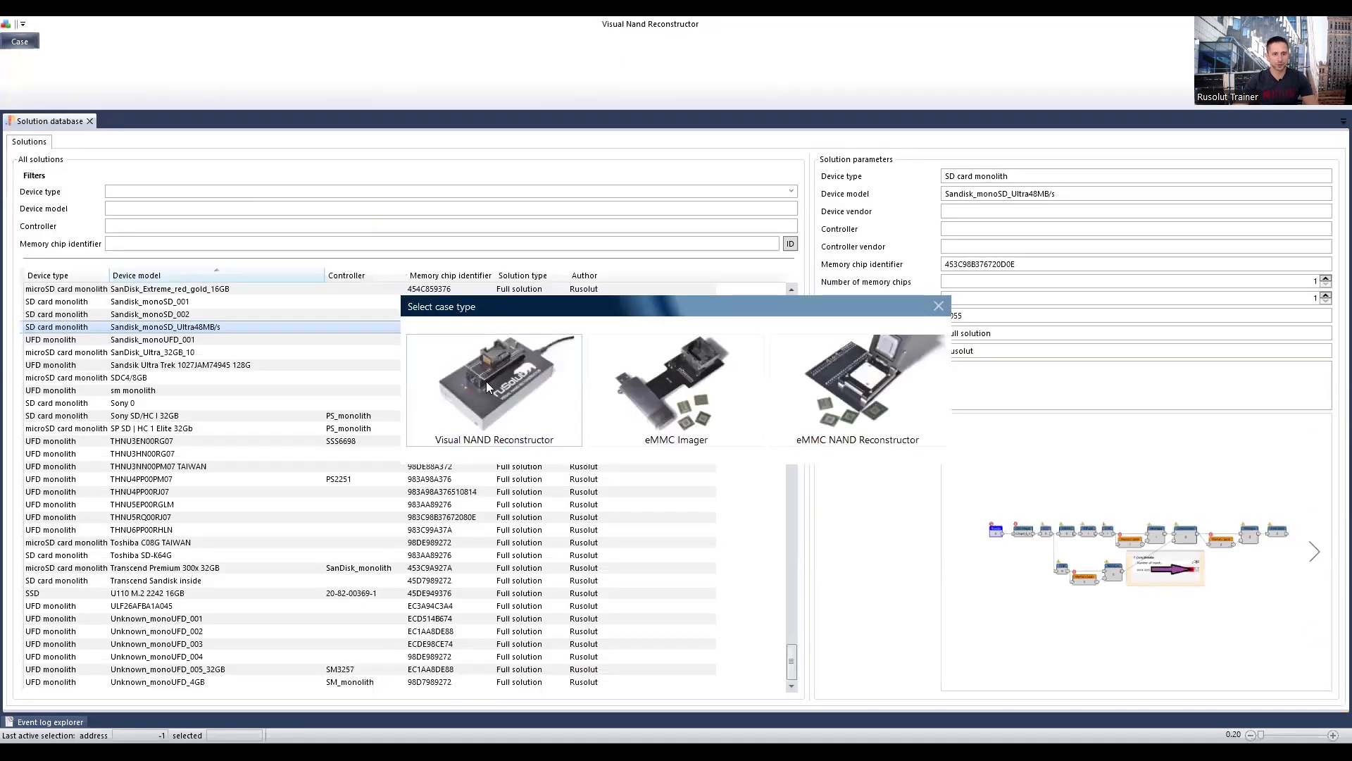
pyautogui.click(486, 381)
pyautogui.write('1')
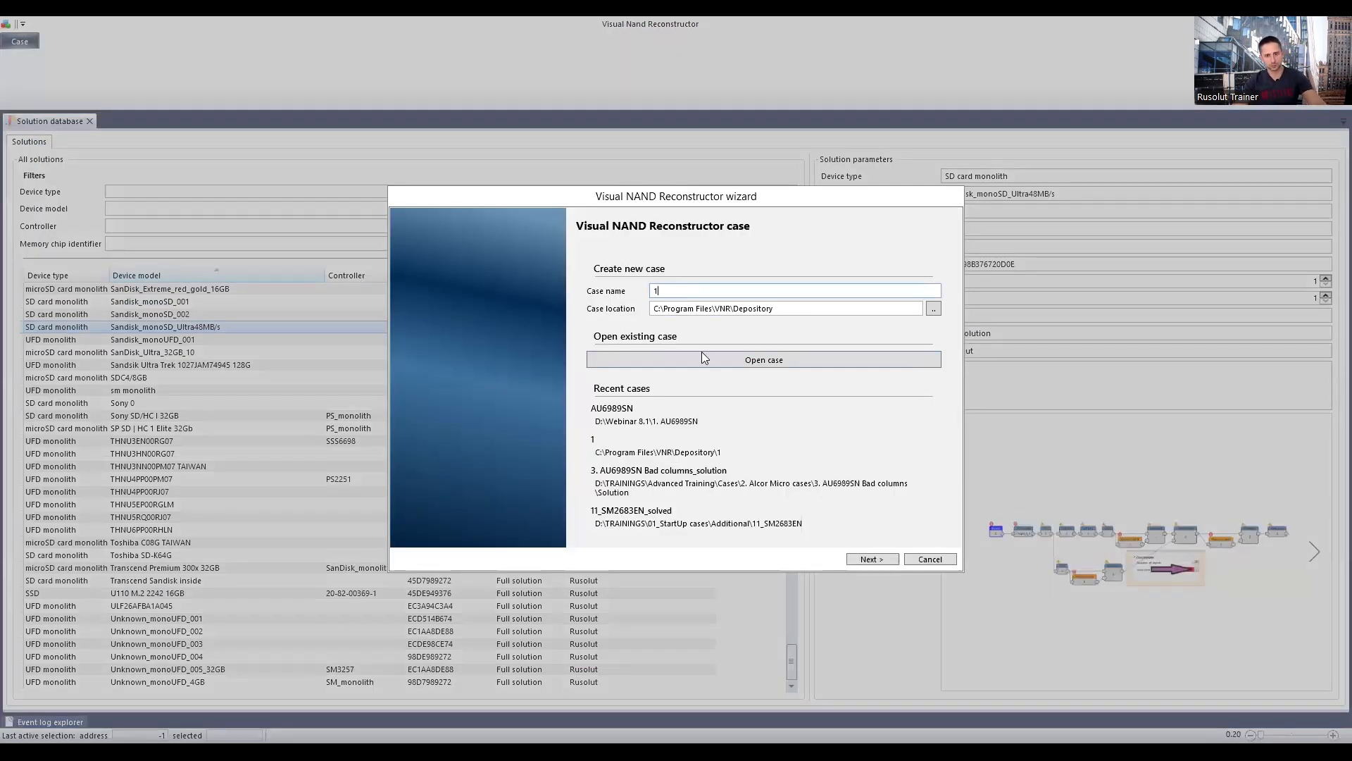
pyautogui.click(875, 559)
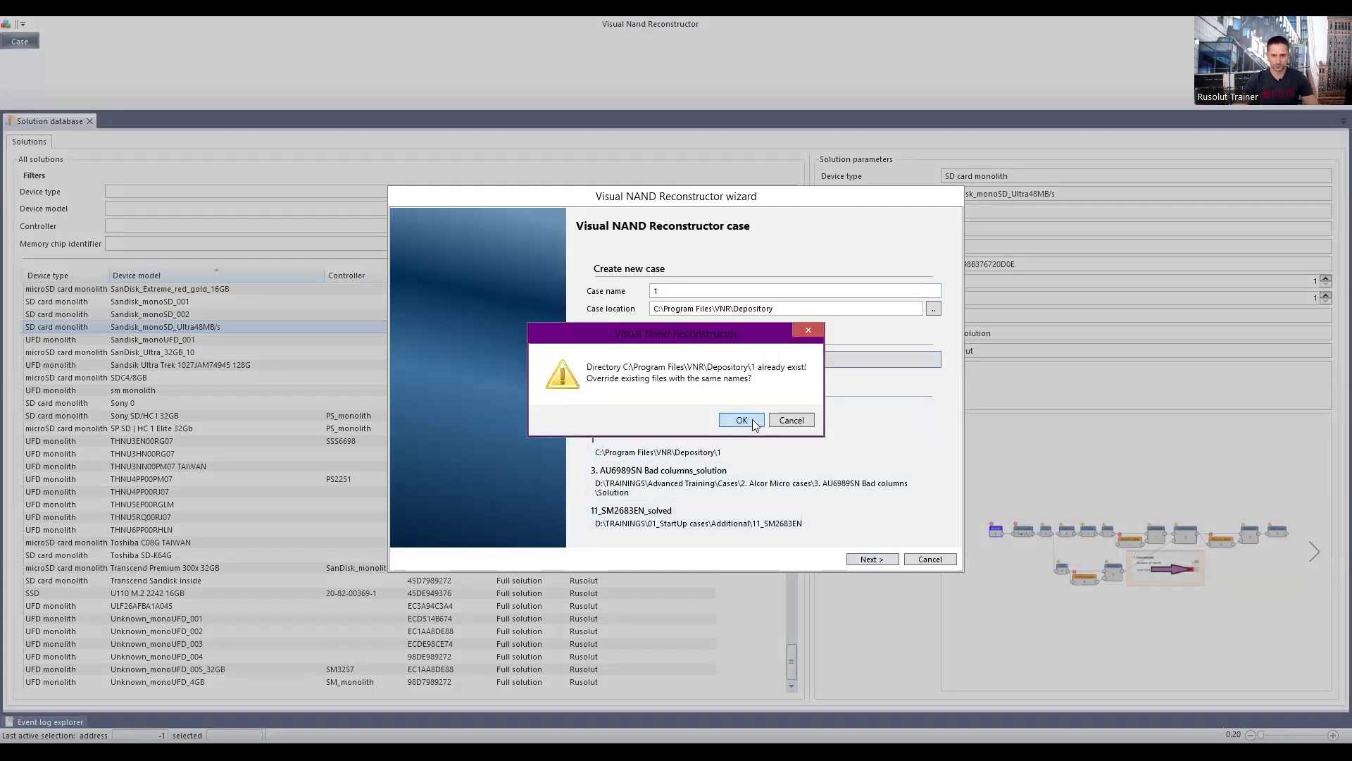
pyautogui.click(752, 420)
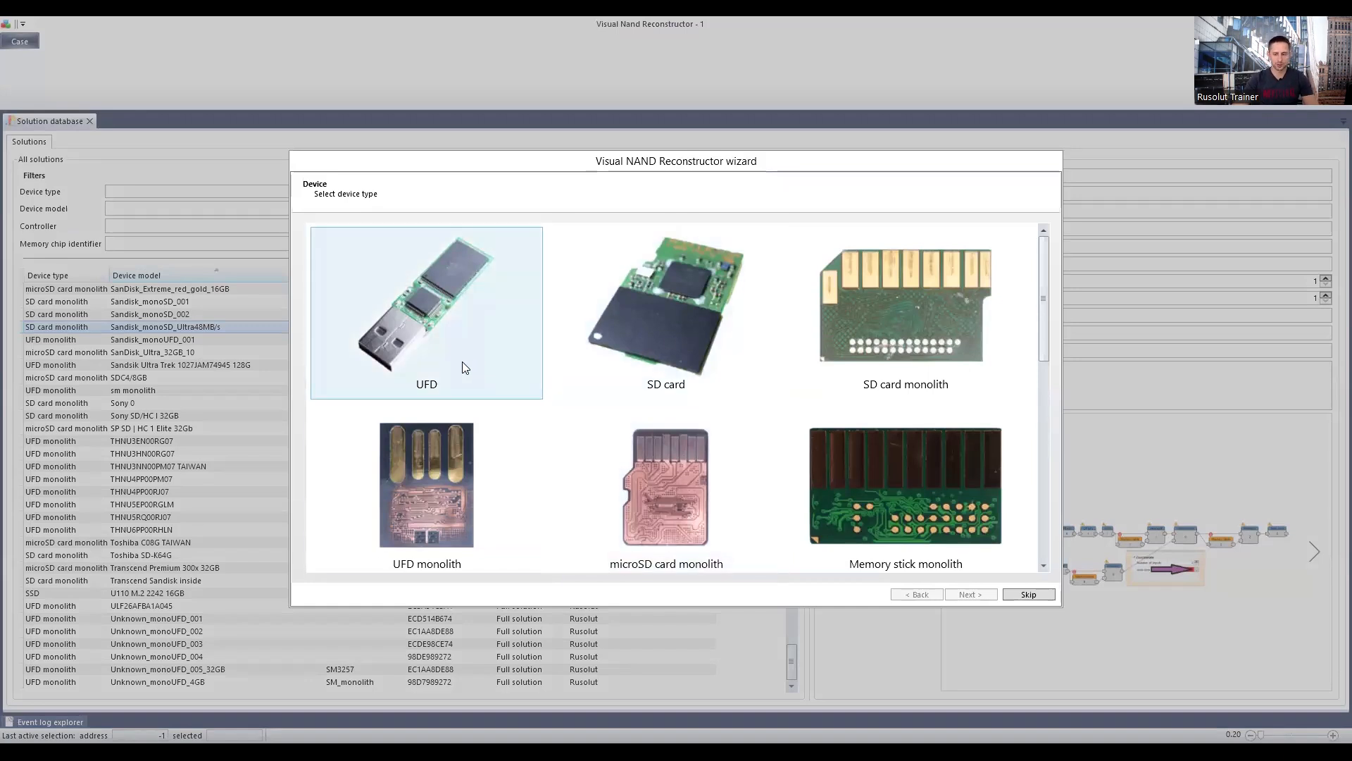
# Select UFD as the device type and AU6998SN as the controller to finish the new case wizard
pyautogui.click(443, 337)
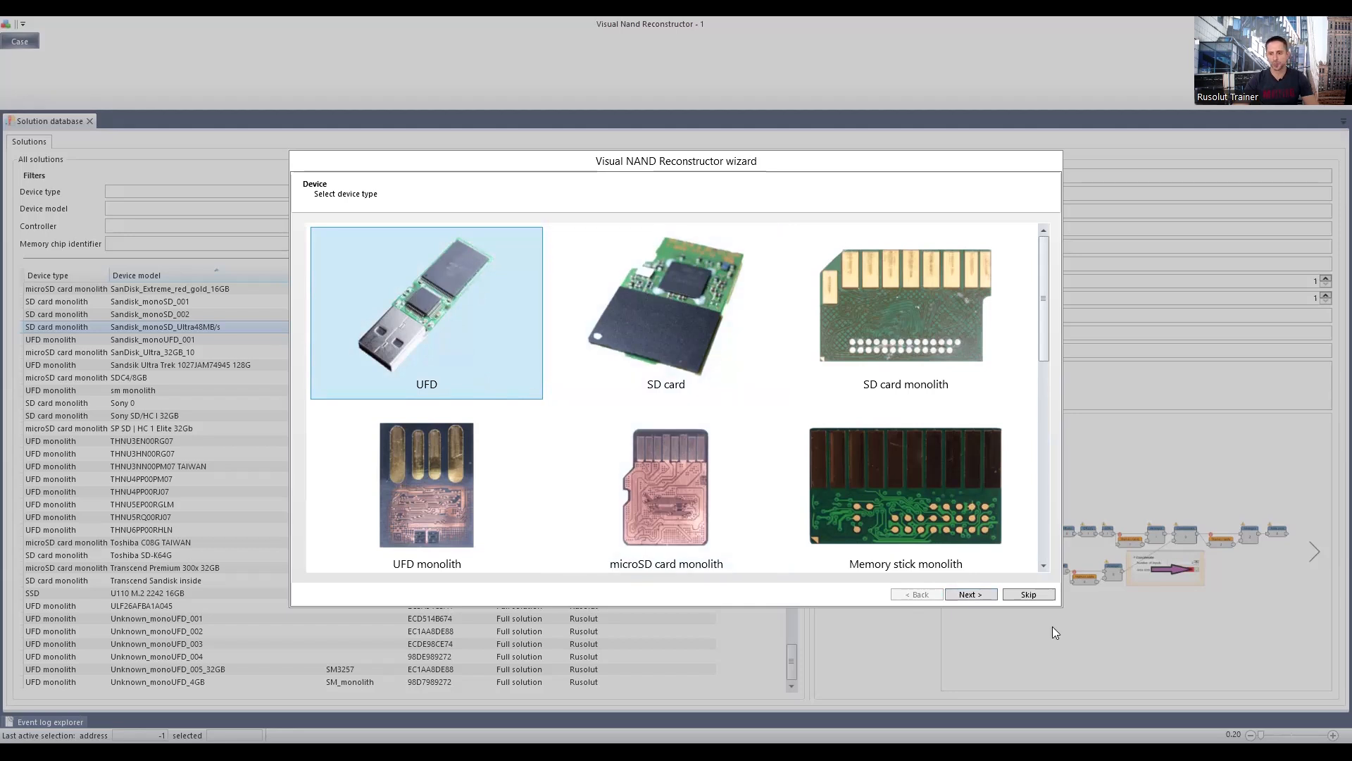
pyautogui.click(982, 594)
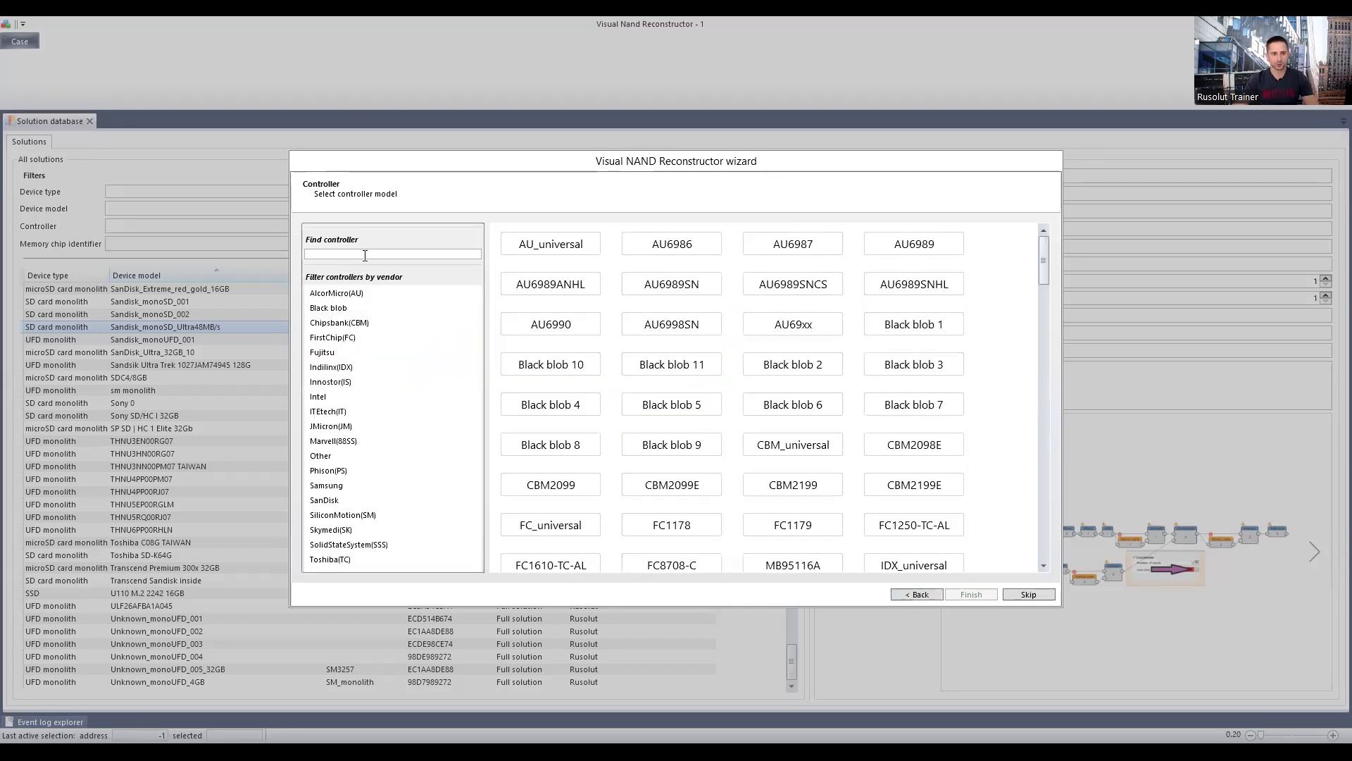
pyautogui.click(386, 255)
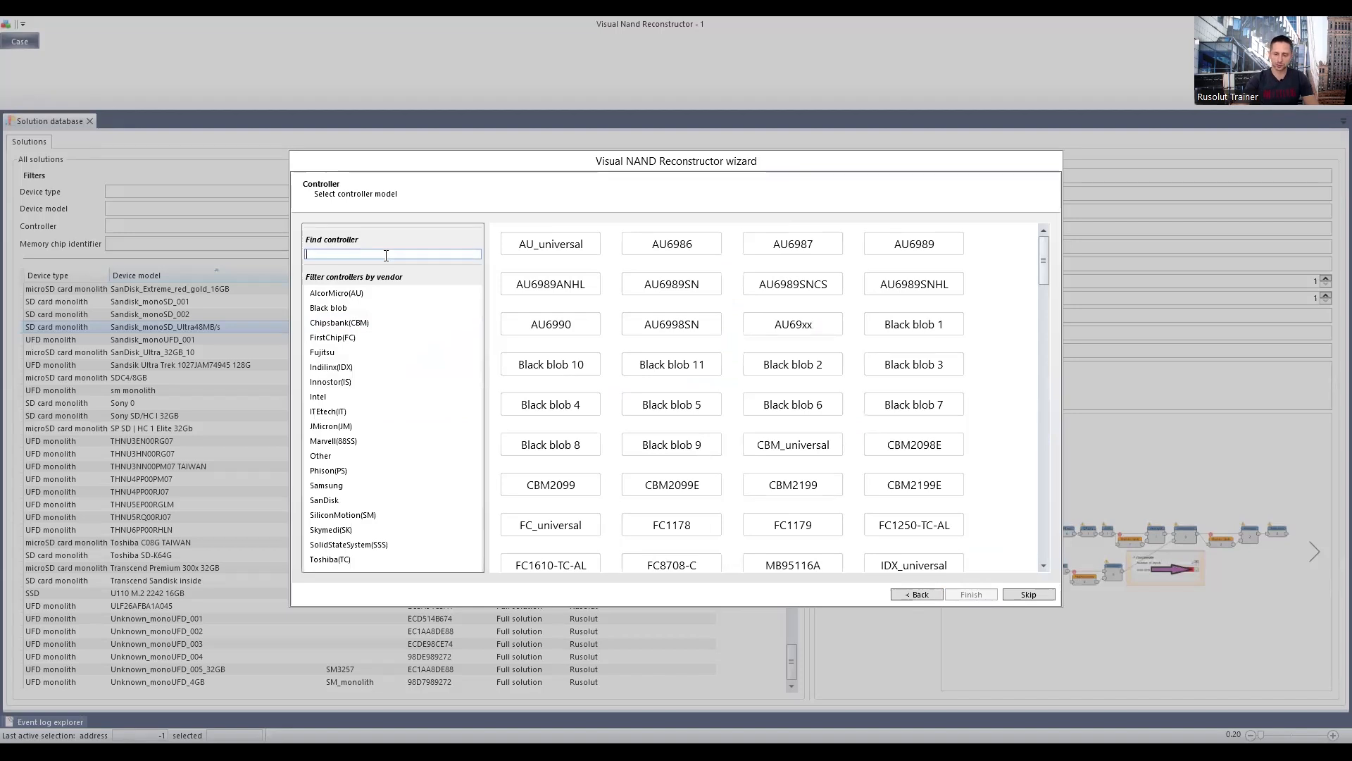
pyautogui.write('6998')
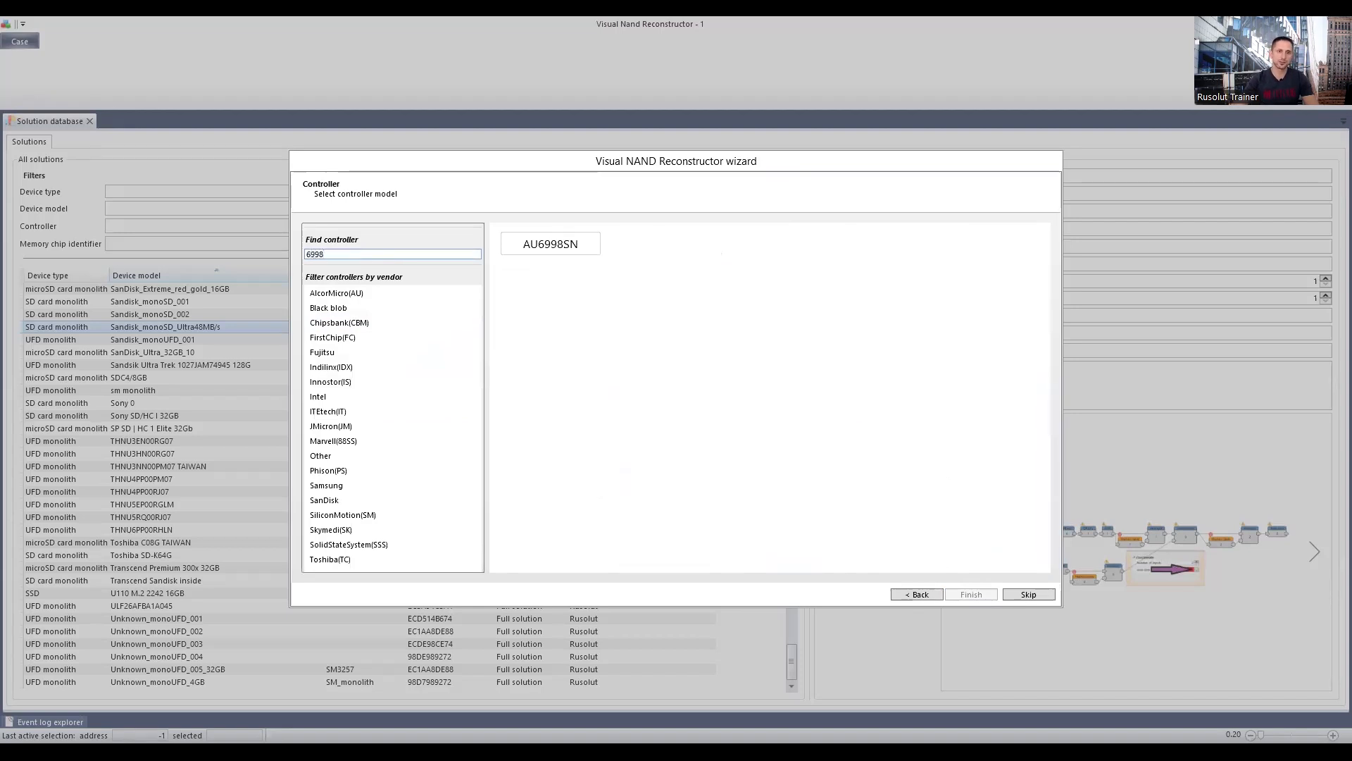
pyautogui.click(554, 247)
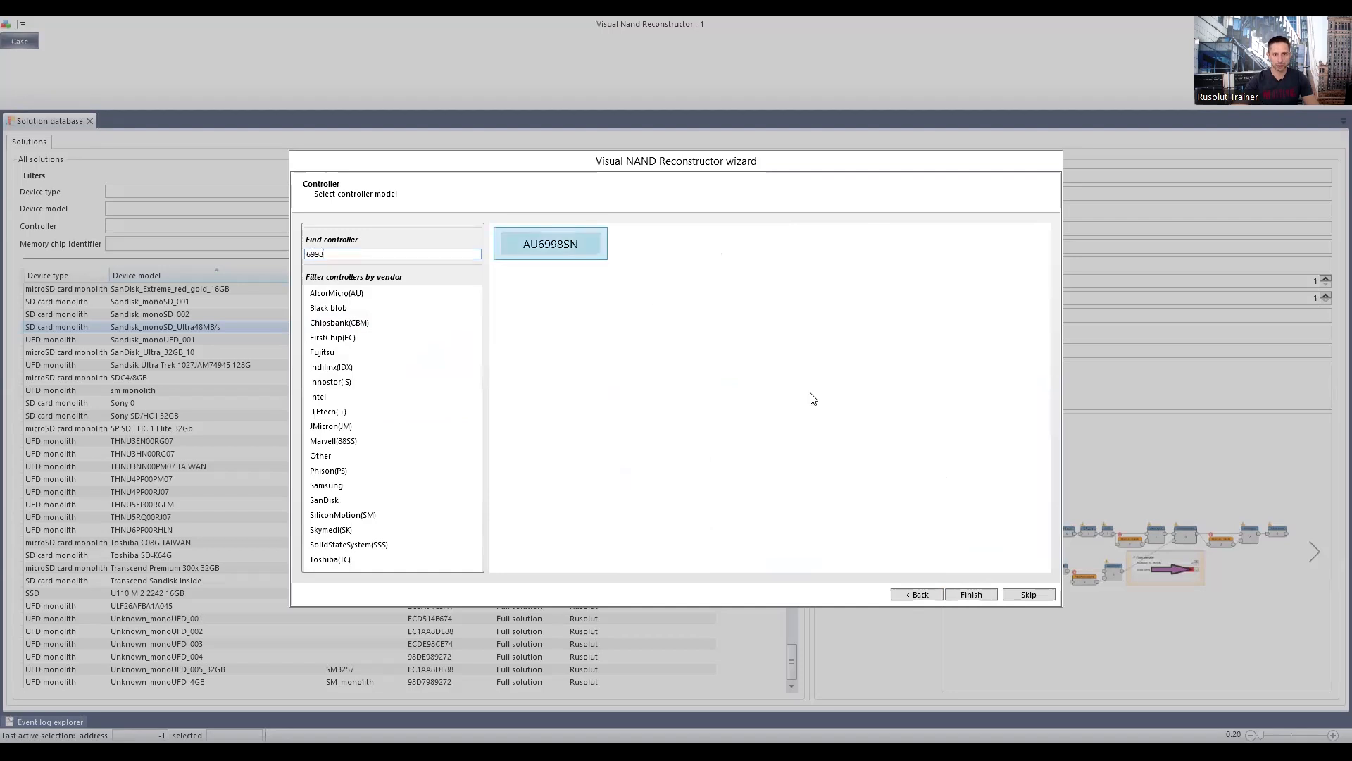
pyautogui.click(970, 594)
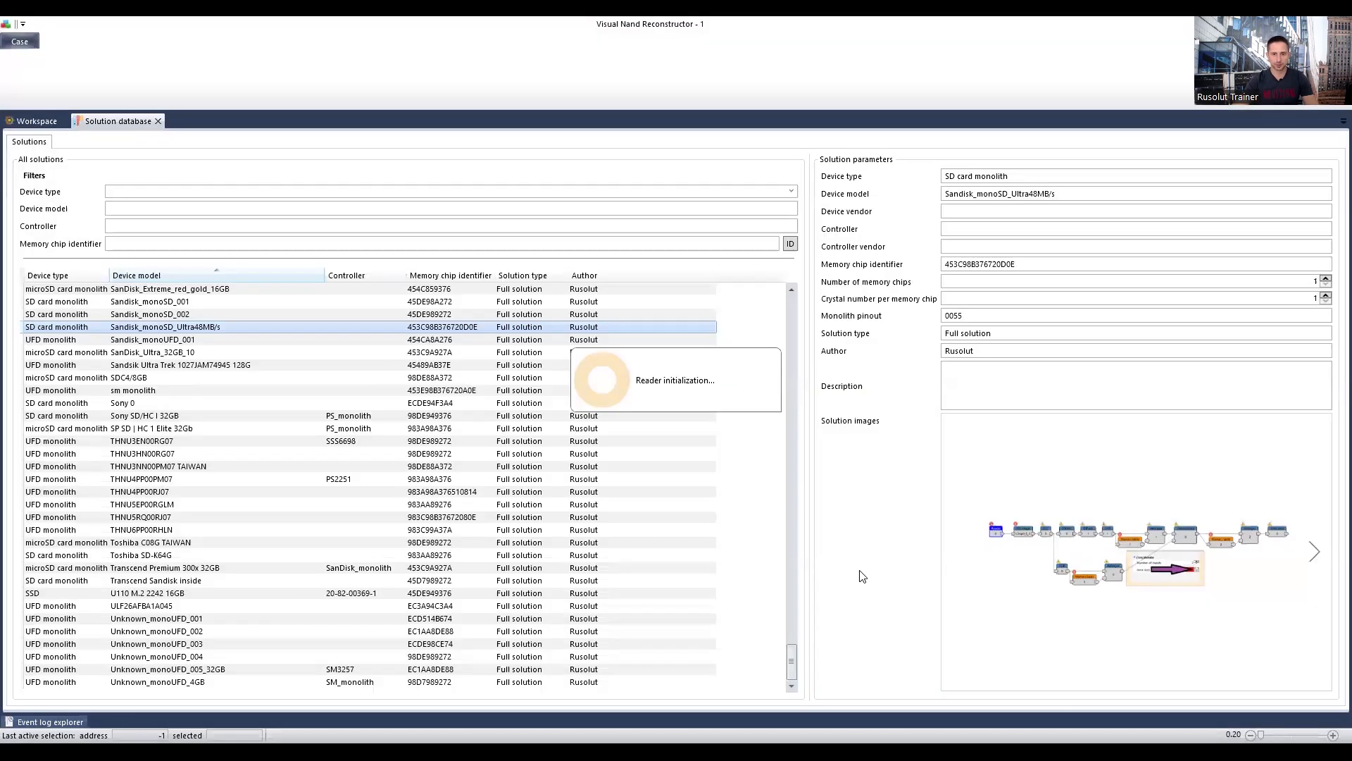
# Set the Reader's configuration in the workspace by applying the Noname Sandisk entry with identifier 453AA4937A500804
pyautogui.click(42, 123)
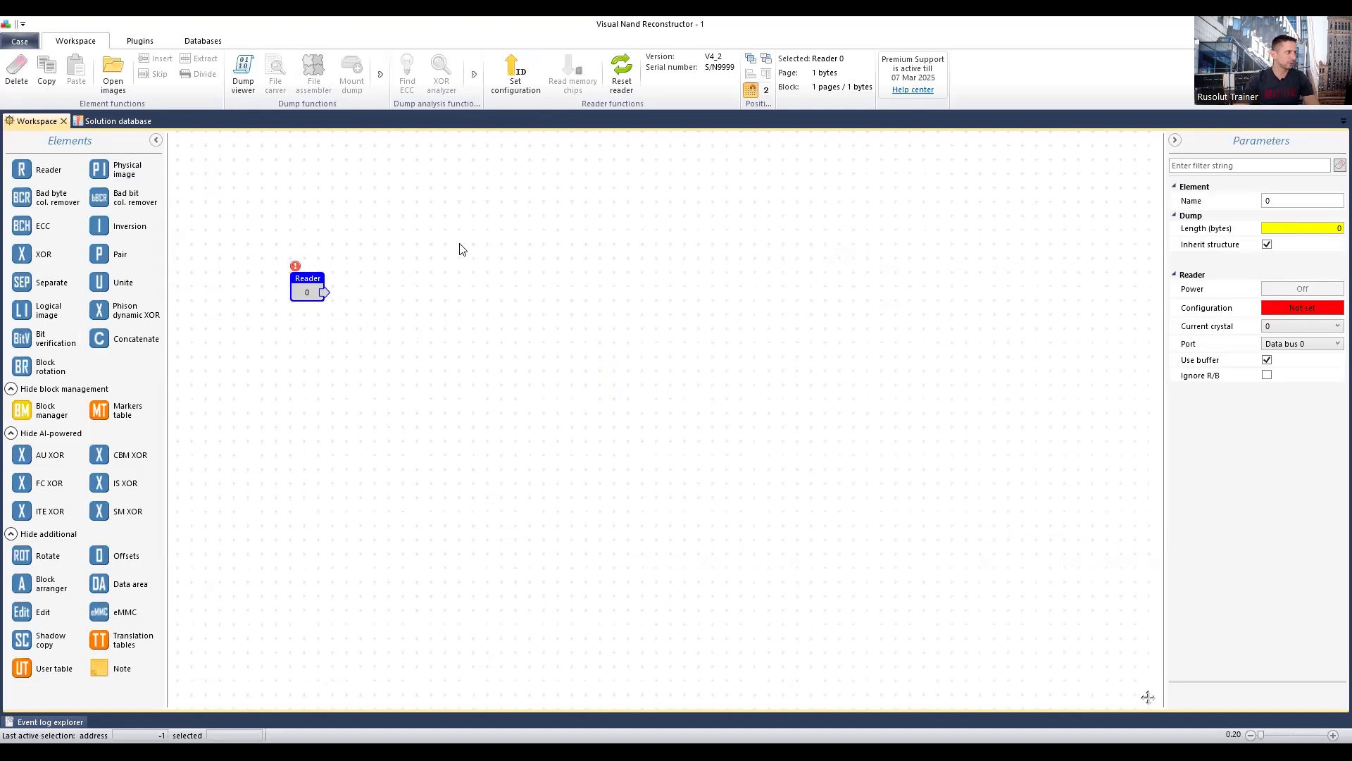
pyautogui.click(508, 77)
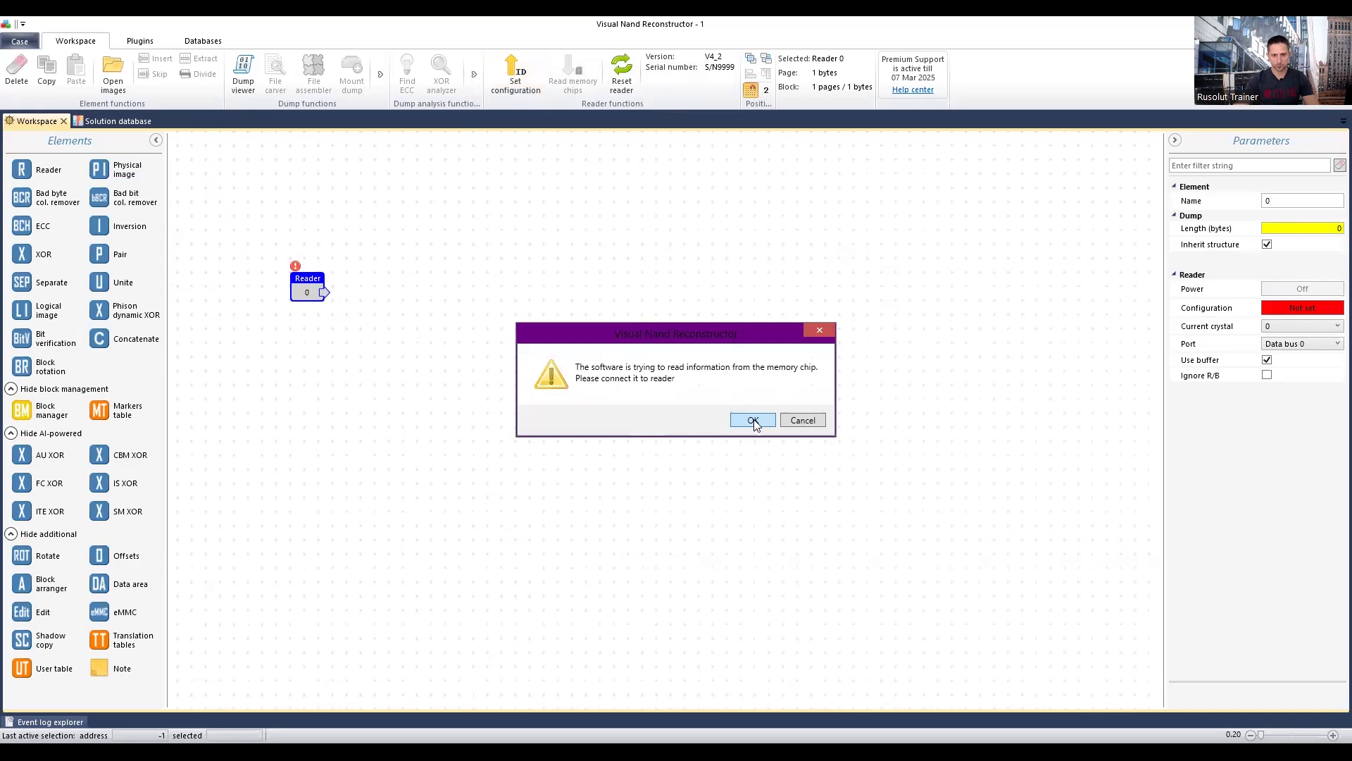
pyautogui.click(752, 420)
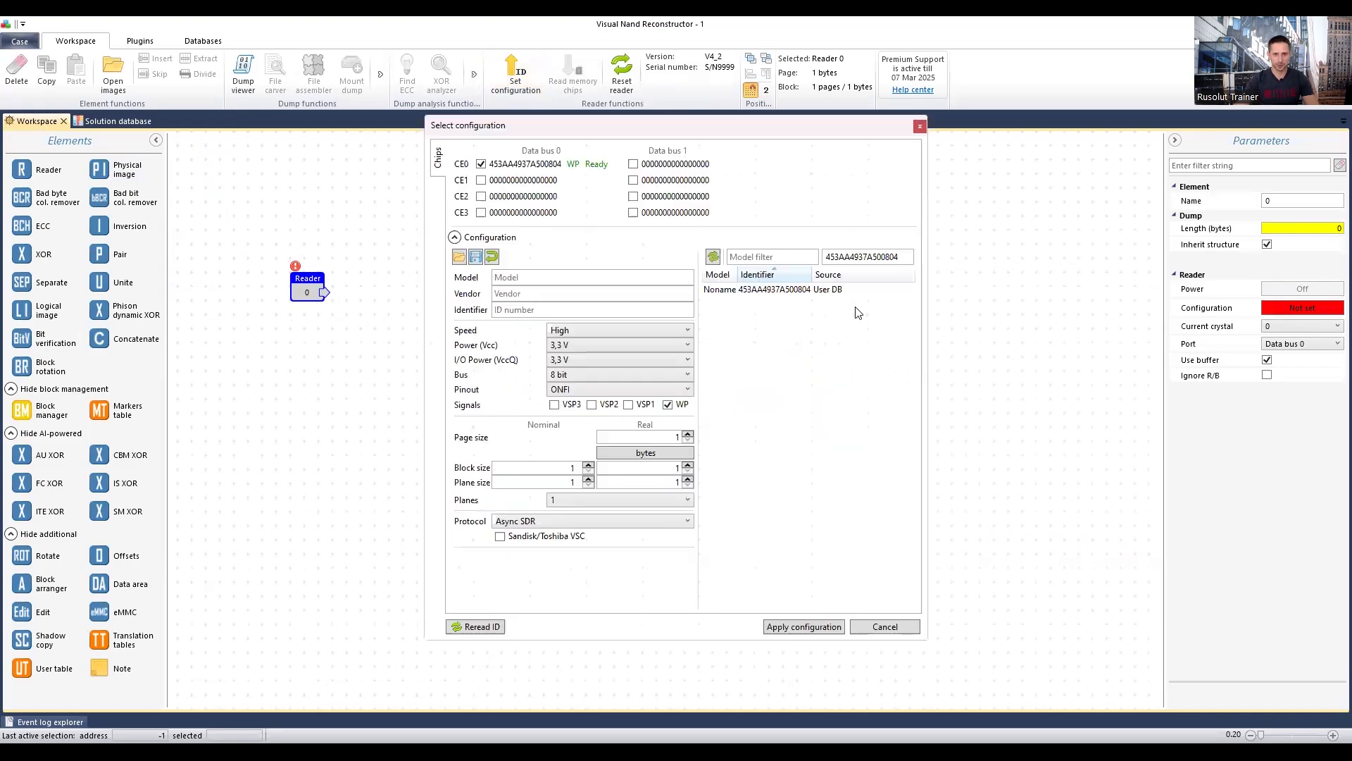
pyautogui.click(753, 291)
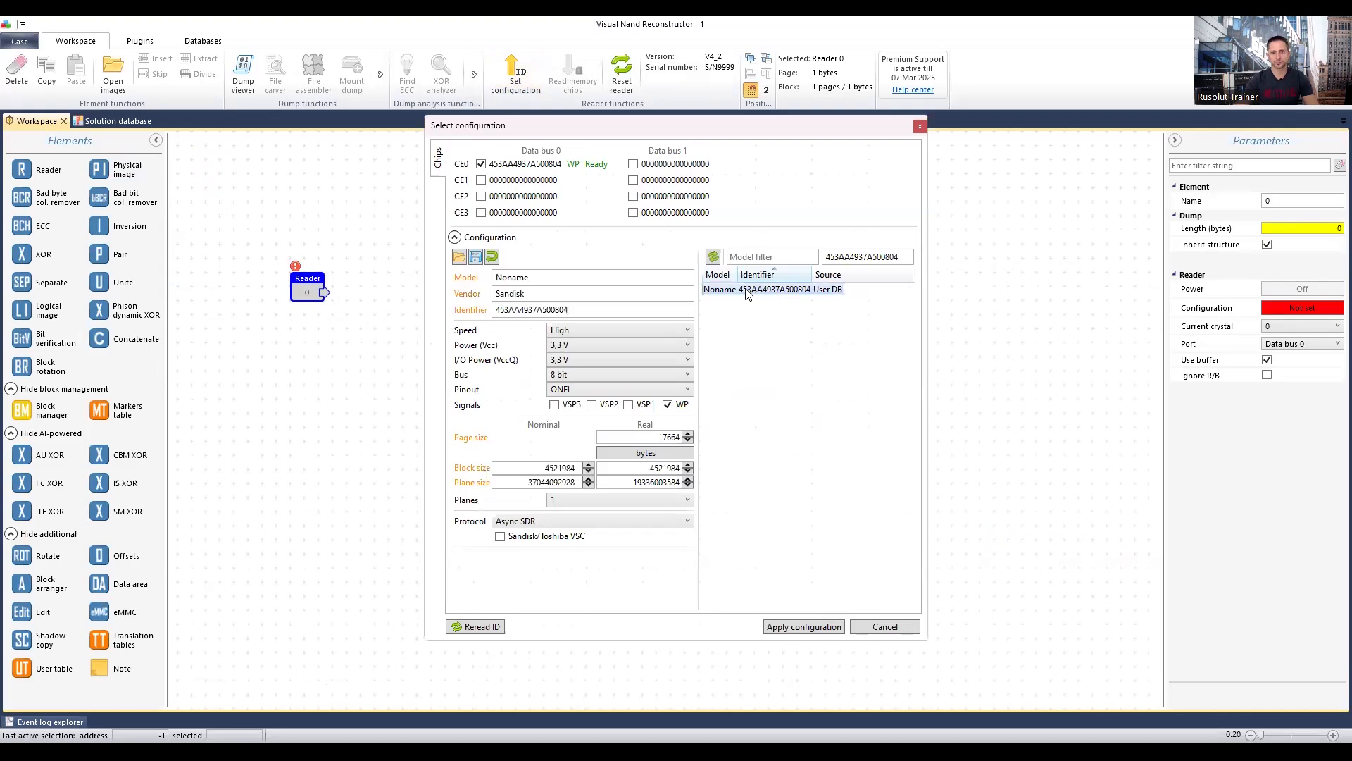
pyautogui.click(802, 627)
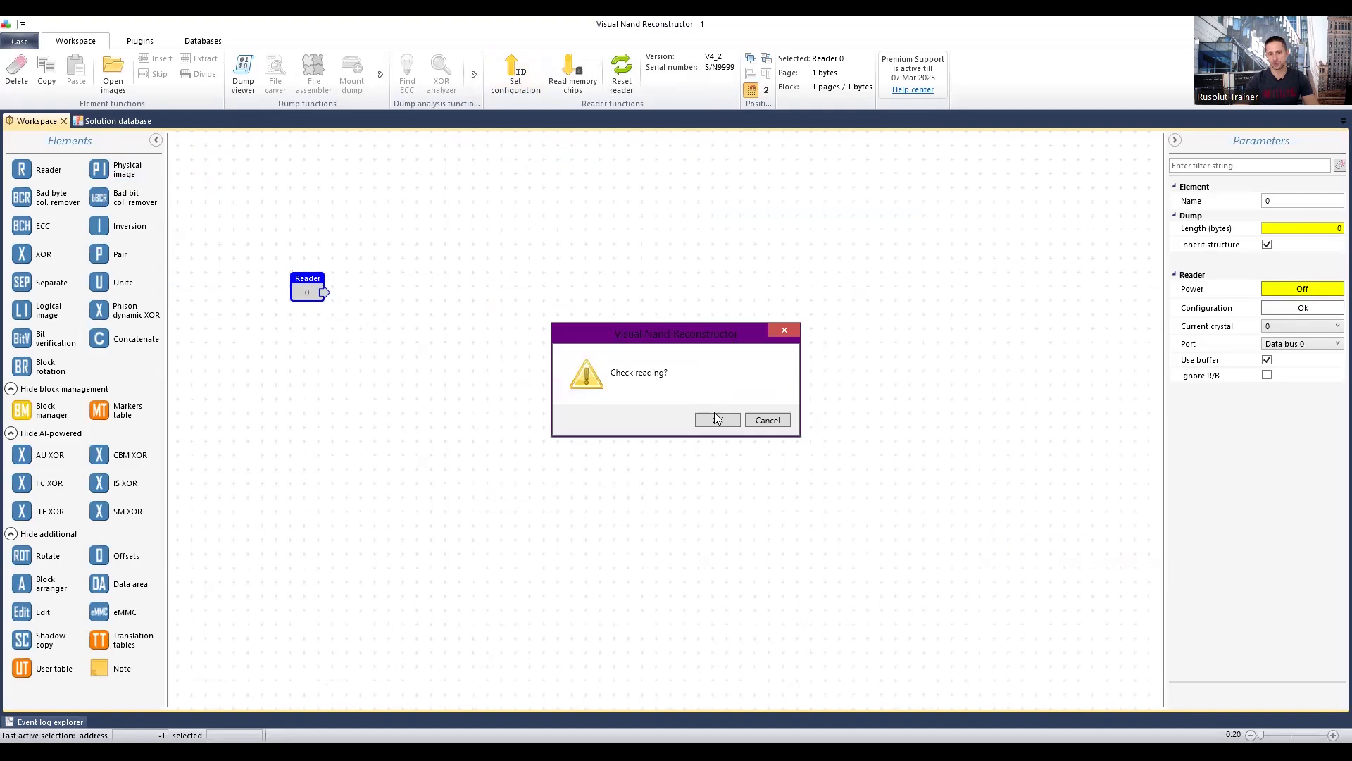
# Check the chip reading by examining the Reader 0 bitmap, then close the dump view
pyautogui.click(717, 421)
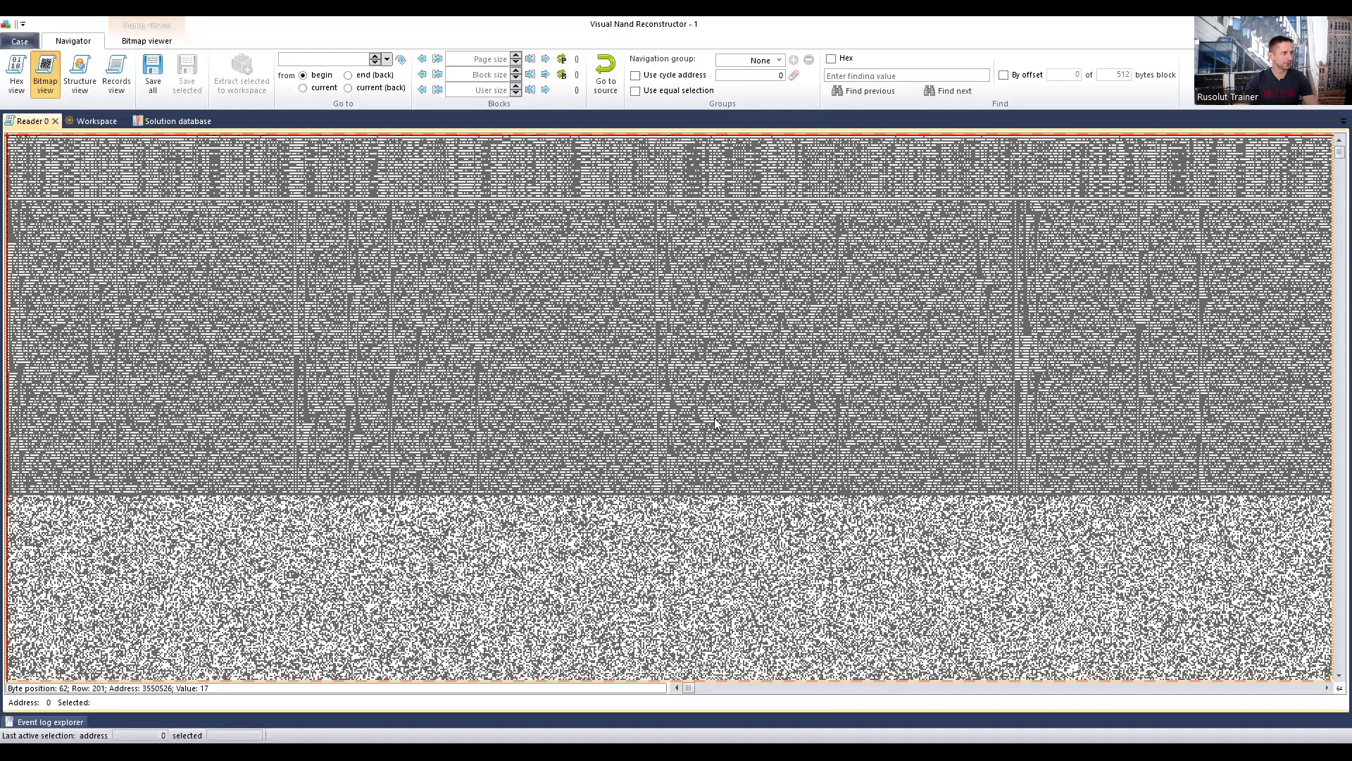
pyautogui.click(732, 321)
pyautogui.click(605, 329)
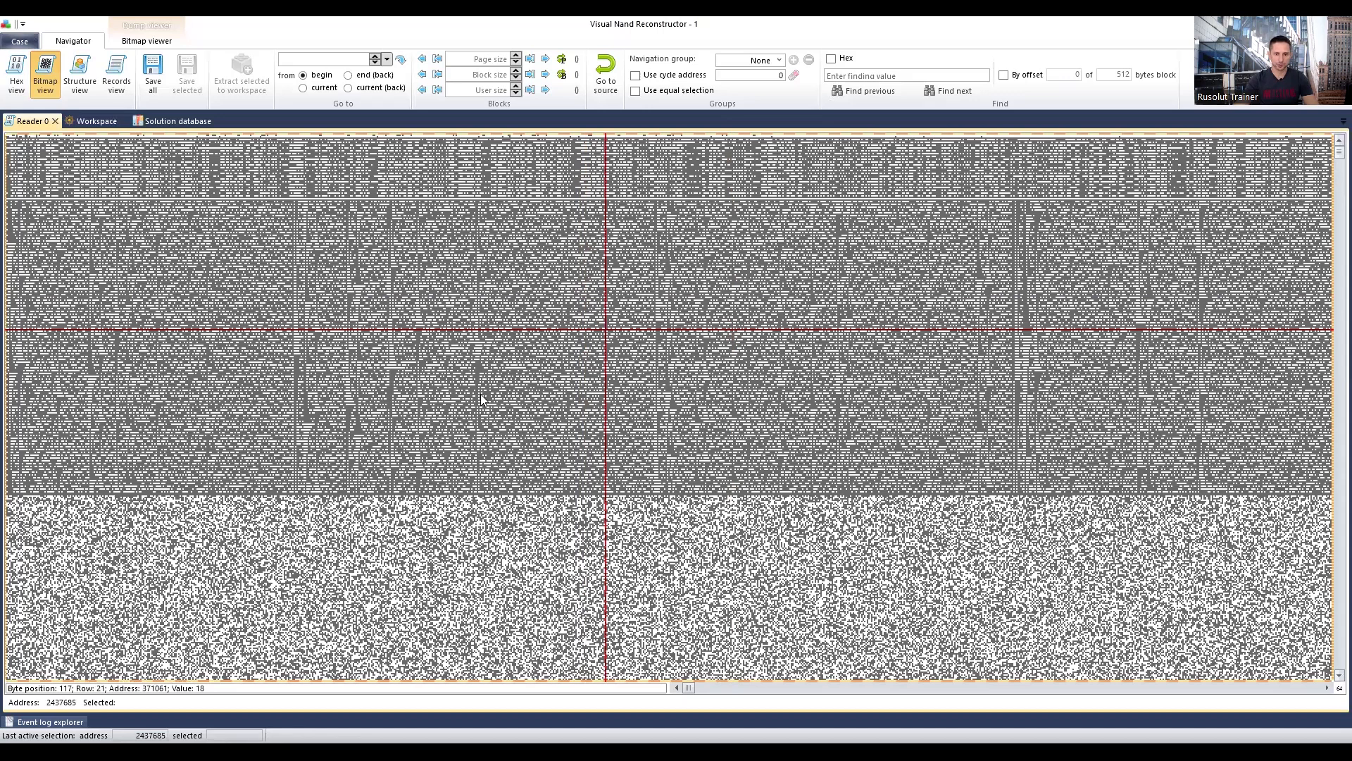
pyautogui.scroll(-5, 208, 183)
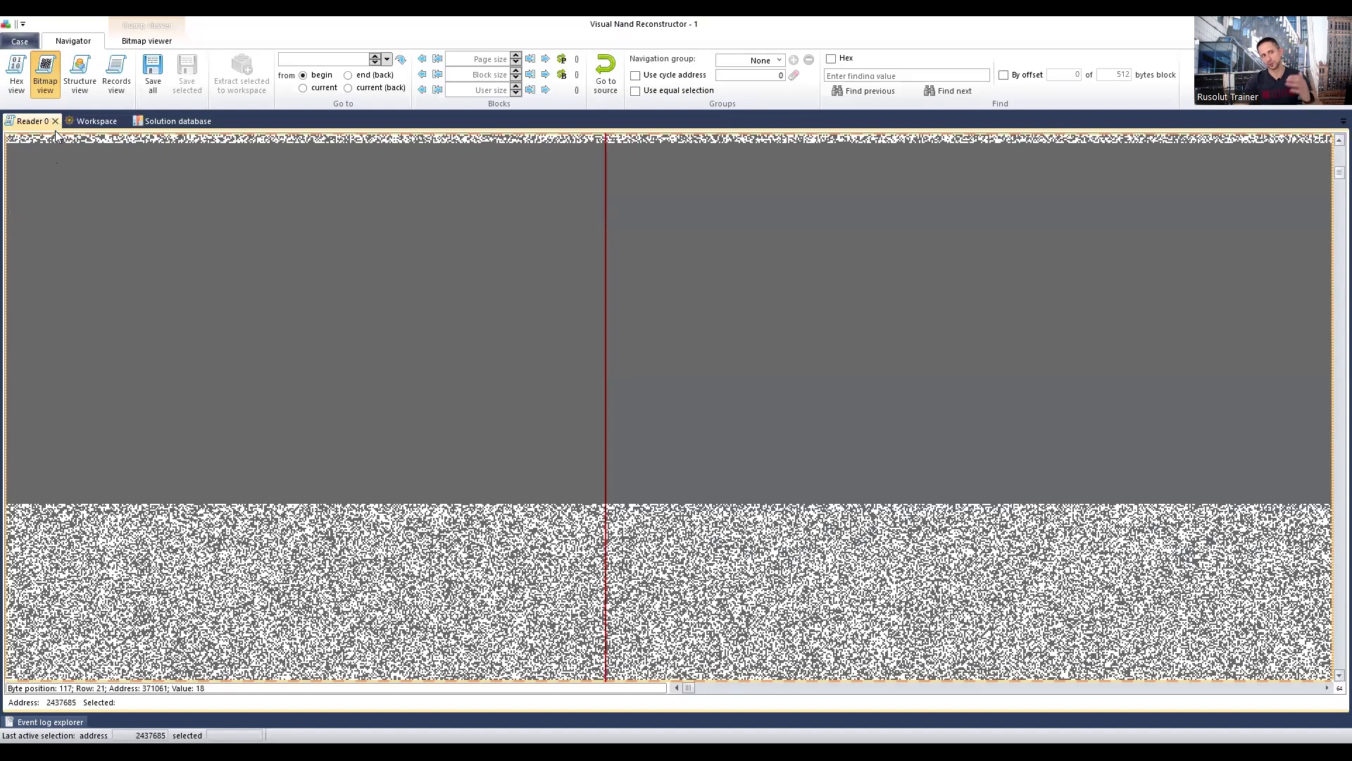
pyautogui.click(55, 121)
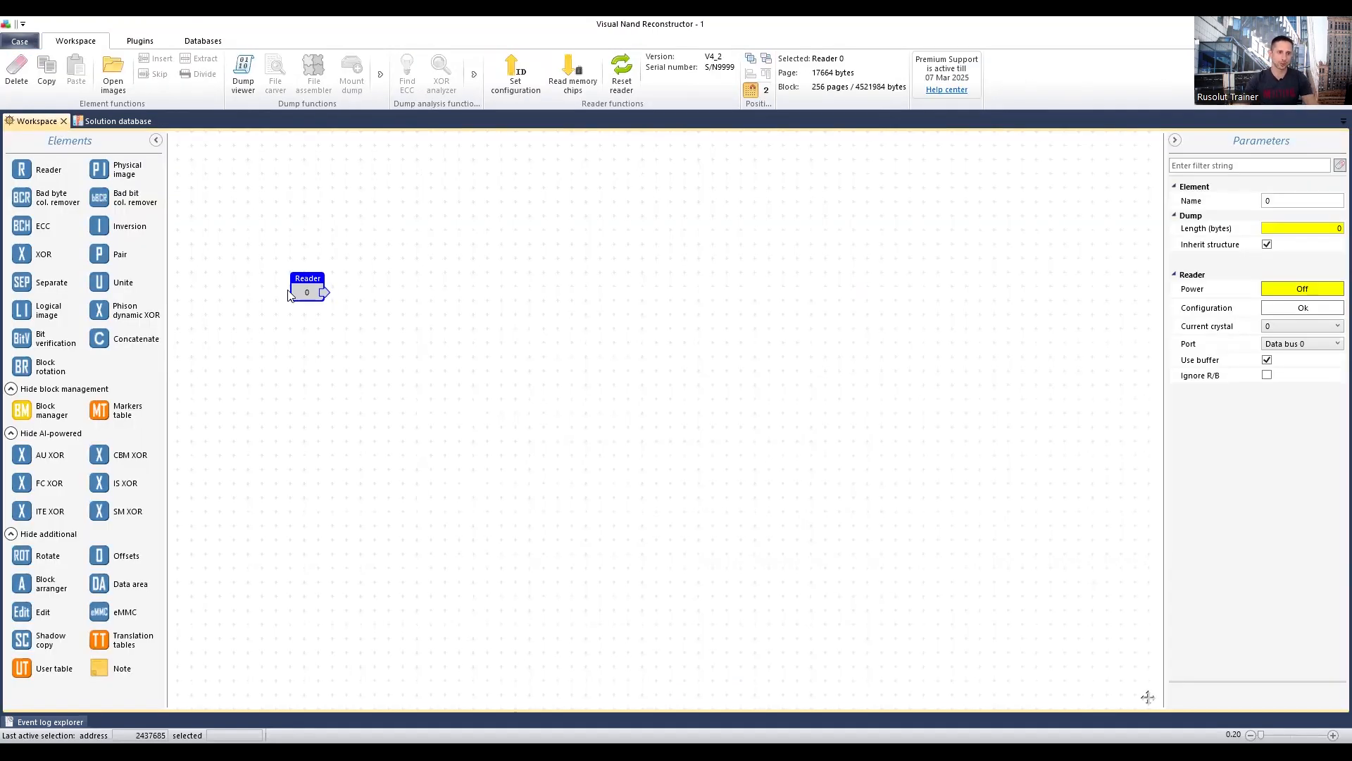
# Shift the Reader element slightly in the workspace and start reading memory chips with the number of chips set to 1
pyautogui.moveTo(307, 289); pyautogui.dragTo(290, 297)
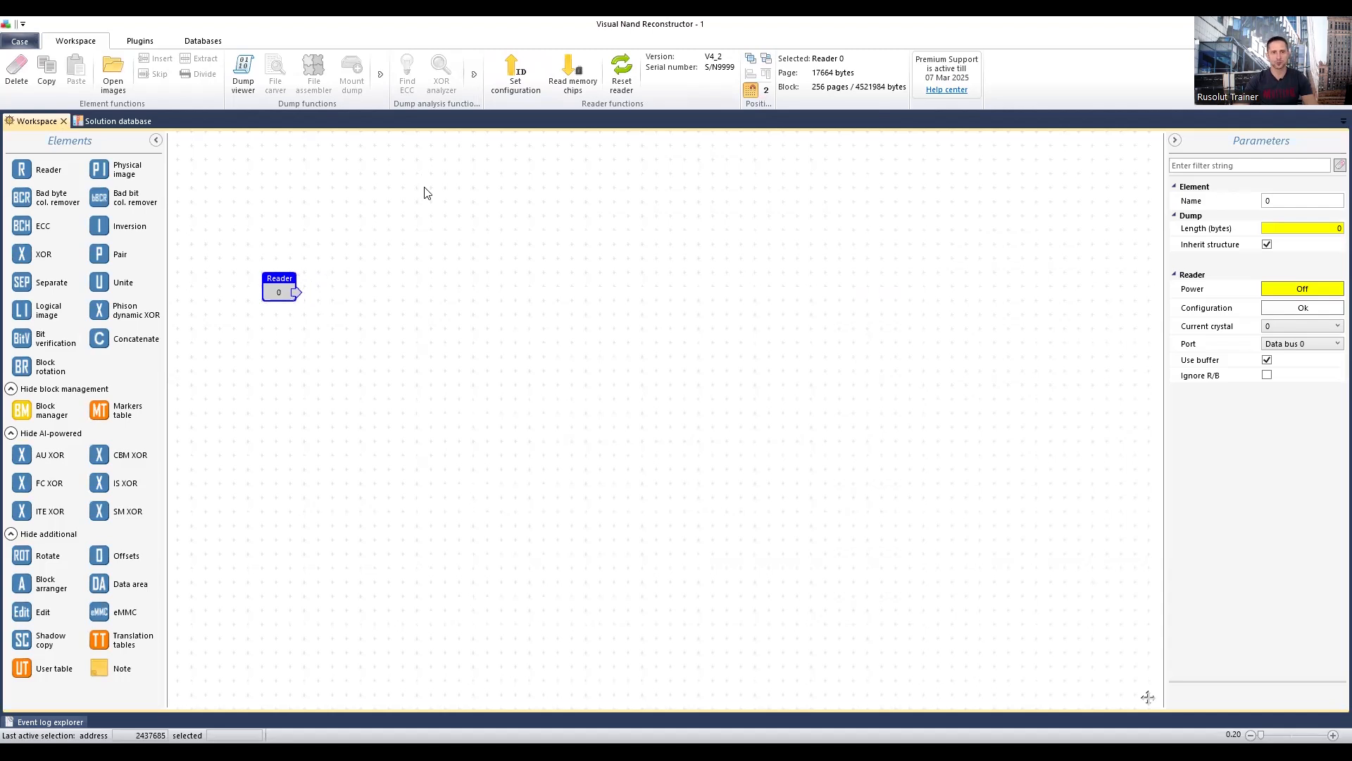
pyautogui.click(569, 77)
pyautogui.moveTo(725, 338); pyautogui.dragTo(711, 309)
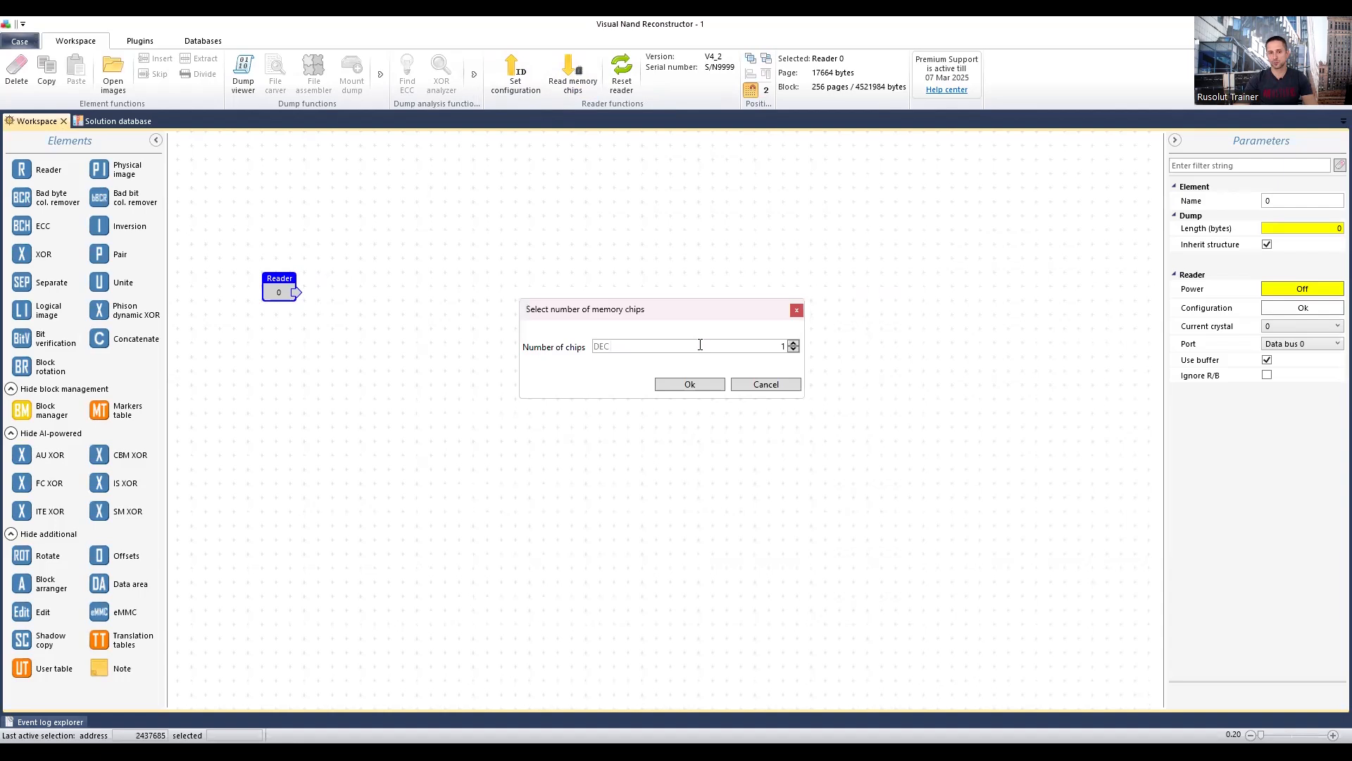
pyautogui.click(781, 343)
pyautogui.press('BackSpace')
pyautogui.write('1')
pyautogui.press('Return')
pyautogui.moveTo(656, 333); pyautogui.dragTo(643, 333)
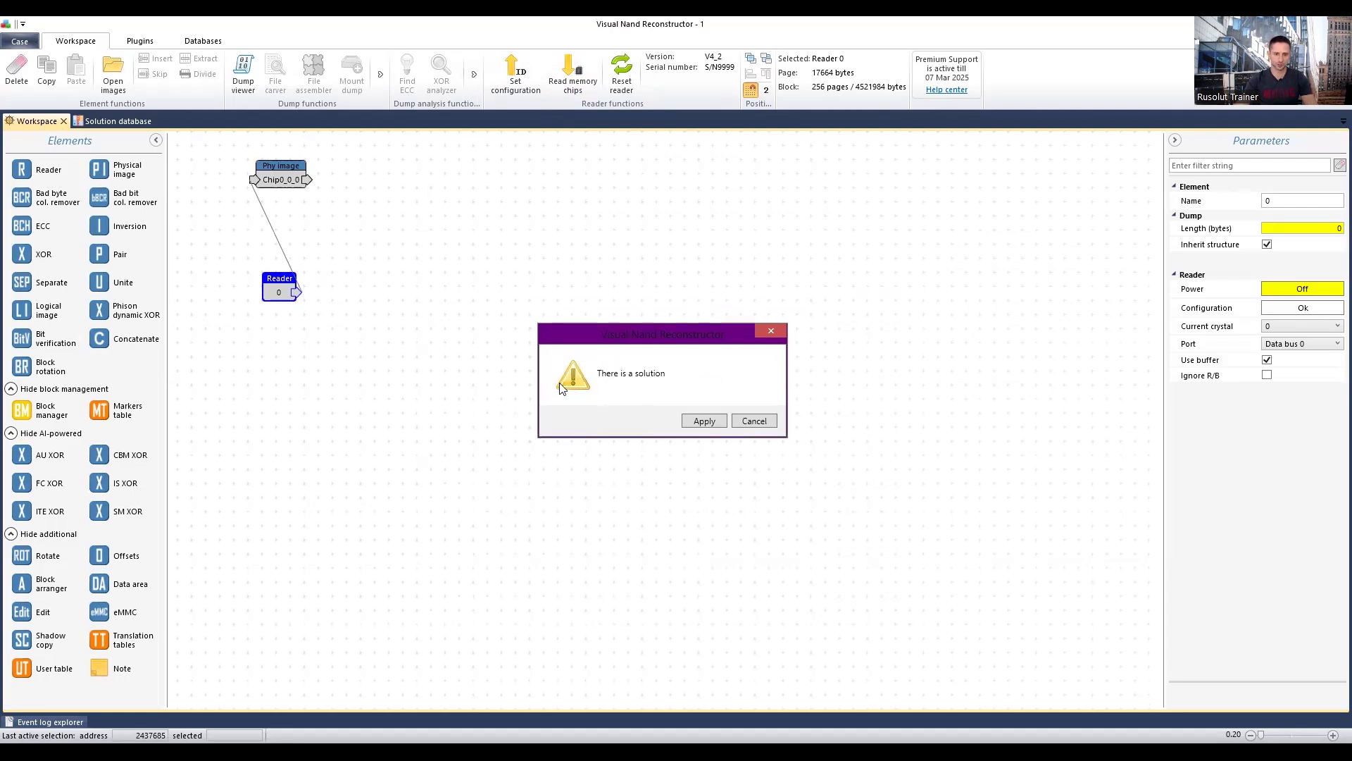
# Apply the offered solution to the case and decline to insert Chip0 for reading
pyautogui.click(702, 421)
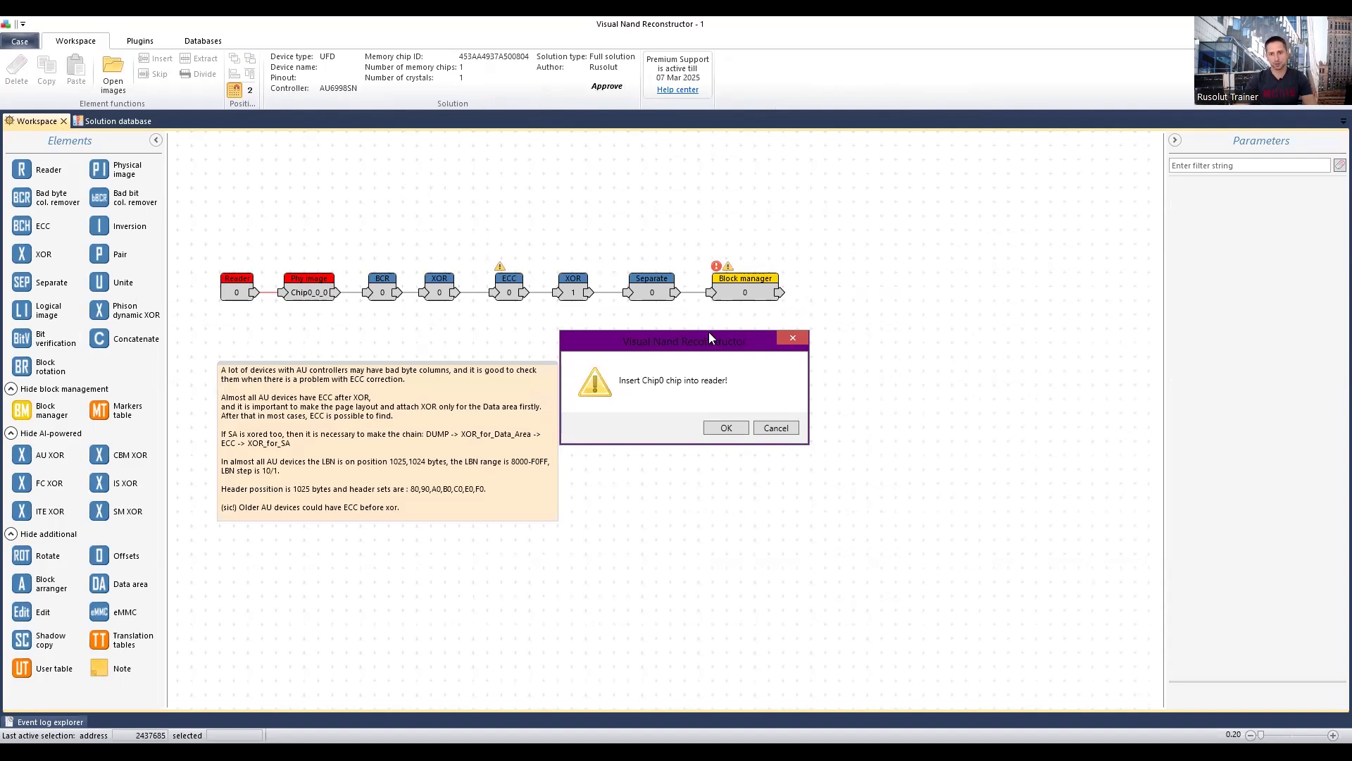
pyautogui.moveTo(715, 337); pyautogui.dragTo(719, 339)
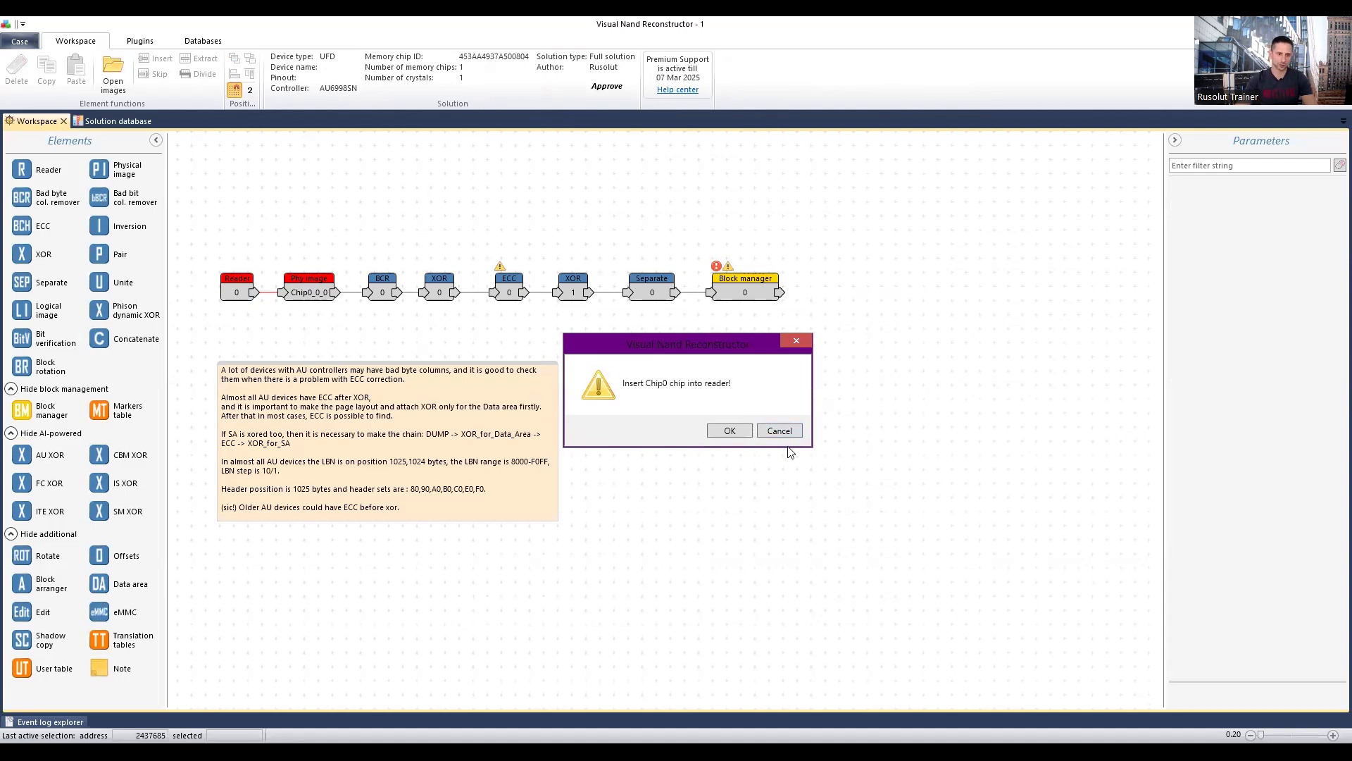
pyautogui.click(783, 433)
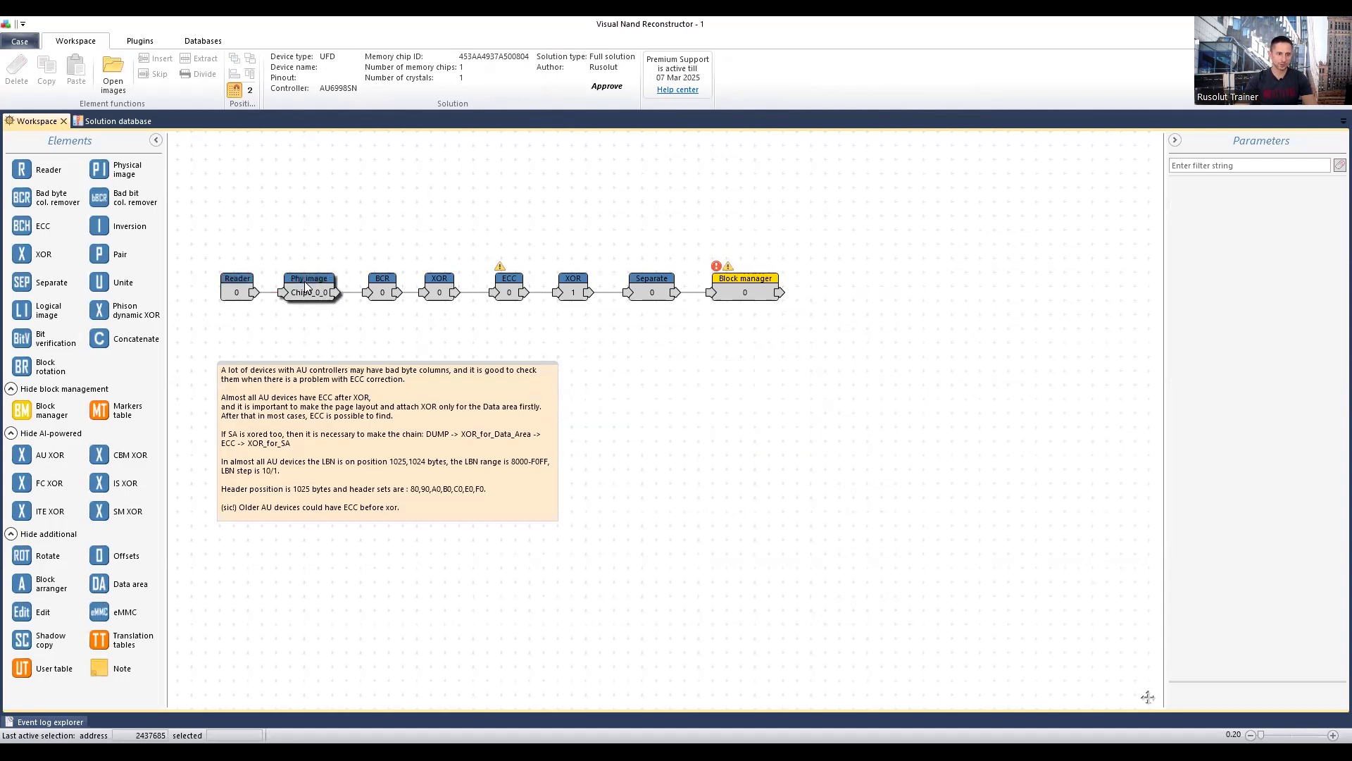
# Inspect the dump file selection of the Chip0_0_0 physical image and cancel it without choosing a file
pyautogui.click(304, 281)
pyautogui.click(1335, 271)
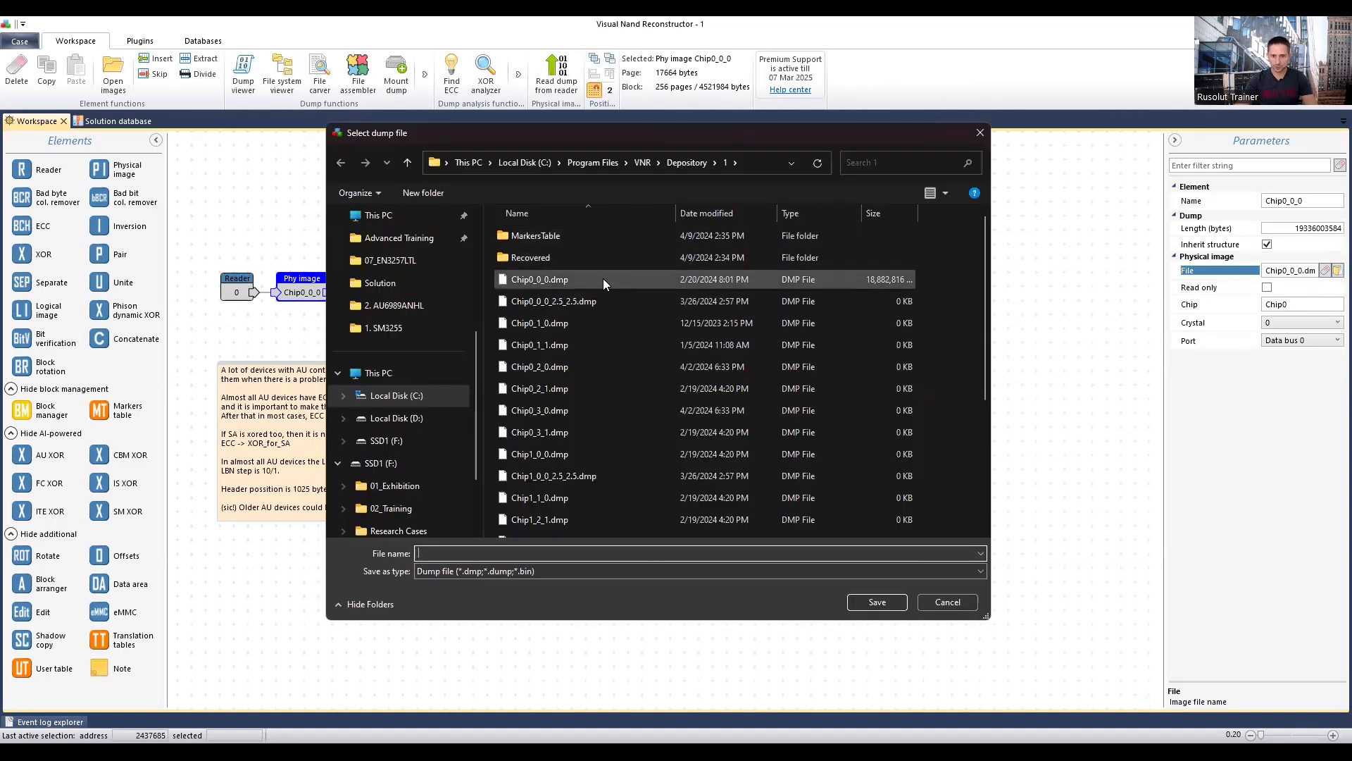
pyautogui.click(953, 600)
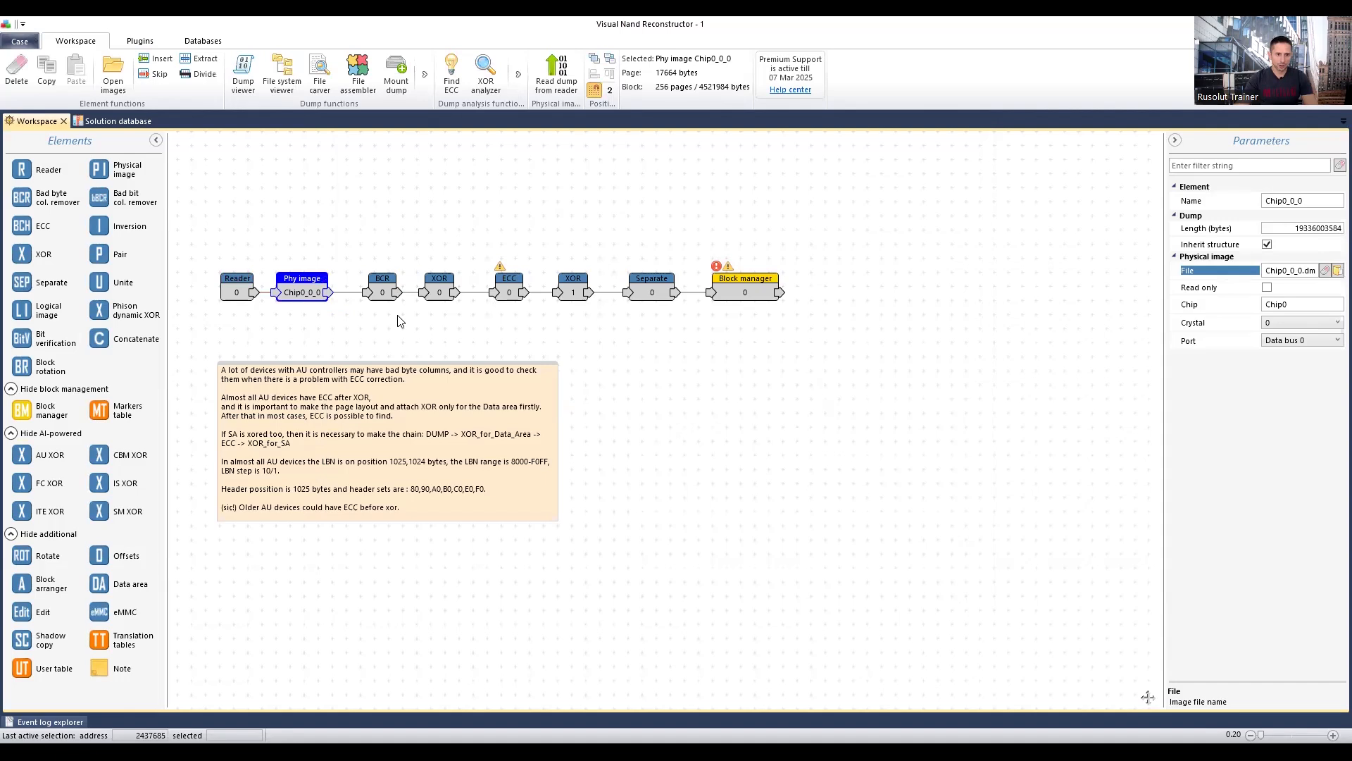
# Open block management for Block manager 0 and review the solution's stored filter, sort and insert commands
pyautogui.moveTo(745, 296); pyautogui.dragTo(732, 296)
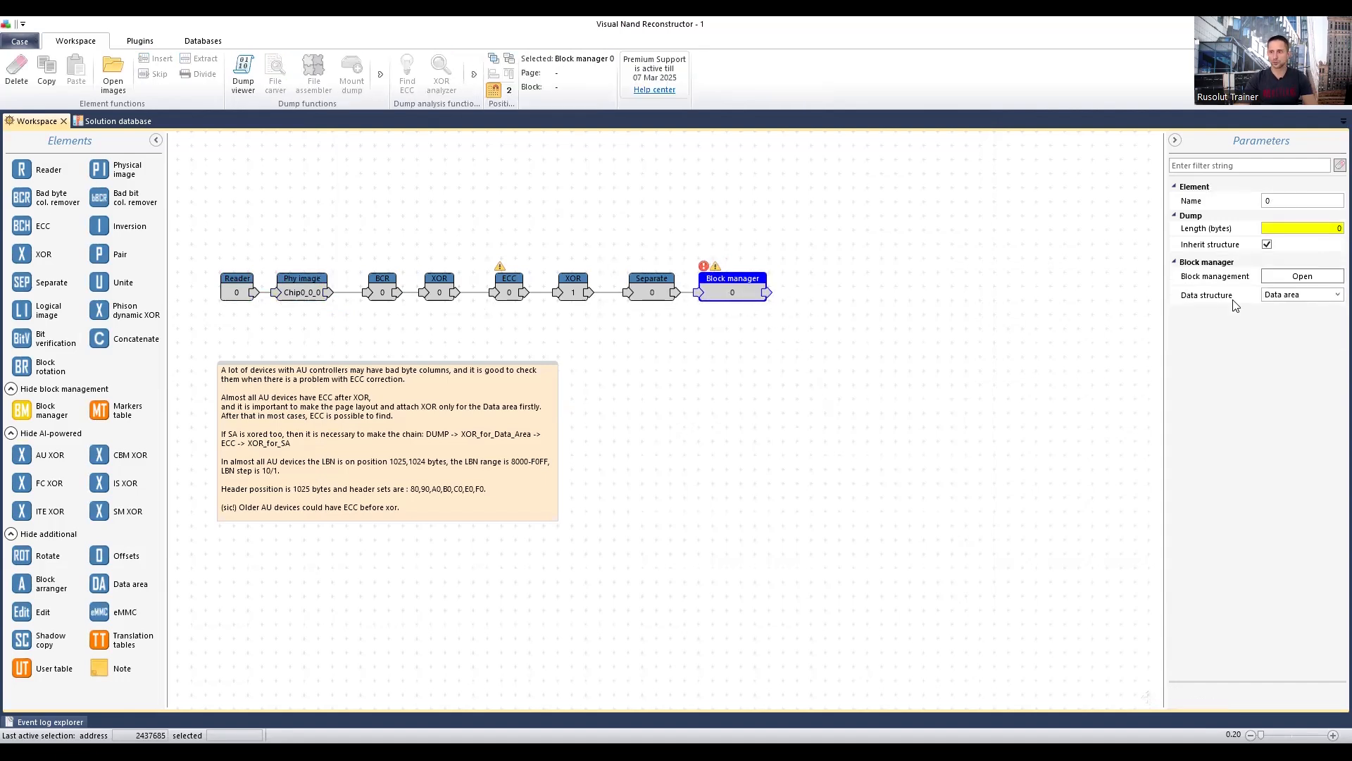
pyautogui.click(1303, 276)
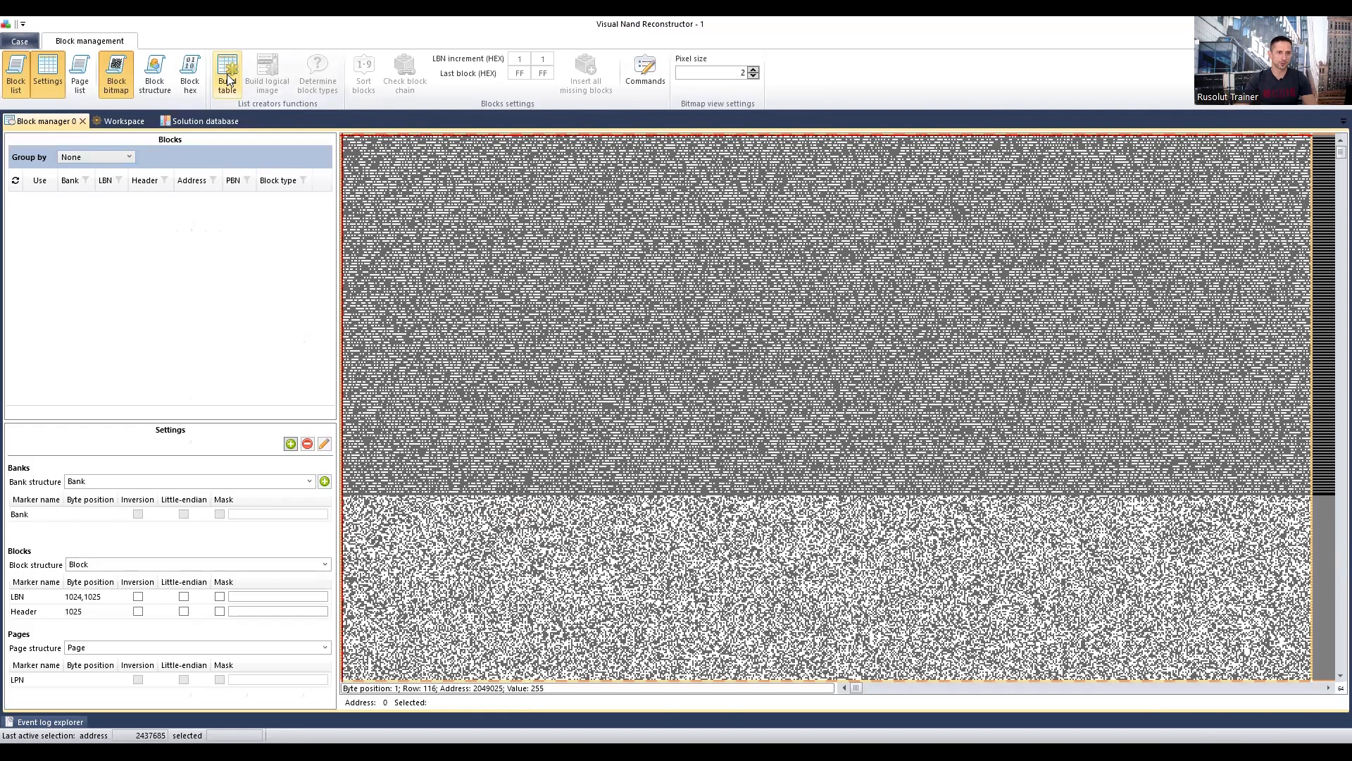
pyautogui.click(647, 88)
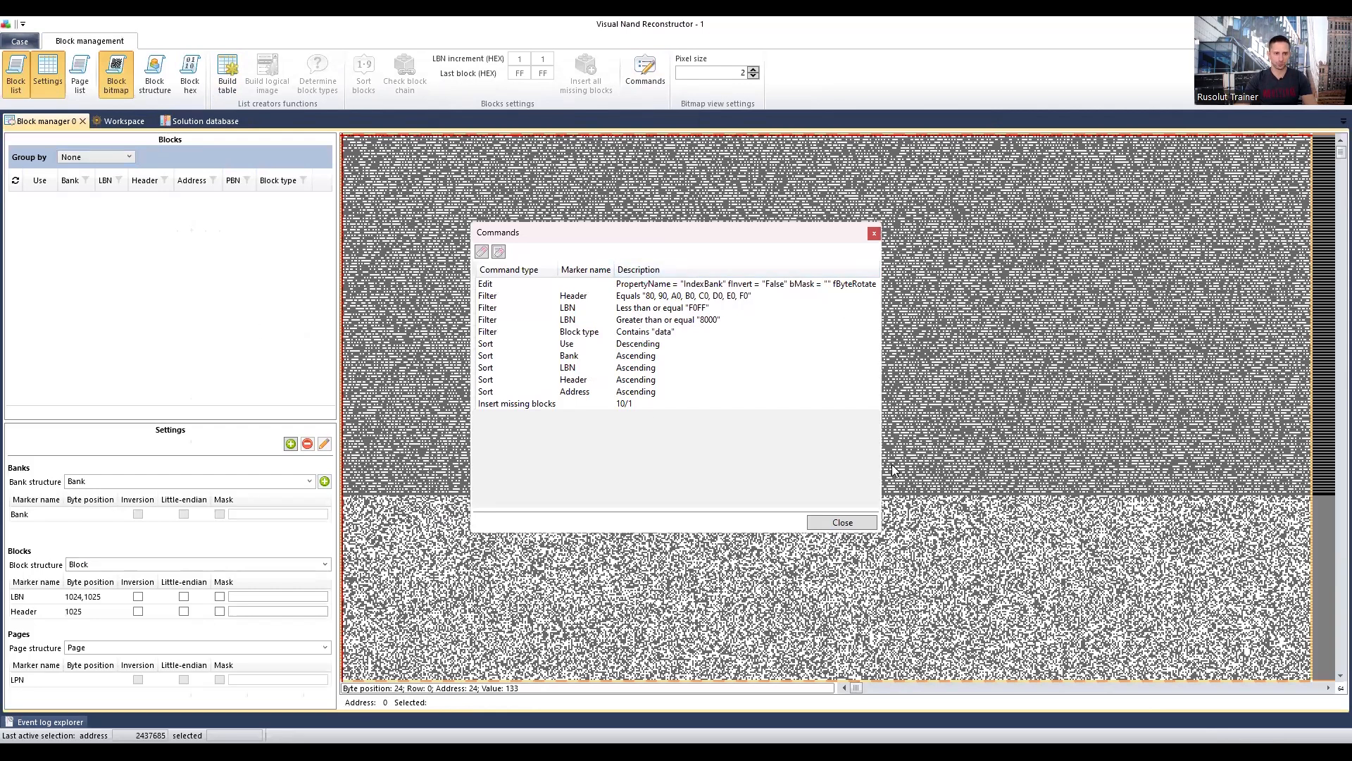
pyautogui.click(875, 233)
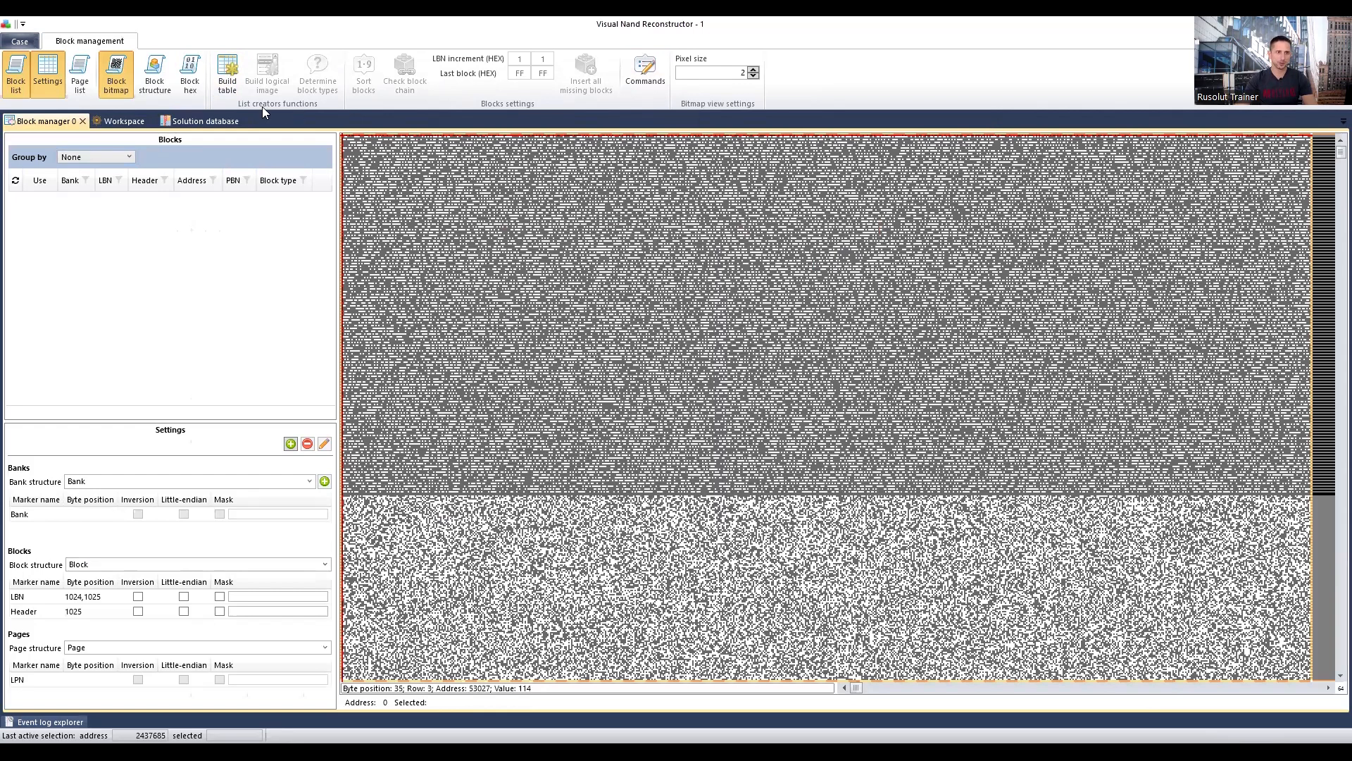
# Build the block table, loading block types from Block manager 0.psf
pyautogui.click(227, 80)
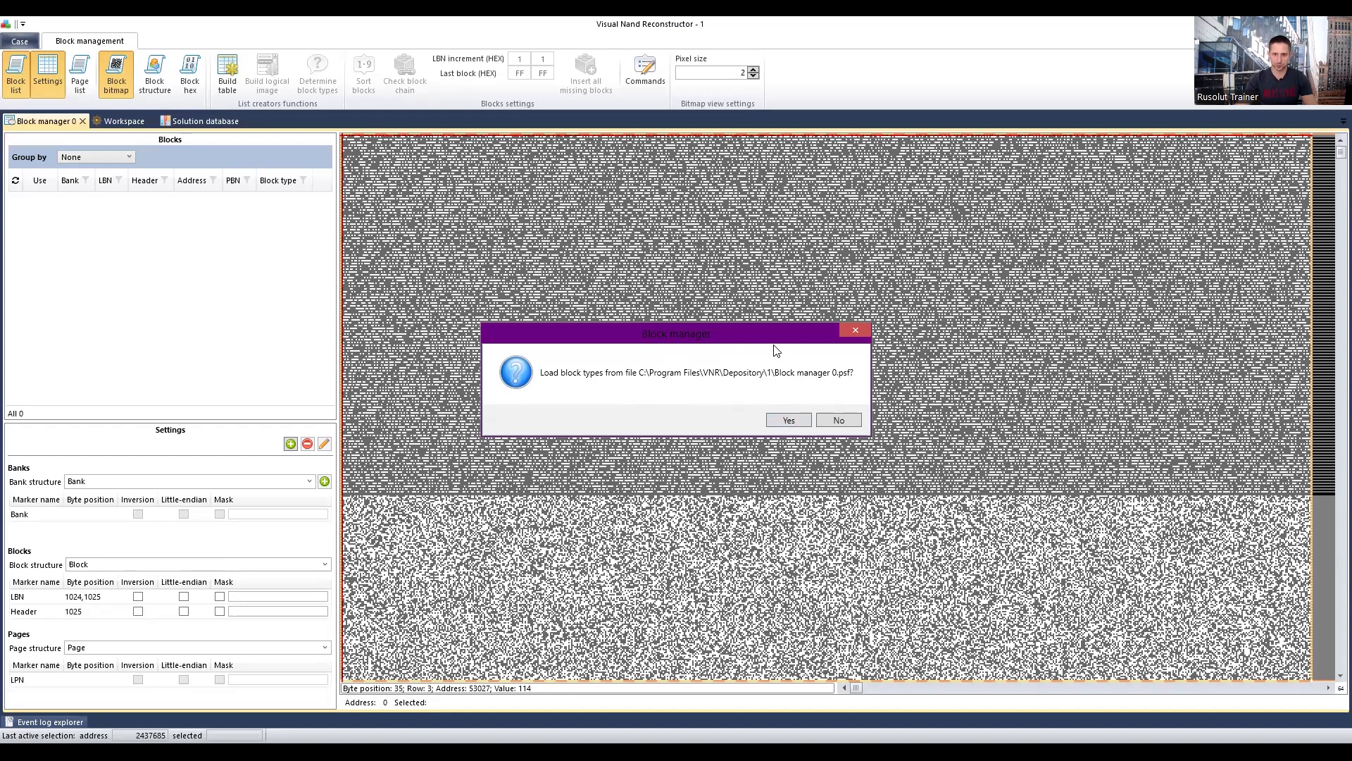
pyautogui.moveTo(778, 335); pyautogui.dragTo(789, 333)
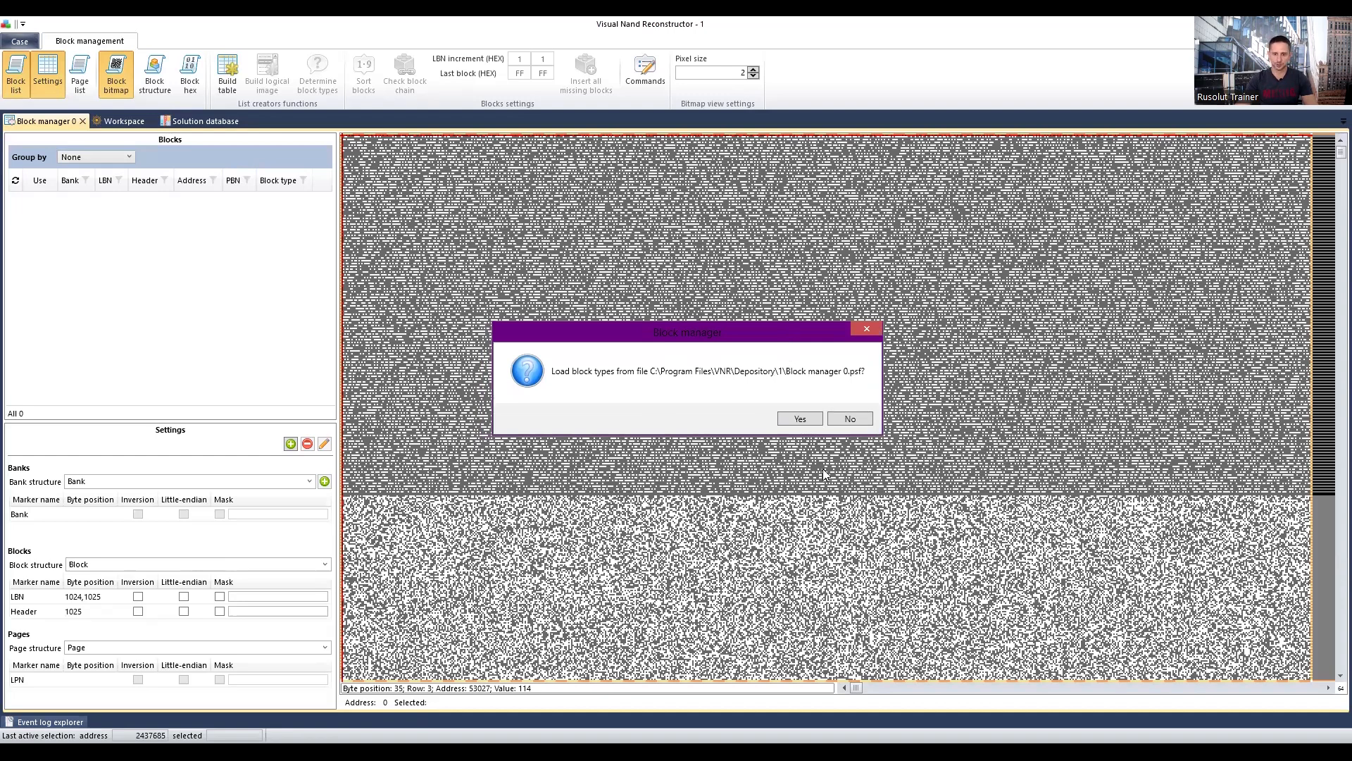
pyautogui.click(801, 420)
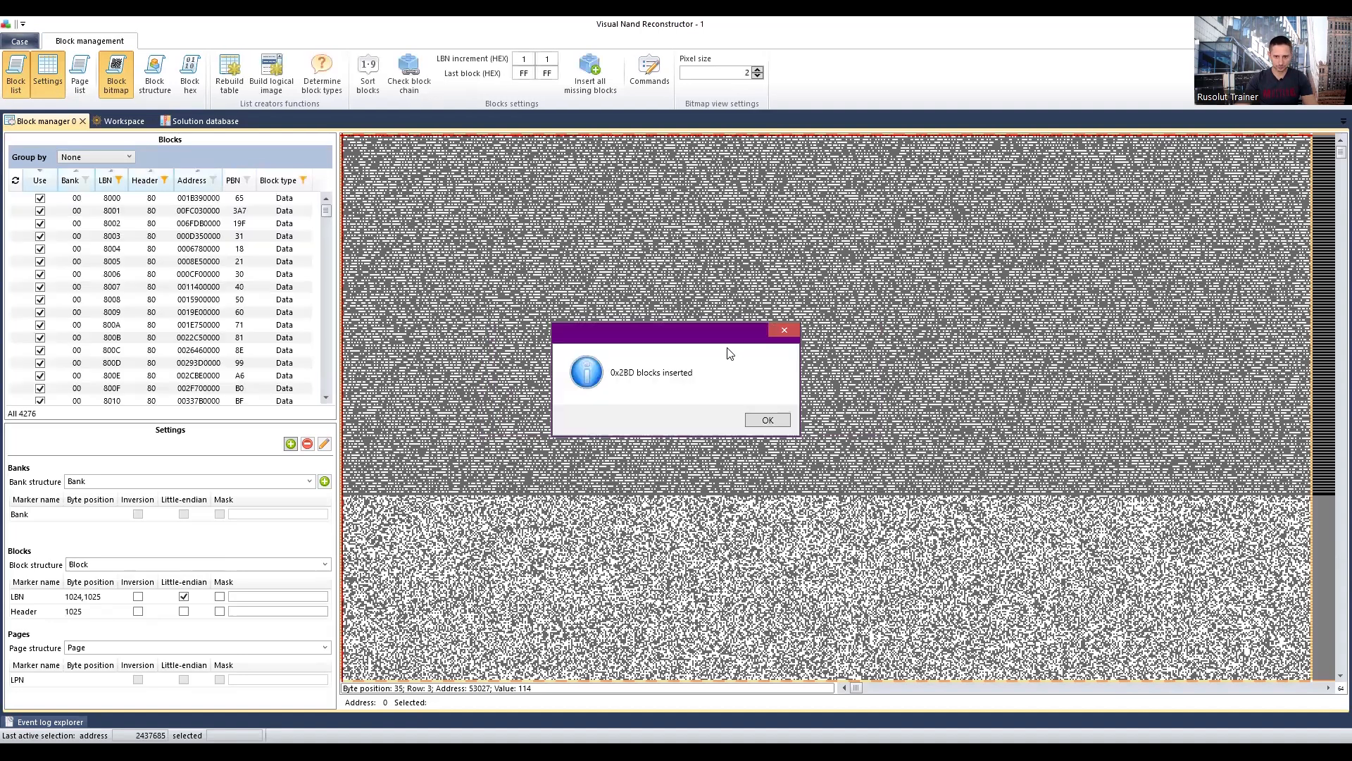
pyautogui.click(773, 423)
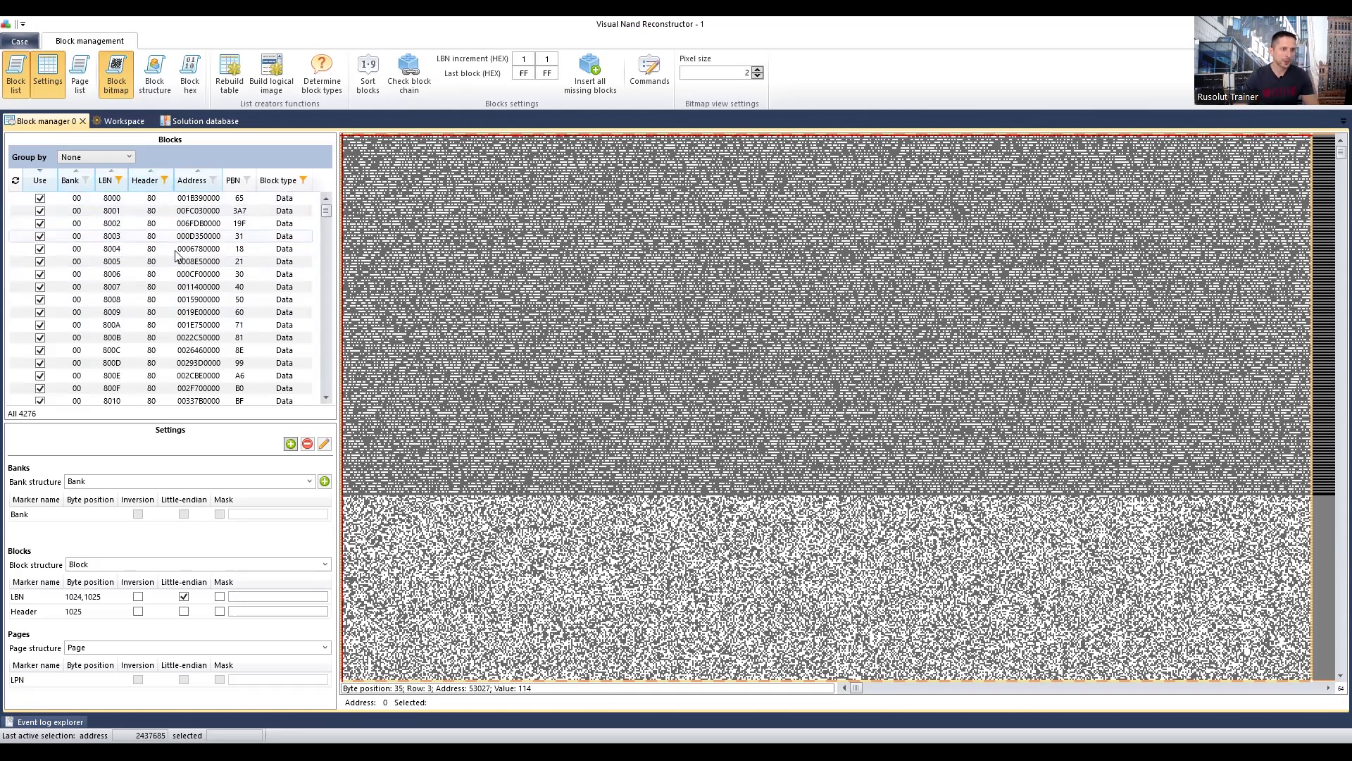
# View the first block's bitmap, check the block chain for errors and look through the block list
pyautogui.click(130, 201)
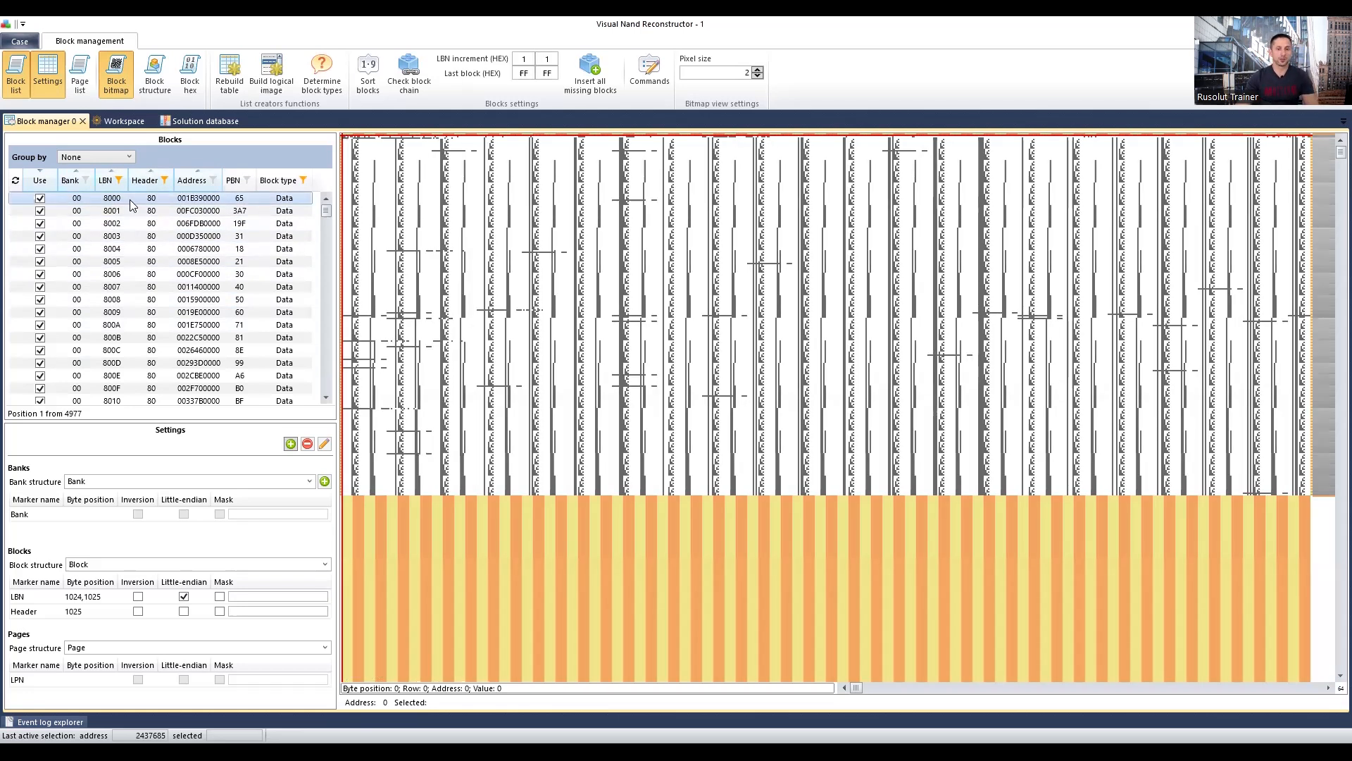
pyautogui.click(411, 76)
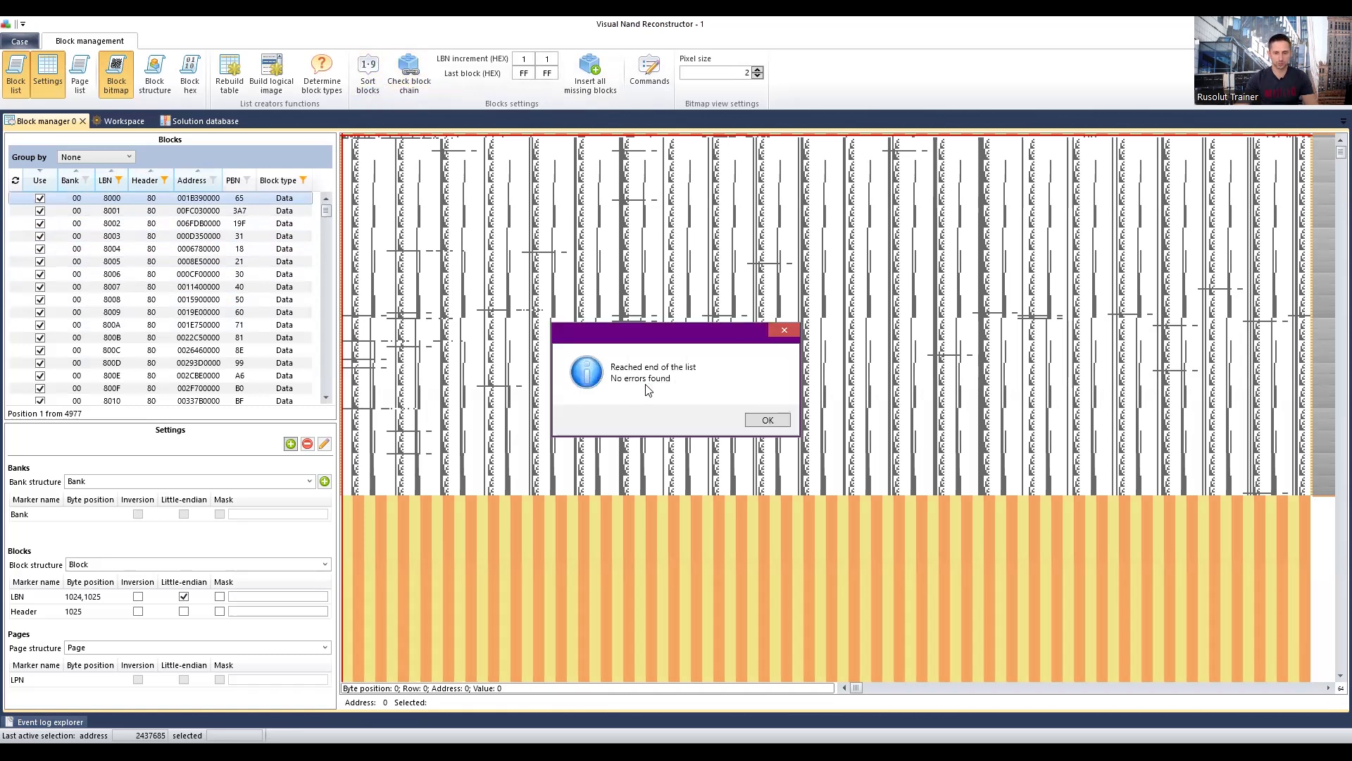
pyautogui.click(768, 420)
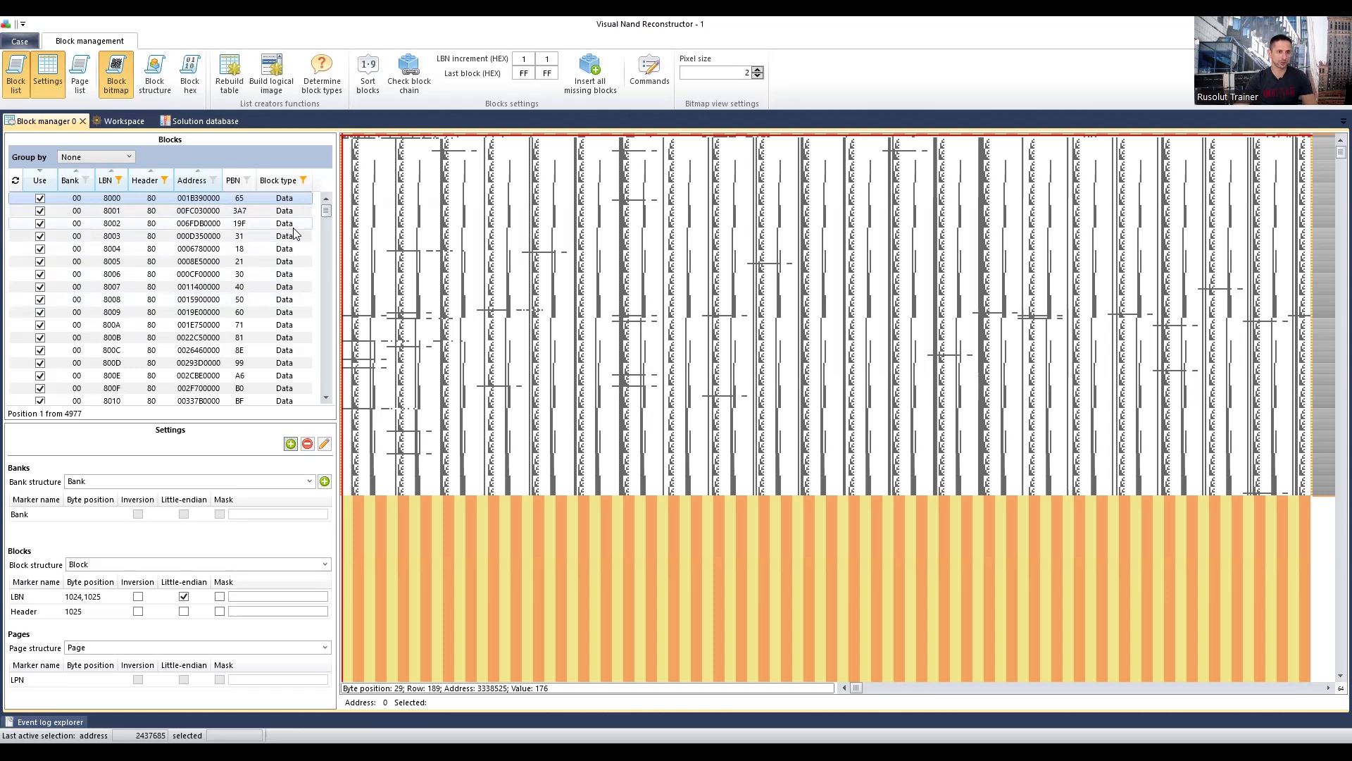
pyautogui.moveTo(326, 210); pyautogui.dragTo(327, 219)
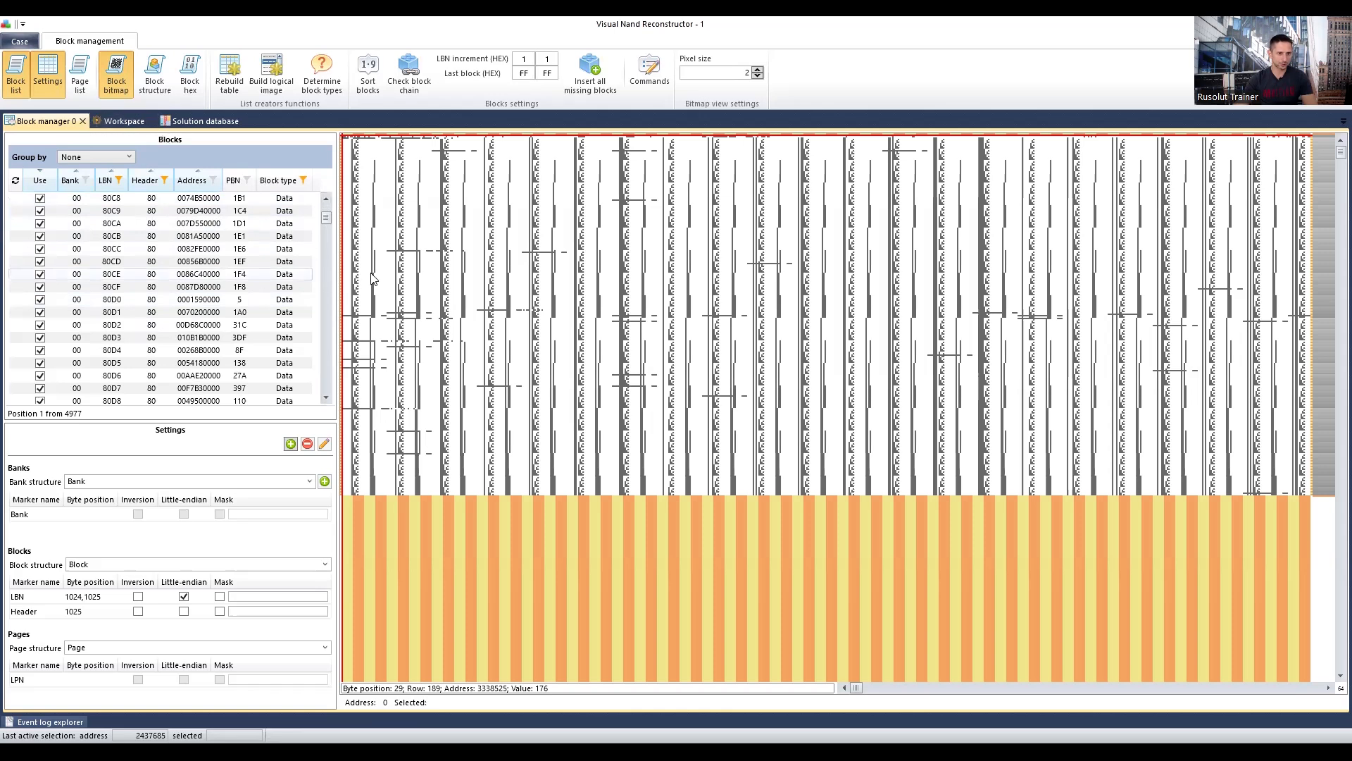
# Look at the inserted Empty 0xFF blocks of bank 02, viewing the bitmaps of LBNs 90D2, 90D6 and 90DB
pyautogui.moveTo(328, 220); pyautogui.dragTo(334, 297)
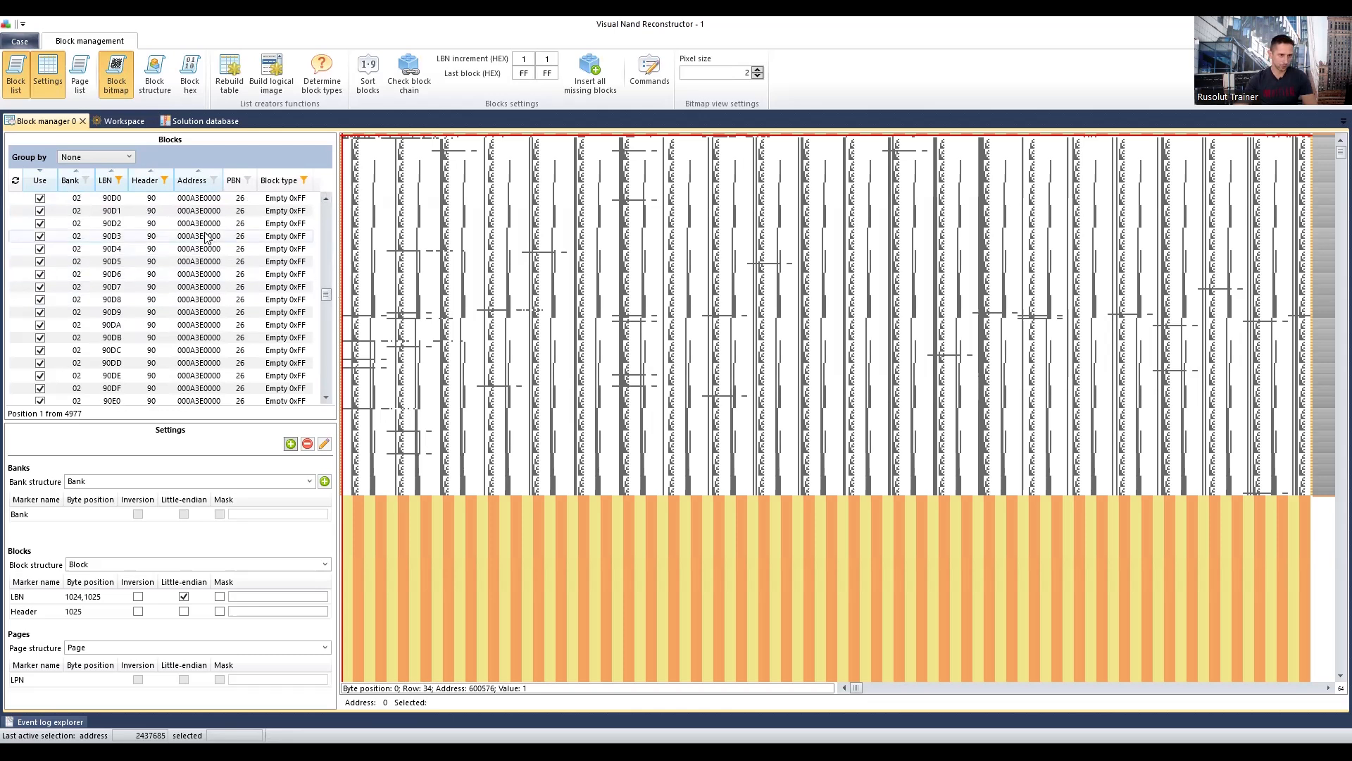
pyautogui.click(215, 300)
pyautogui.click(274, 226)
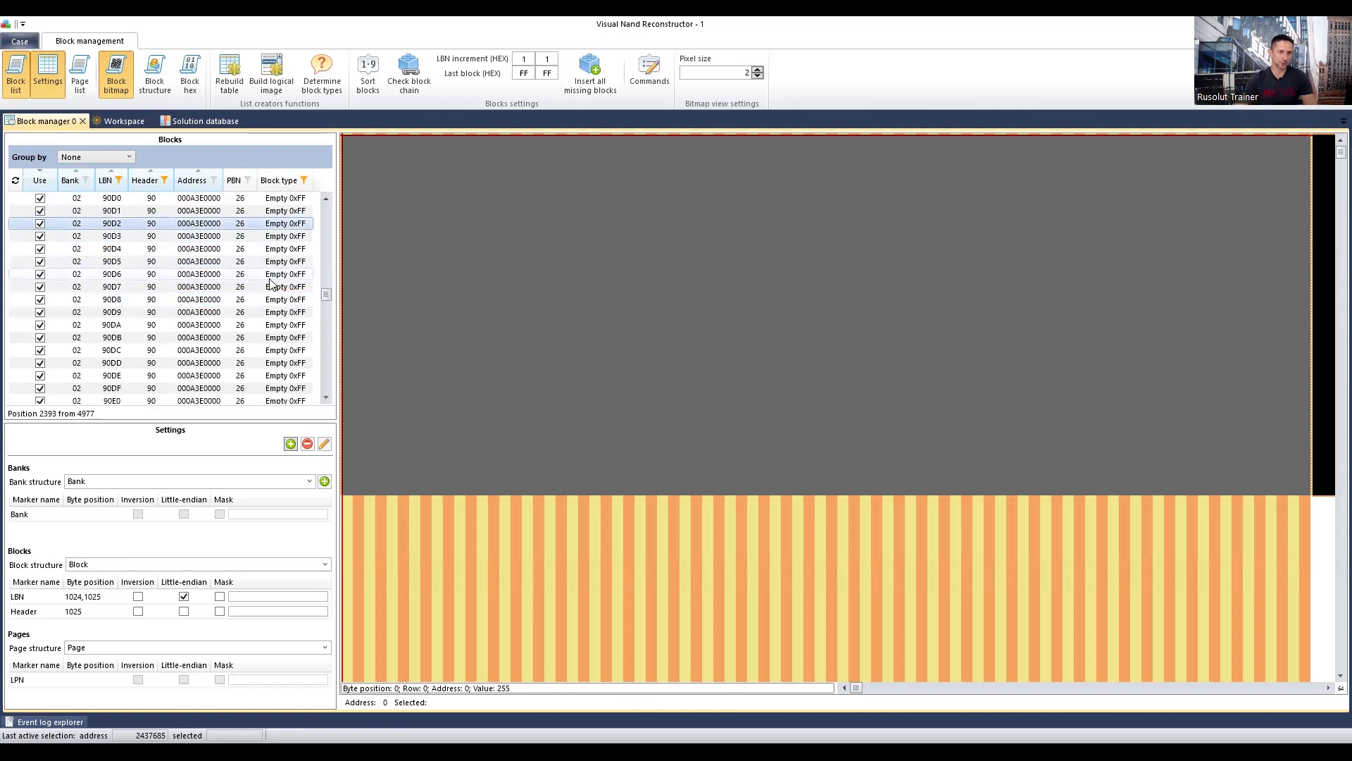
pyautogui.click(270, 278)
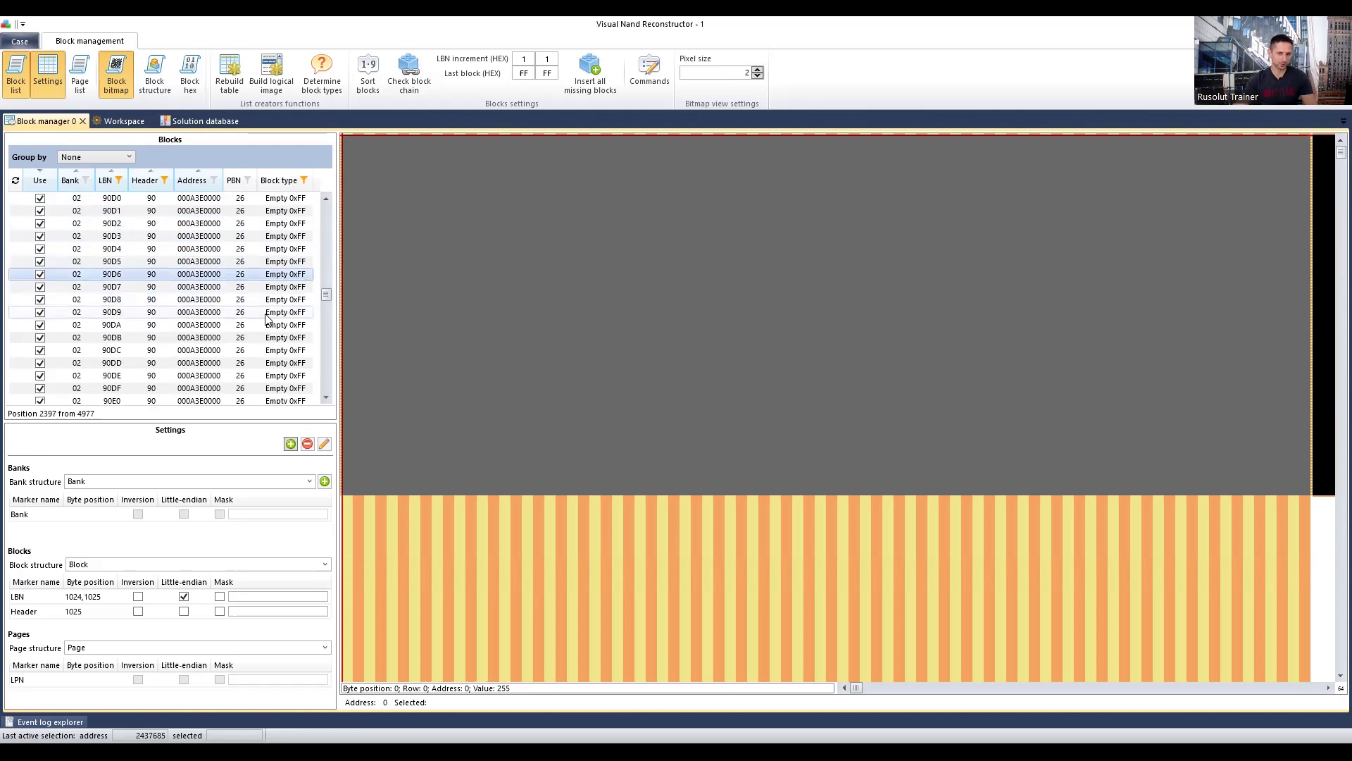
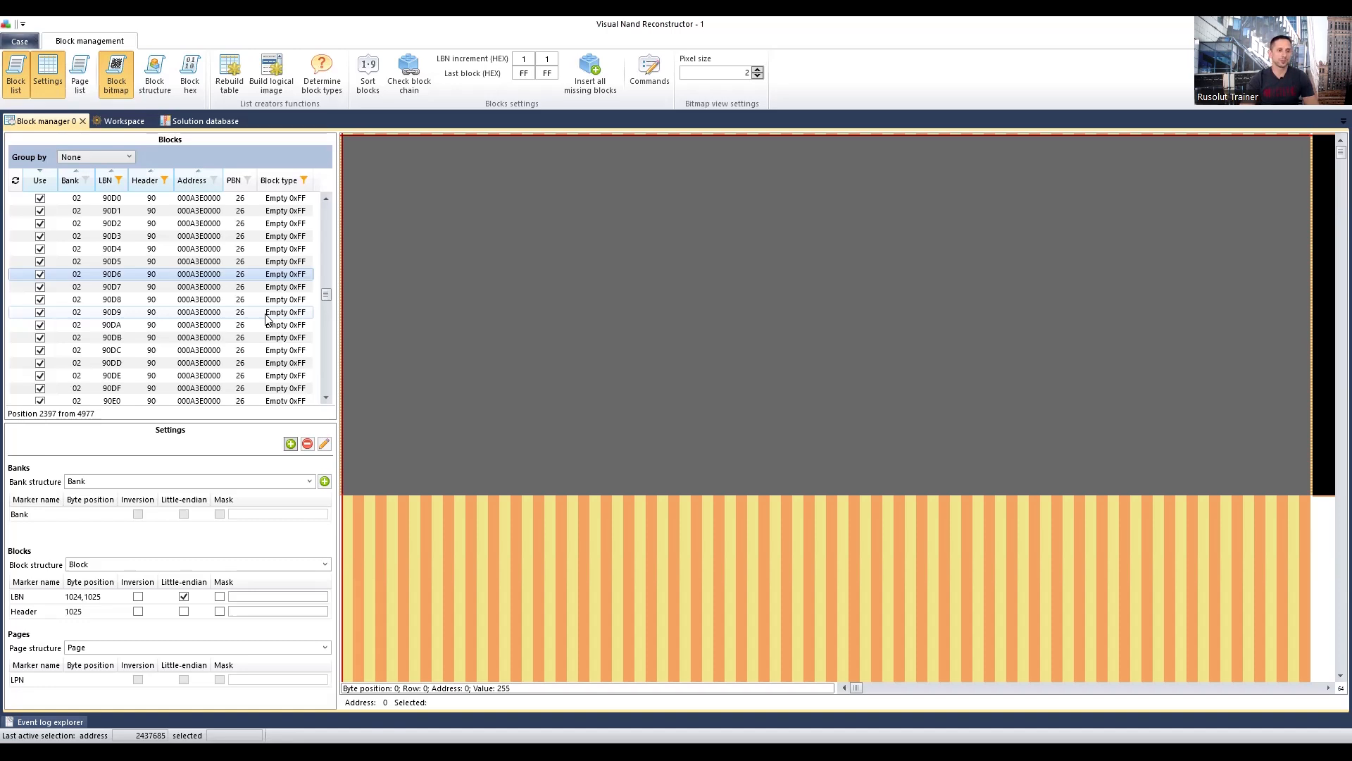
pyautogui.click(281, 337)
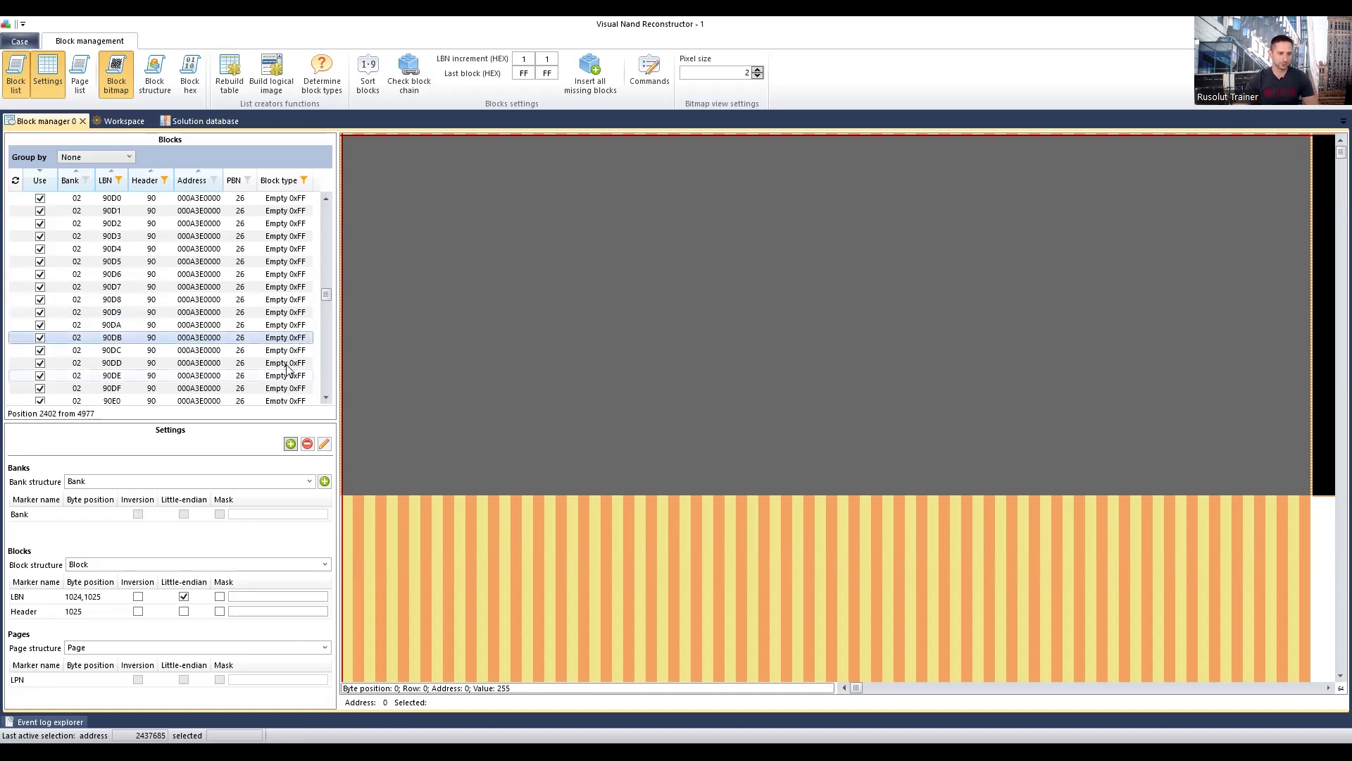
# Build the logical image with the Default option and look through the Block manager 0 dump as a bitmap
pyautogui.click(282, 86)
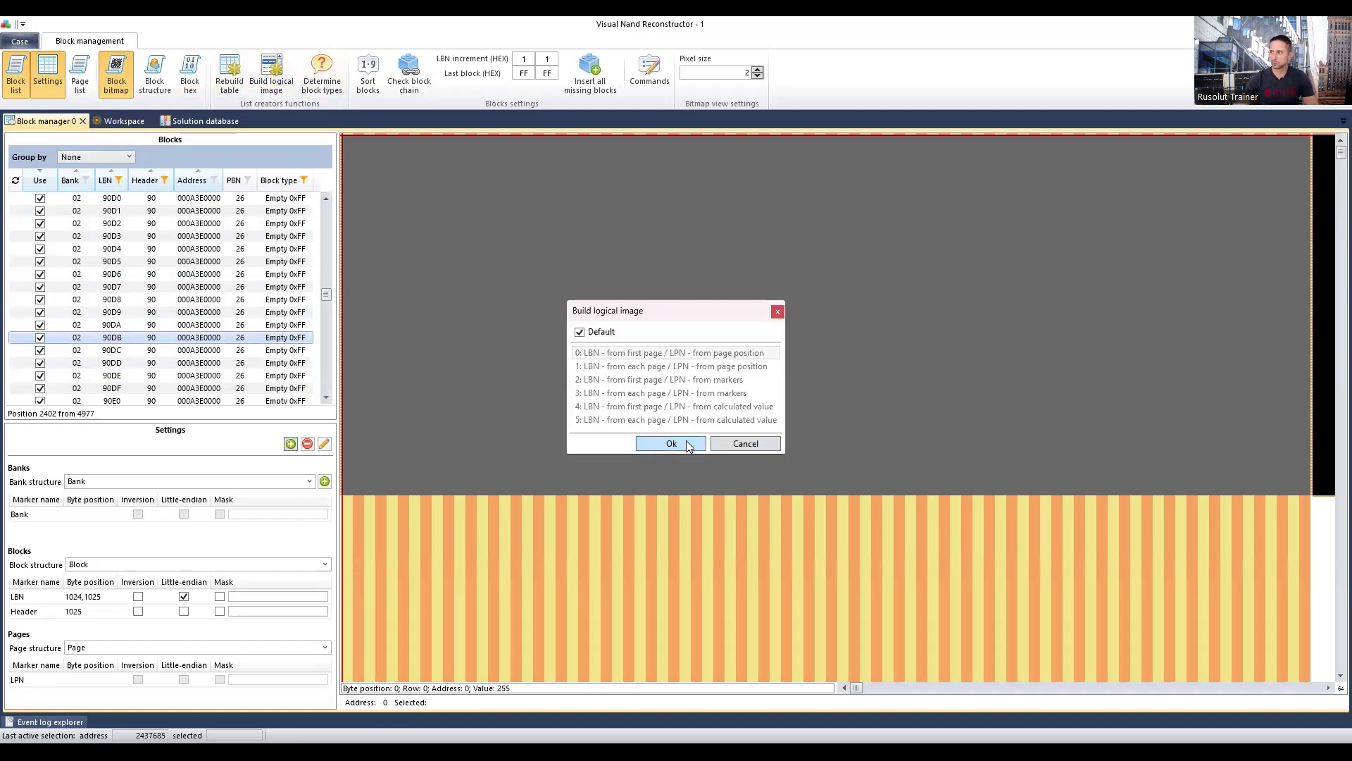
pyautogui.click(687, 443)
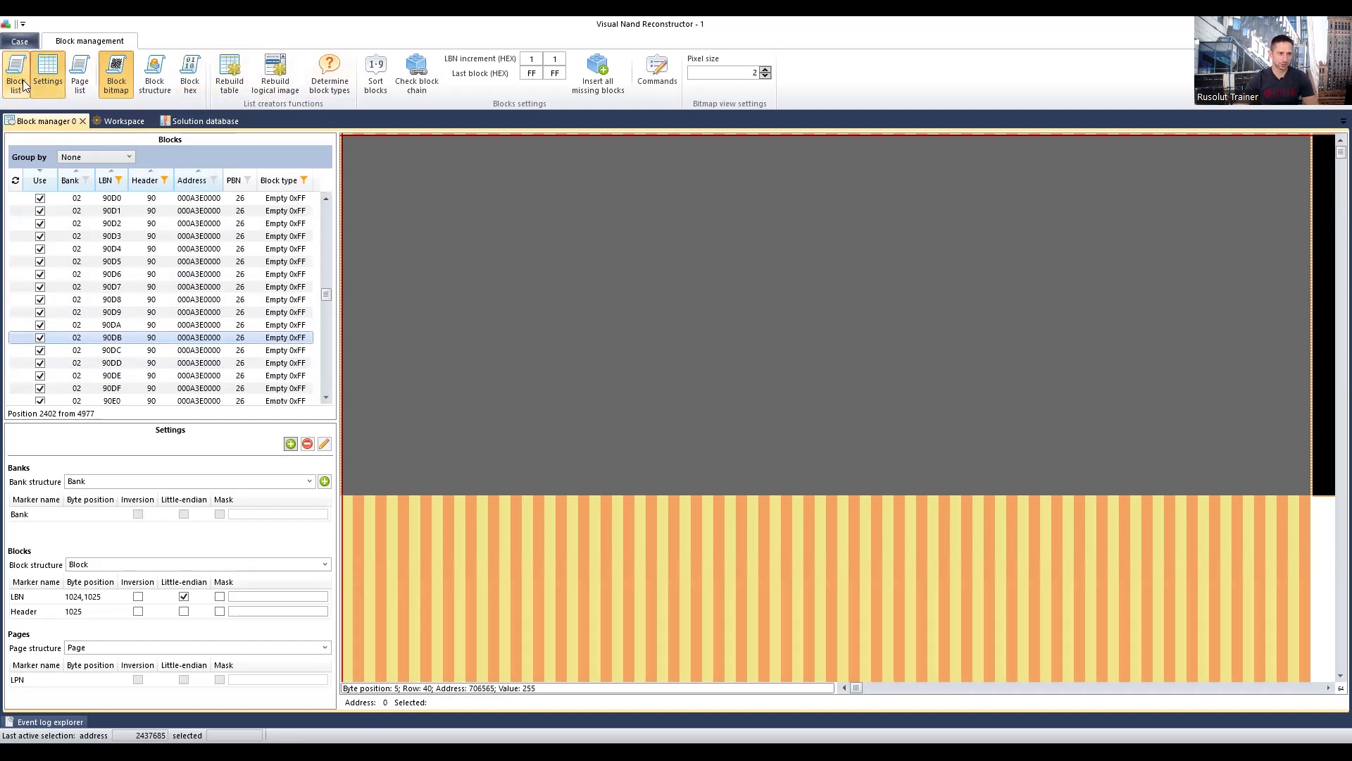
pyautogui.click(117, 123)
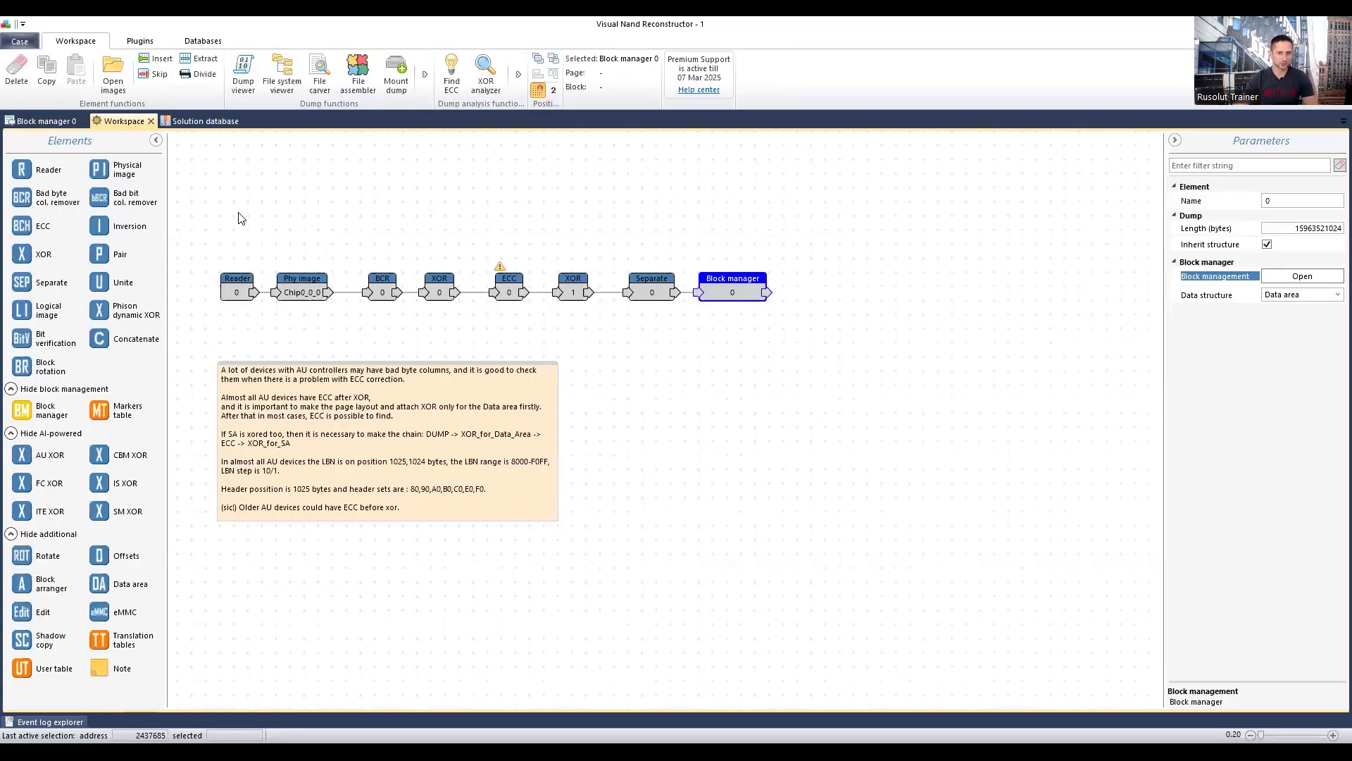
pyautogui.doubleClick(737, 291)
pyautogui.moveTo(1332, 163); pyautogui.dragTo(1332, 569)
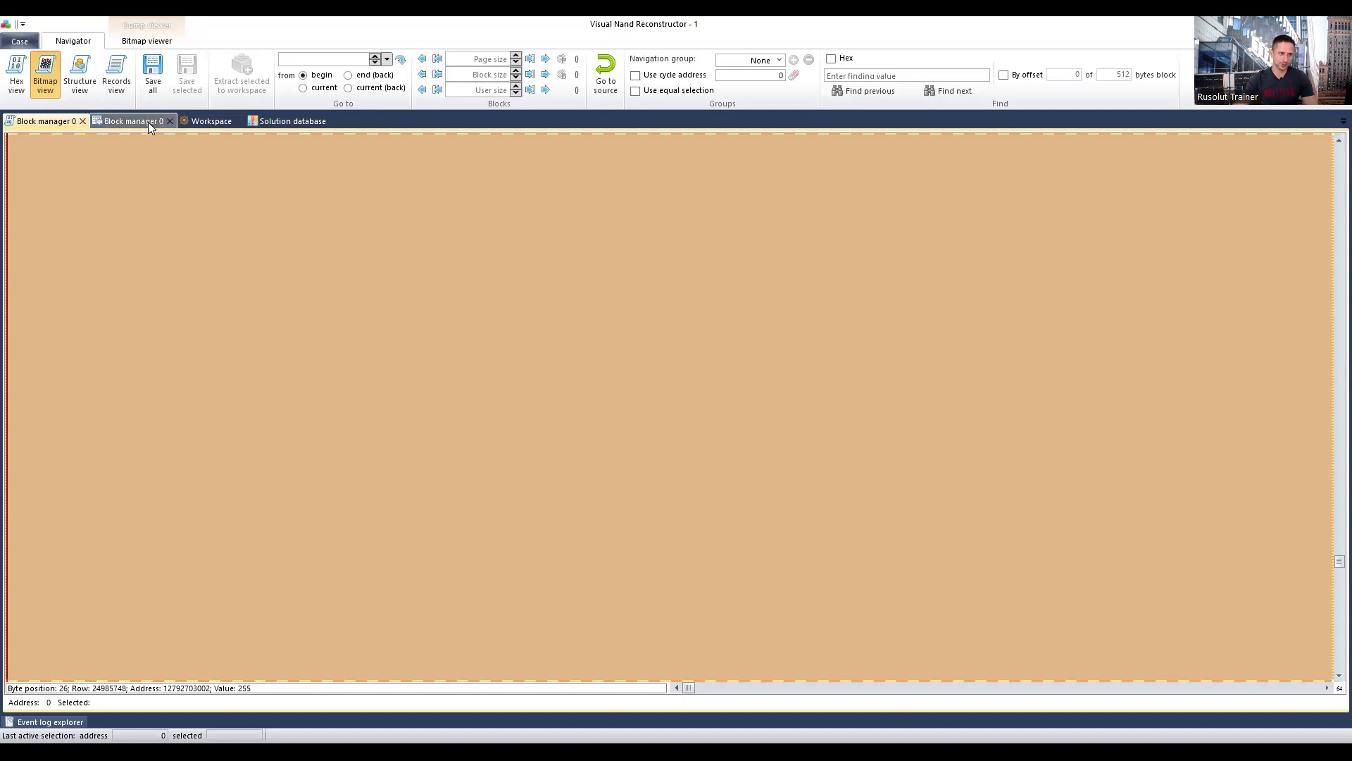
# Return to the workspace, view the Reader 0 dump as a bitmap and close it
pyautogui.click(210, 123)
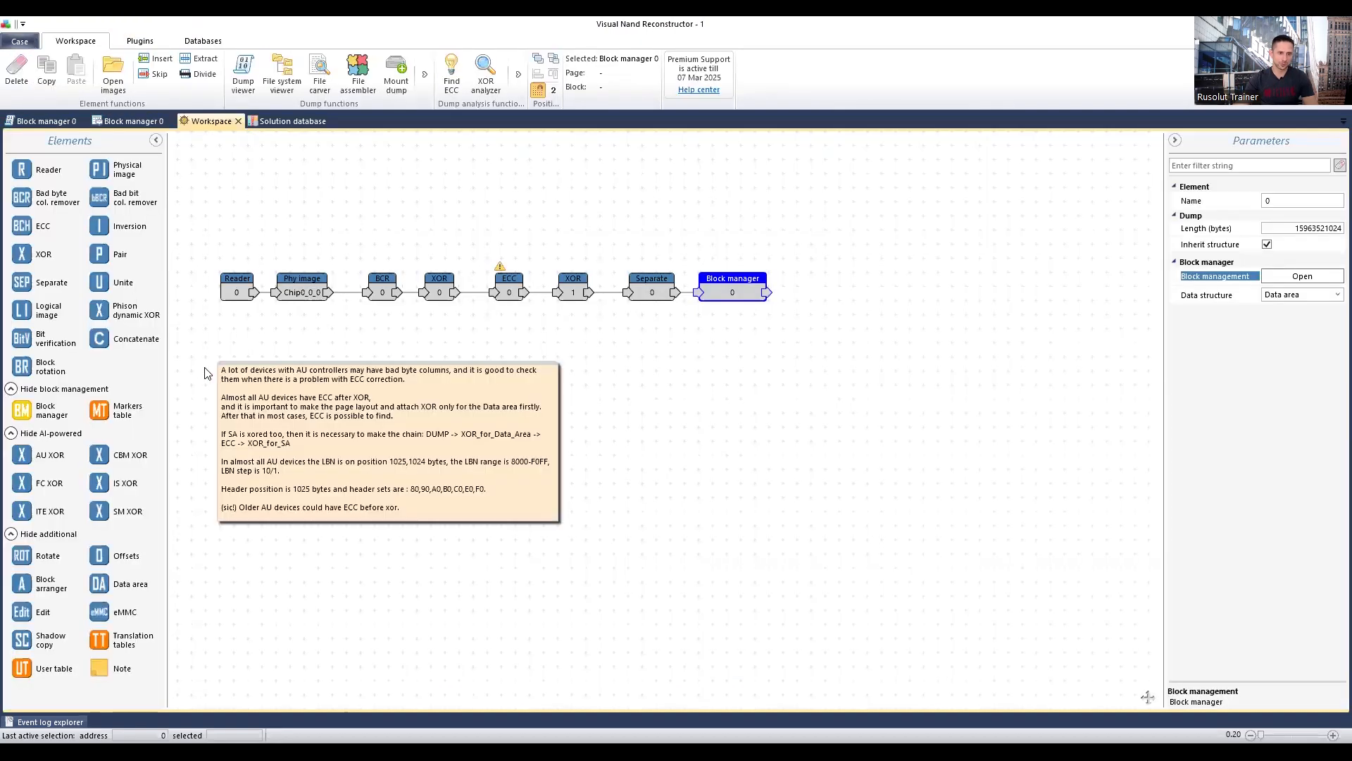
pyautogui.click(235, 288)
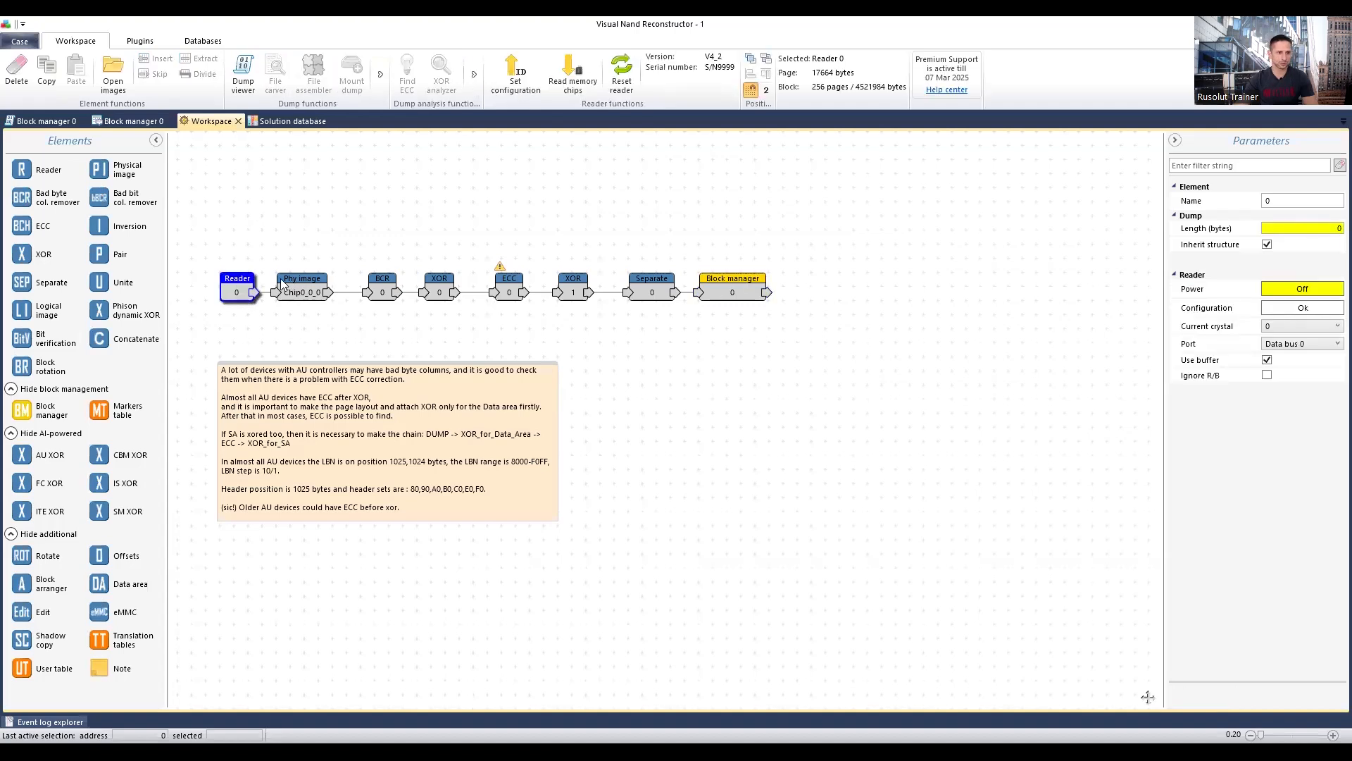
pyautogui.click(243, 74)
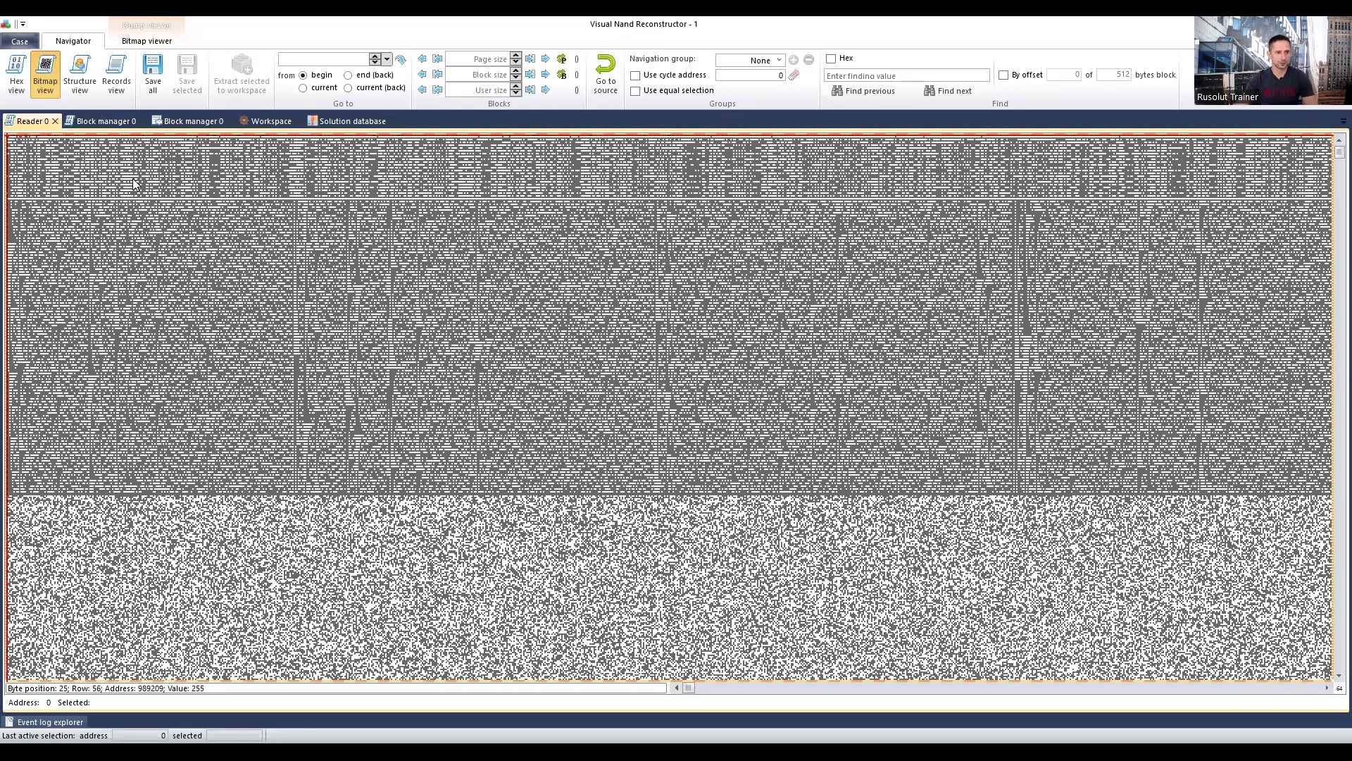
pyautogui.click(55, 121)
# View the Chip0_0_0 physical image dump, compare it with the Block manager 0 dump and return to the workspace
pyautogui.click(308, 292)
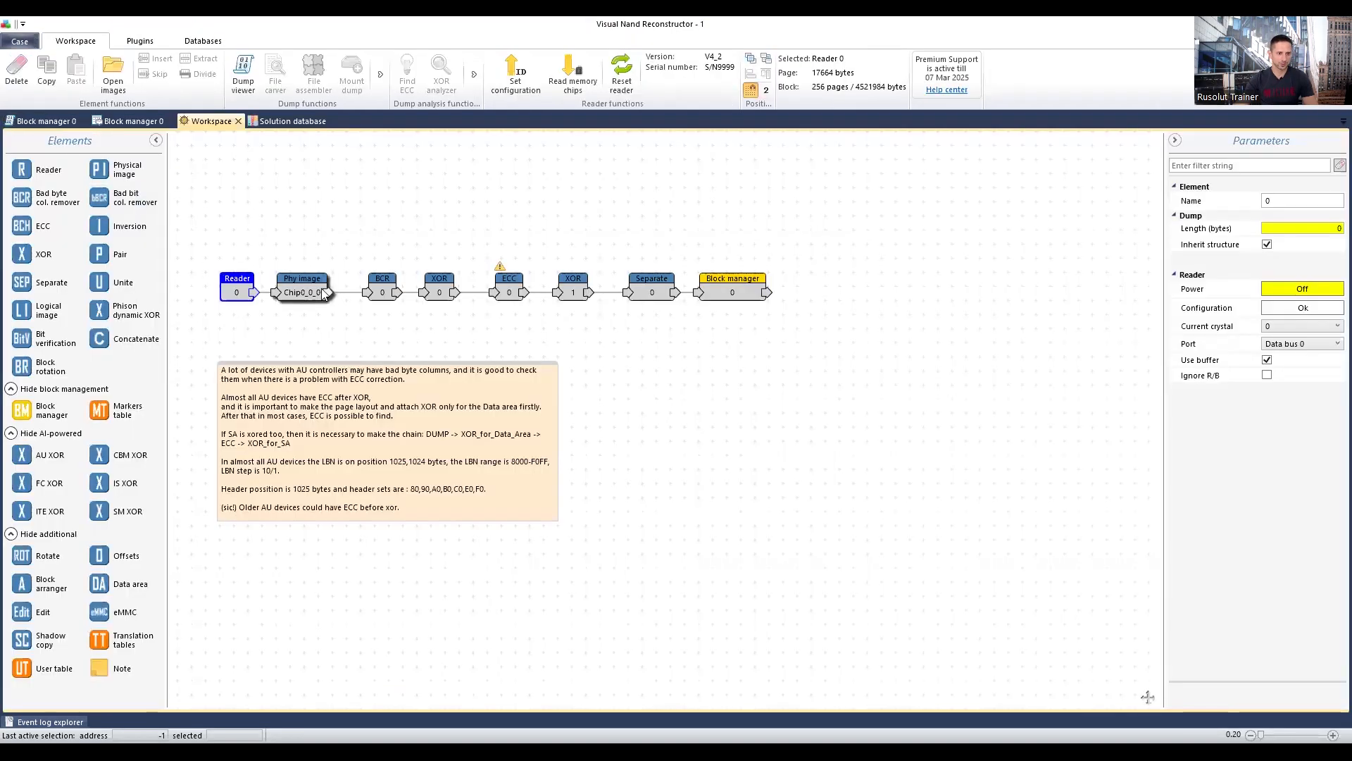
pyautogui.doubleClick(308, 293)
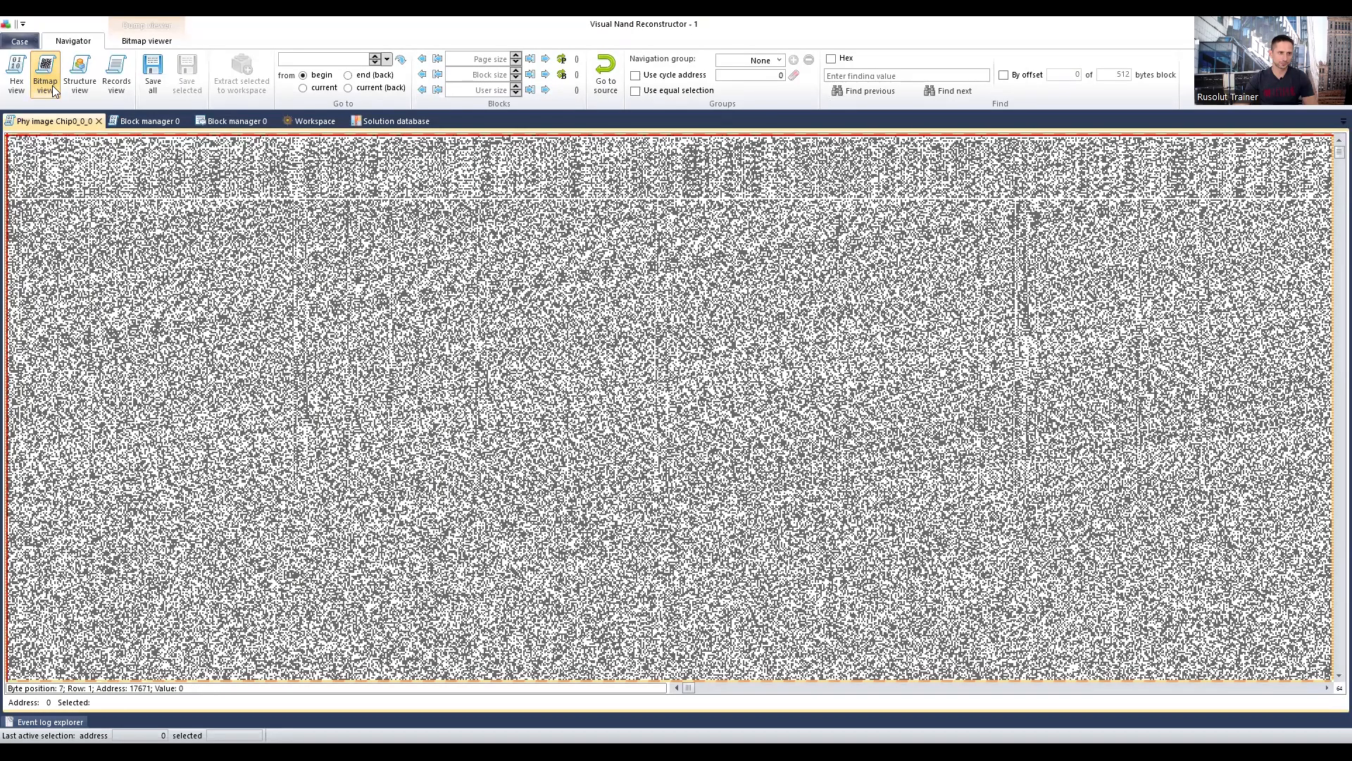
pyautogui.click(130, 116)
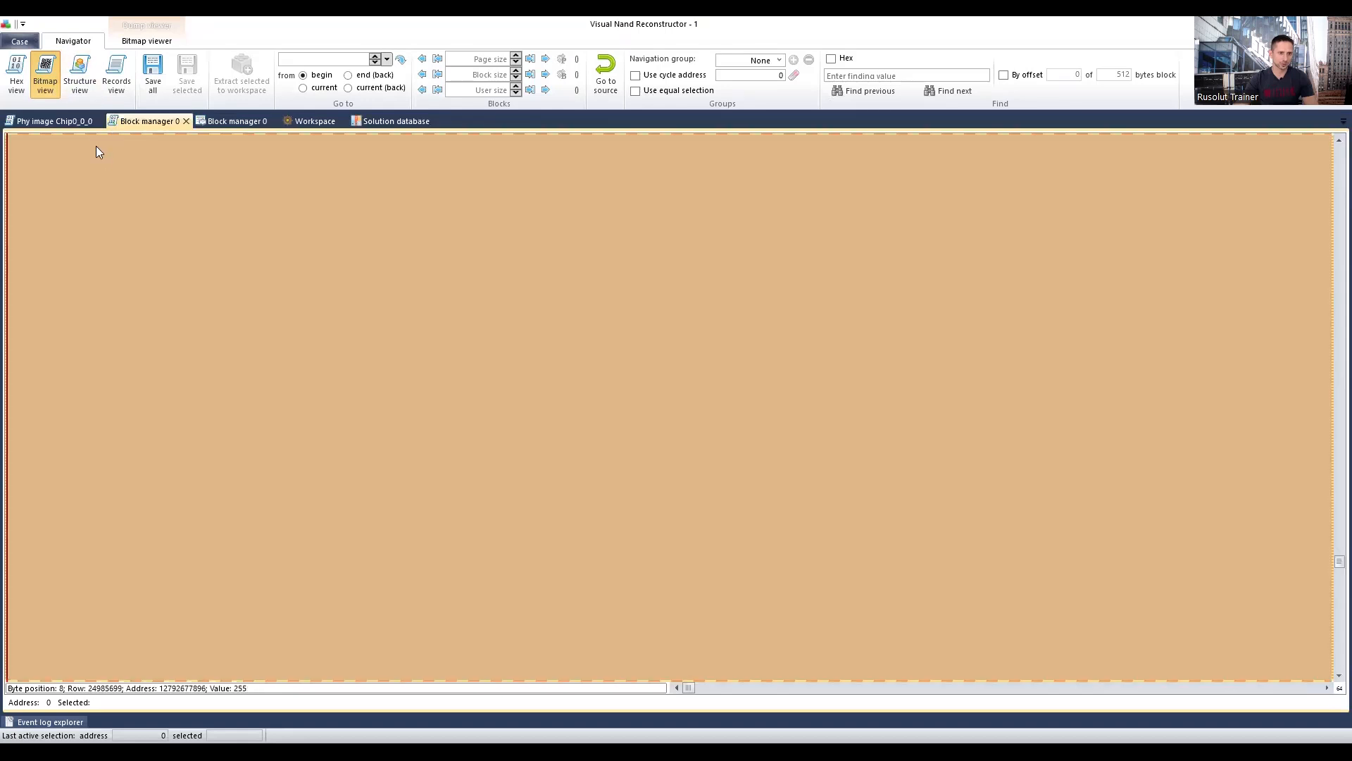
pyautogui.click(72, 120)
pyautogui.click(314, 121)
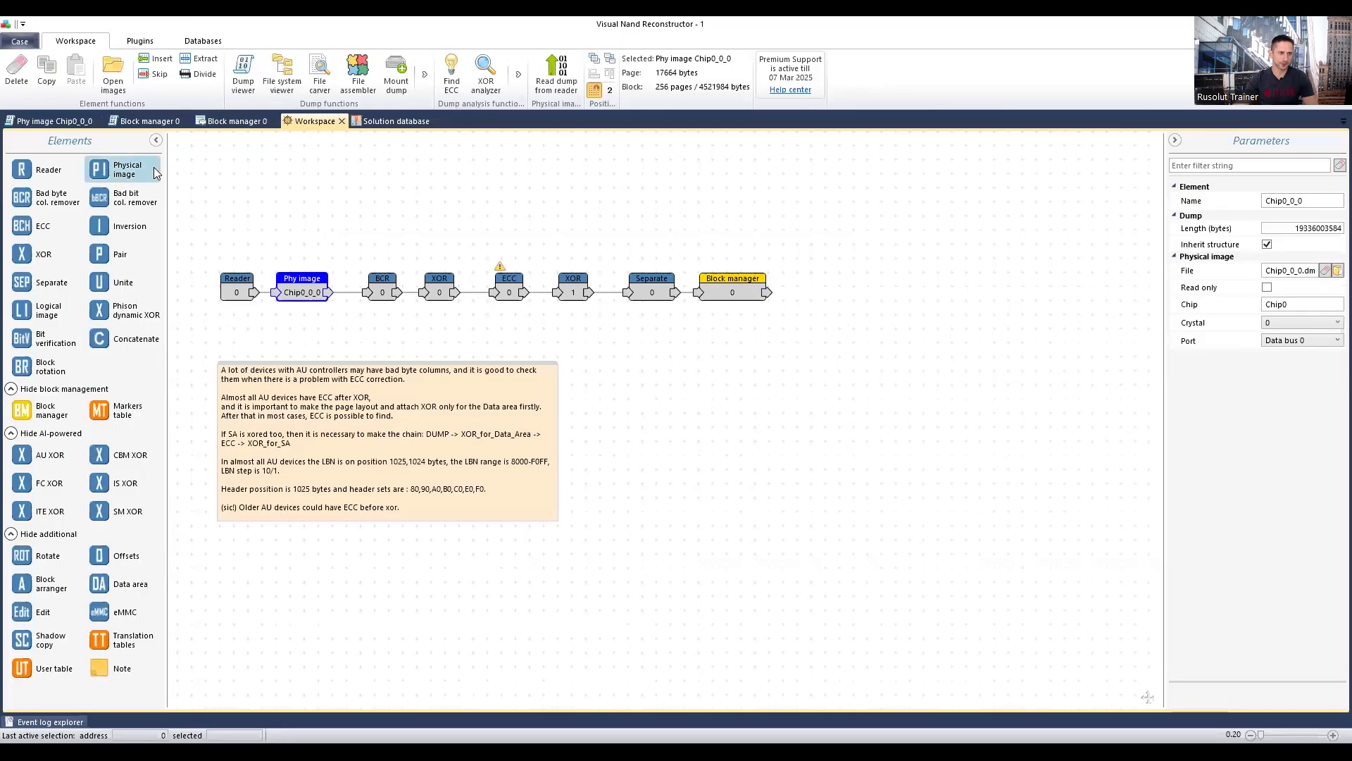
# Reopen the Reader 0 dump, then revisit the solution database, the Block manager 0 dump and its block table
pyautogui.click(244, 285)
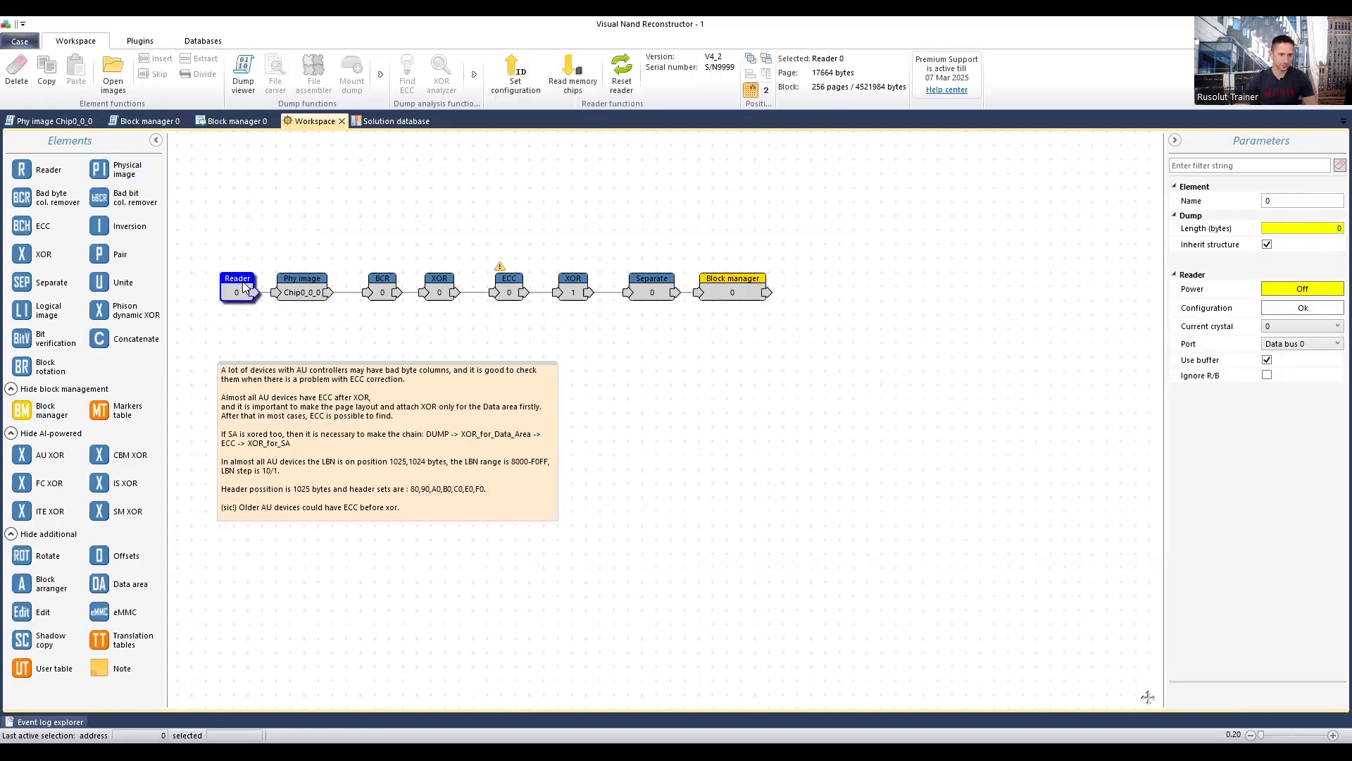
pyautogui.doubleClick(237, 274)
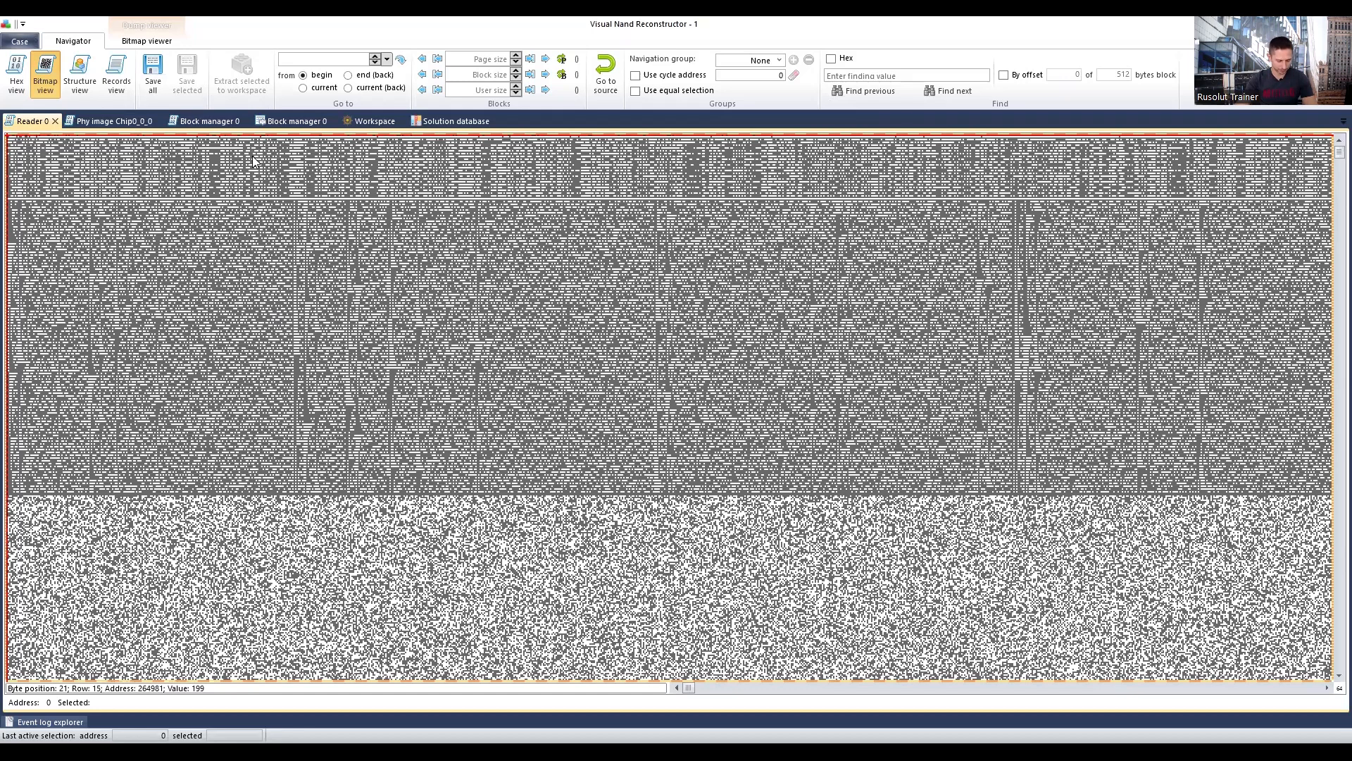
pyautogui.click(428, 121)
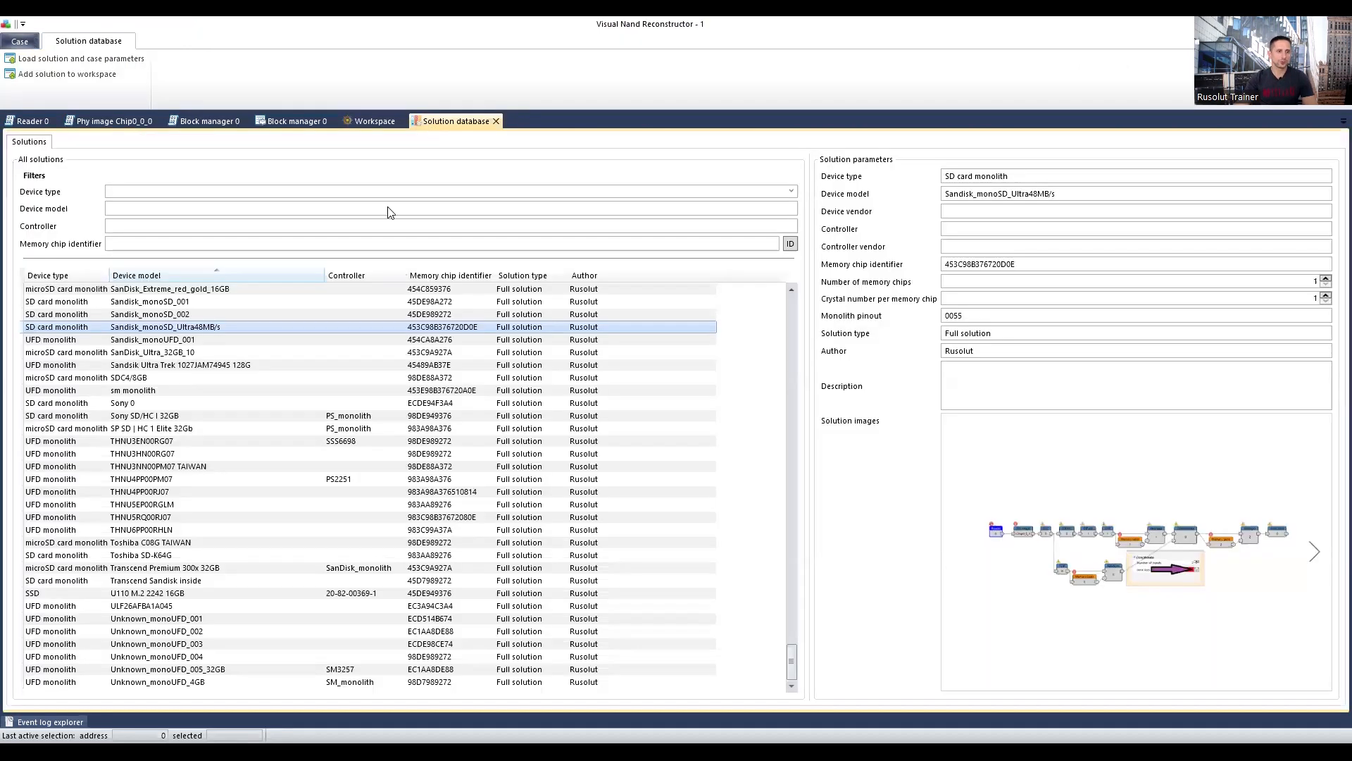
pyautogui.click(218, 121)
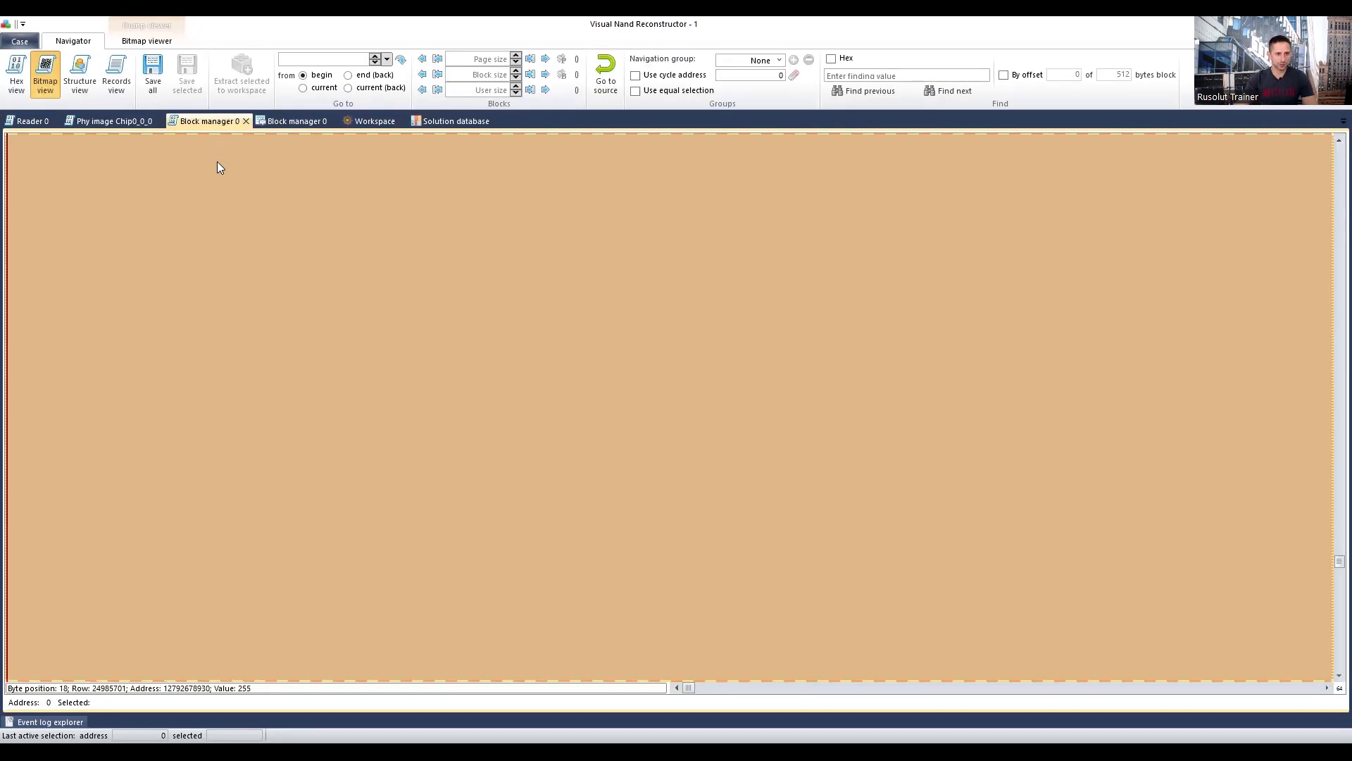
pyautogui.click(288, 121)
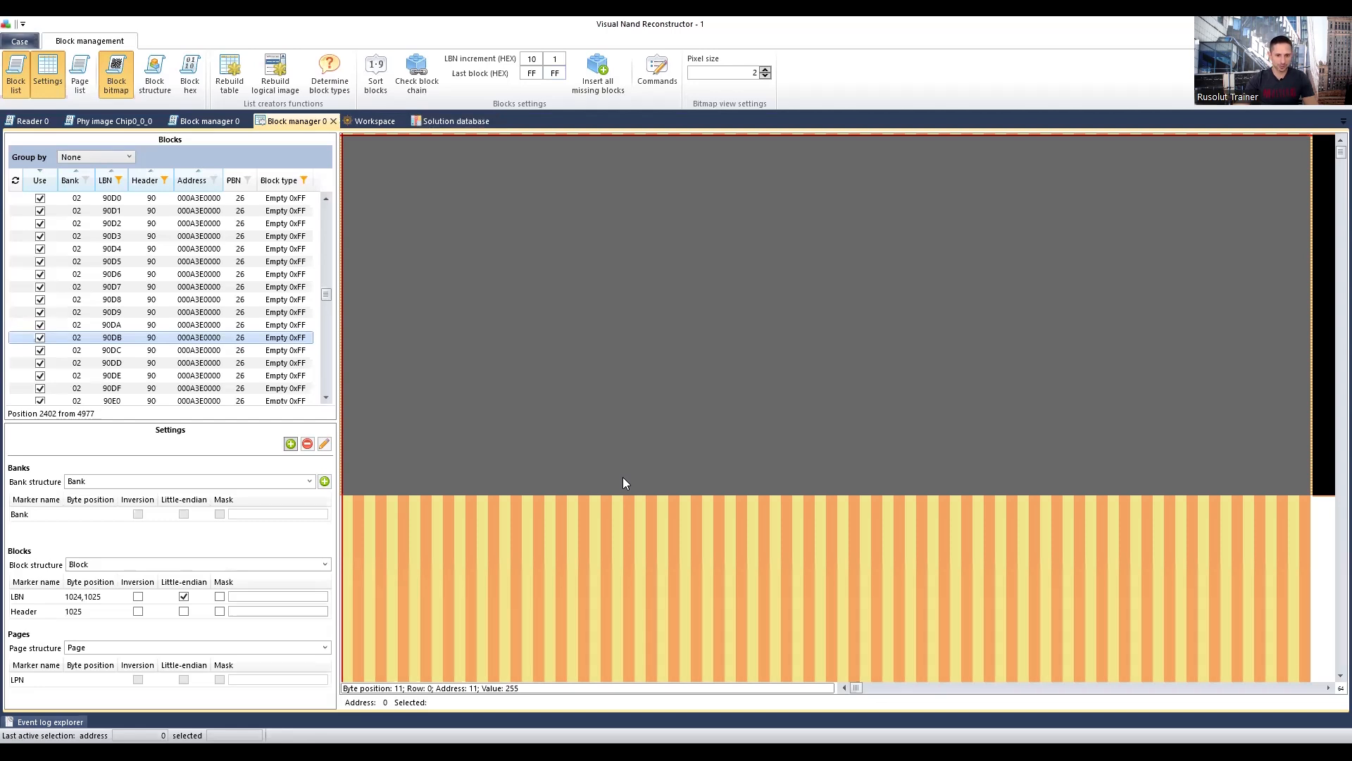
# Check the browser page on the solution database viewer, then open the solution database and return to the start of its list
pyautogui.hotkey('alt', 'Tab')
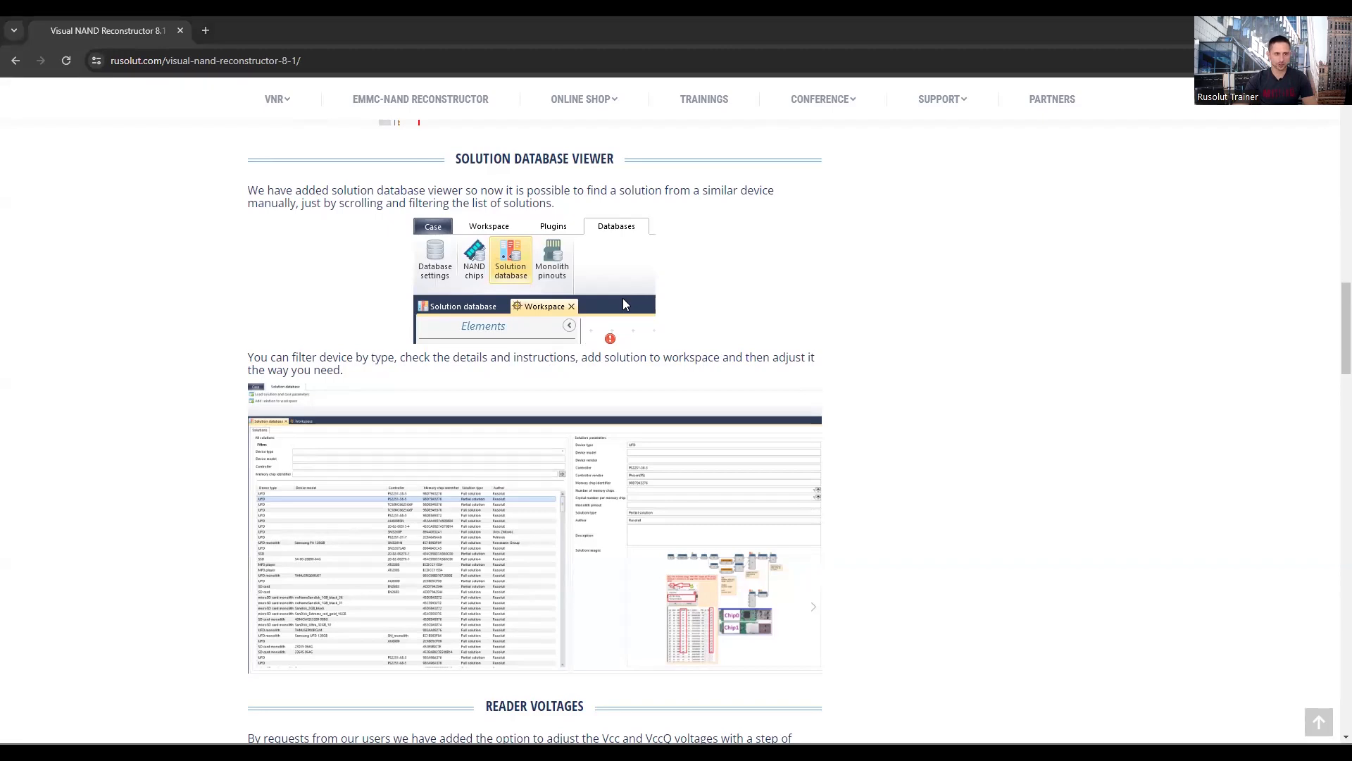
pyautogui.hotkey('alt', 'Tab')
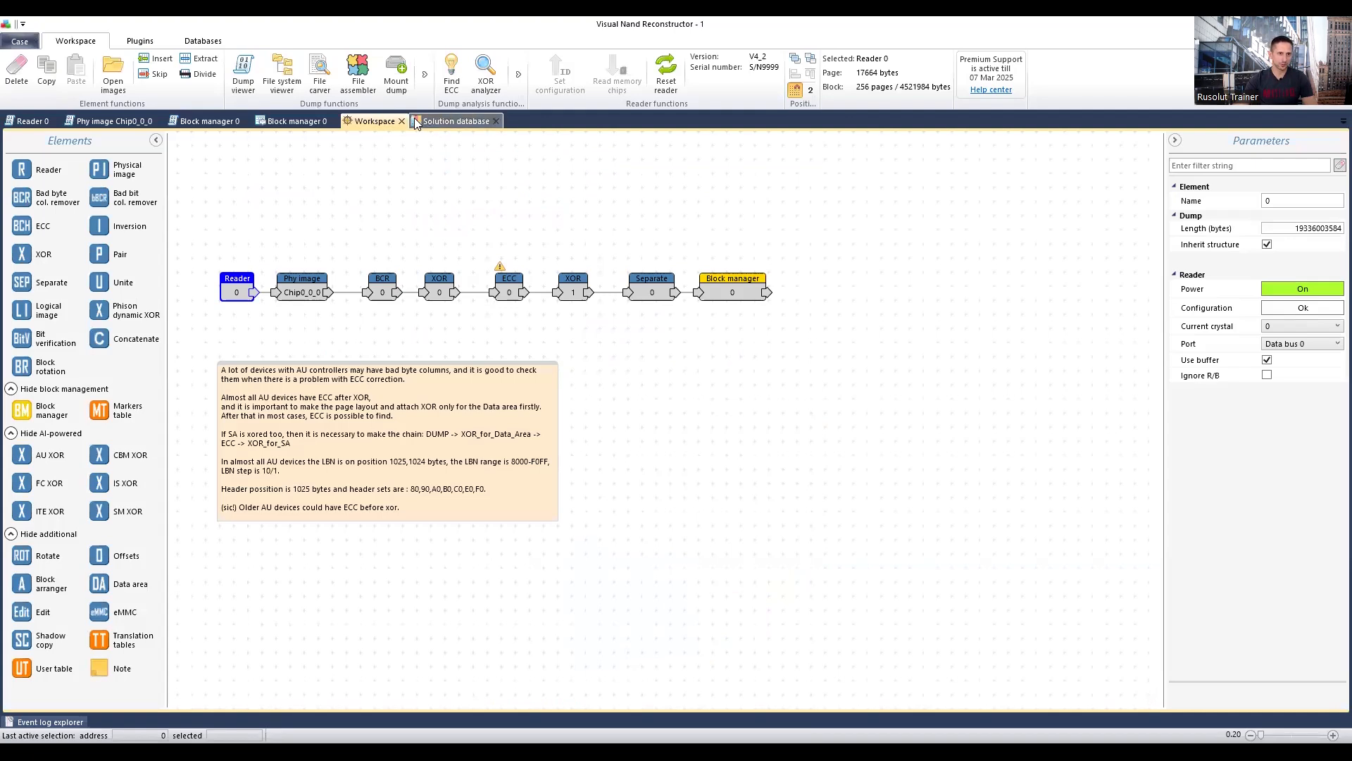
pyautogui.click(200, 43)
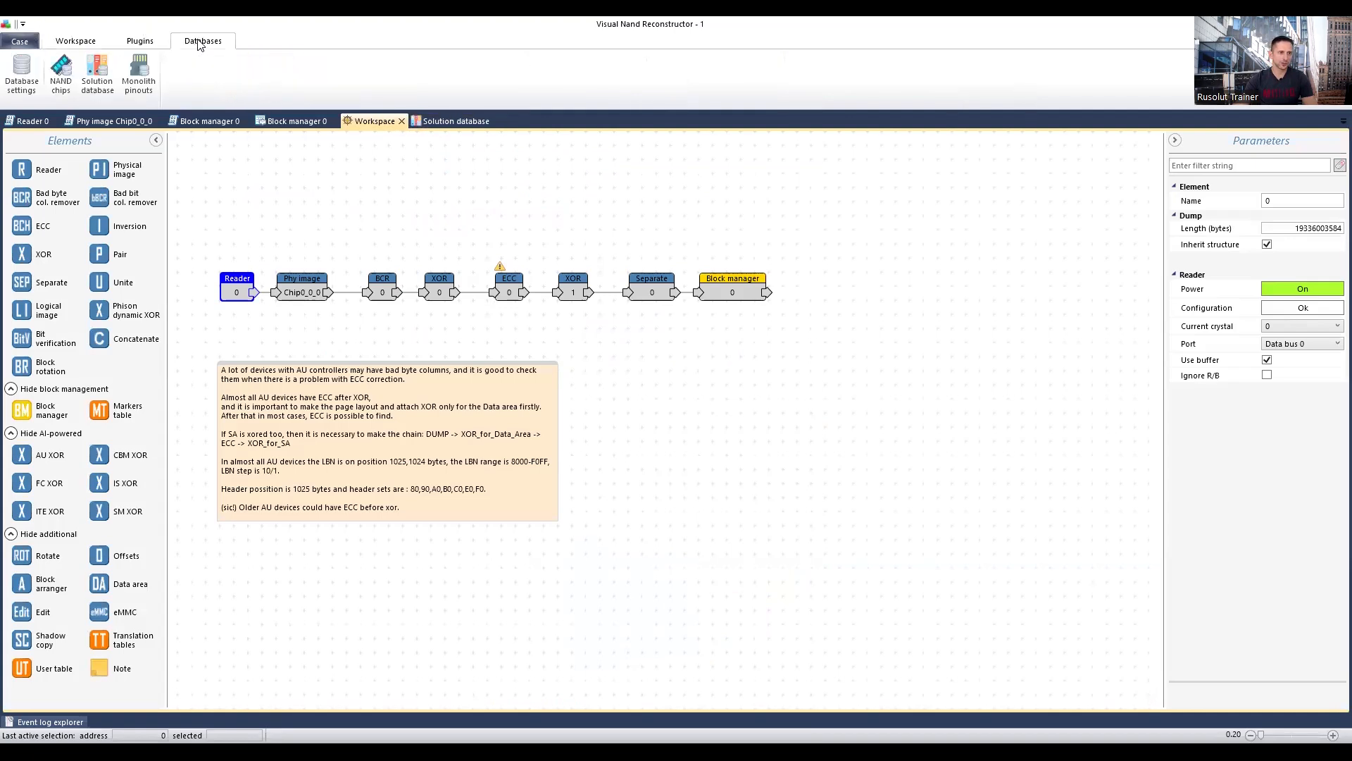
pyautogui.click(97, 76)
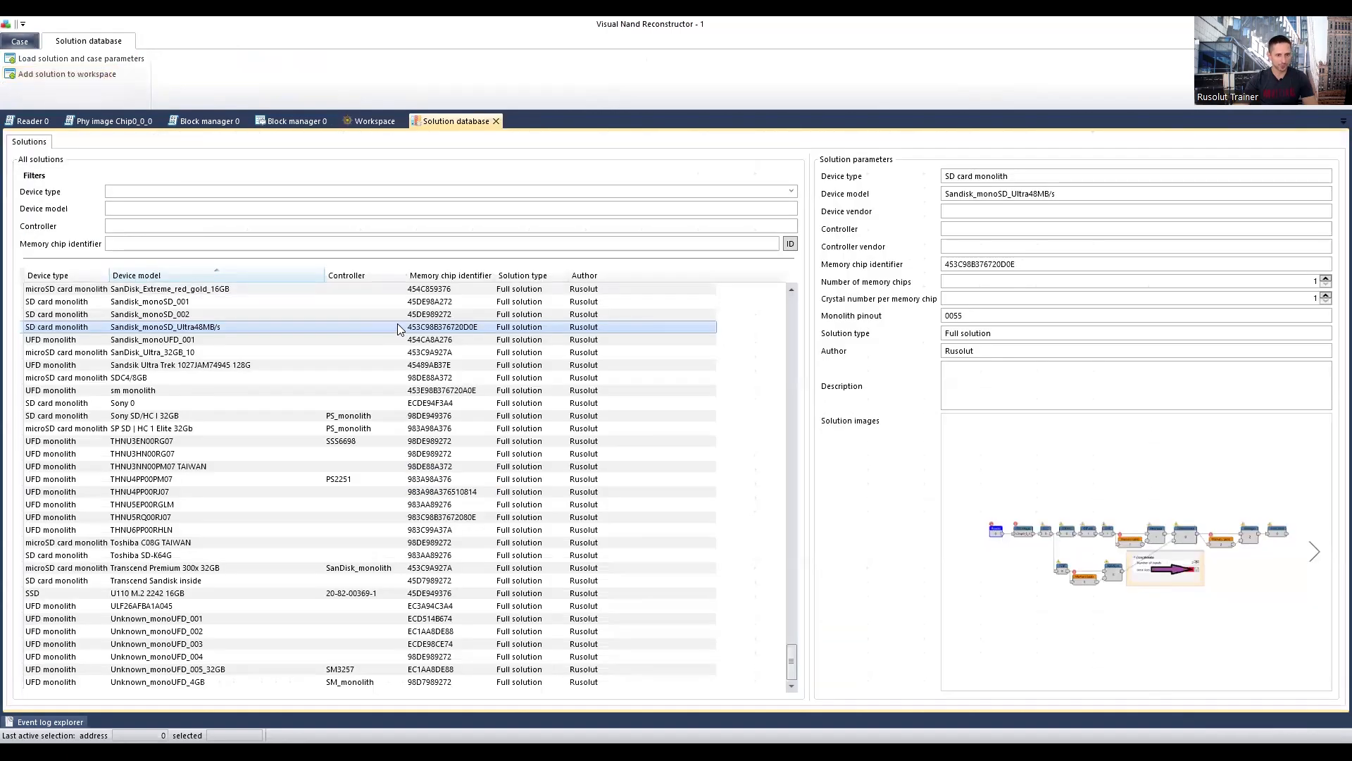
pyautogui.scroll(8, 398, 323)
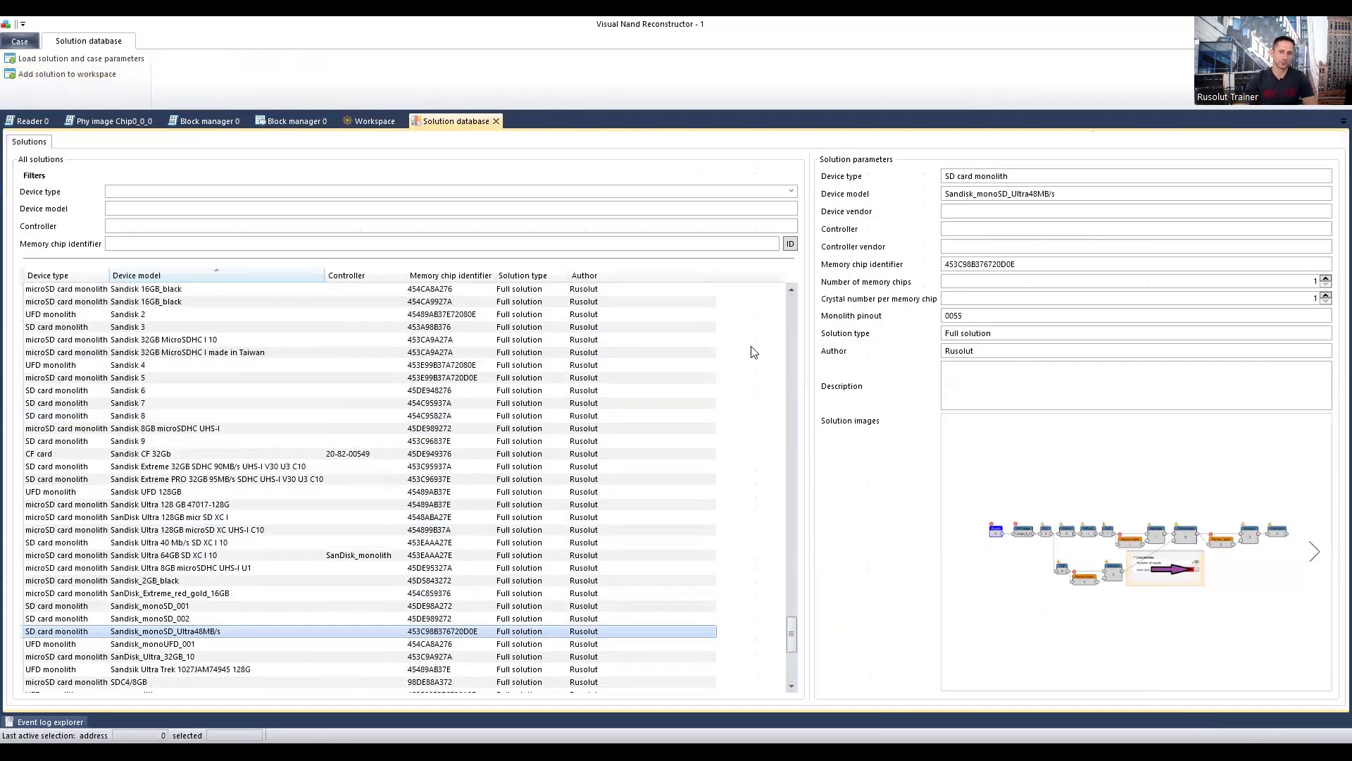
pyautogui.moveTo(790, 618); pyautogui.dragTo(796, 293)
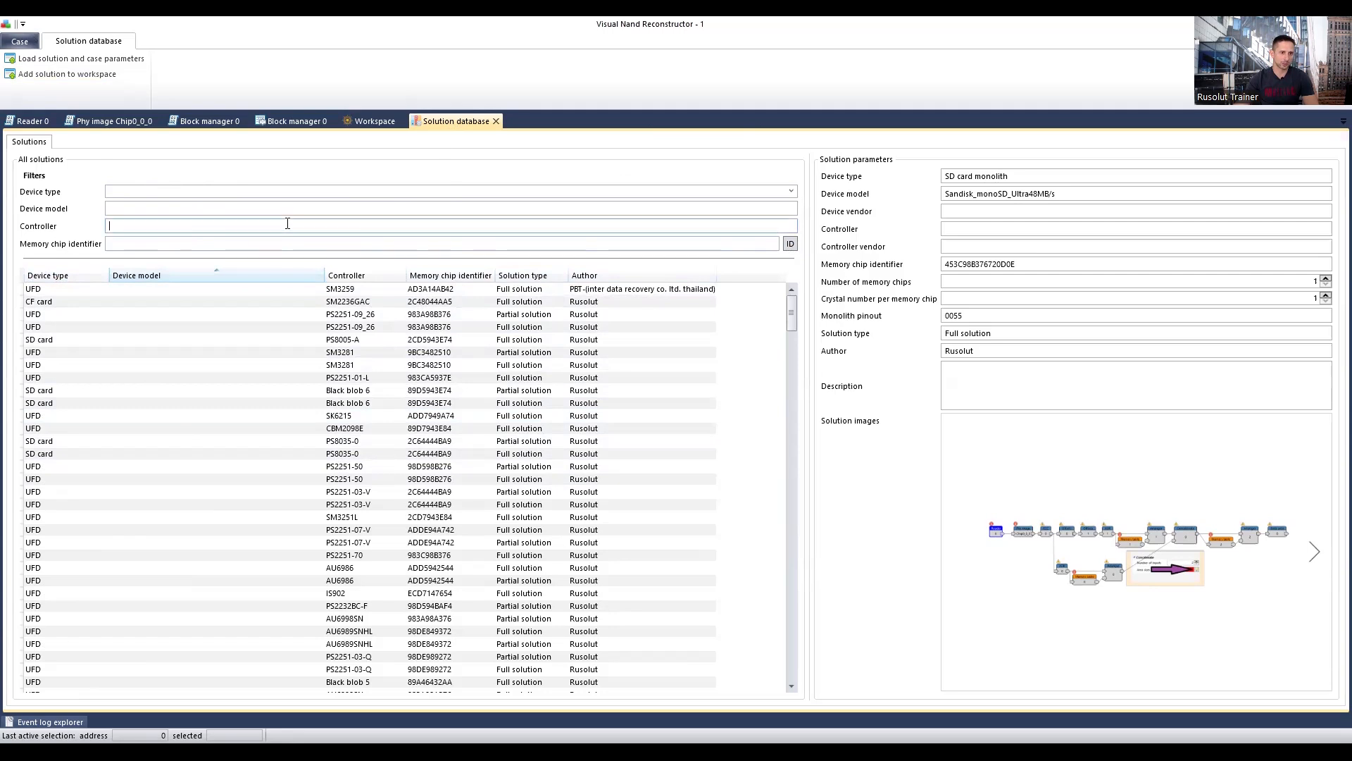
# Browse the controller-based solutions and view the parameters of the PS2251-50-F and SM3281L UFD entries
pyautogui.click(159, 191)
pyautogui.scroll(-10, 386, 476)
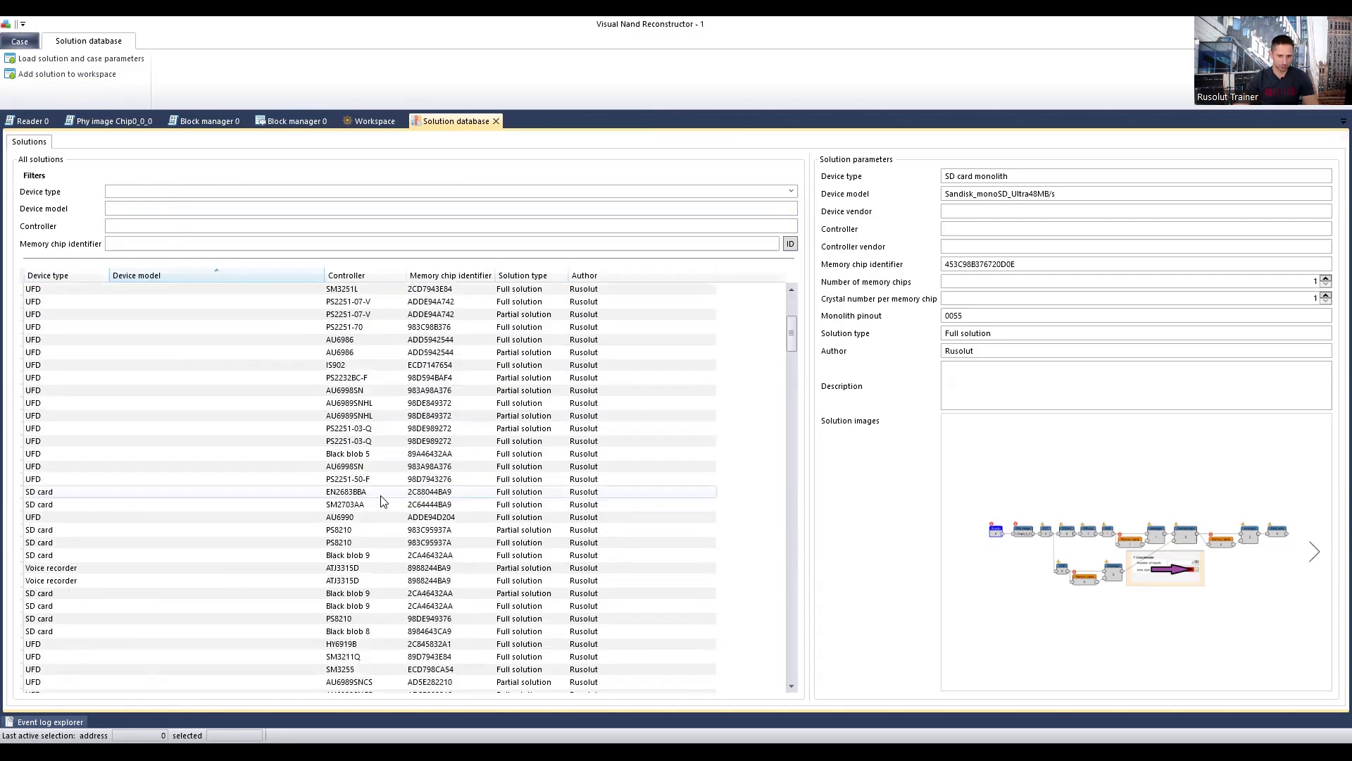
pyautogui.scroll(-2, 385, 476)
pyautogui.click(416, 365)
pyautogui.click(426, 492)
pyautogui.click(424, 580)
pyautogui.click(425, 618)
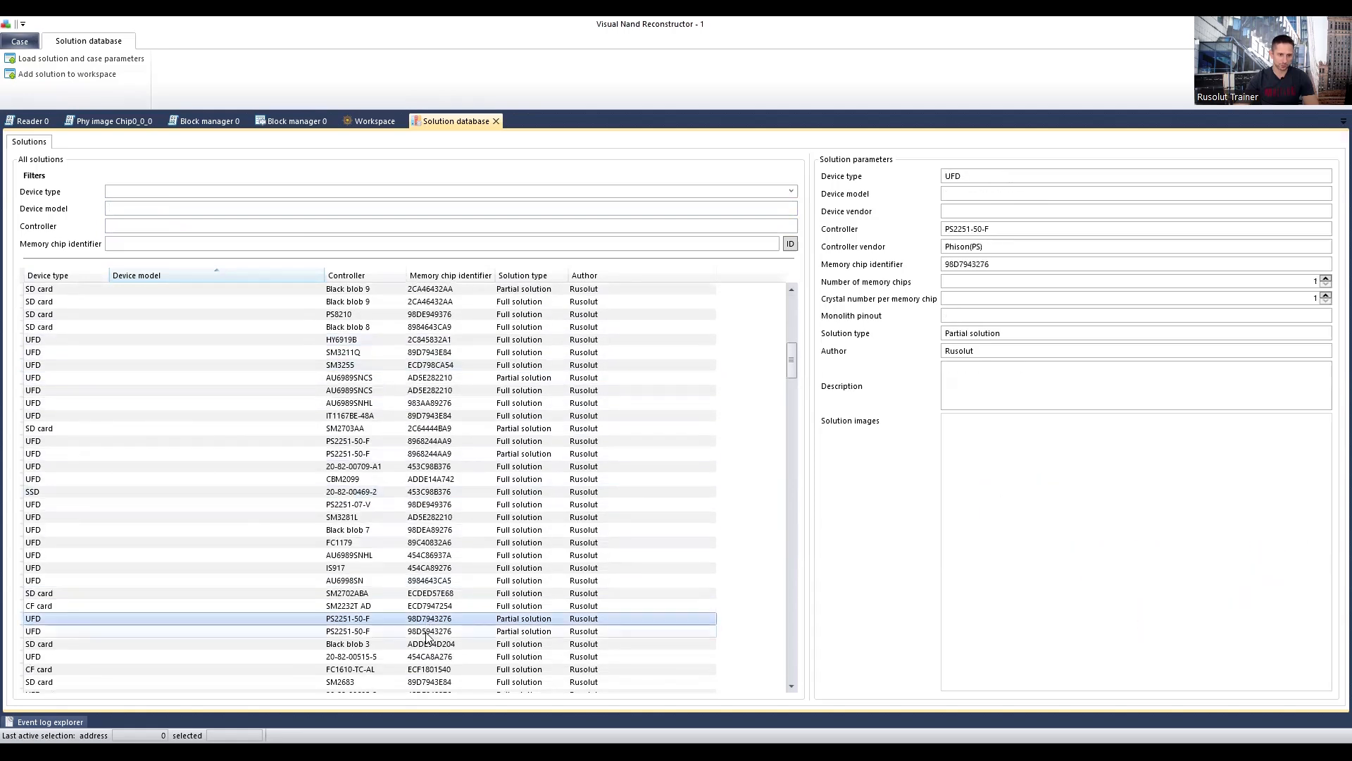
pyautogui.click(424, 631)
pyautogui.moveTo(791, 366); pyautogui.dragTo(771, 533)
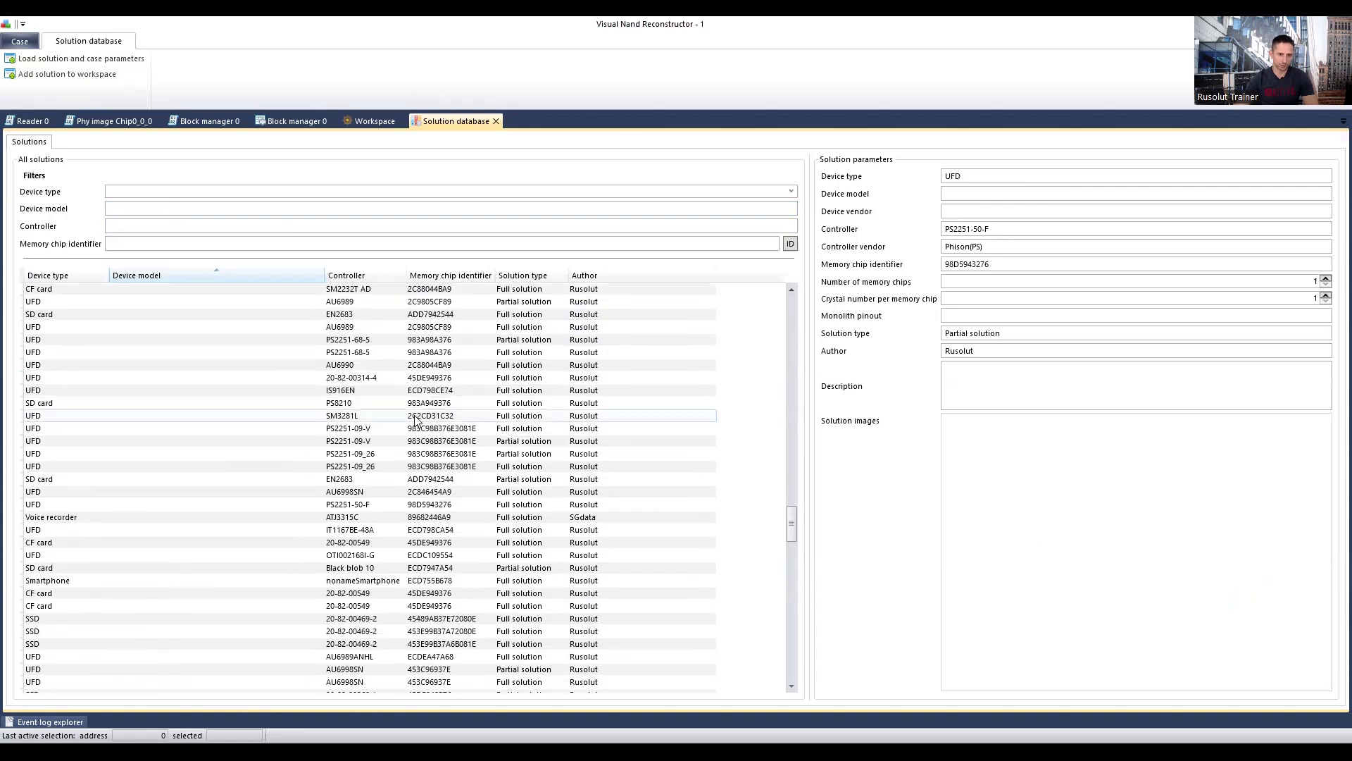
pyautogui.click(416, 417)
# Browse the monolith solutions and view the details of 23035 064G and Panasonic_SD_card_Phison_Dynamic_001
pyautogui.scroll(-2, 422, 424)
pyautogui.scroll(-11, 516, 517)
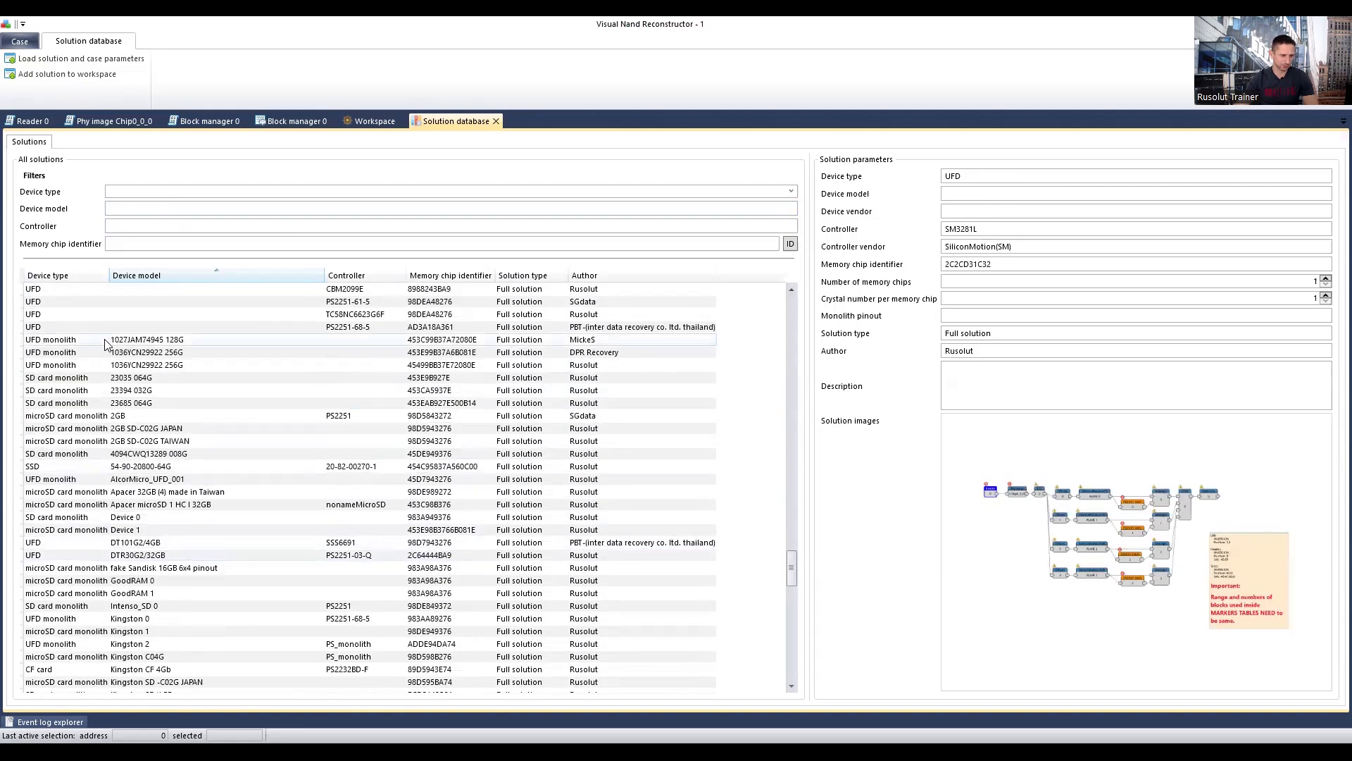
pyautogui.click(114, 342)
pyautogui.click(134, 381)
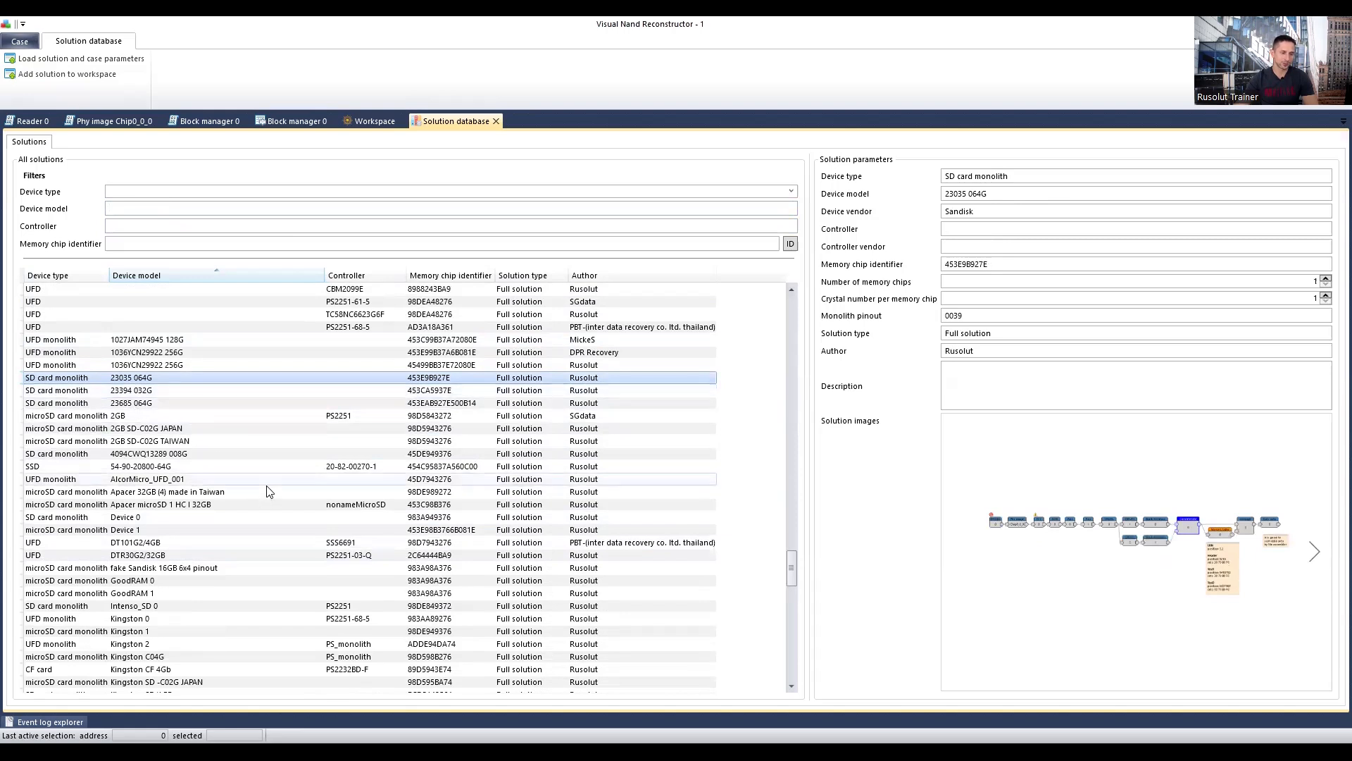
pyautogui.scroll(-8, 232, 502)
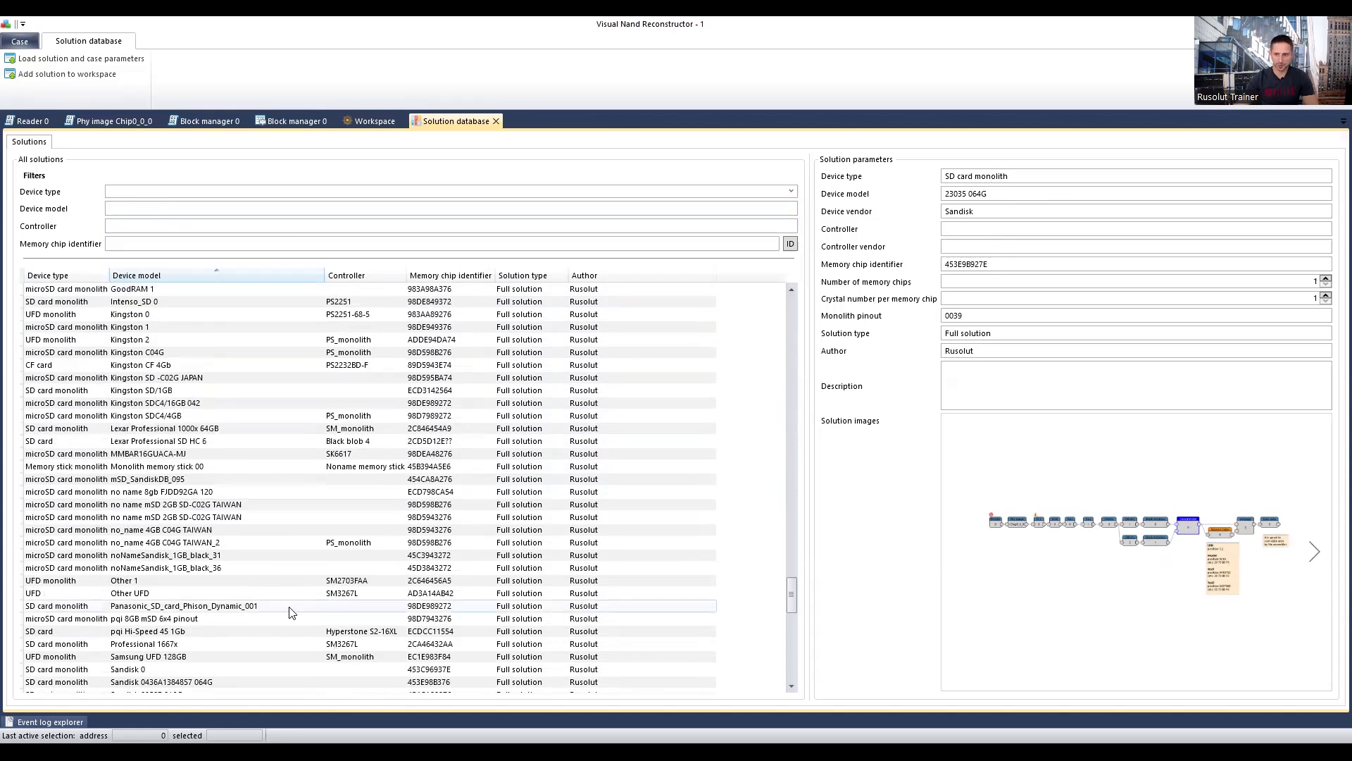
pyautogui.click(211, 605)
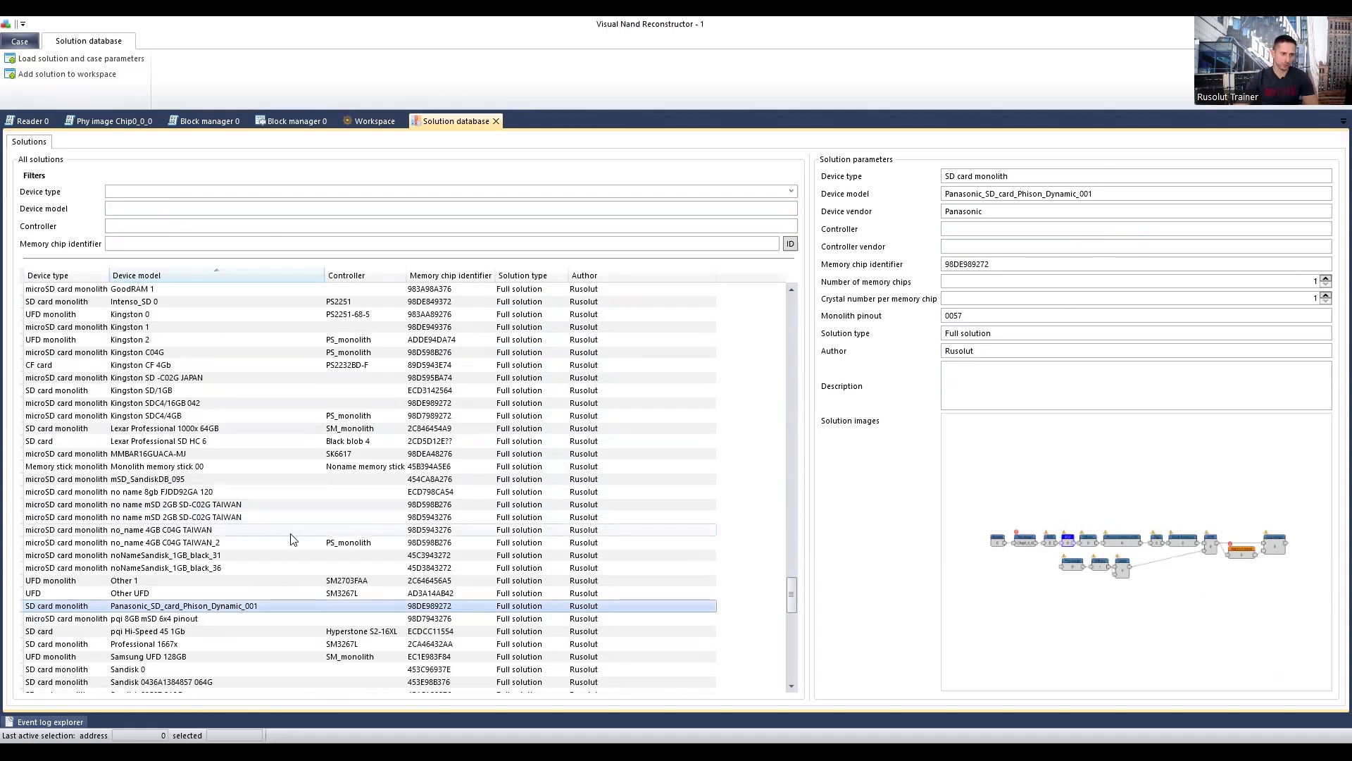
pyautogui.scroll(-6, 299, 539)
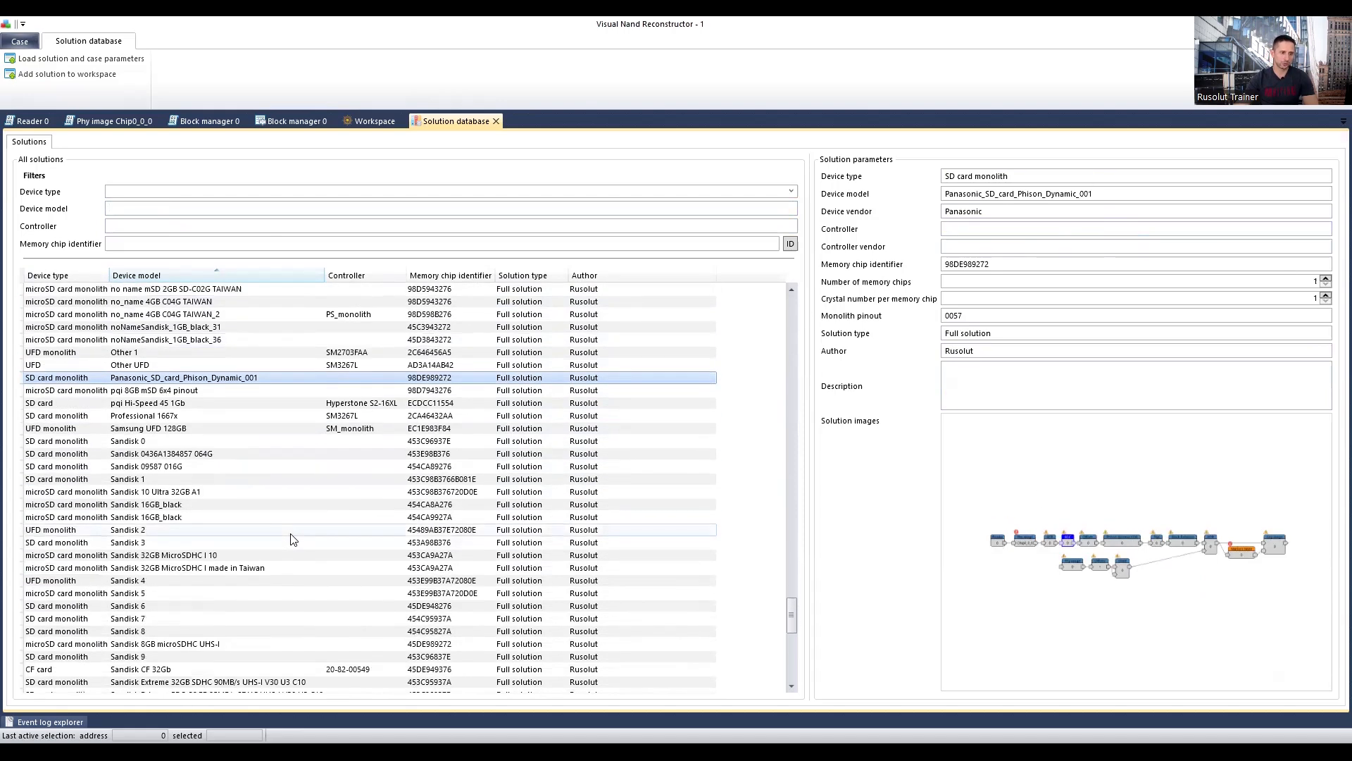
# View the parameters of the noNameSandisk_1GB_black_31, Sandisk Ultra 8GB microSDHC UHS-I U1, SanDisk Ultra 128GB micr SD XC I and Sandisk_2GB_black solutions
pyautogui.click(180, 327)
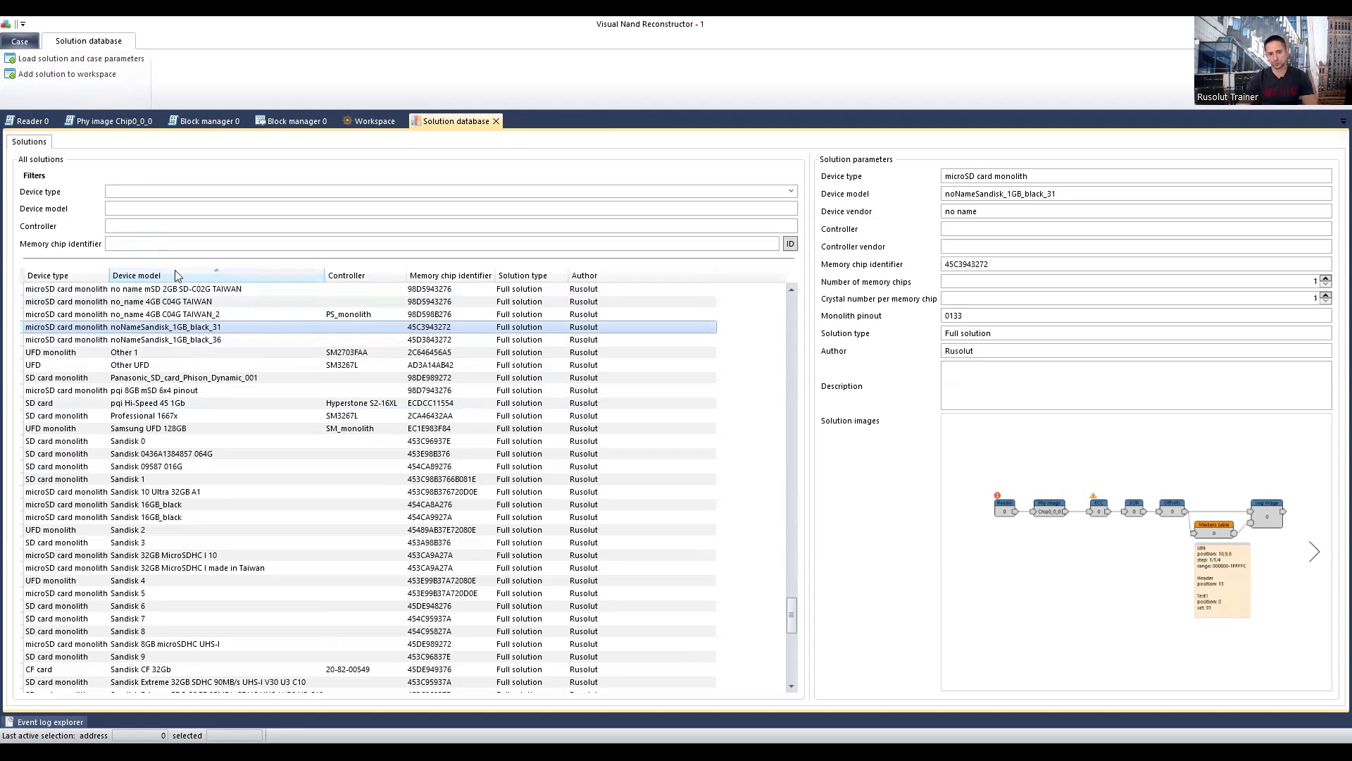
pyautogui.scroll(-10, 303, 457)
pyautogui.click(286, 406)
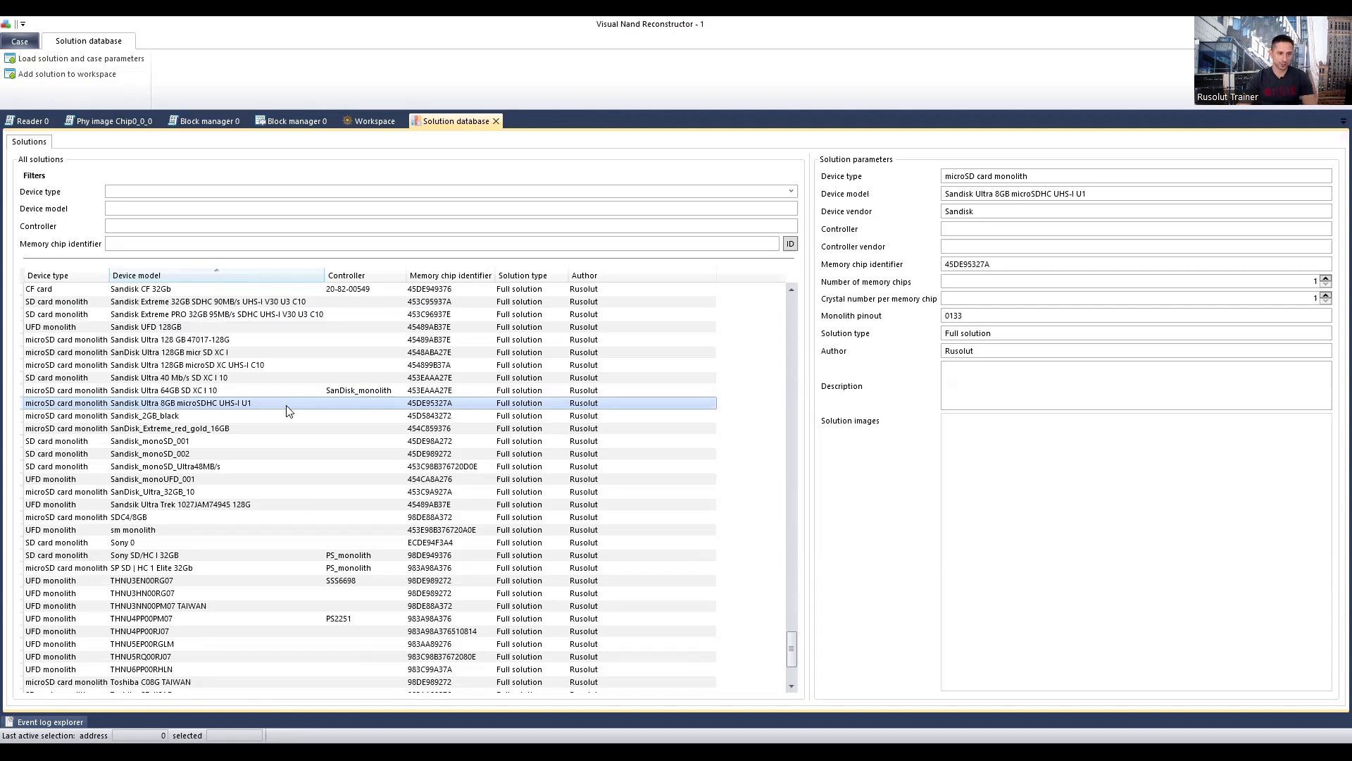
pyautogui.click(239, 353)
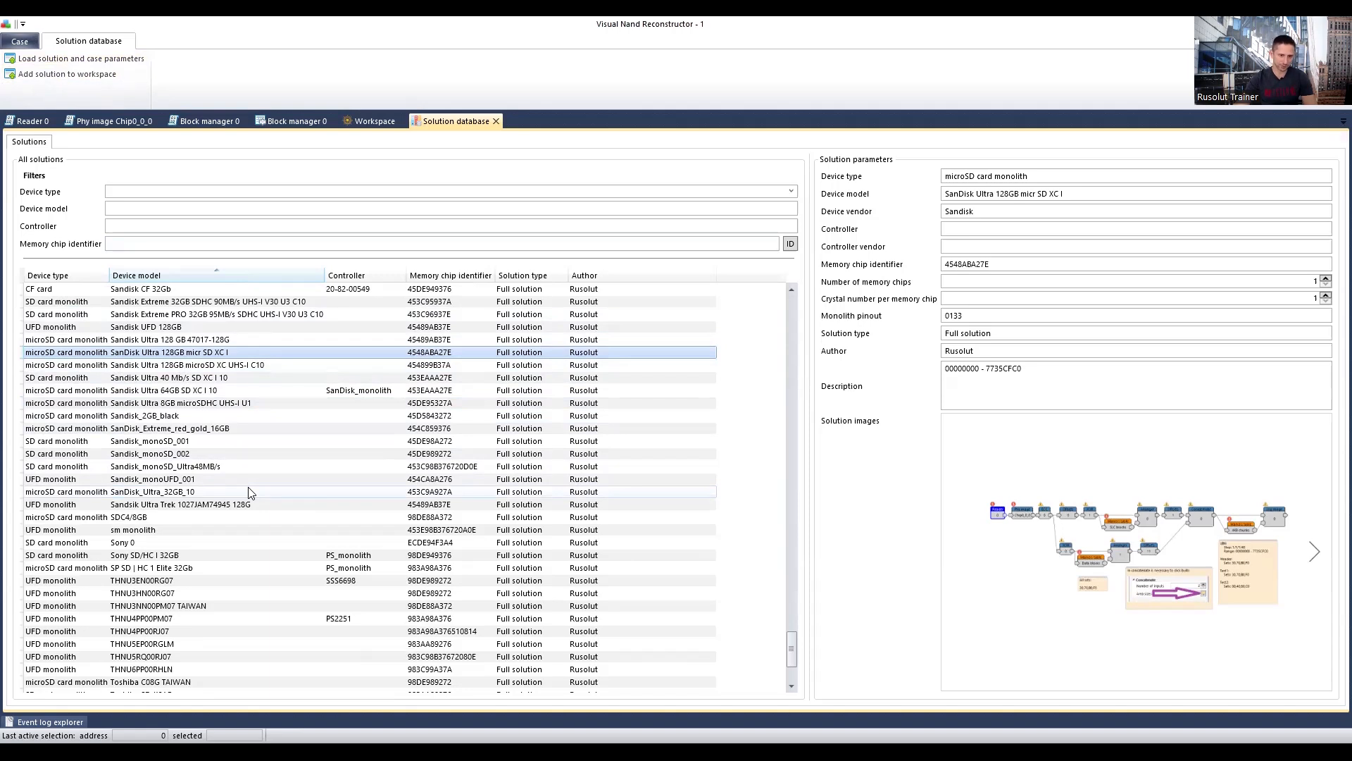
pyautogui.click(192, 416)
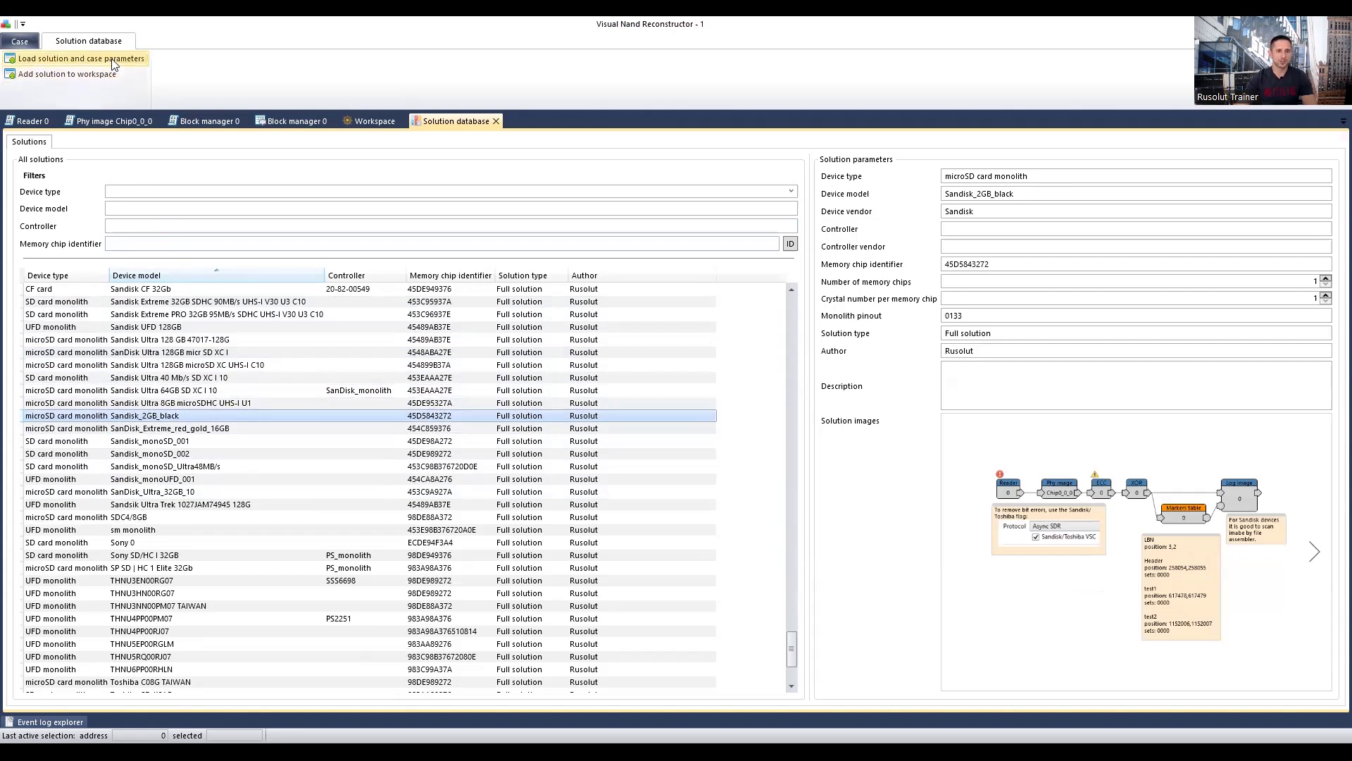
# Load the SanDisk Ultra 128GB micr SD XC I solution and case parameters, replacing the current workspace, and show its solution information
pyautogui.click(355, 117)
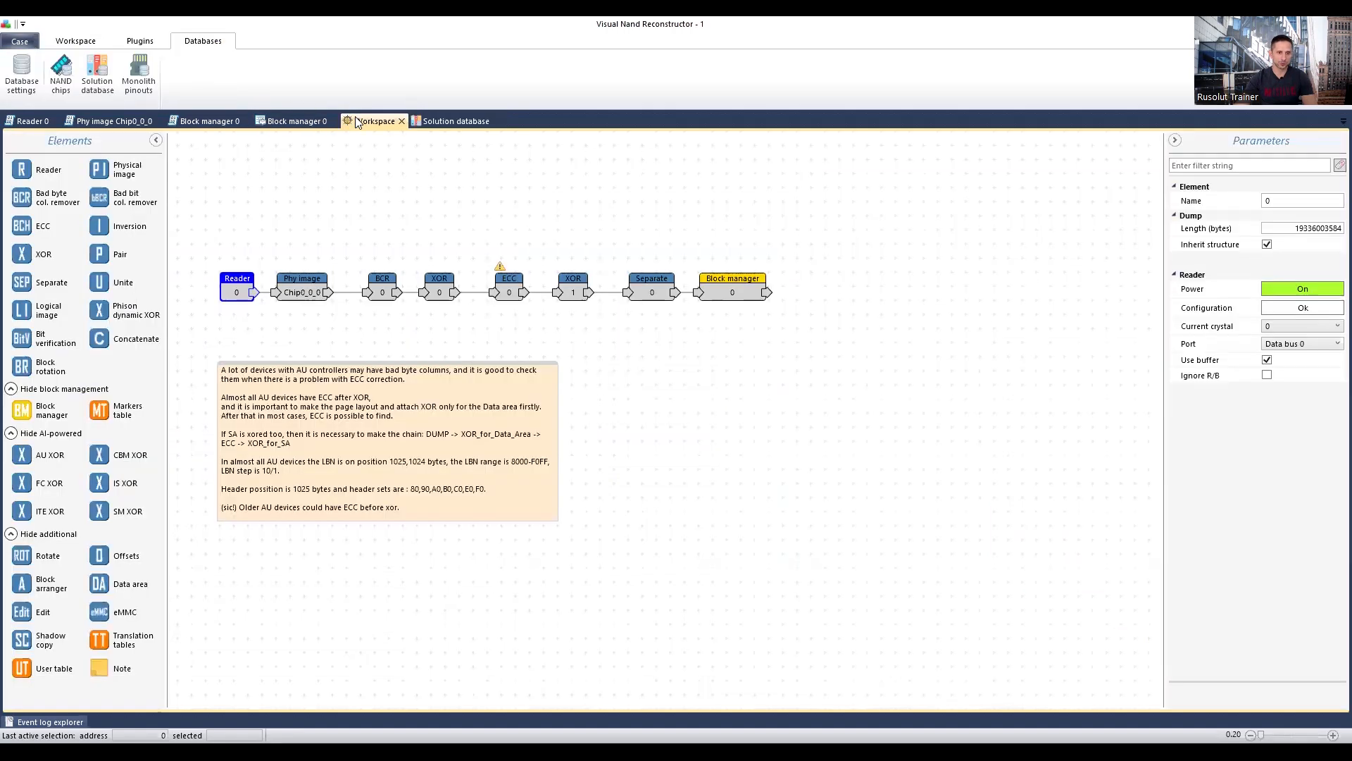
pyautogui.click(461, 121)
pyautogui.click(167, 355)
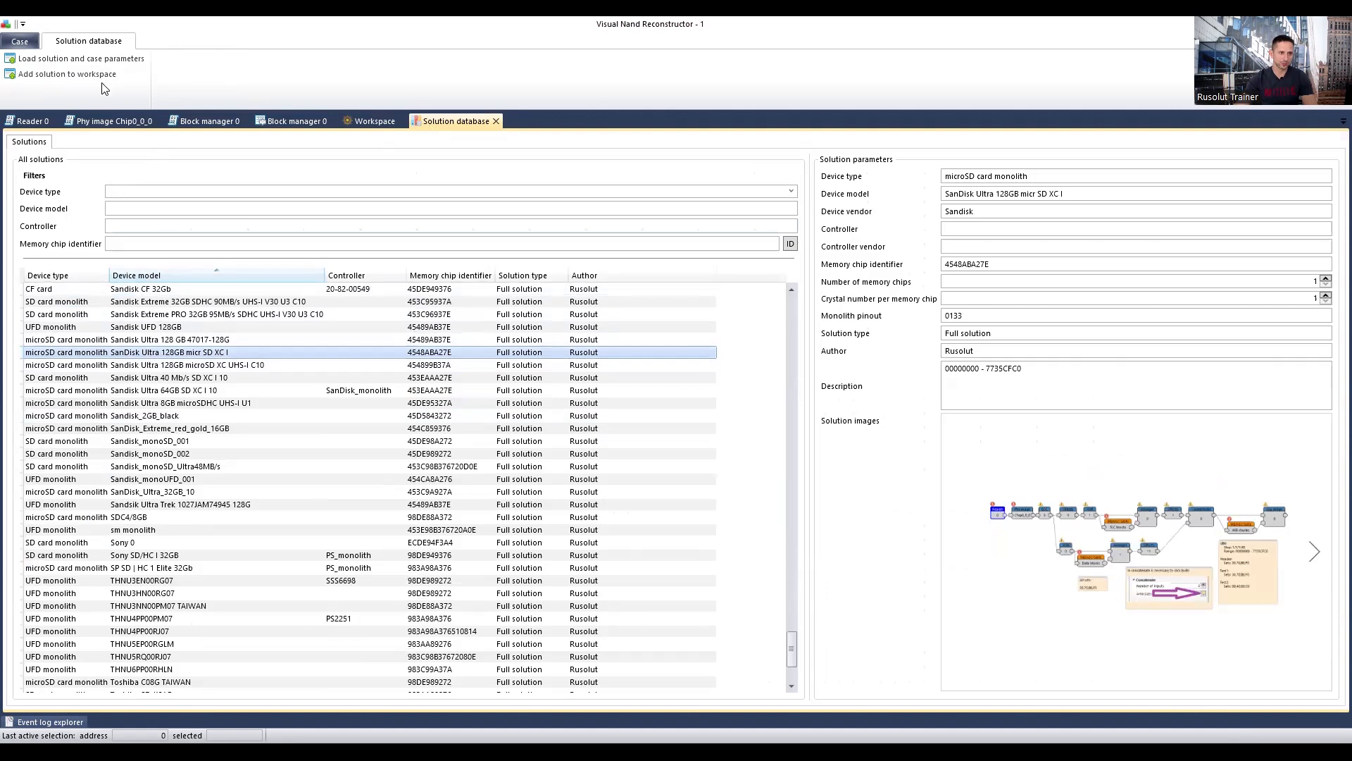
pyautogui.click(78, 63)
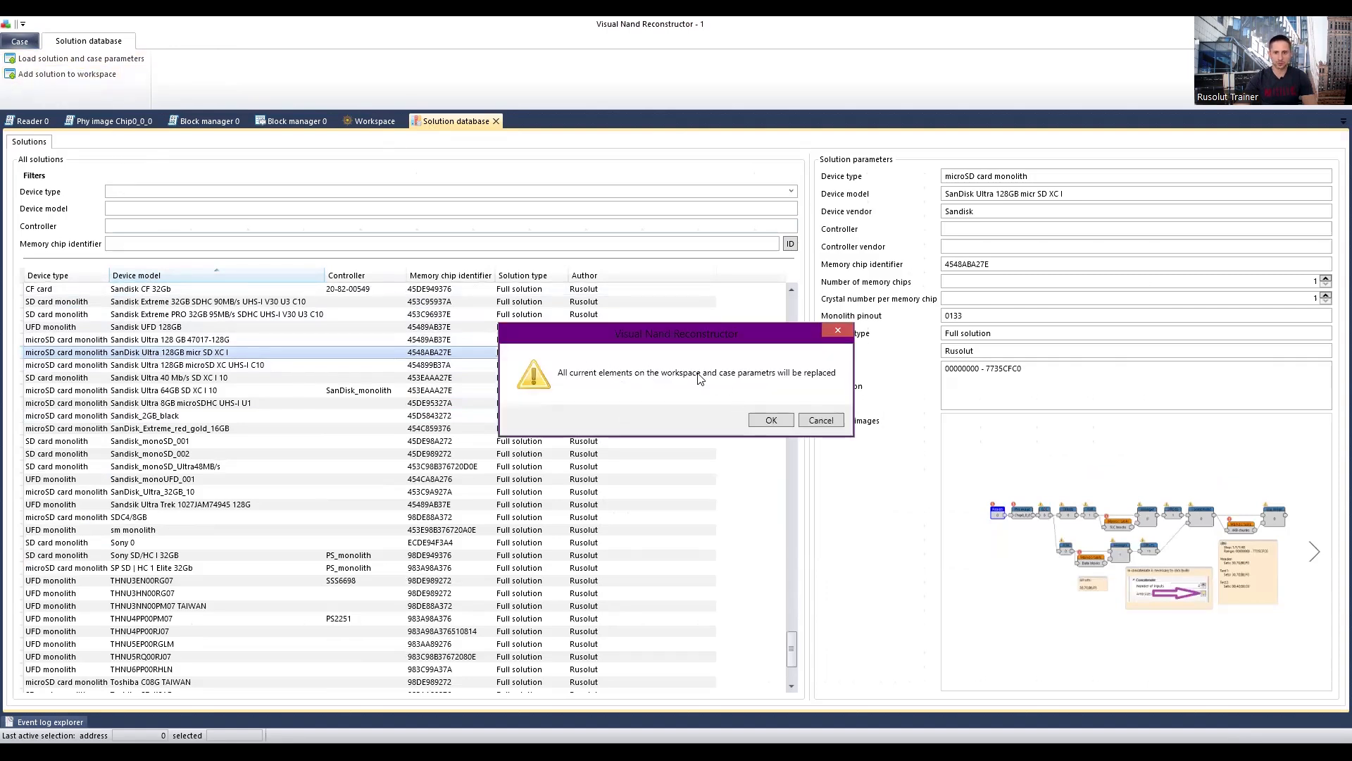
pyautogui.click(772, 422)
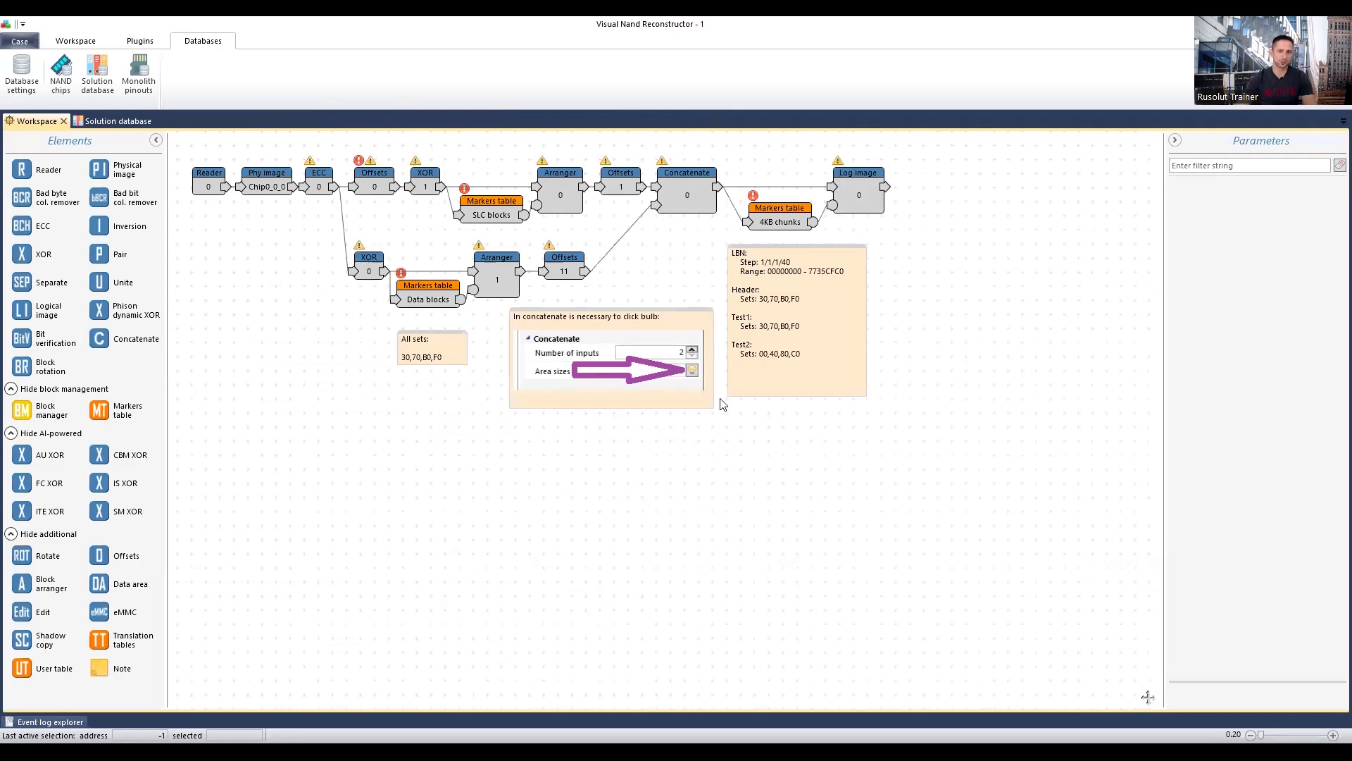
pyautogui.click(76, 41)
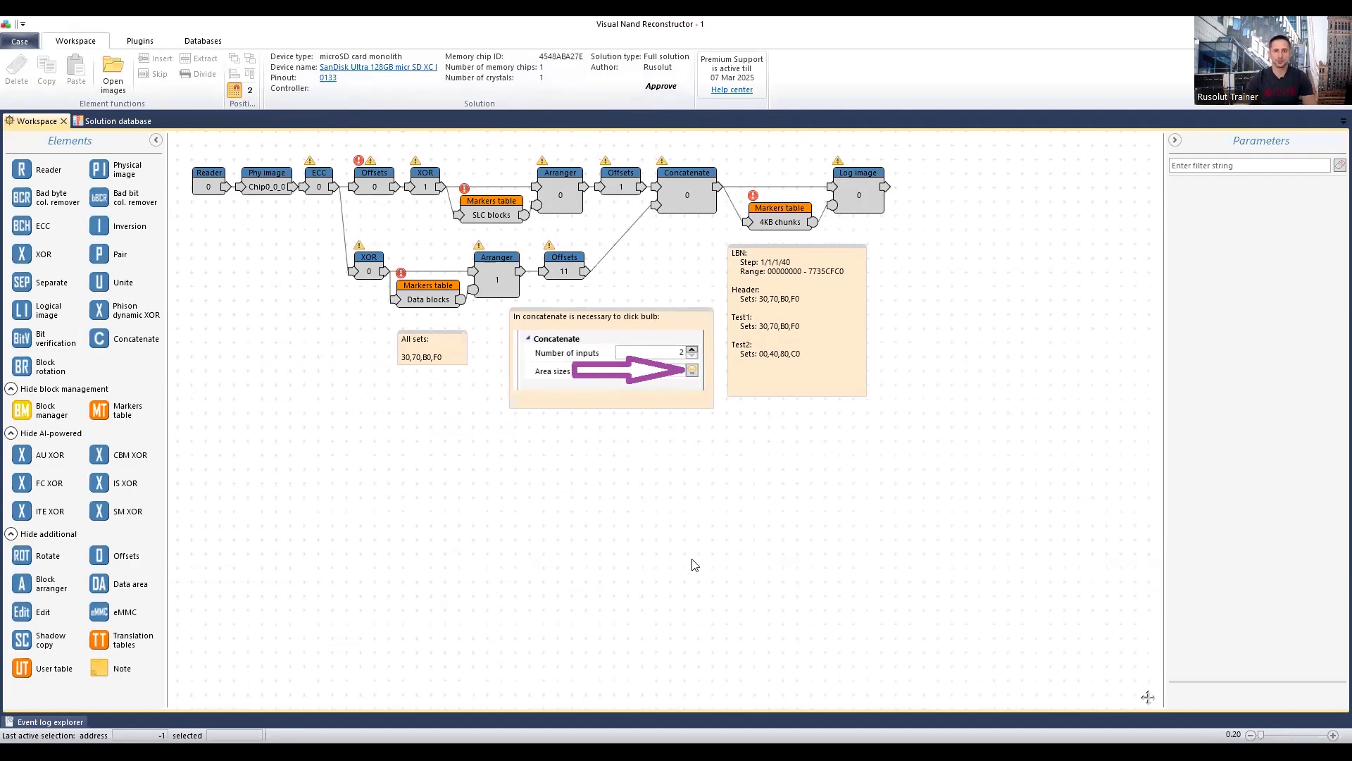
# Return to the solution database and view the THNU4PP00PM07 and THNU4PP00RJ07 UFD monolith solutions
pyautogui.click(115, 122)
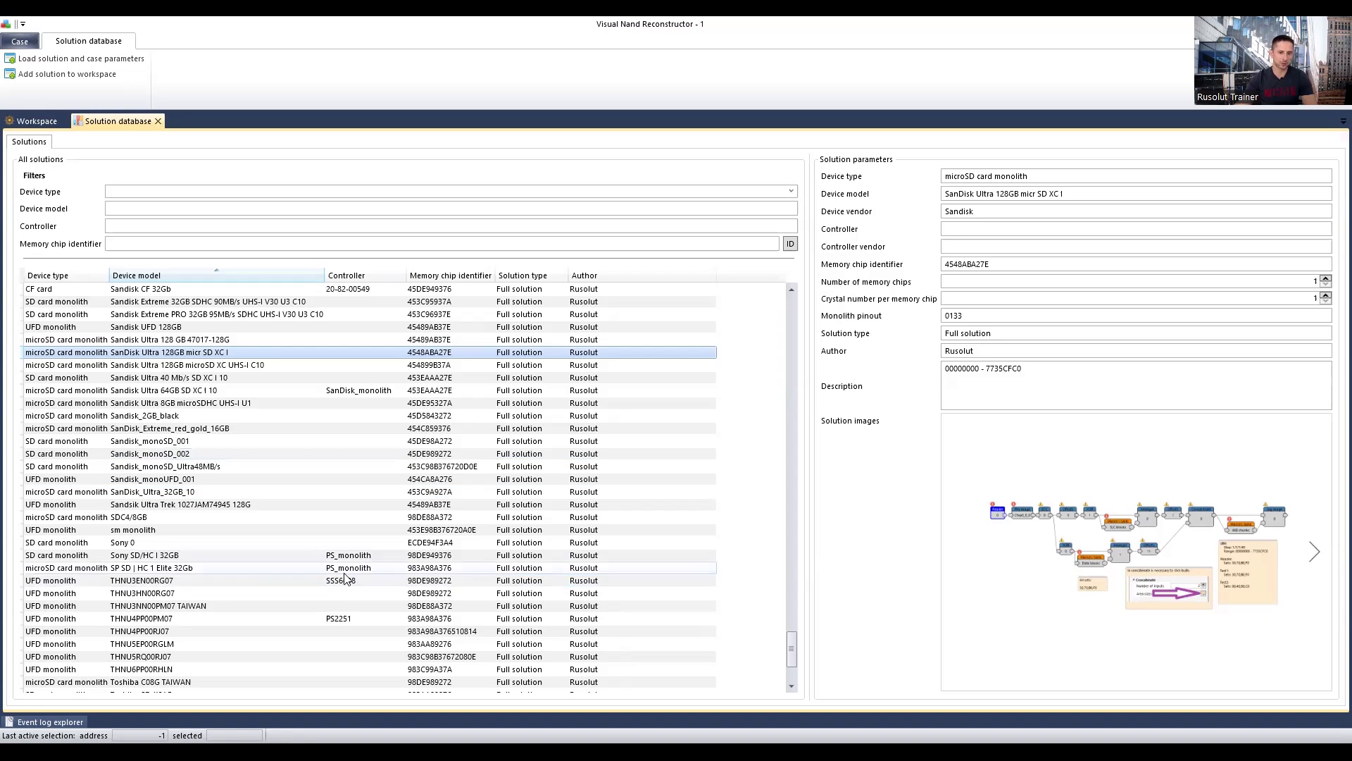
pyautogui.scroll(-4, 264, 611)
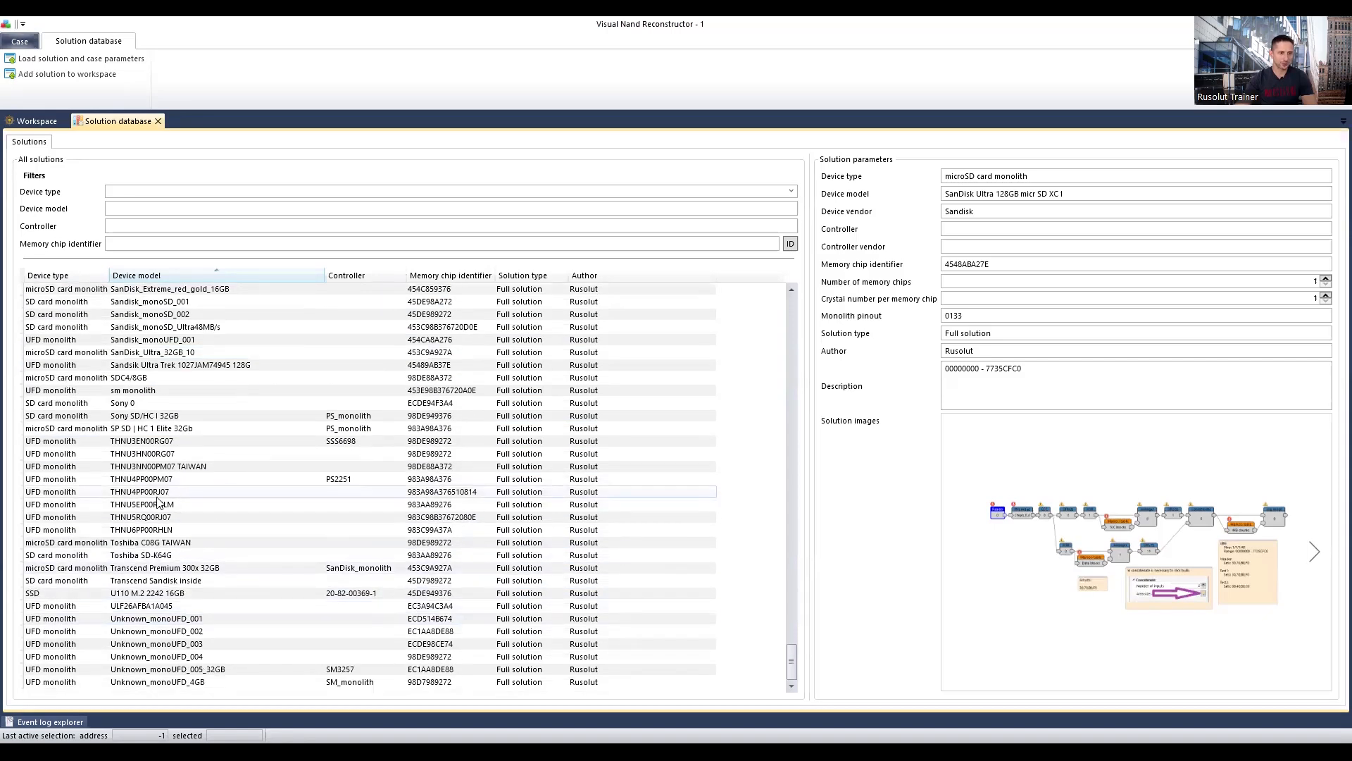
pyautogui.click(211, 479)
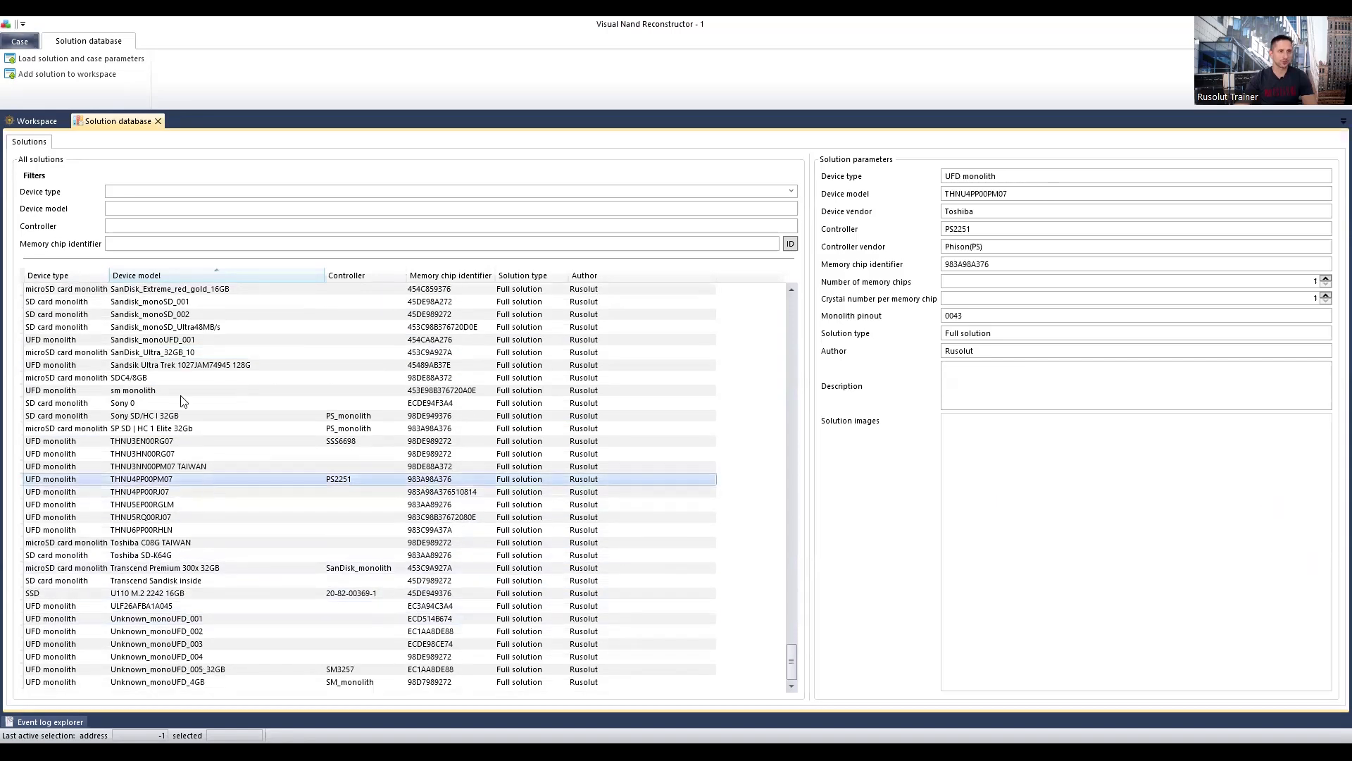
pyautogui.click(62, 75)
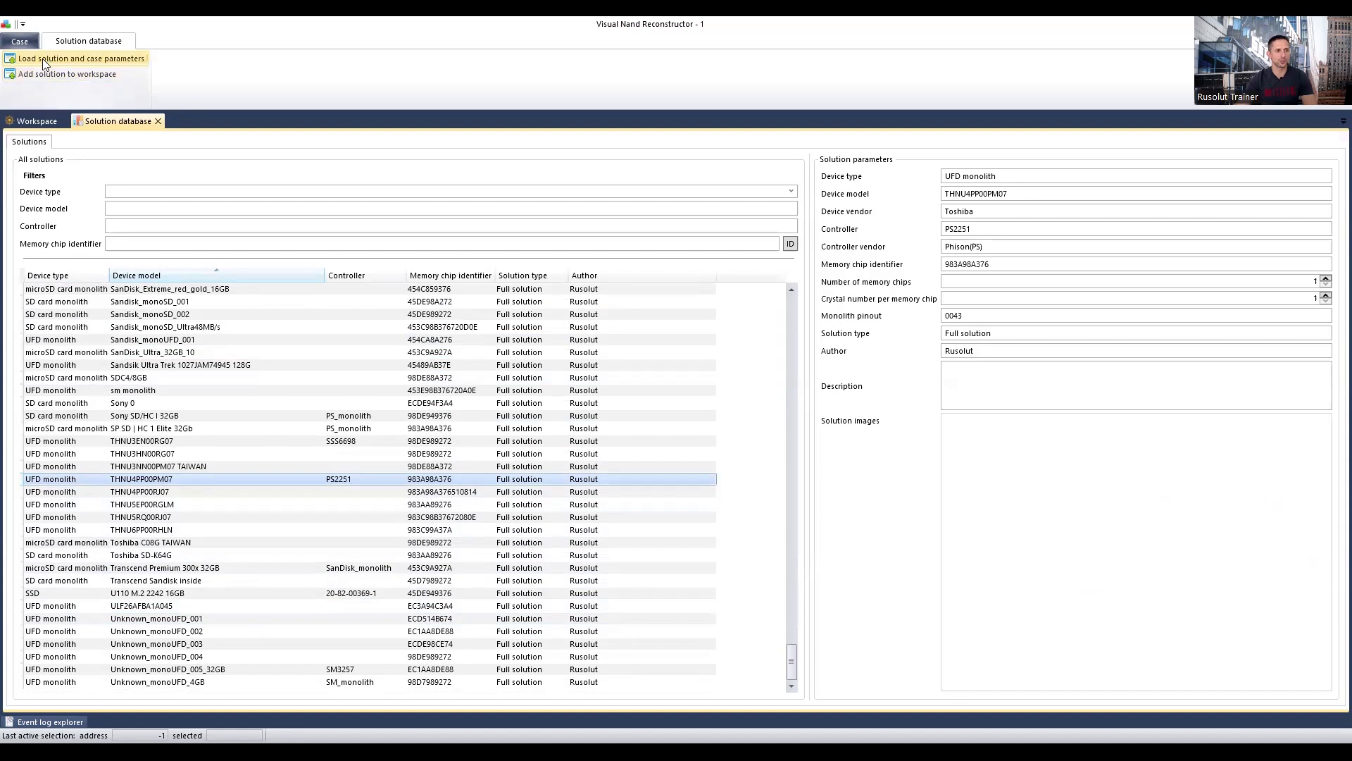
pyautogui.click(156, 493)
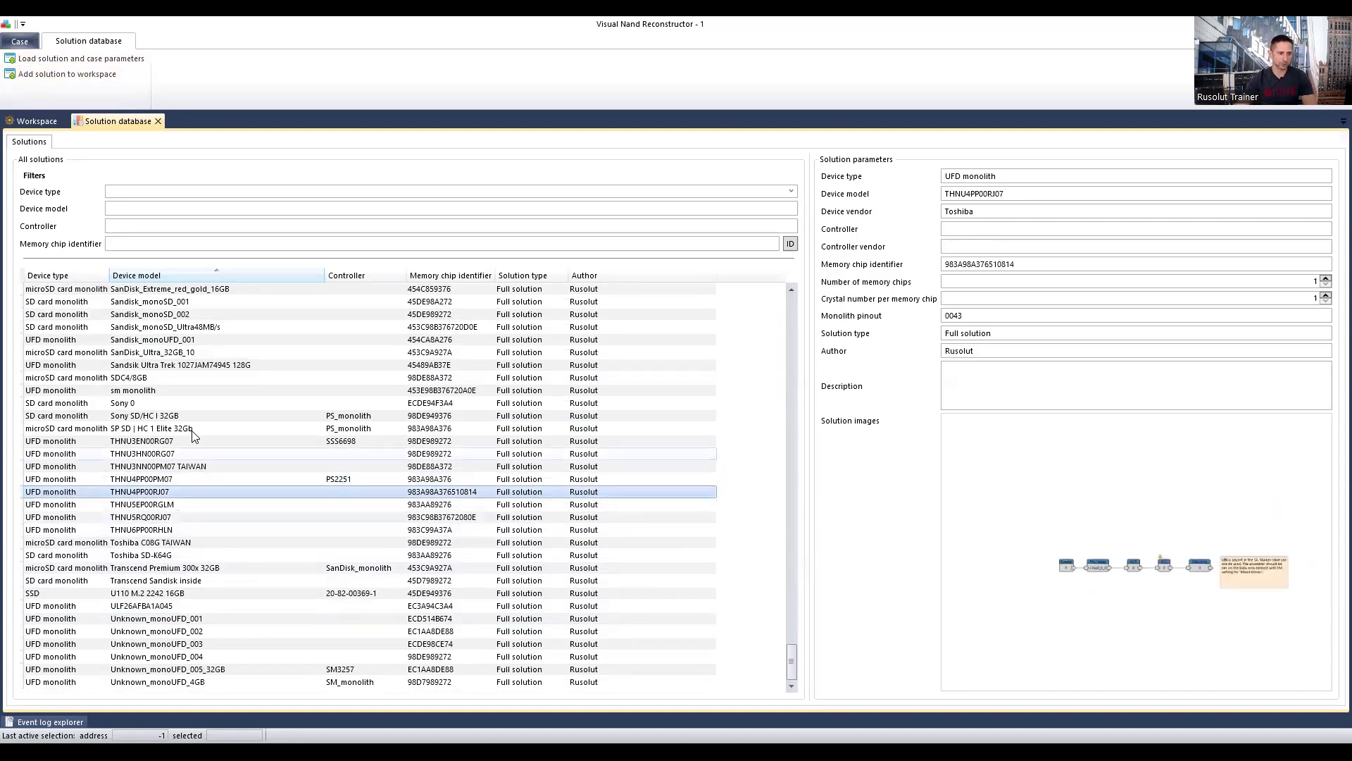
# Add the Sandisk Ultra 128GB microSD XC UHS-I C10 solution to the workspace, keeping the existing elements
pyautogui.scroll(2, 183, 429)
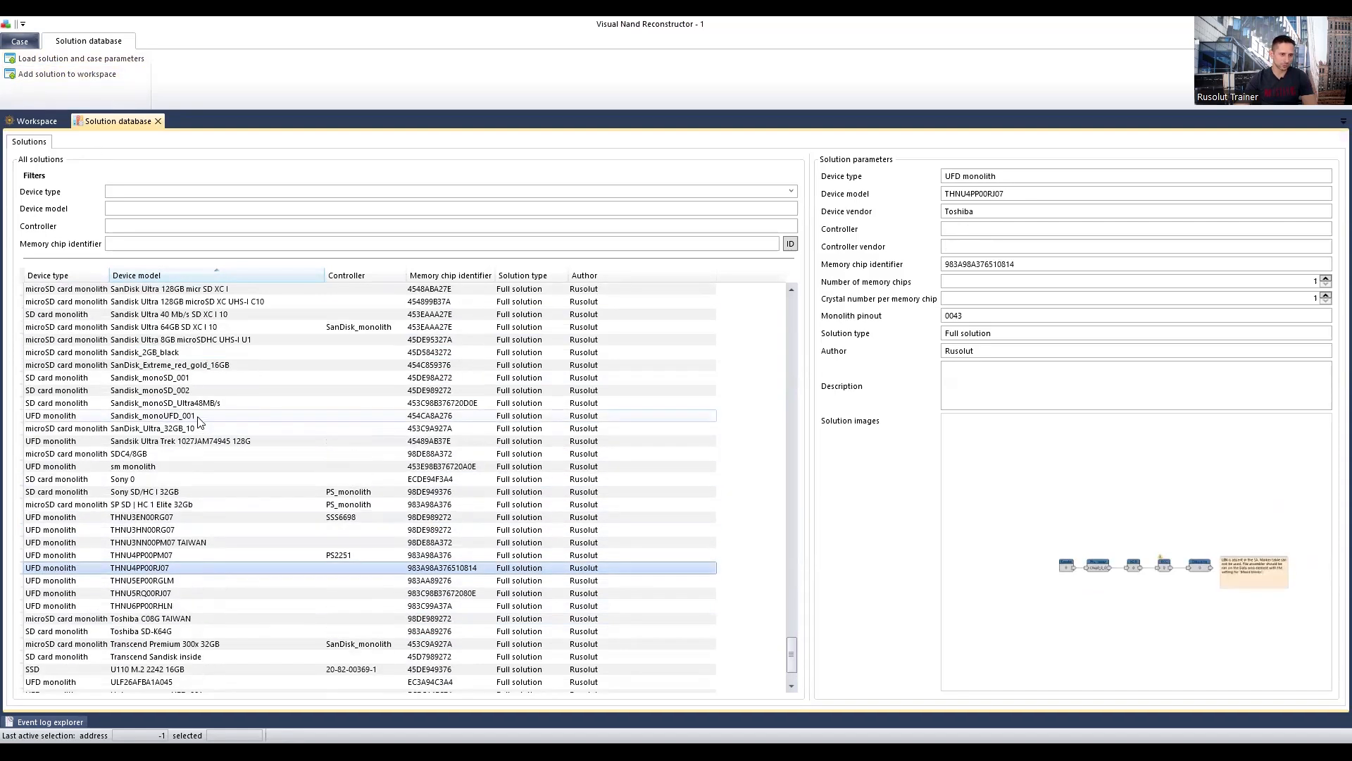
pyautogui.click(201, 303)
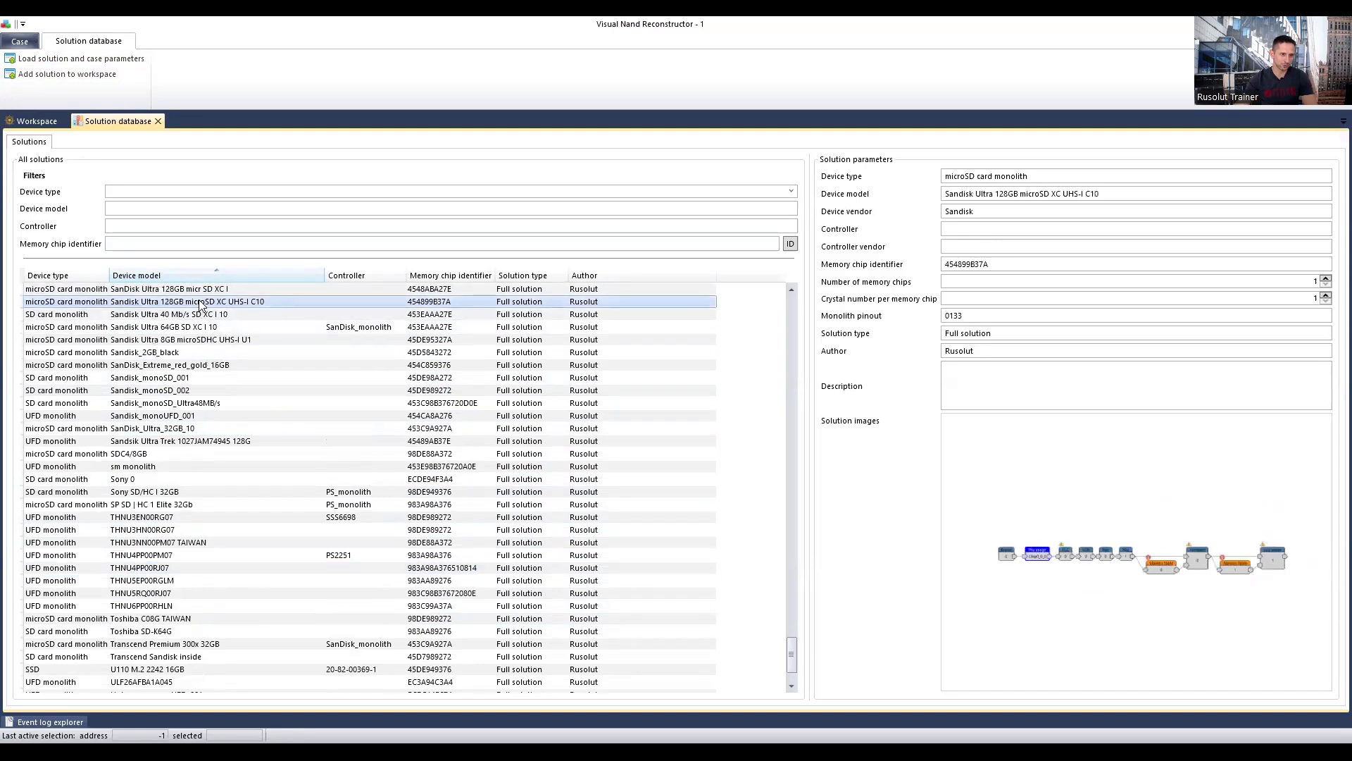
pyautogui.click(41, 119)
pyautogui.click(112, 121)
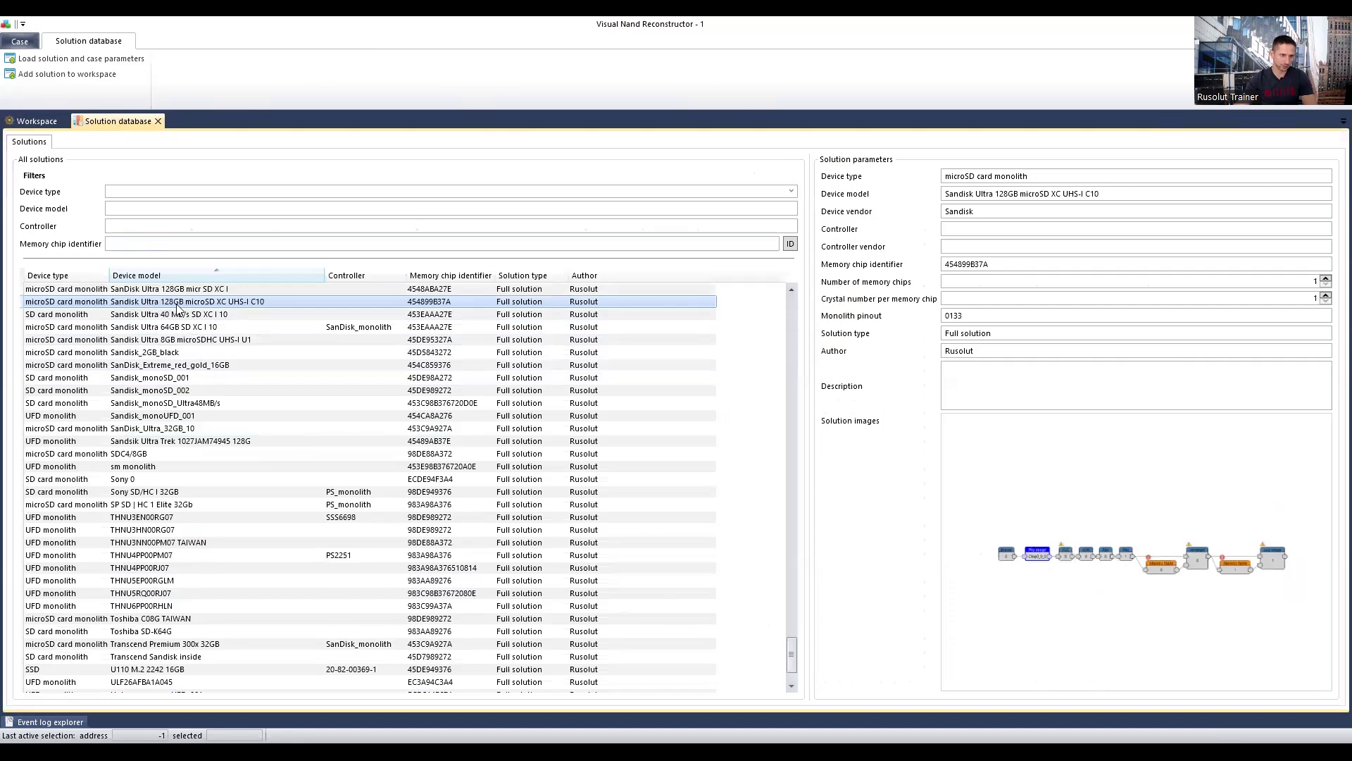
pyautogui.click(67, 75)
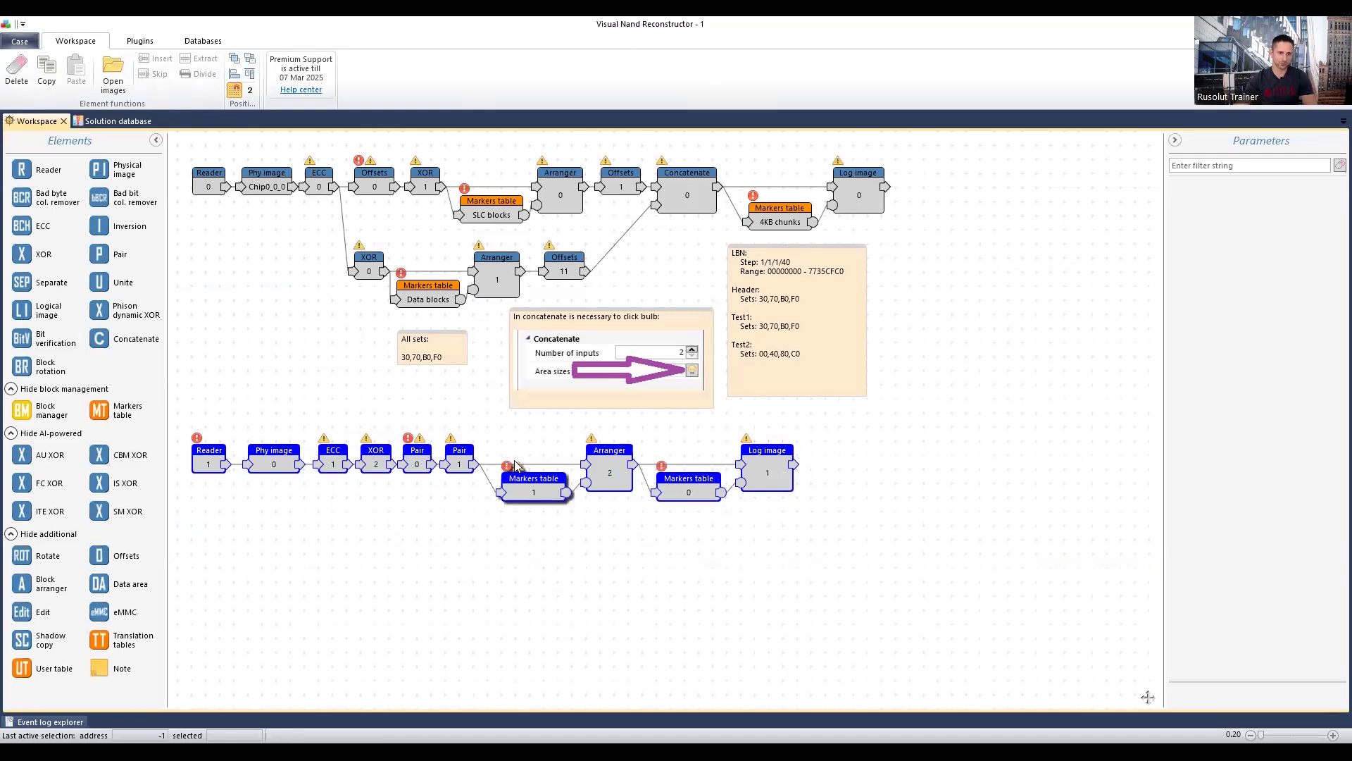
# Inspect the parameters of the XOR 2, ECC 1 and Pair 0 elements in the second chain
pyautogui.click(376, 459)
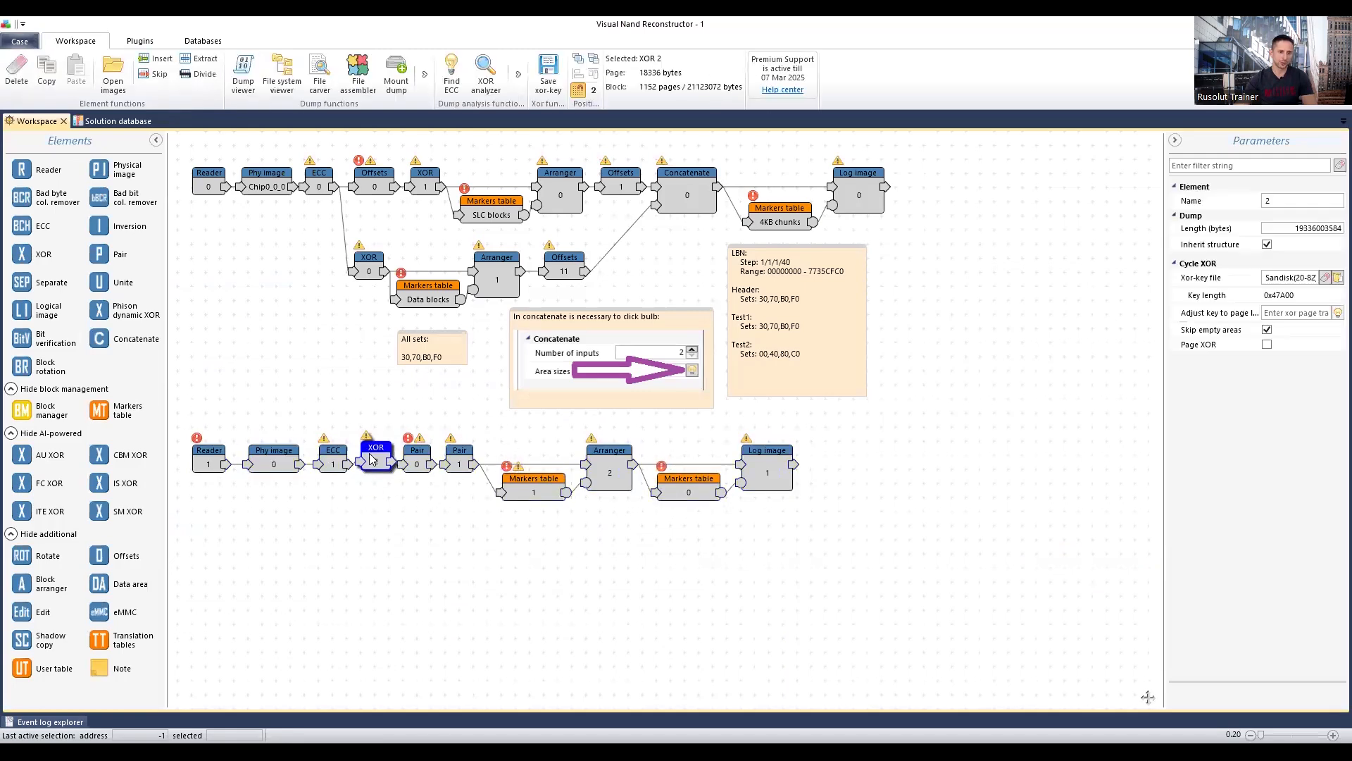
pyautogui.click(335, 461)
pyautogui.click(417, 460)
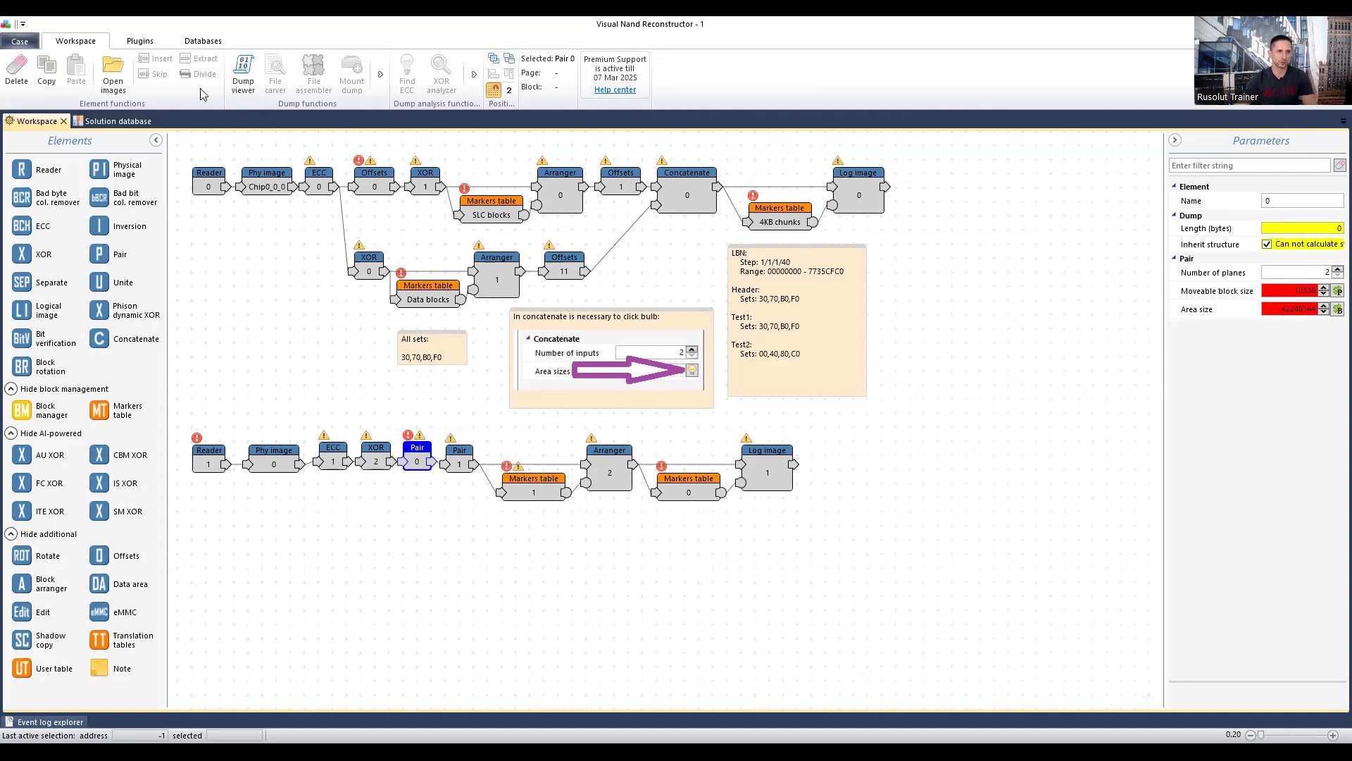
# Add the Sandisk Ultra 40 Mb/s SD XC I 10 solution from the database to the workspace
pyautogui.click(206, 41)
pyautogui.click(117, 121)
pyautogui.scroll(1, 189, 428)
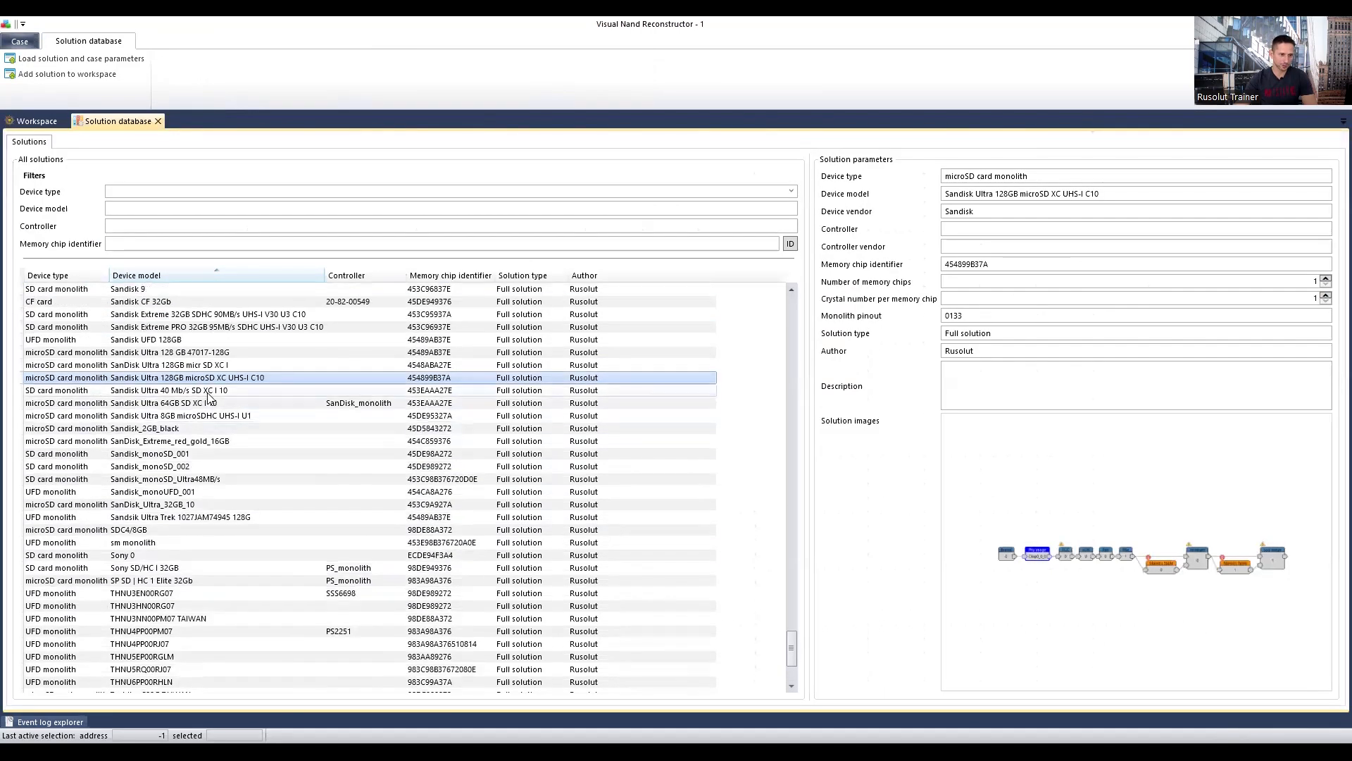
pyautogui.click(209, 392)
pyautogui.click(83, 76)
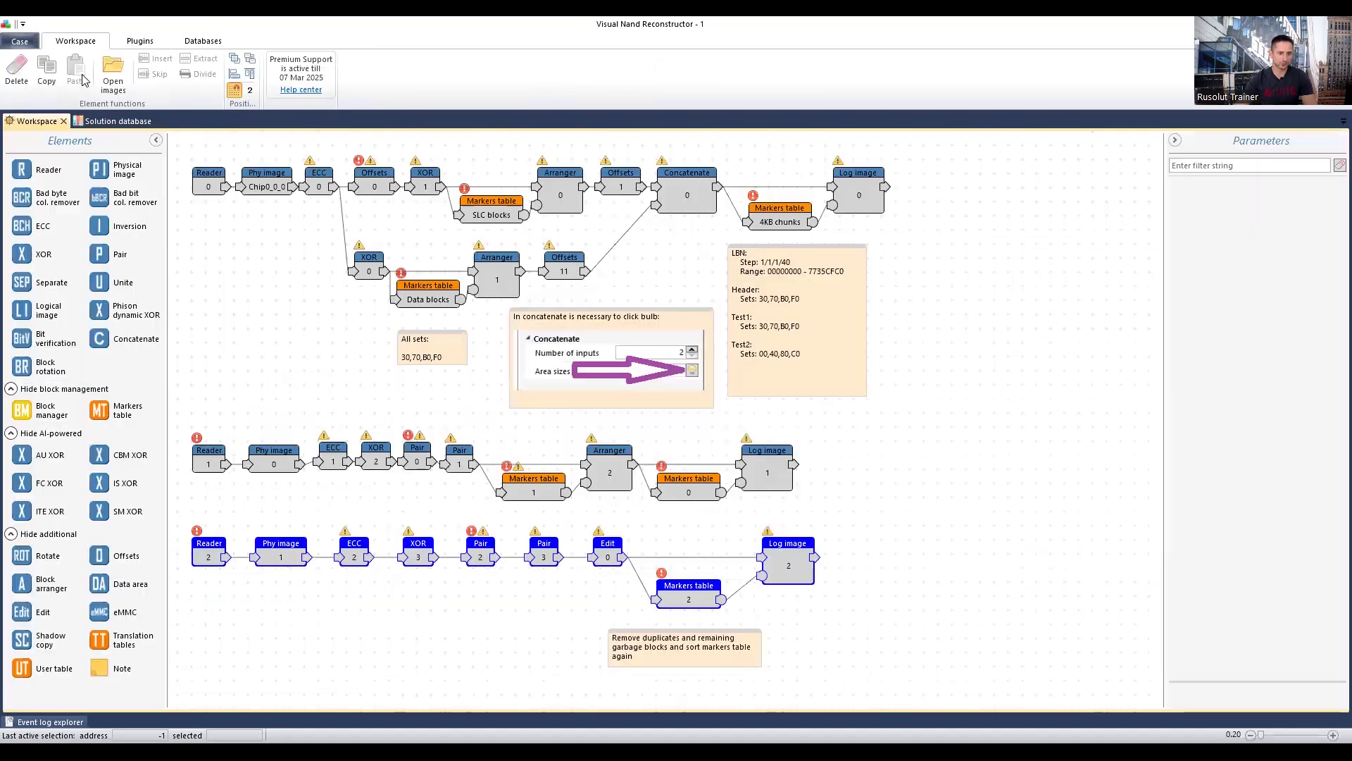
# Add the Sandisk 16GB_black solution with memory chip identifier 454CA9927A to the workspace
pyautogui.click(116, 121)
pyautogui.scroll(4, 145, 291)
pyautogui.click(149, 305)
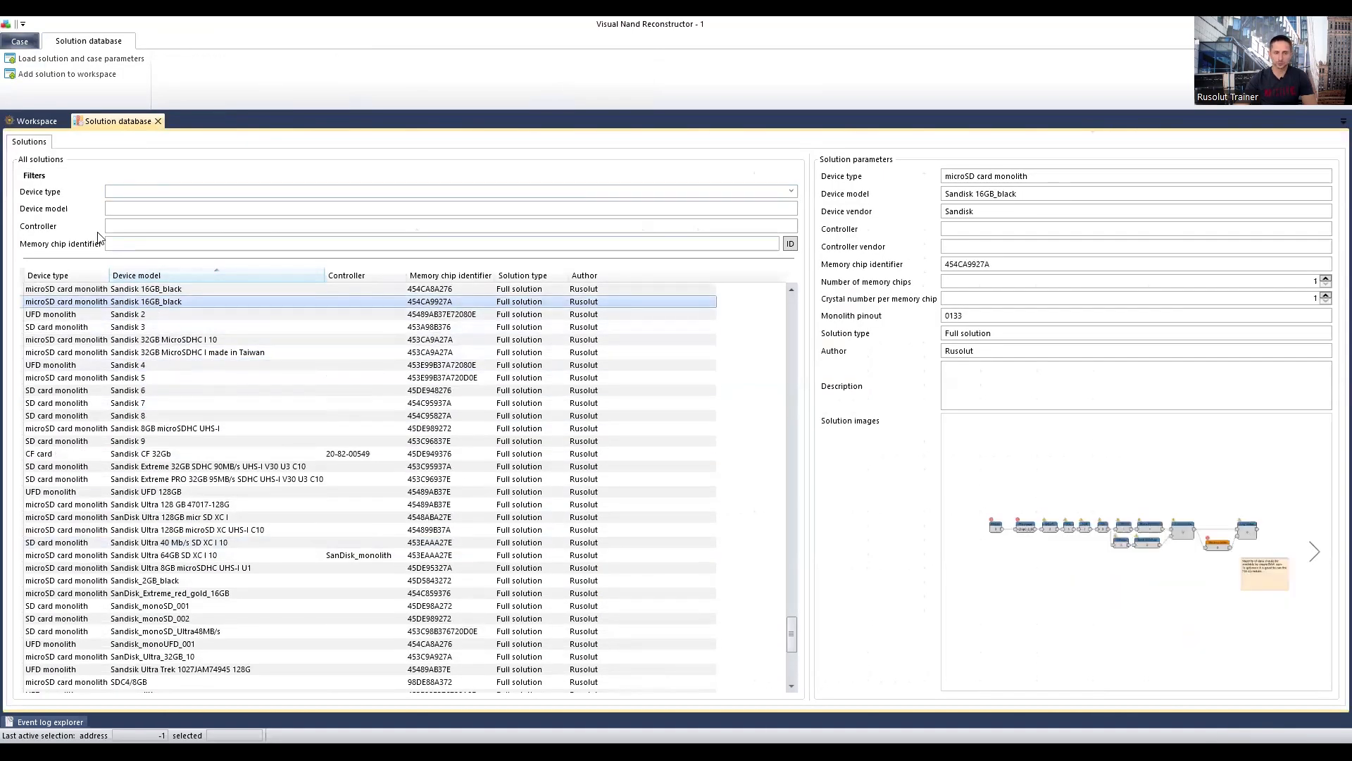
pyautogui.click(67, 75)
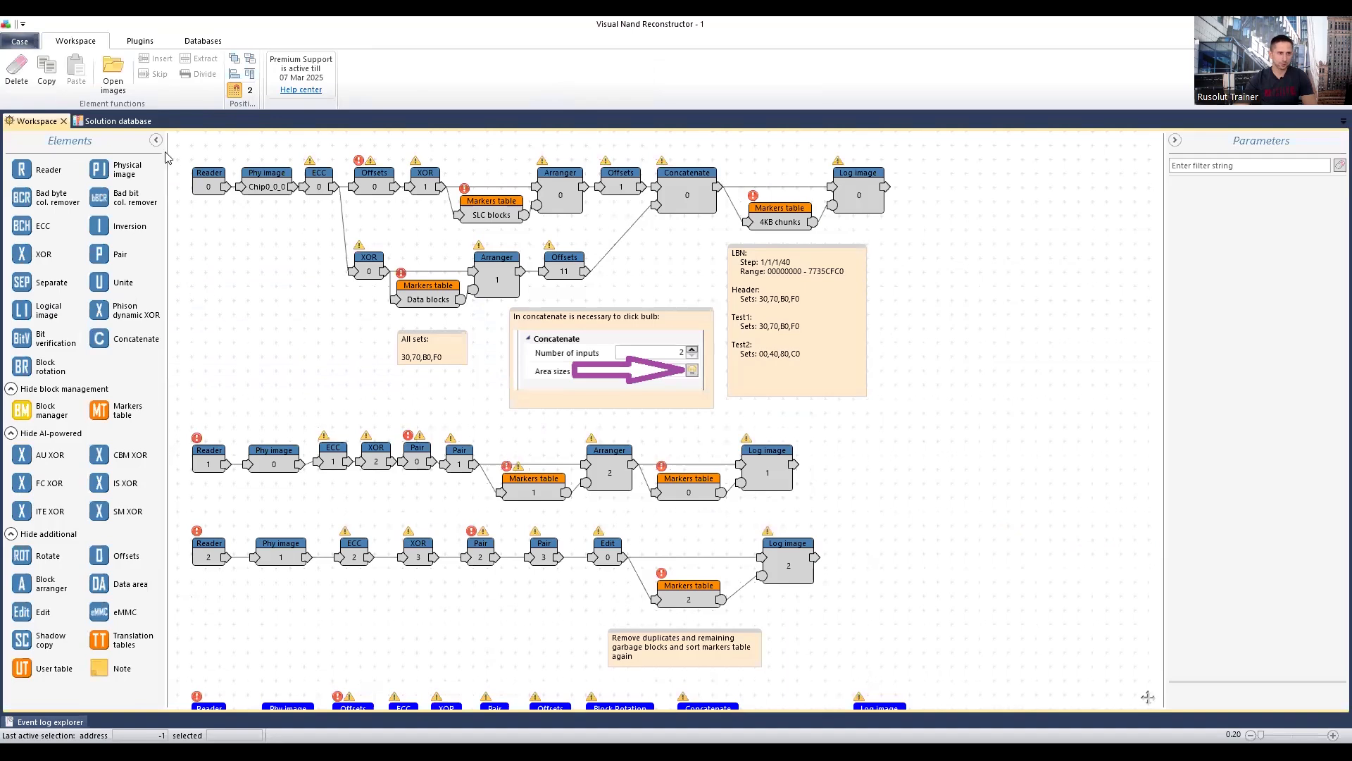
# Add the SanDisk_Extreme_red_gold_16GB microSD monolith solution to the workspace and close the resulting message
pyautogui.click(133, 121)
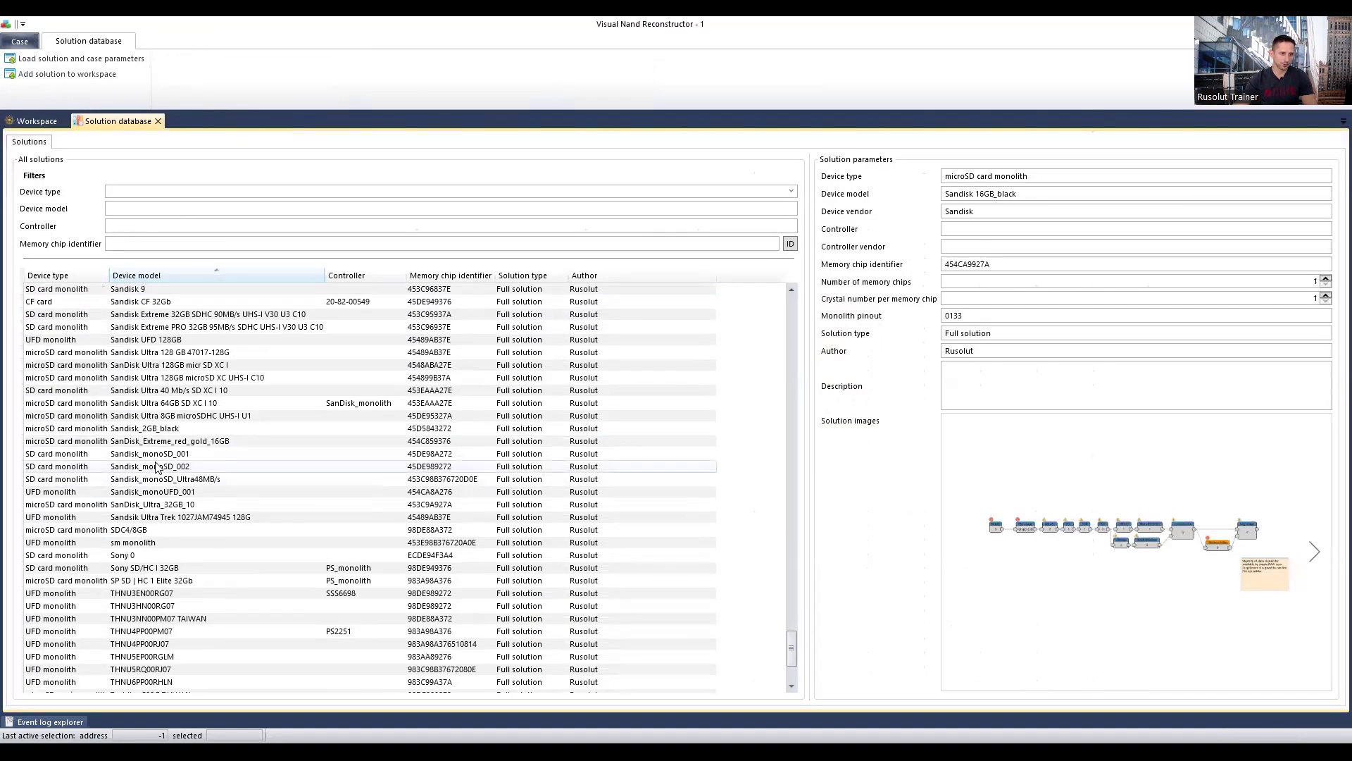
pyautogui.click(162, 441)
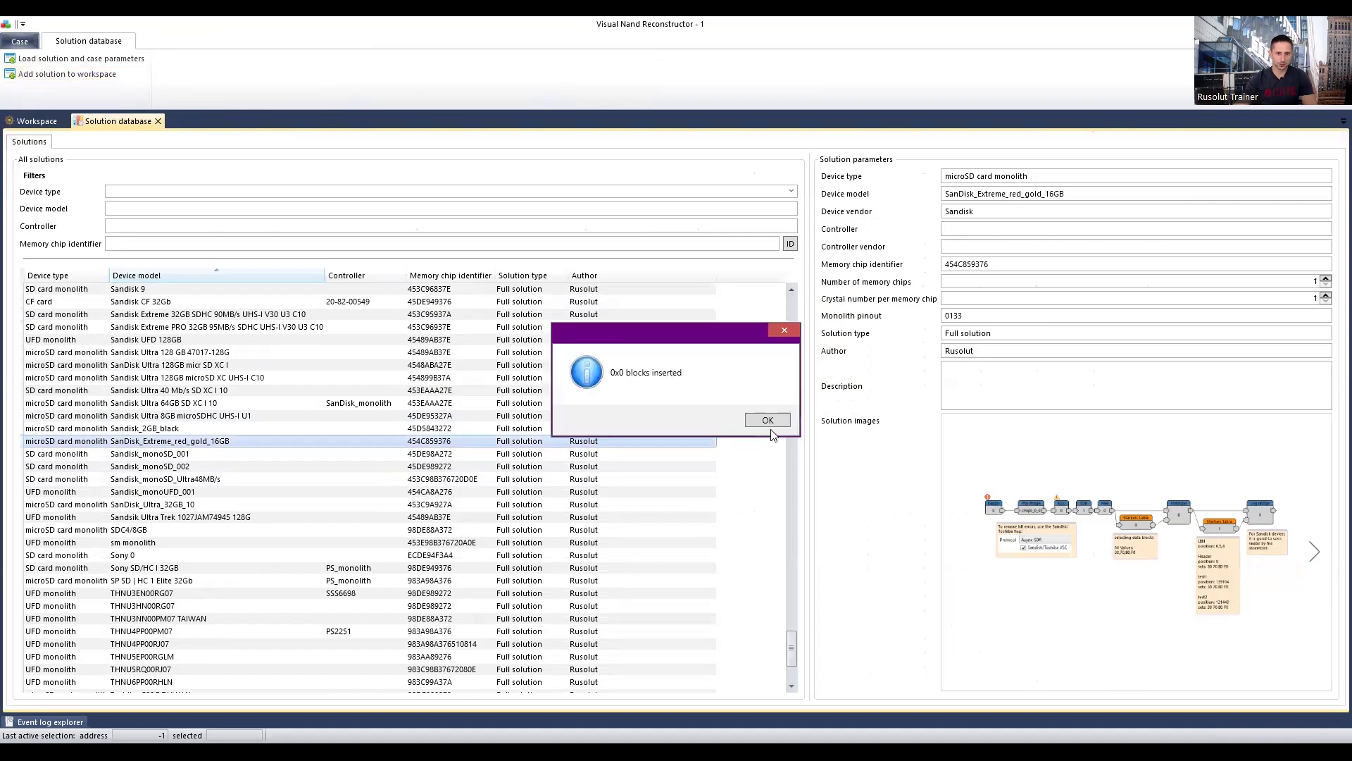
pyautogui.click(770, 424)
# Review the element chains and notes of all the solutions added to the workspace
pyautogui.click(37, 121)
pyautogui.scroll(-9, 486, 501)
pyautogui.scroll(5, 554, 526)
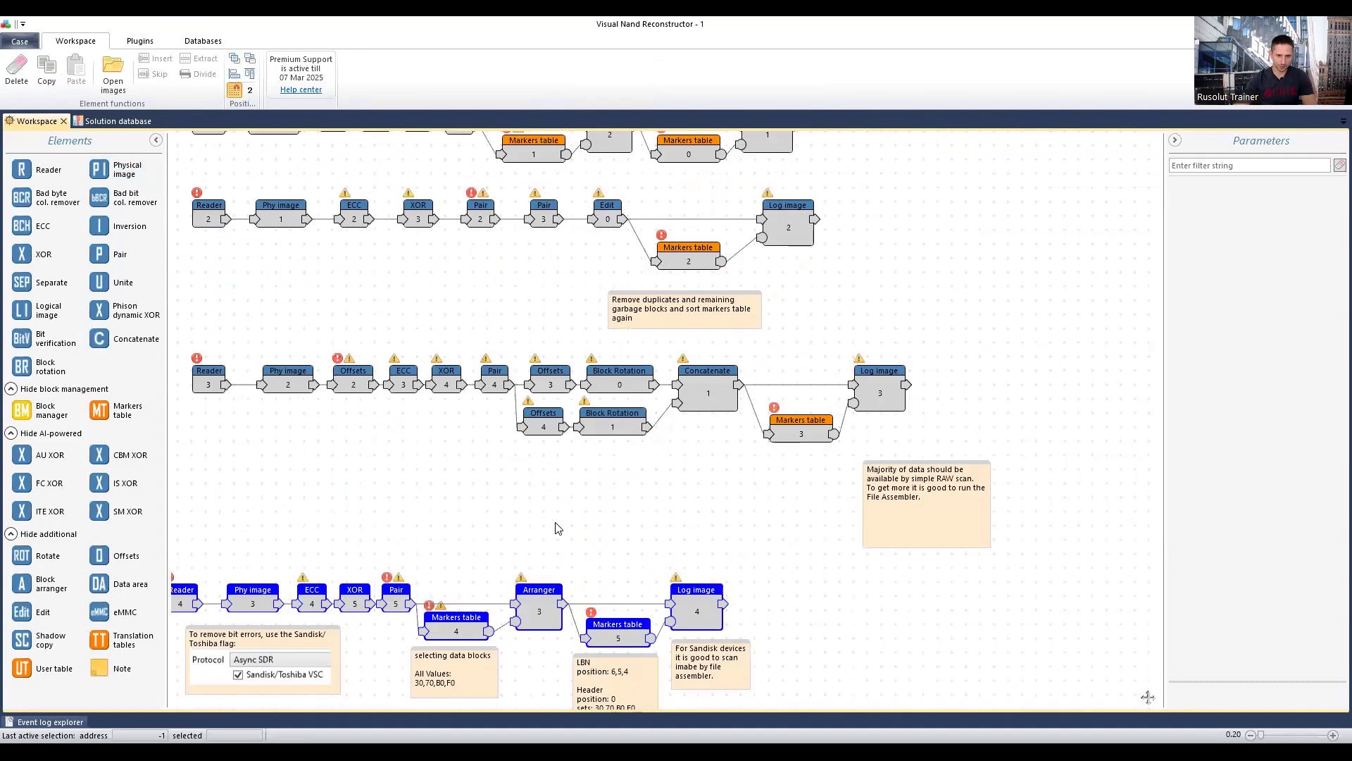
pyautogui.scroll(-4, 552, 529)
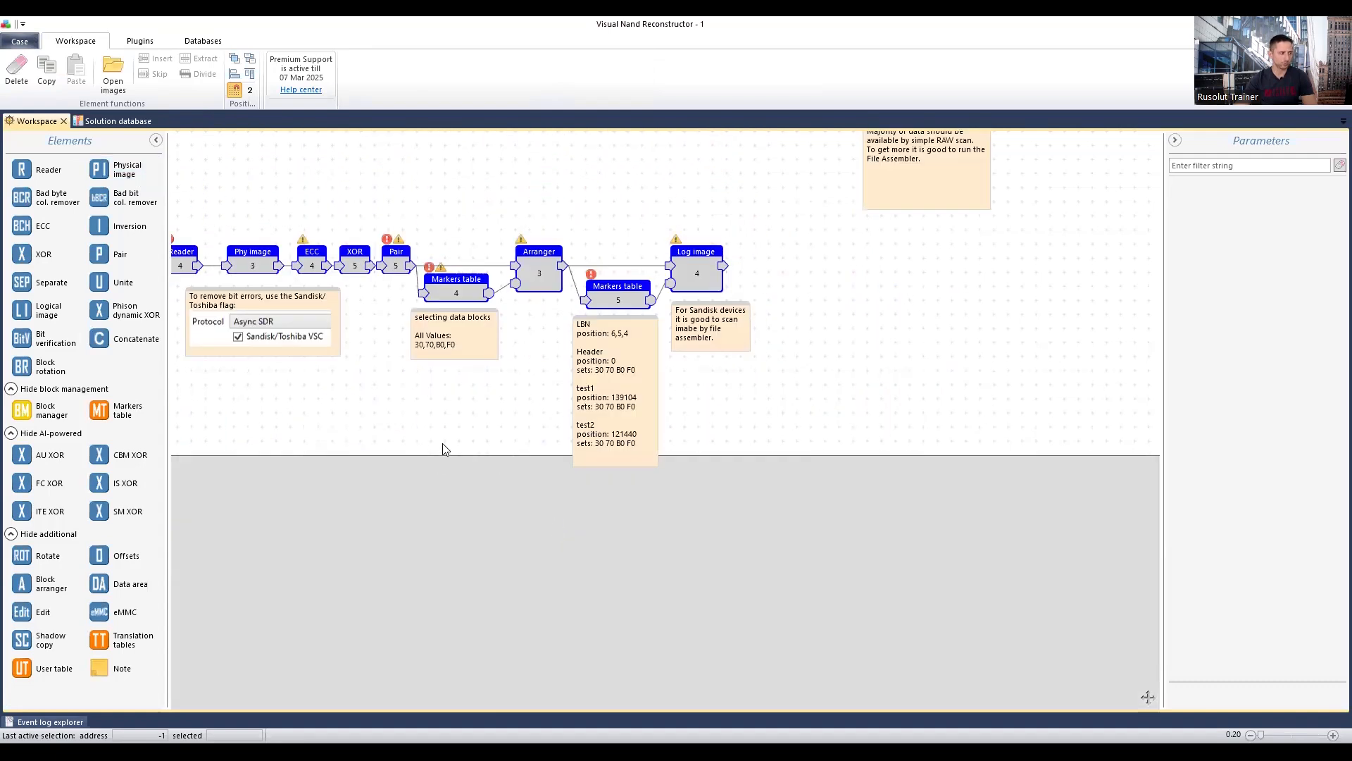
pyautogui.scroll(14, 468, 450)
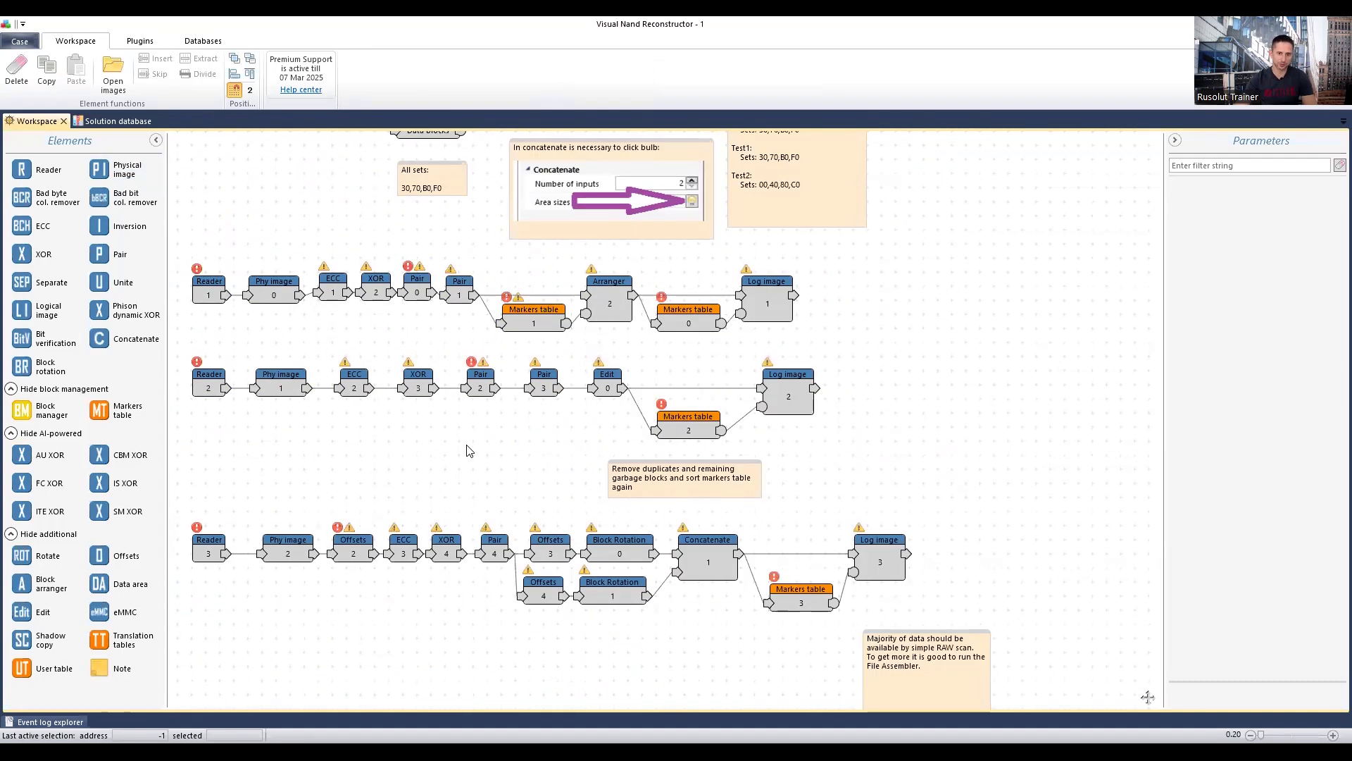
# Add the Sandisk_monoSD_Ultra48MB/s SD card monolith solution to the workspace and review its element chain
pyautogui.click(118, 121)
pyautogui.scroll(-4, 145, 331)
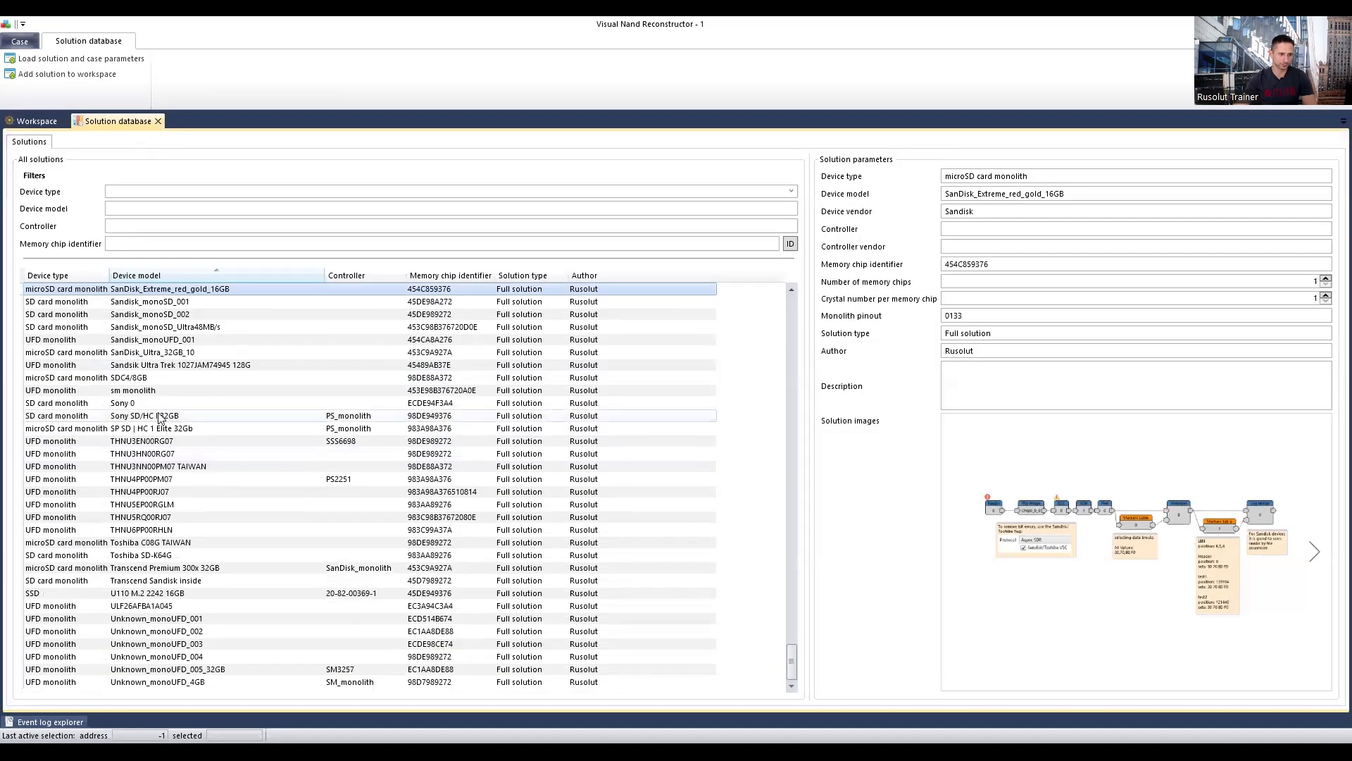
pyautogui.click(146, 328)
pyautogui.click(67, 75)
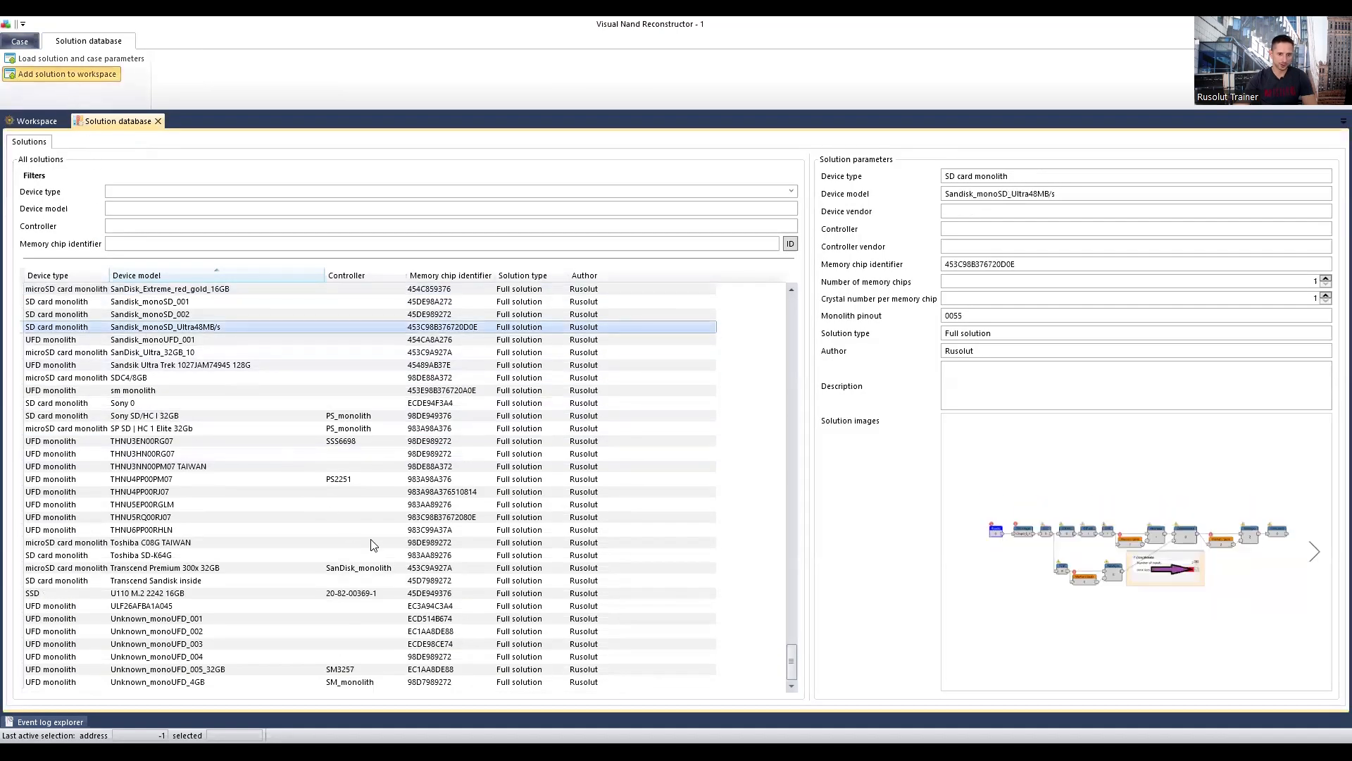
pyautogui.scroll(-7, 465, 595)
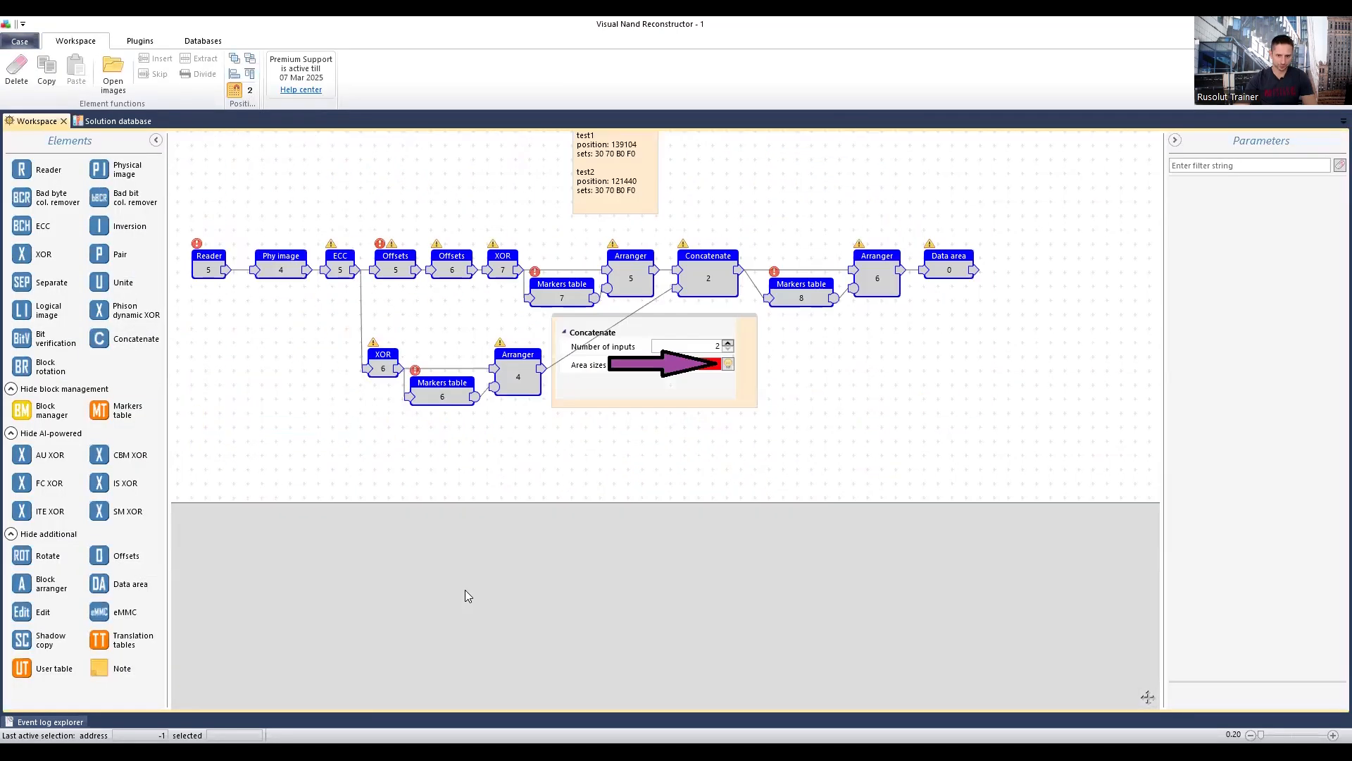
pyautogui.scroll(-1, 465, 595)
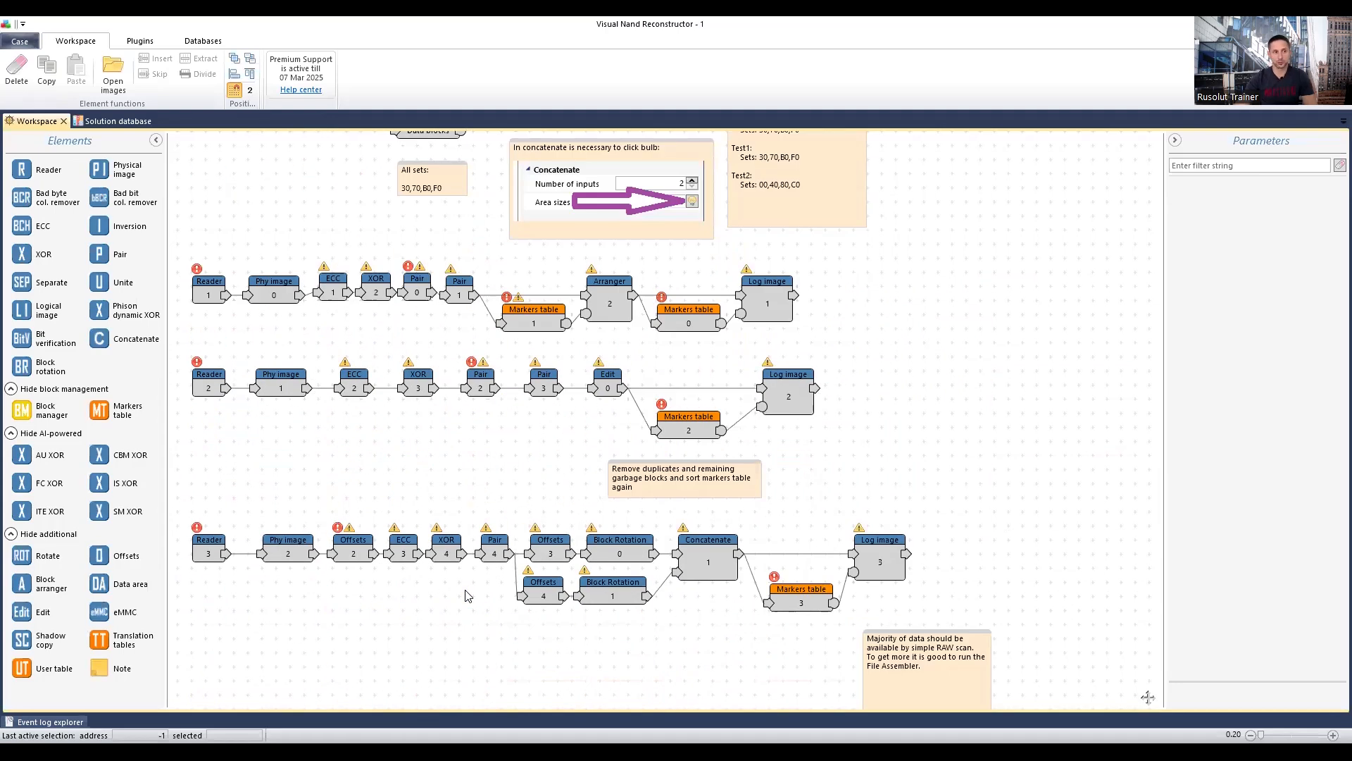
# Load the Sandsik Ultra Trek 1027JAM74945 128G solution together with its case parameters and review the resulting element chain
pyautogui.click(125, 124)
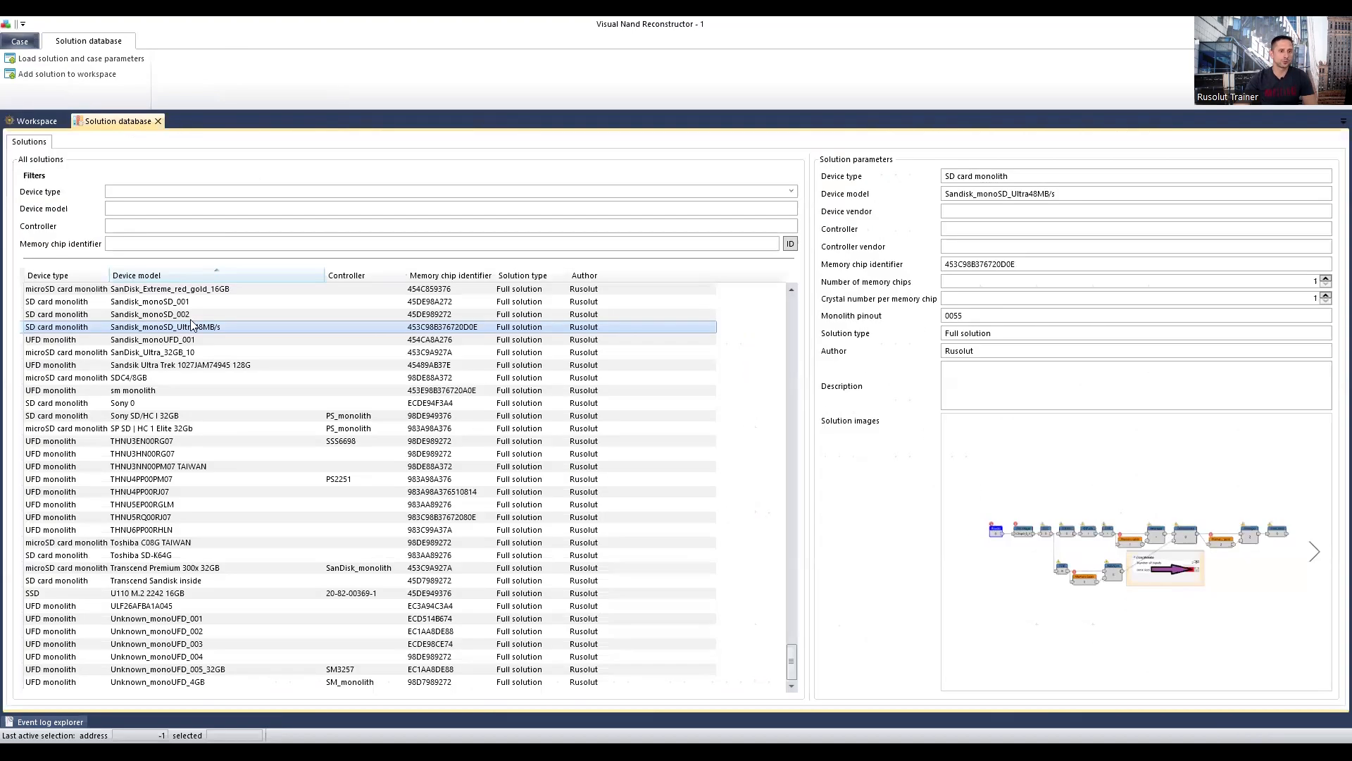
pyautogui.click(159, 365)
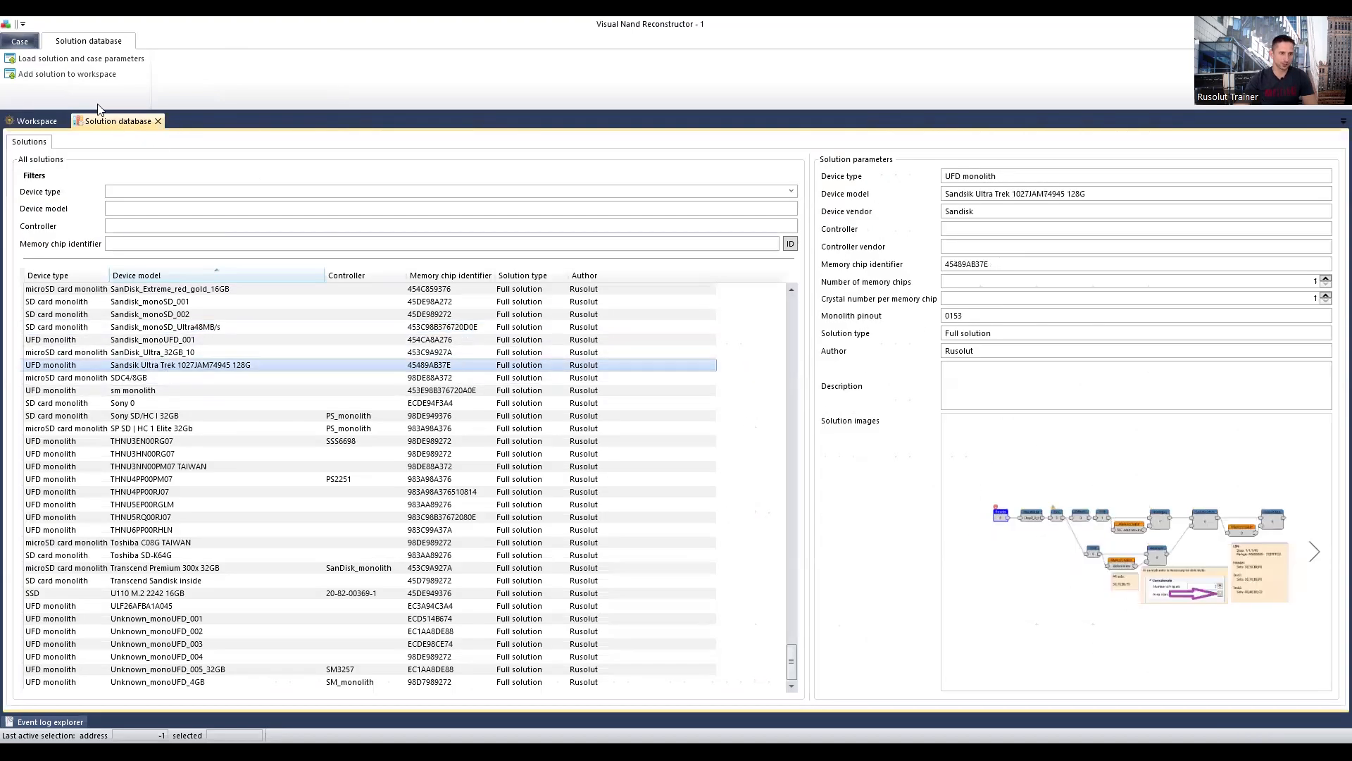
pyautogui.click(53, 60)
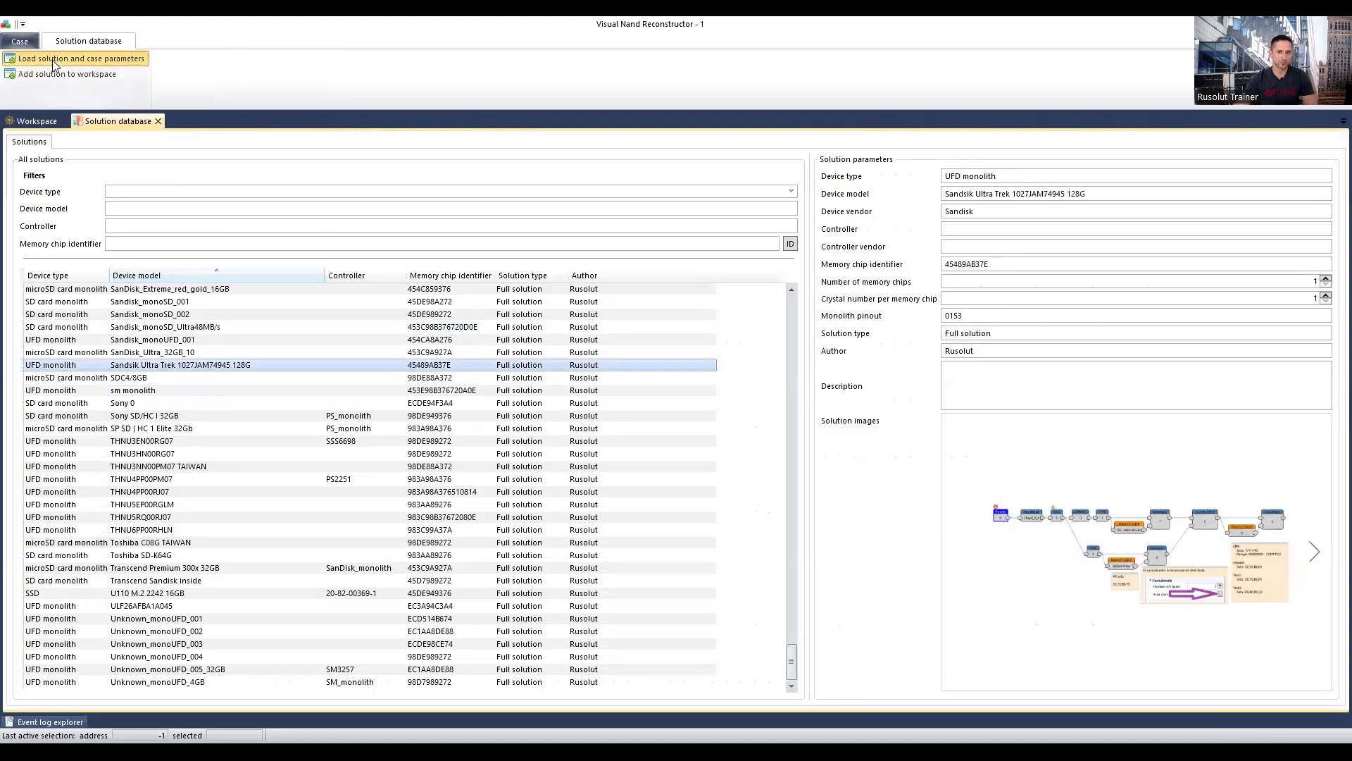
pyautogui.click(771, 421)
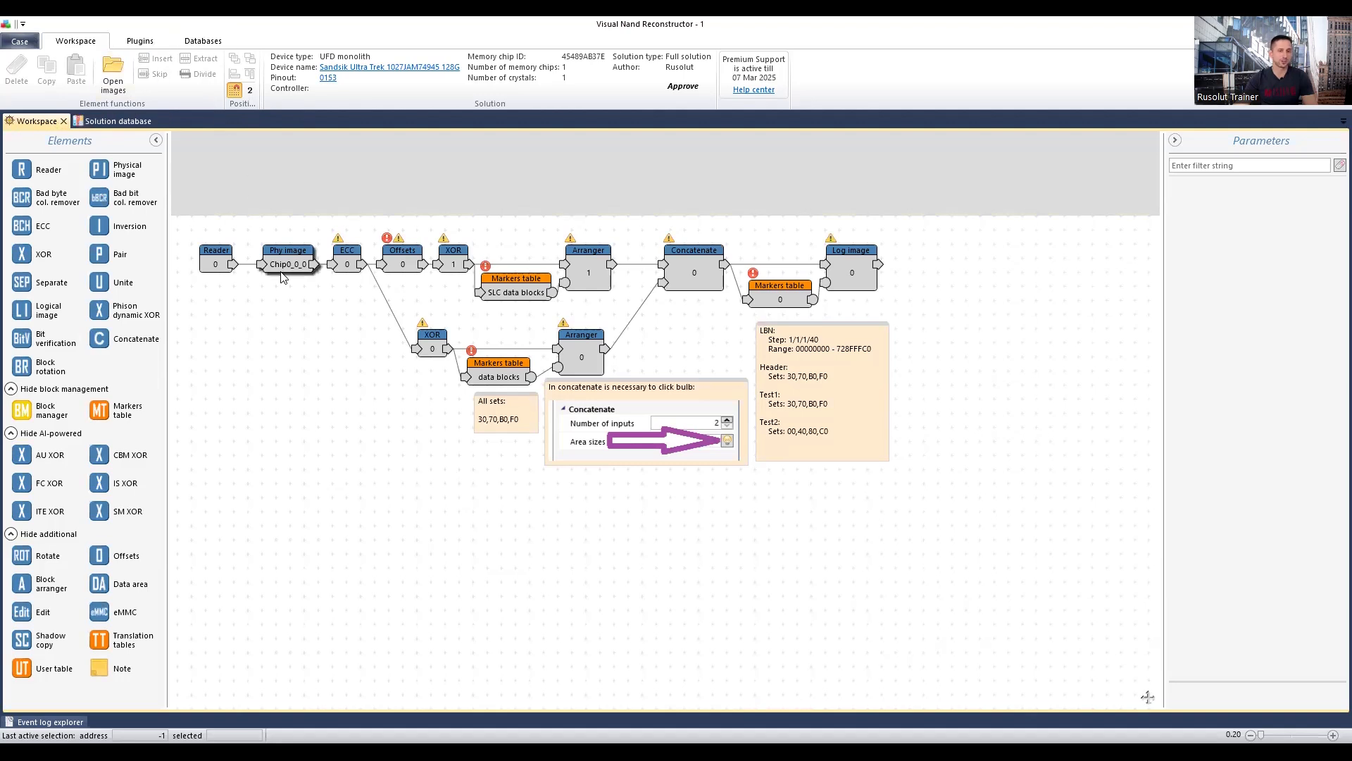
pyautogui.scroll(-1, 354, 409)
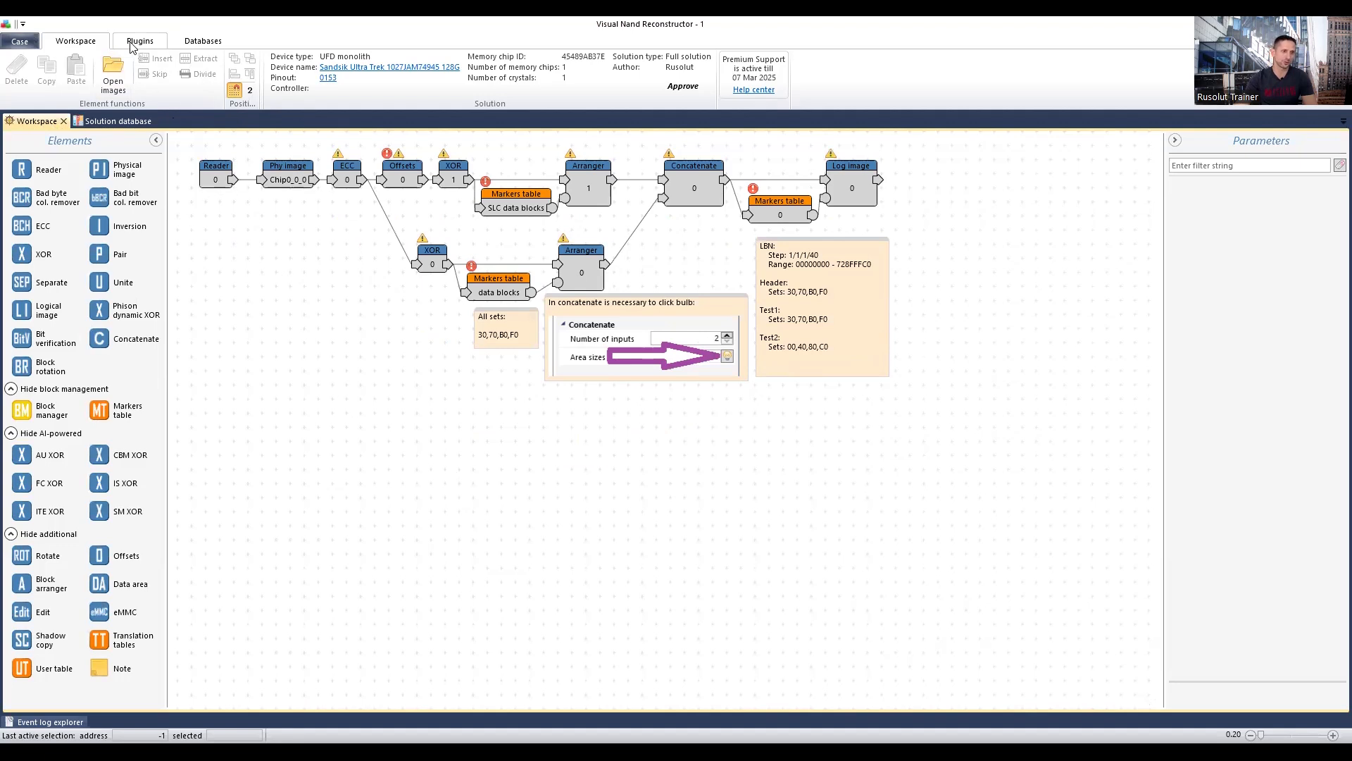
pyautogui.scroll(2, 204, 198)
pyautogui.scroll(-1, 294, 187)
# Switch to the AU6989SN case and show its workspace with no element selected
pyautogui.click(20, 44)
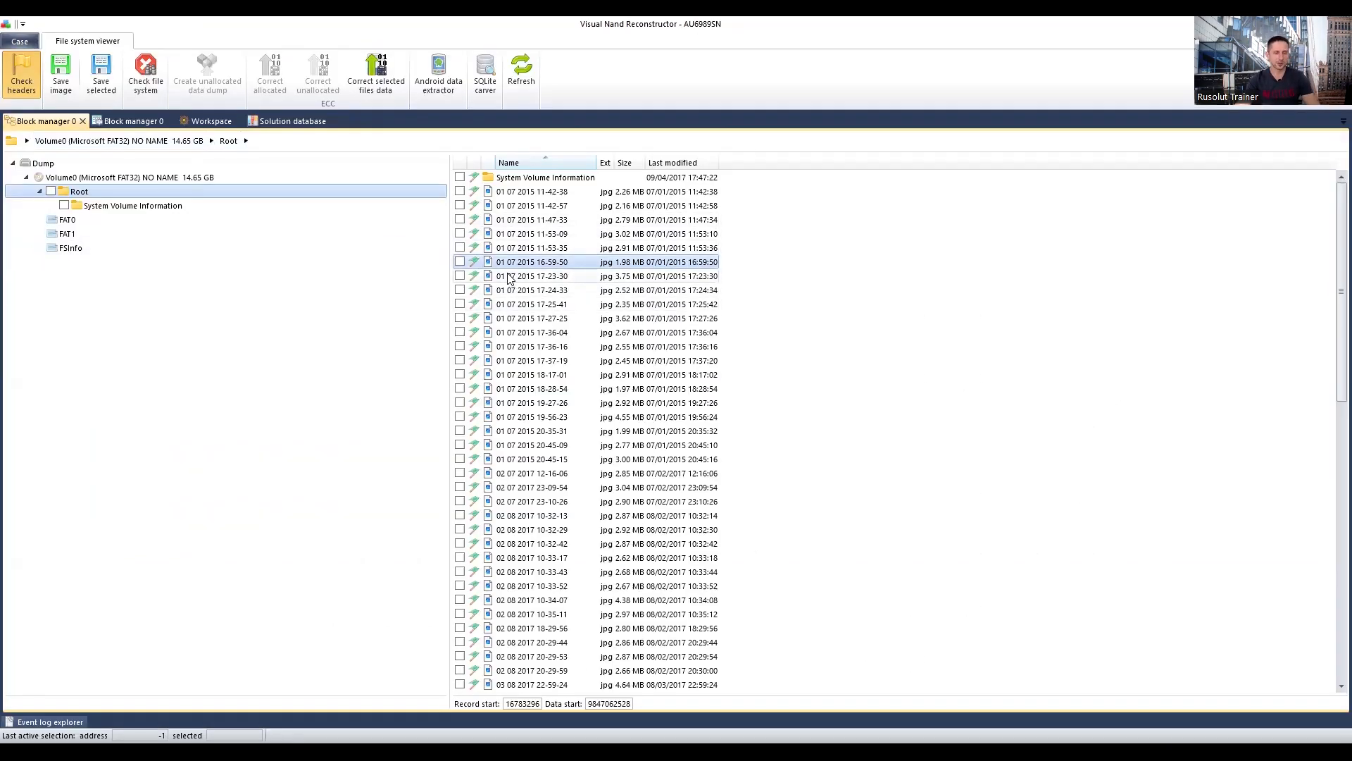
pyautogui.click(213, 122)
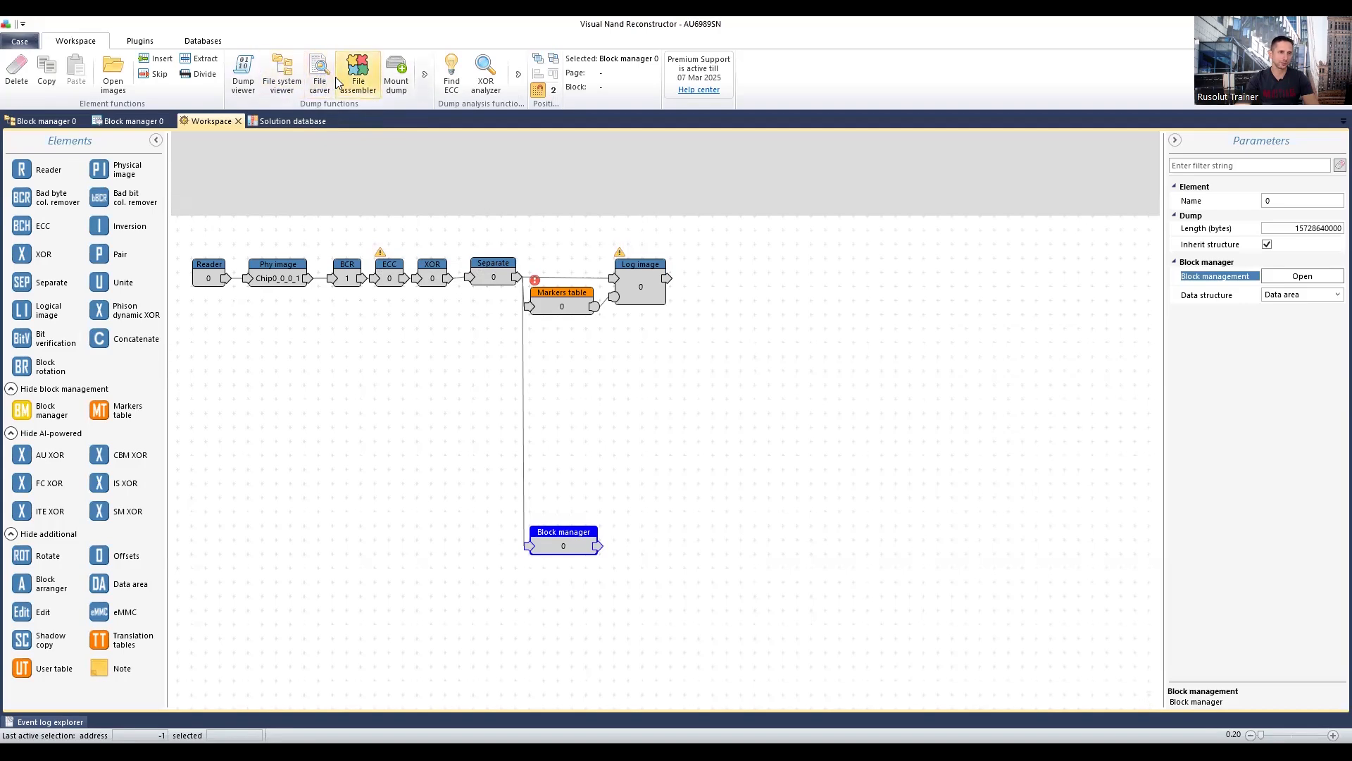
pyautogui.click(364, 363)
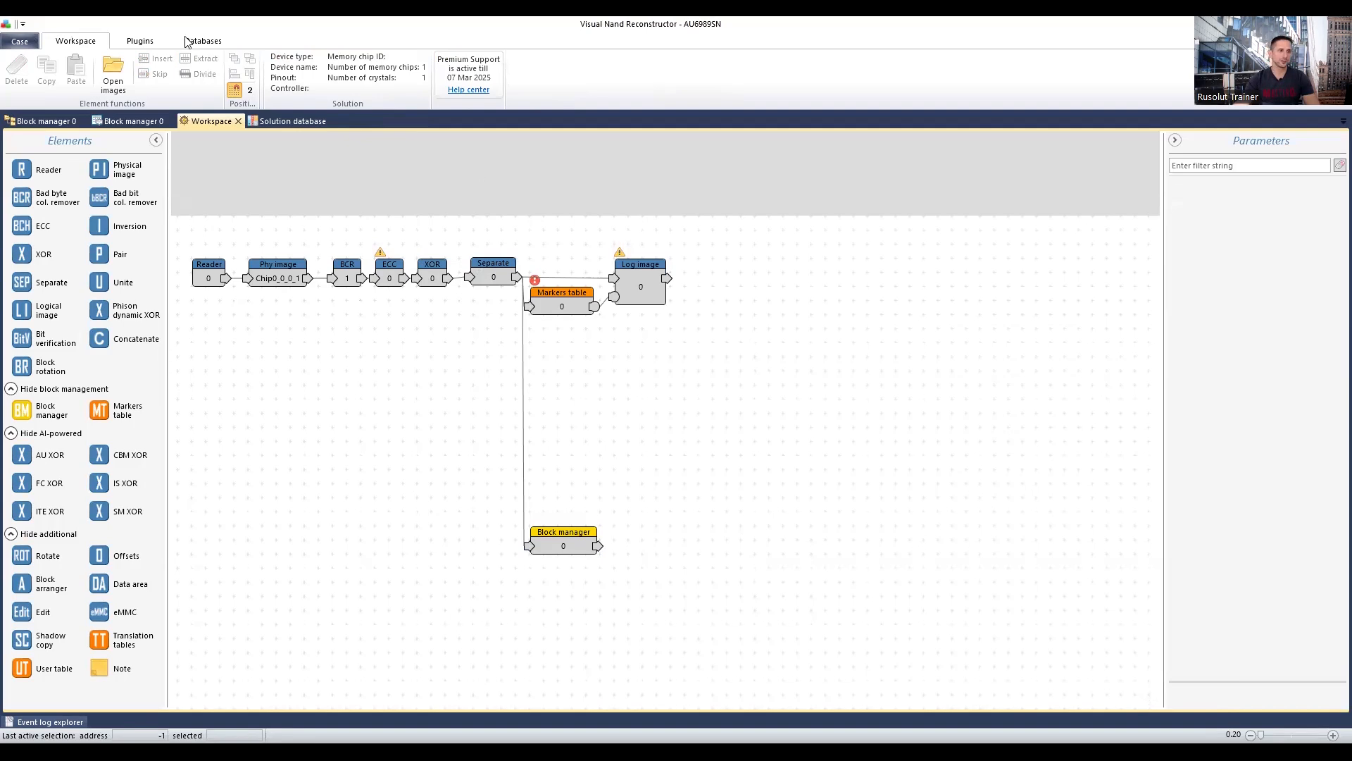
# Browse the solution database for entries by different authors, checking the SK_6211, 1036YCN29922 256G and SM2703A FF solutions
pyautogui.click(318, 122)
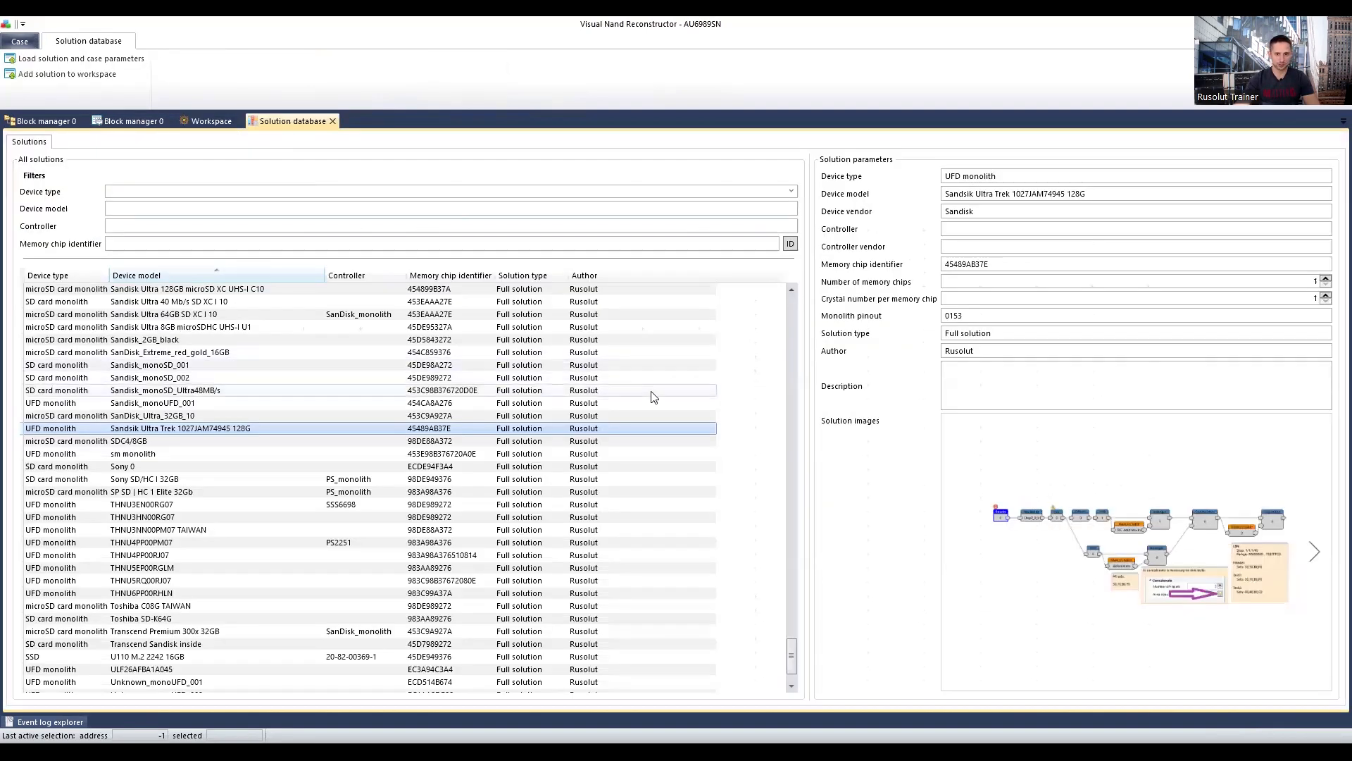
pyautogui.scroll(8, 648, 392)
pyautogui.moveTo(791, 628); pyautogui.dragTo(793, 492)
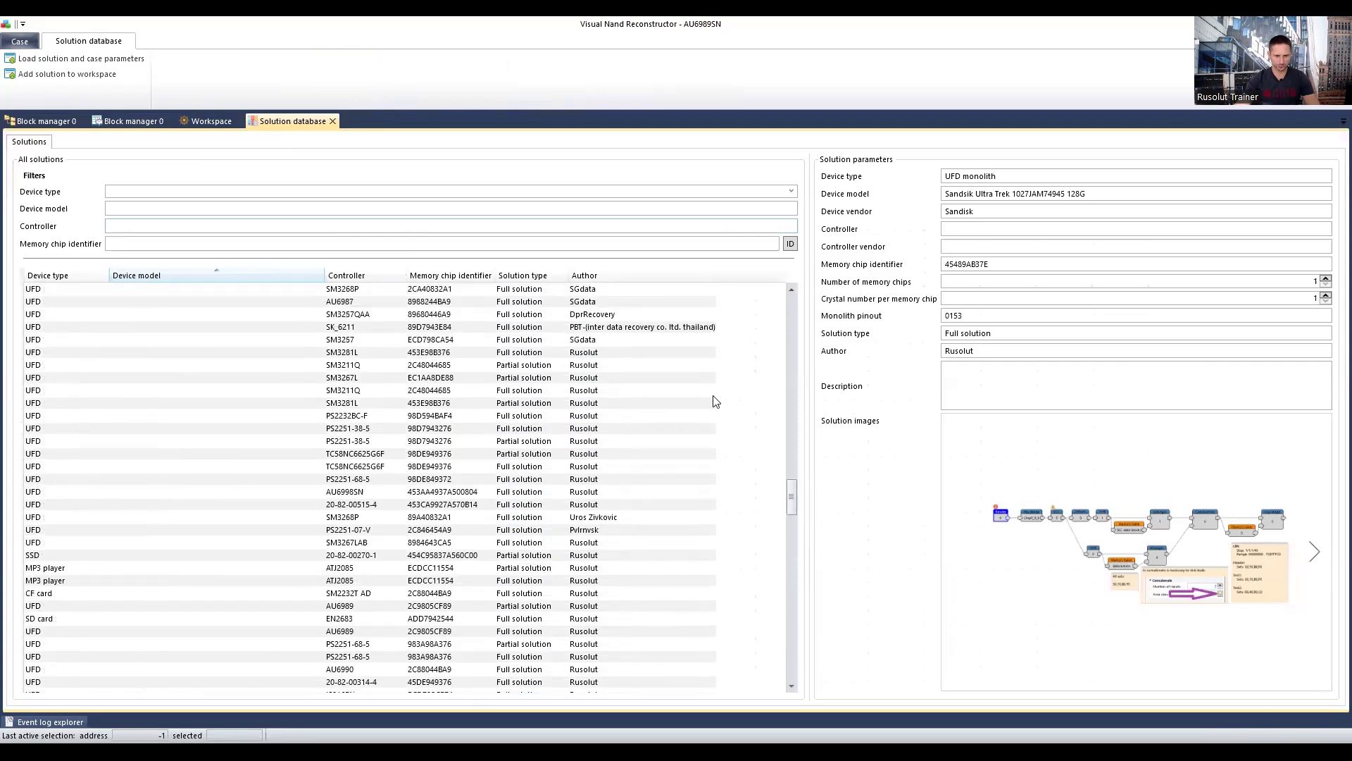
pyautogui.click(606, 328)
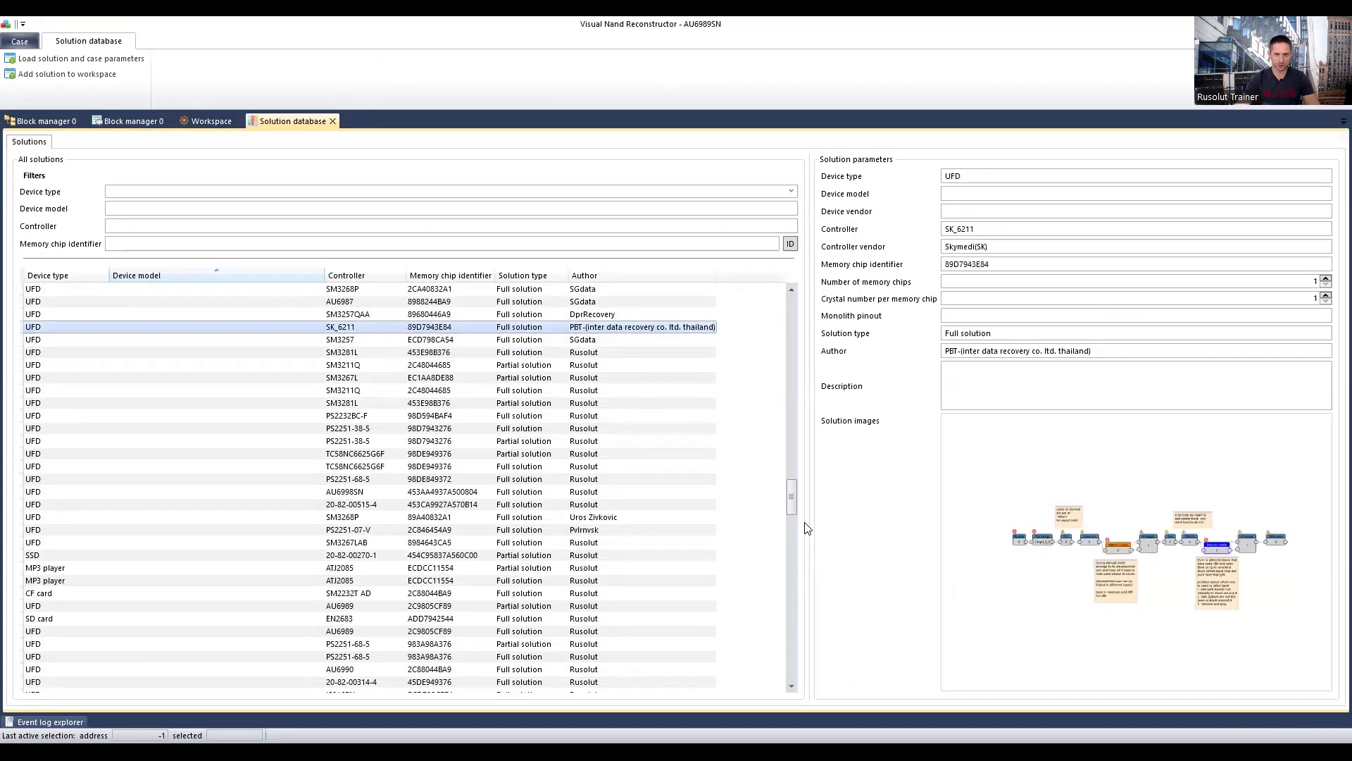
pyautogui.moveTo(791, 505); pyautogui.dragTo(790, 588)
pyautogui.click(769, 291)
pyautogui.click(599, 530)
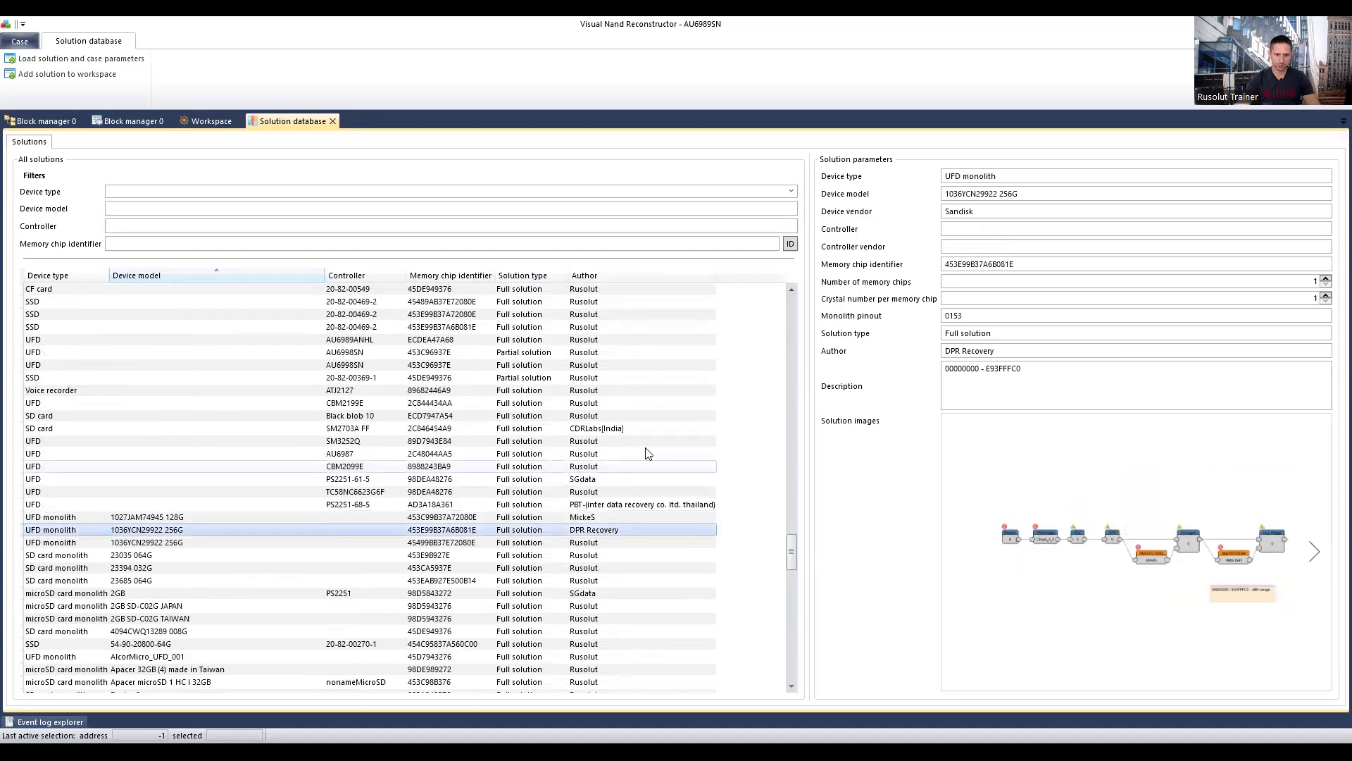
pyautogui.click(611, 430)
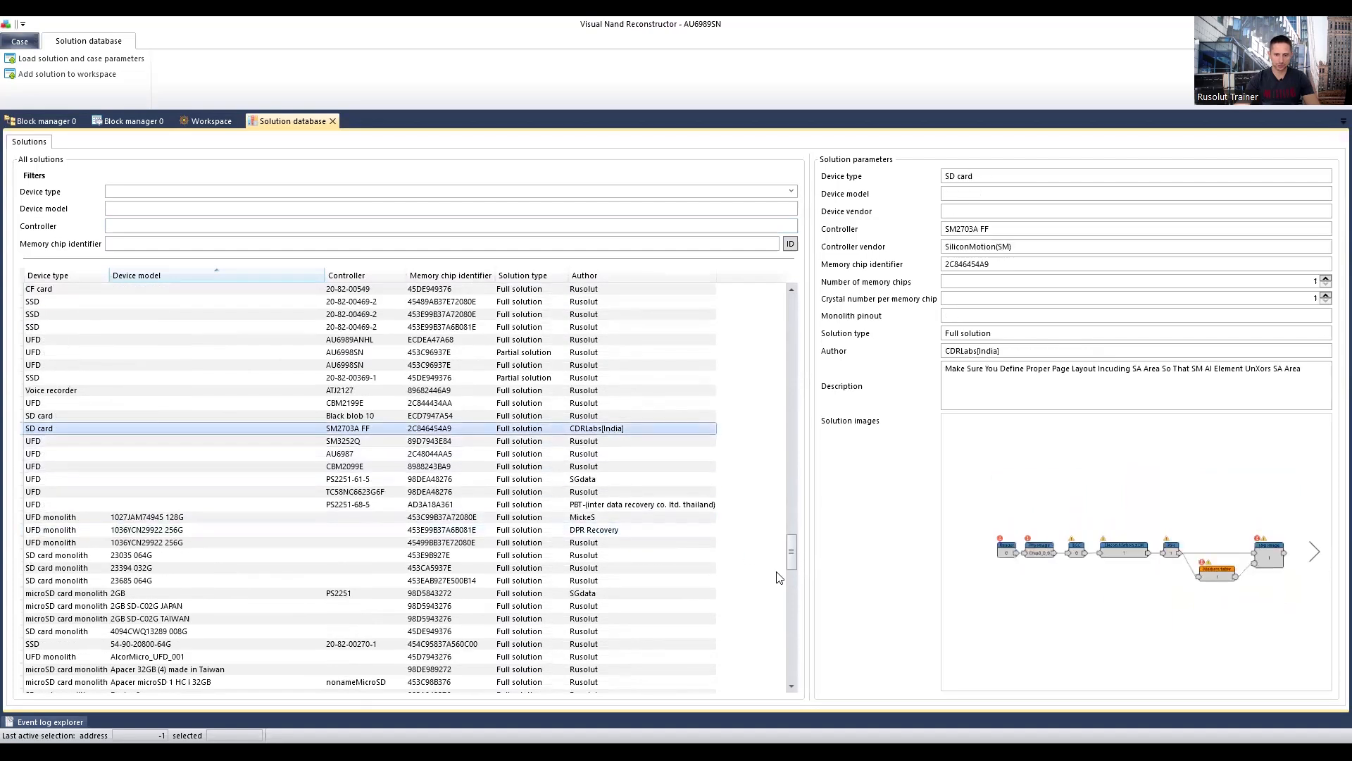
pyautogui.moveTo(790, 551); pyautogui.dragTo(790, 675)
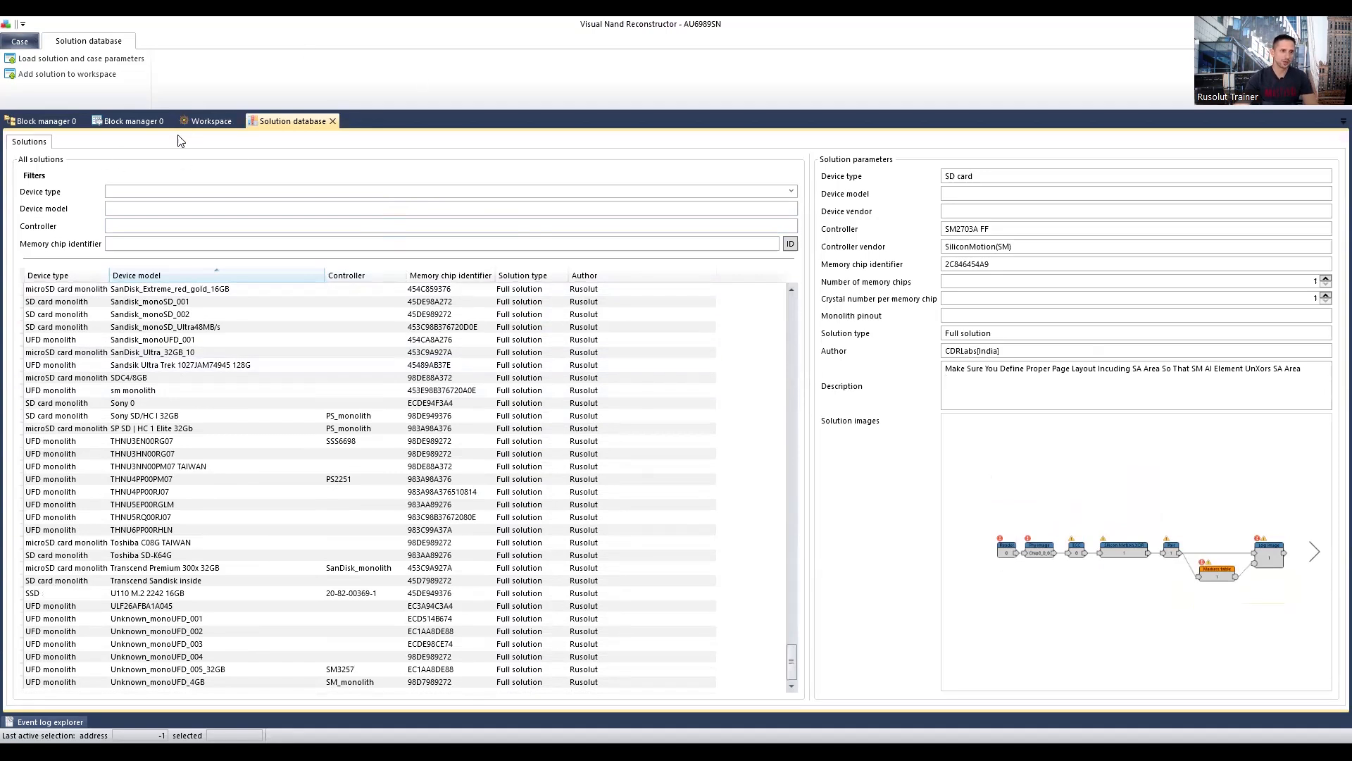
# Check the block manager's file system view, and view the Sandisk_monoUFD_001 solution's parameters in the solution database
pyautogui.click(42, 124)
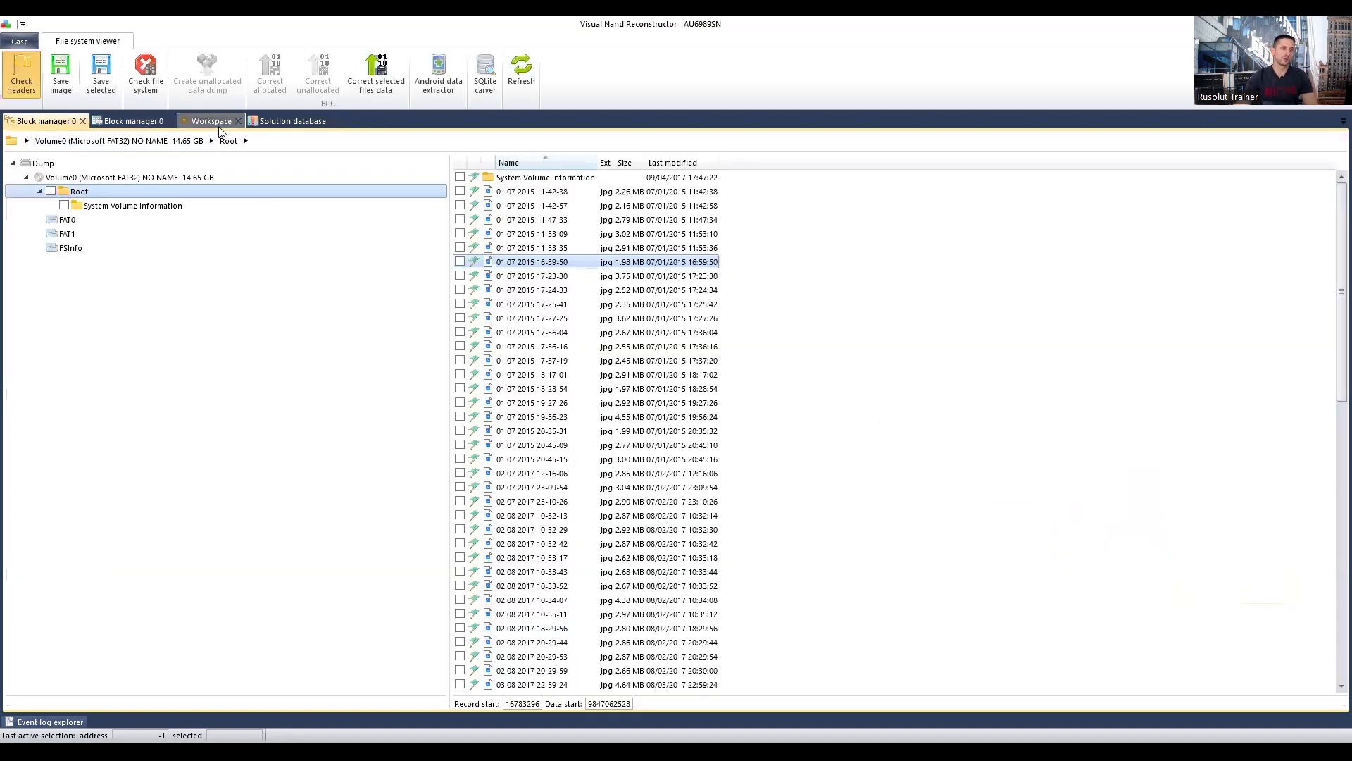
pyautogui.click(295, 123)
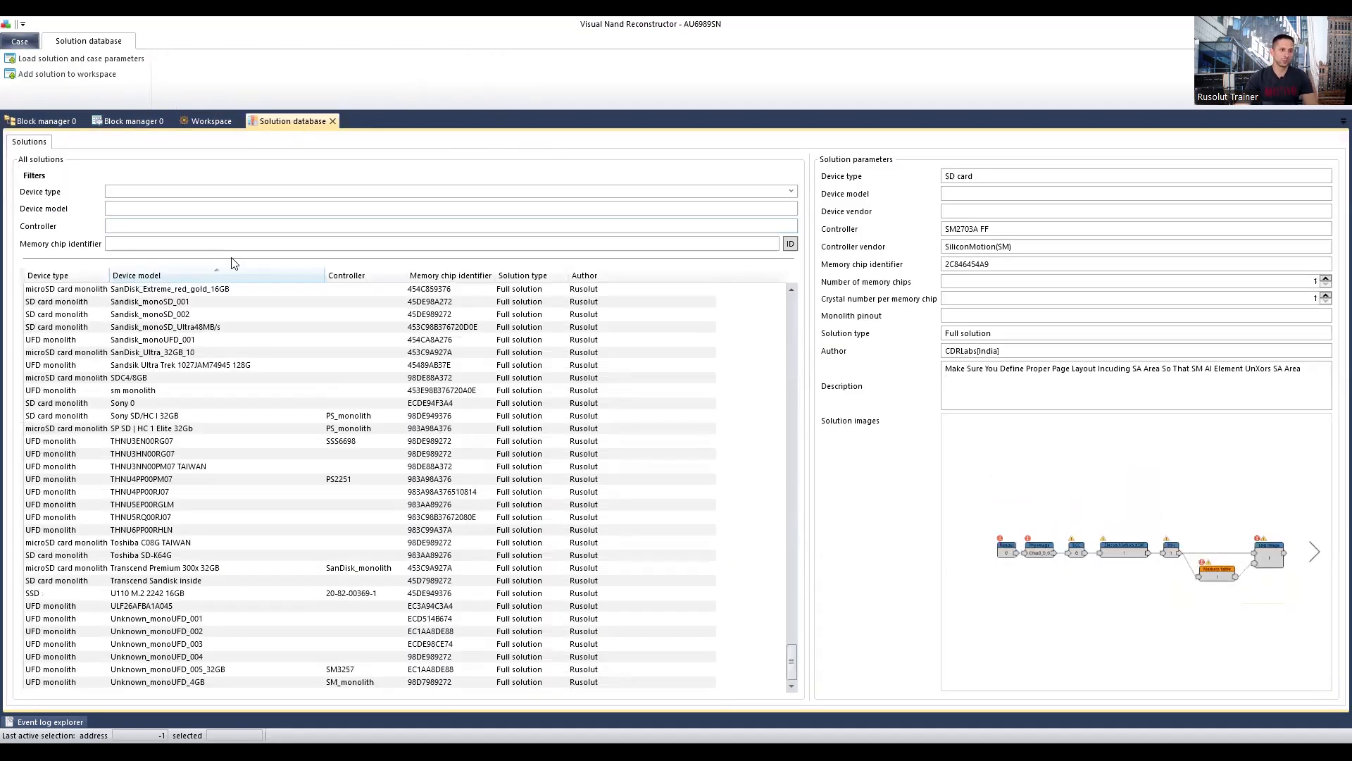
pyautogui.click(356, 479)
pyautogui.click(303, 378)
pyautogui.click(211, 339)
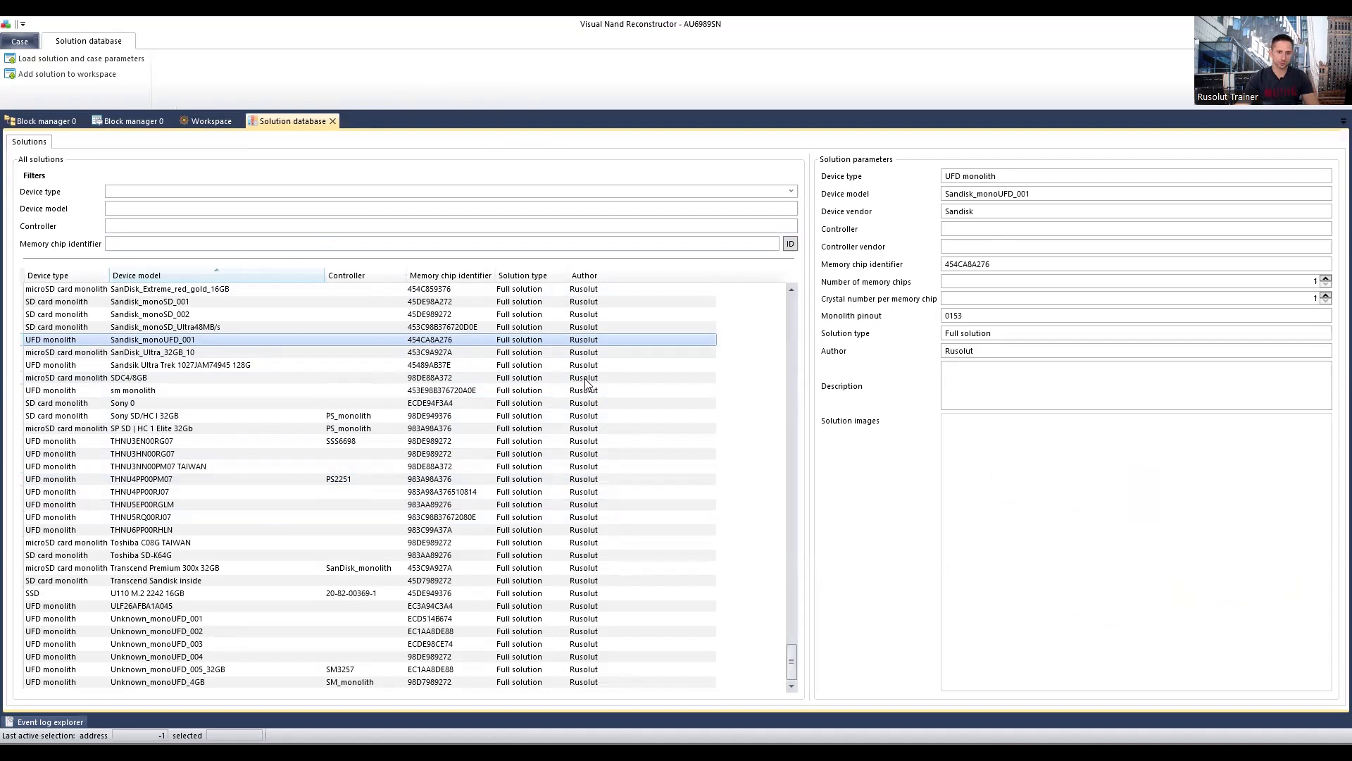
# Switch to the browser and read the Visual NAND Reconstructor 8.1 release page from the reader voltages through the new monolithic chip pinouts
pyautogui.hotkey('alt', 'Tab')
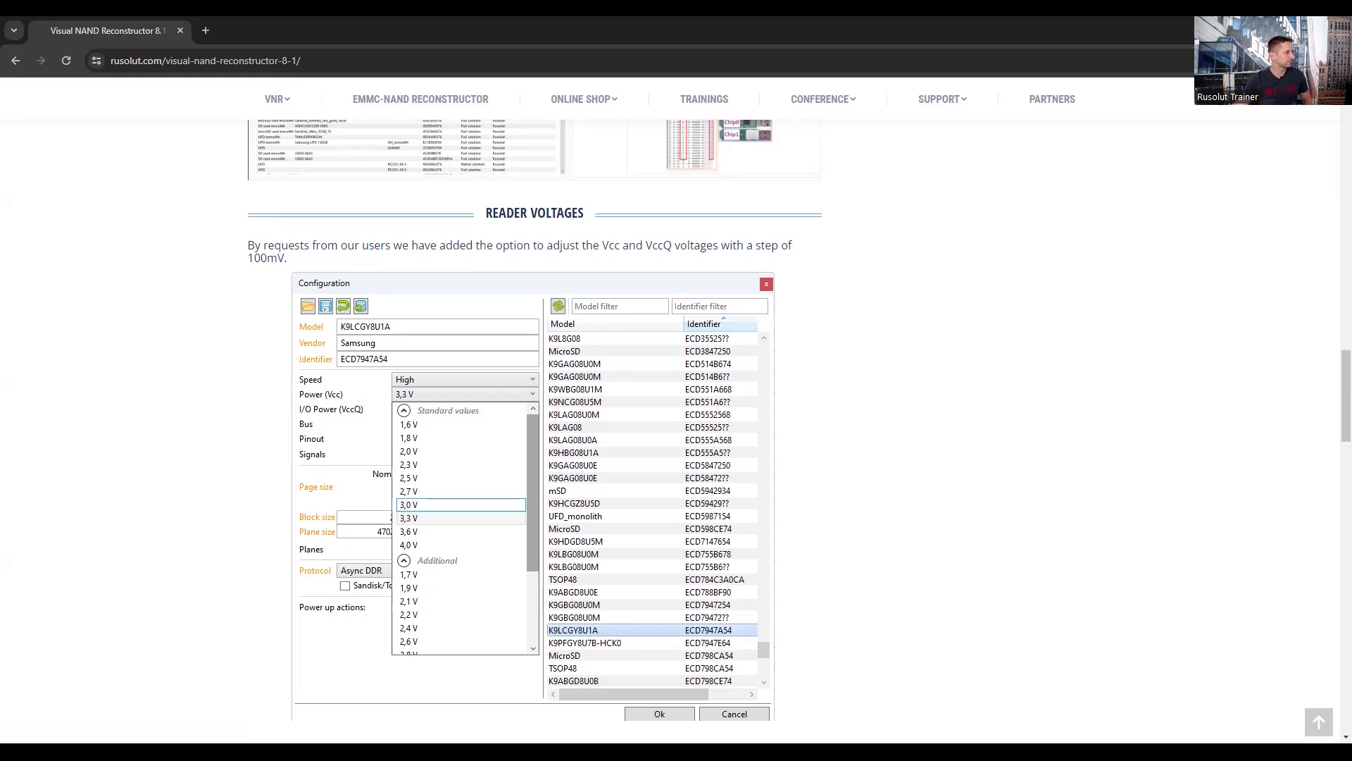
pyautogui.scroll(-7, 669, 451)
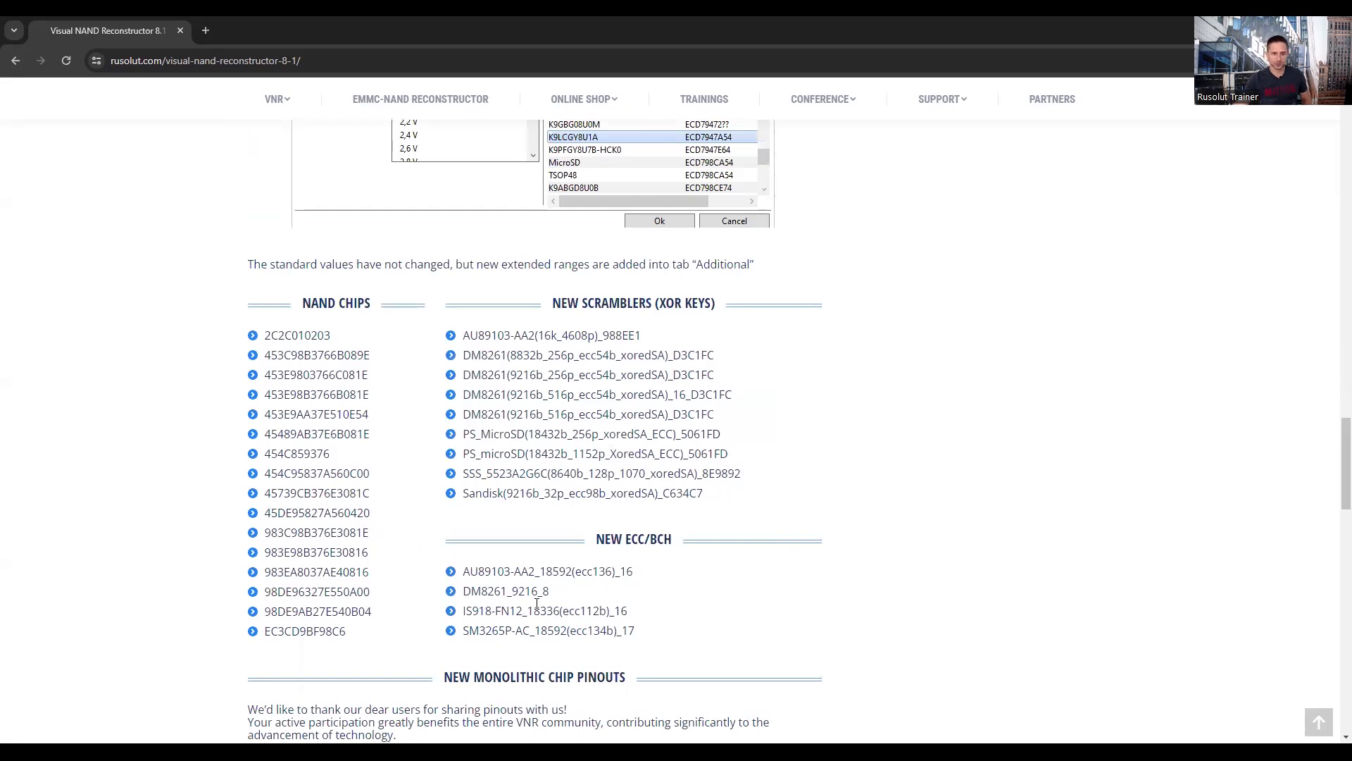
pyautogui.scroll(-1, 537, 605)
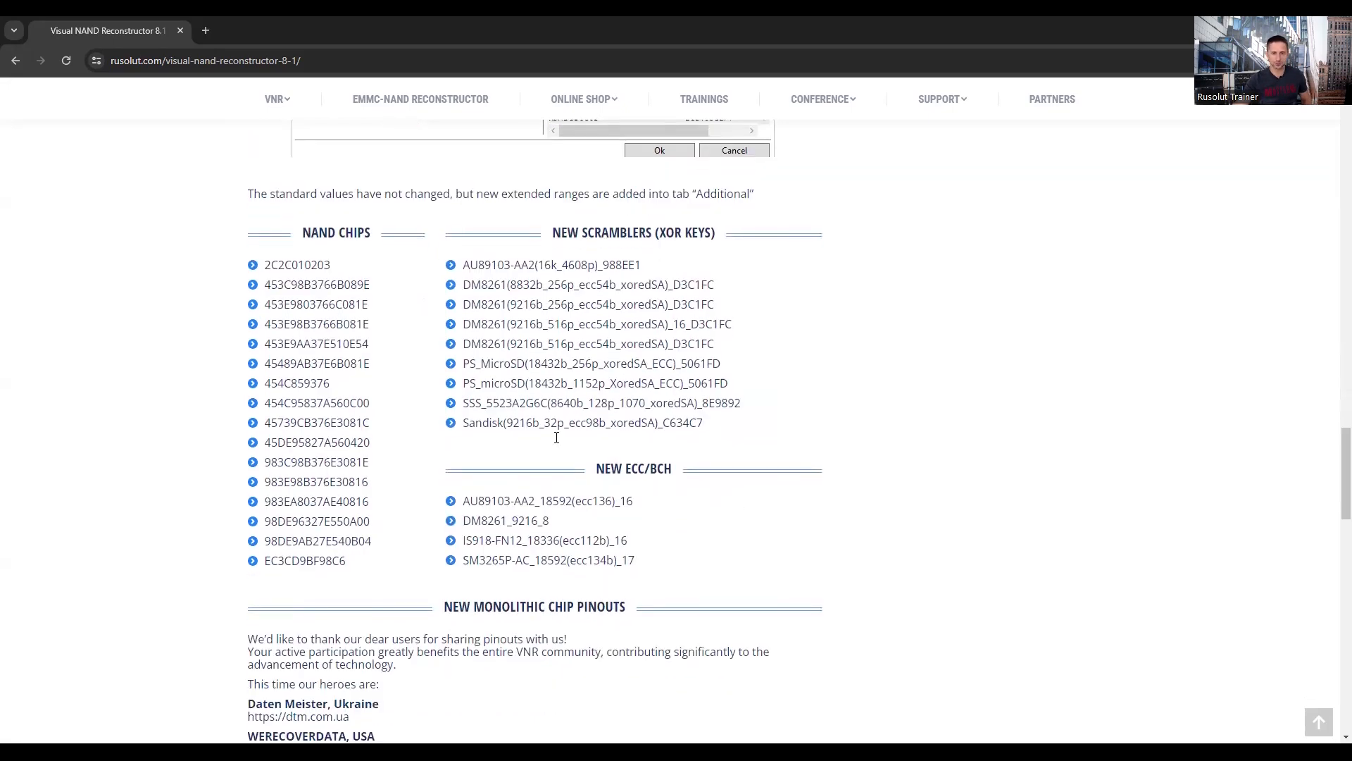
pyautogui.scroll(-4, 601, 560)
pyautogui.scroll(-6, 601, 560)
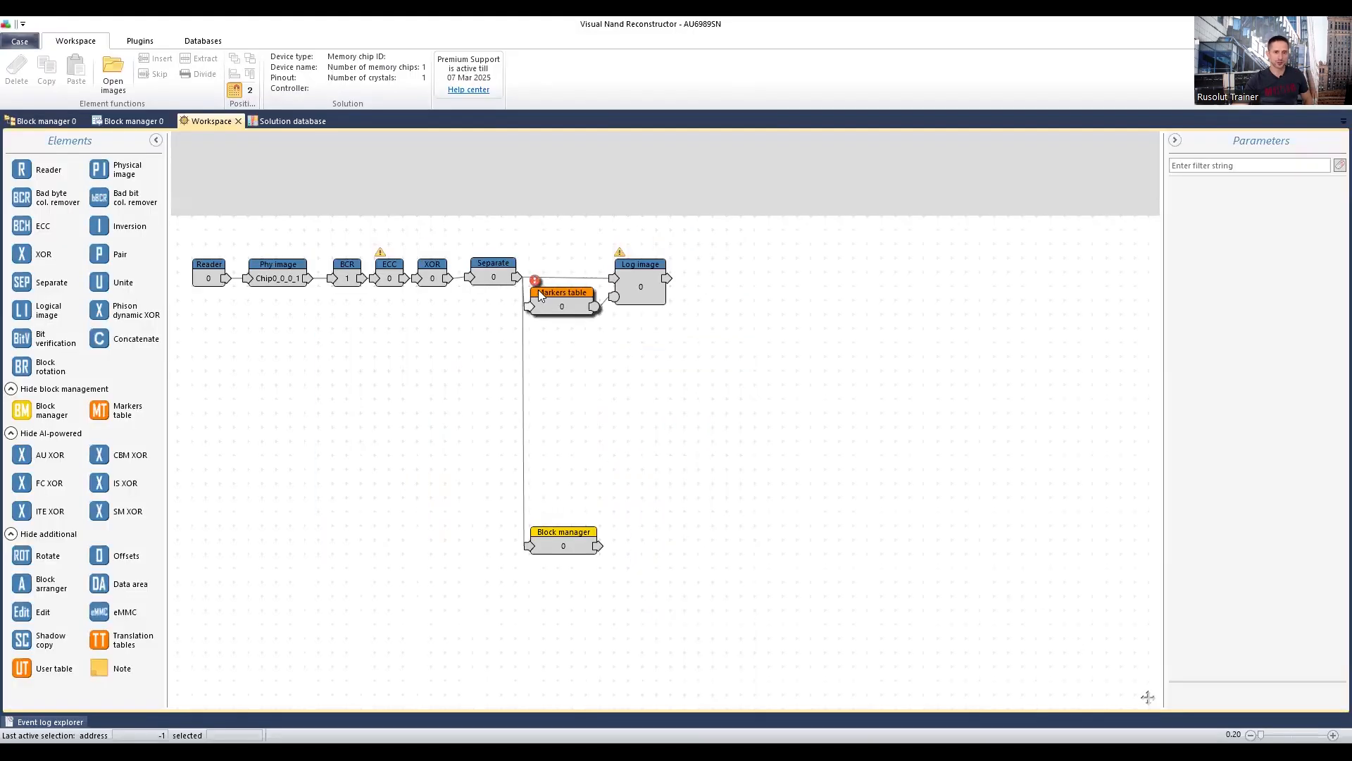
# Back in the workspace, spread the Markers table, Log image and Block manager elements apart so their connections are separated
pyautogui.moveTo(558, 293); pyautogui.dragTo(774, 273)
pyautogui.moveTo(582, 530); pyautogui.dragTo(583, 516)
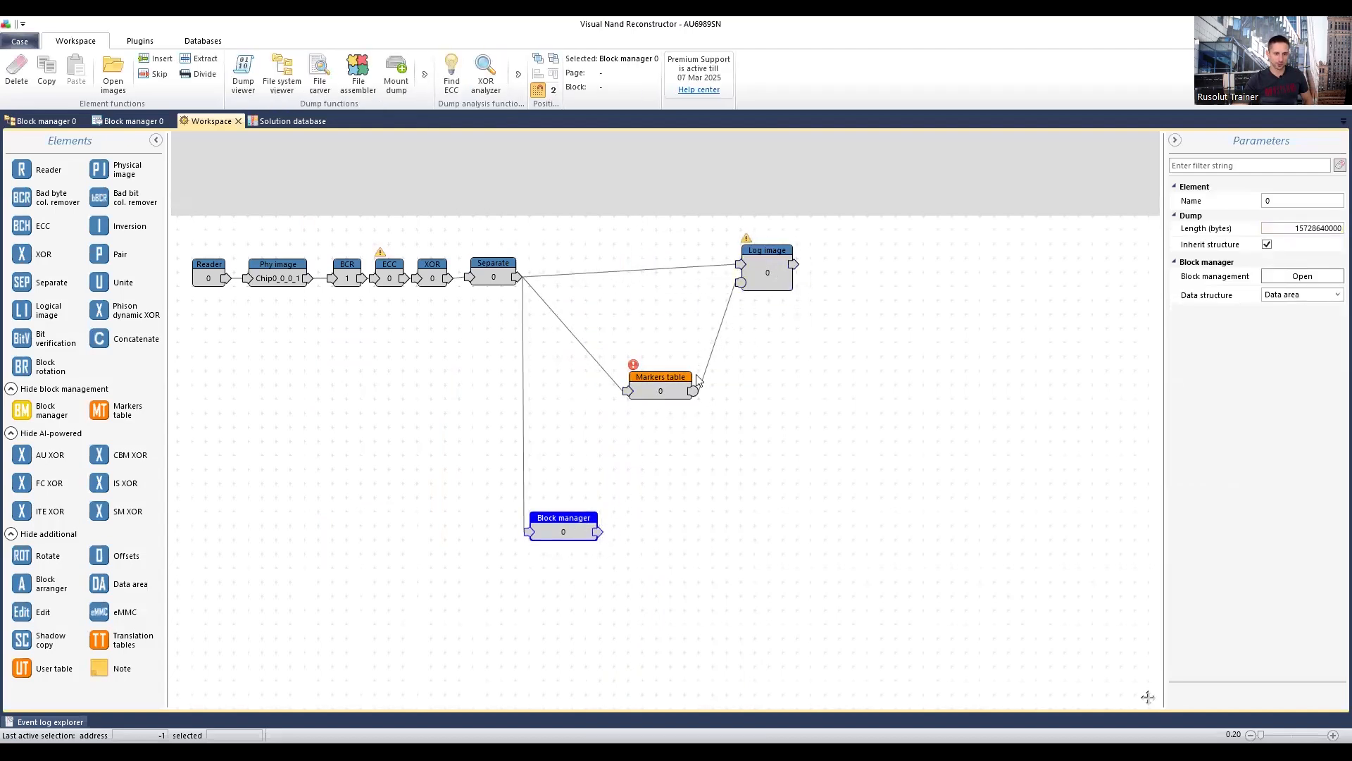
pyautogui.moveTo(765, 276); pyautogui.dragTo(751, 290)
pyautogui.moveTo(574, 537); pyautogui.dragTo(546, 523)
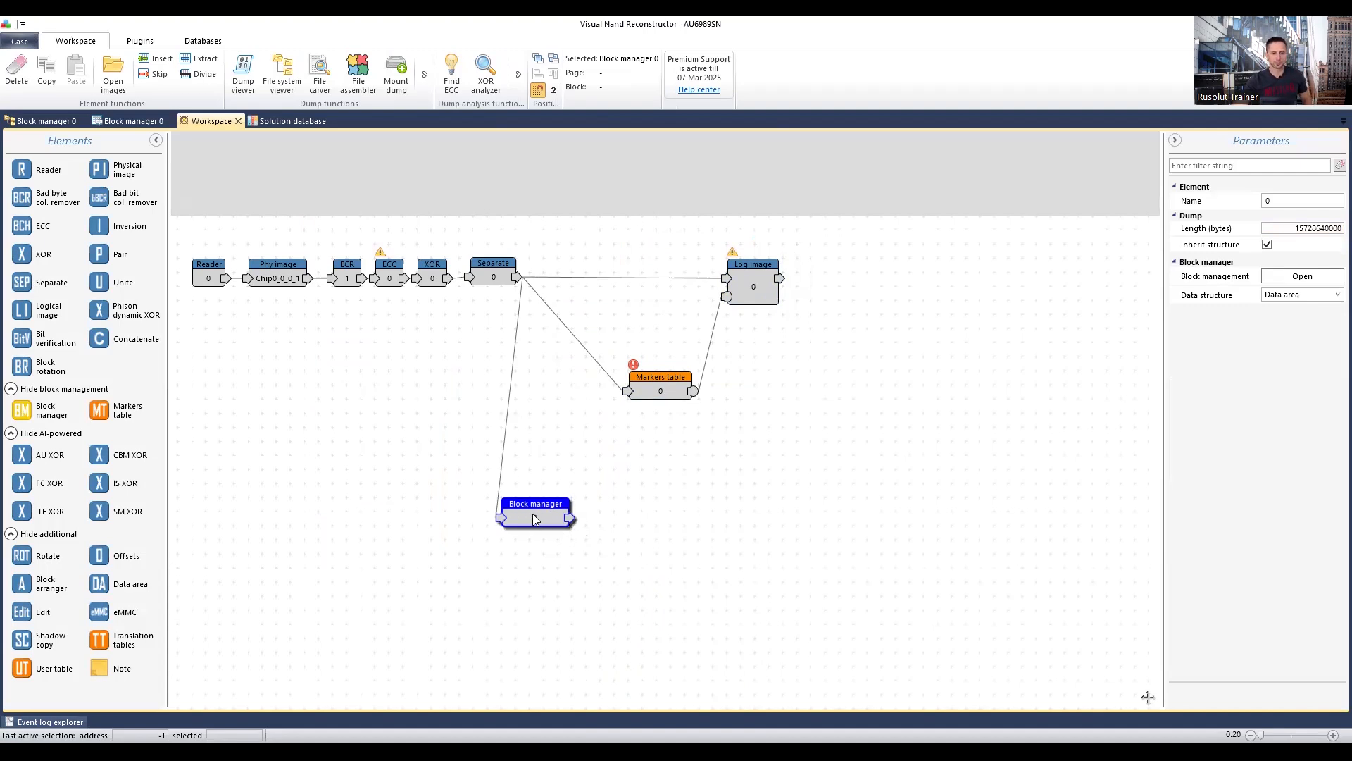
pyautogui.moveTo(532, 514); pyautogui.dragTo(556, 520)
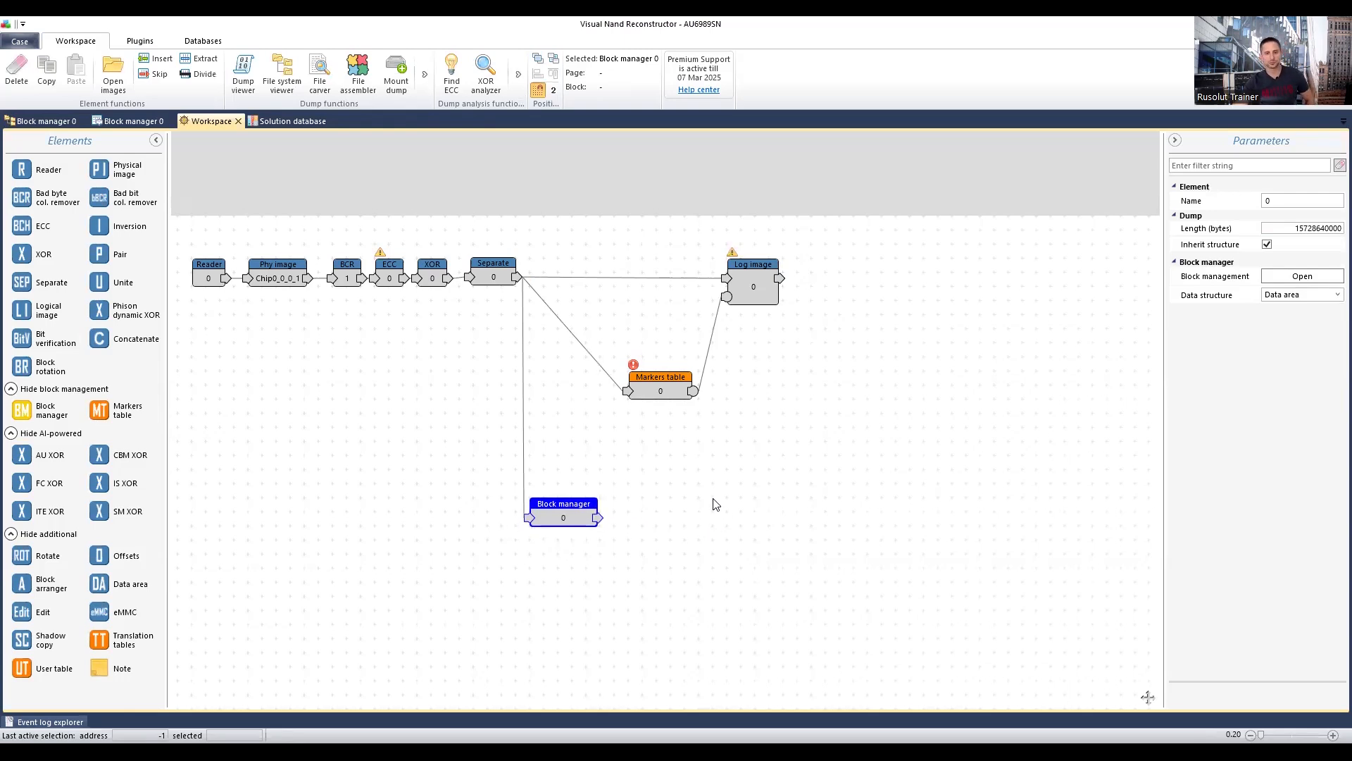
pyautogui.moveTo(571, 509)
pyautogui.mouseDown()
pyautogui.moveTo(596, 535)
pyautogui.moveTo(586, 524)
pyautogui.mouseUp()
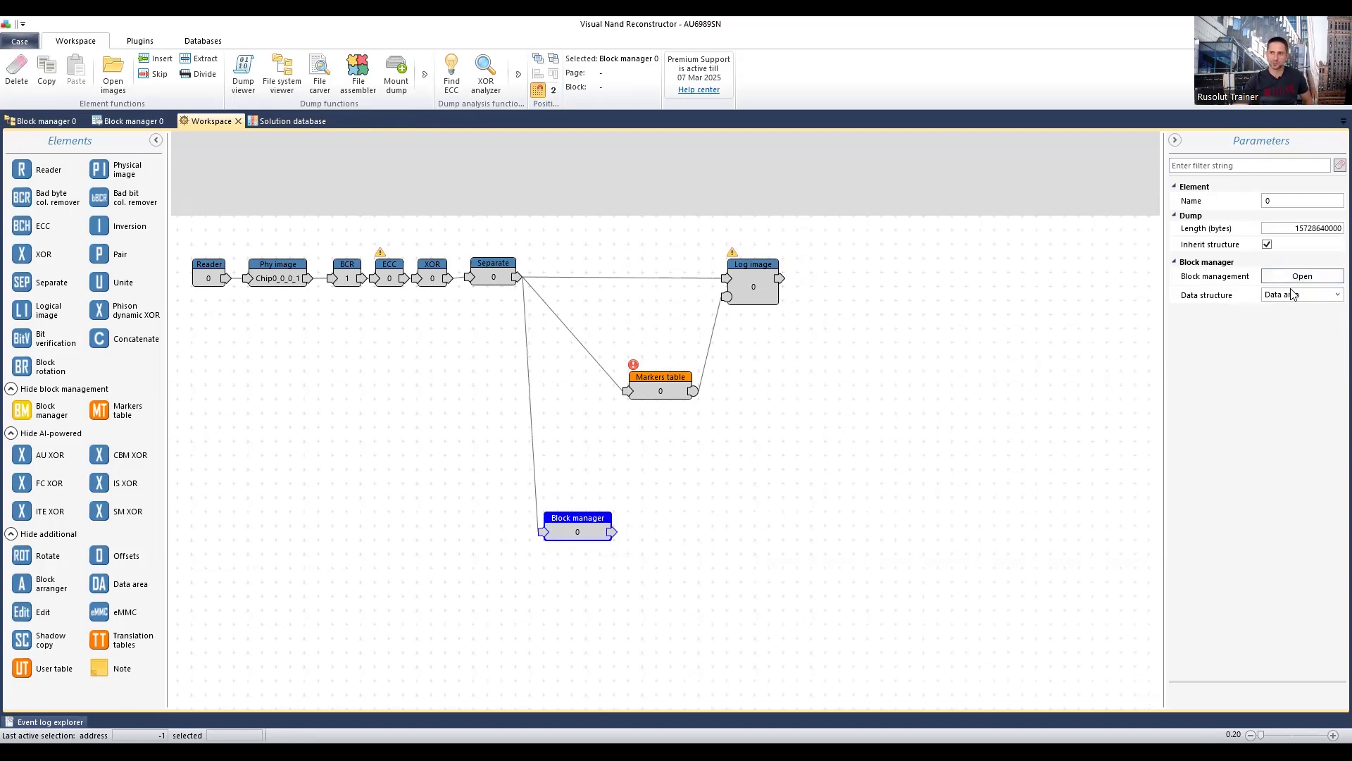
# Set the Block manager's data structure to Page and move the Block manager and Log image elements farther from the Separate element
pyautogui.click(738, 278)
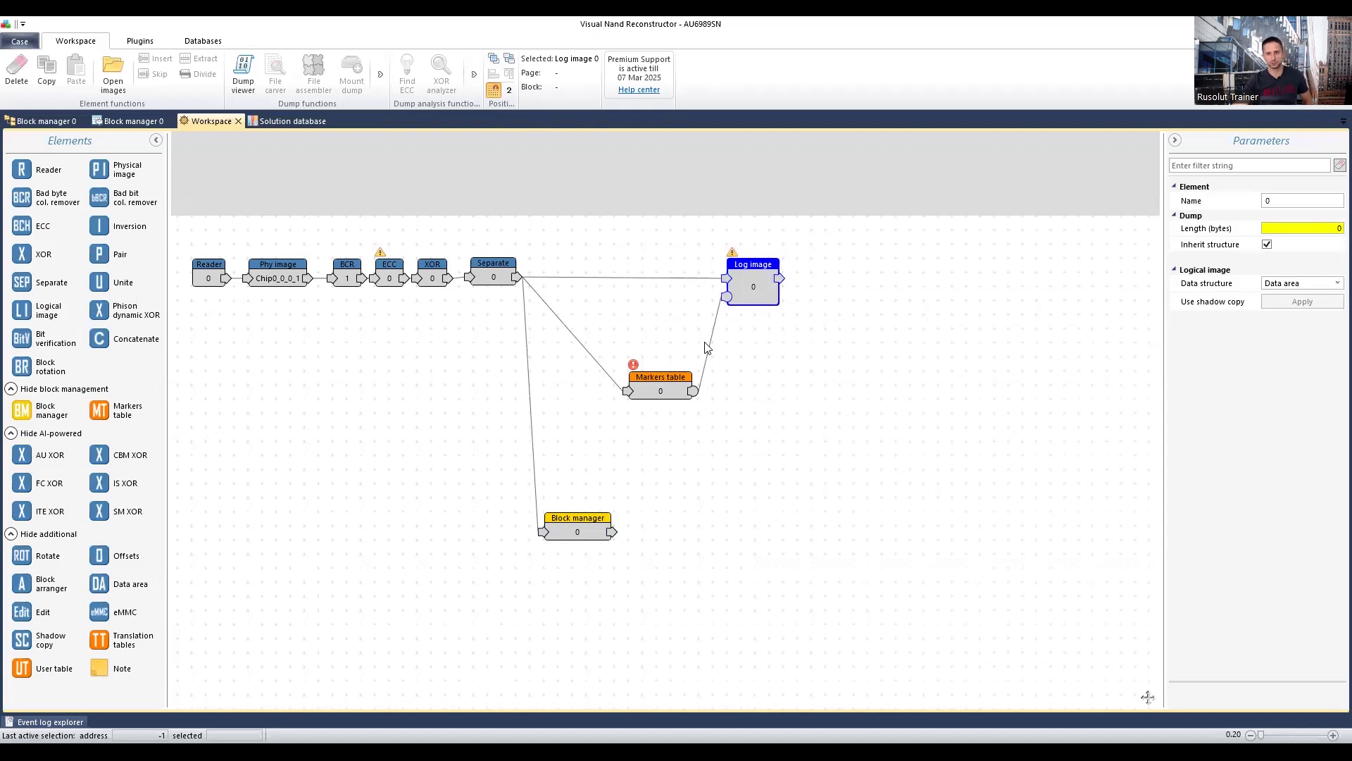
pyautogui.click(583, 528)
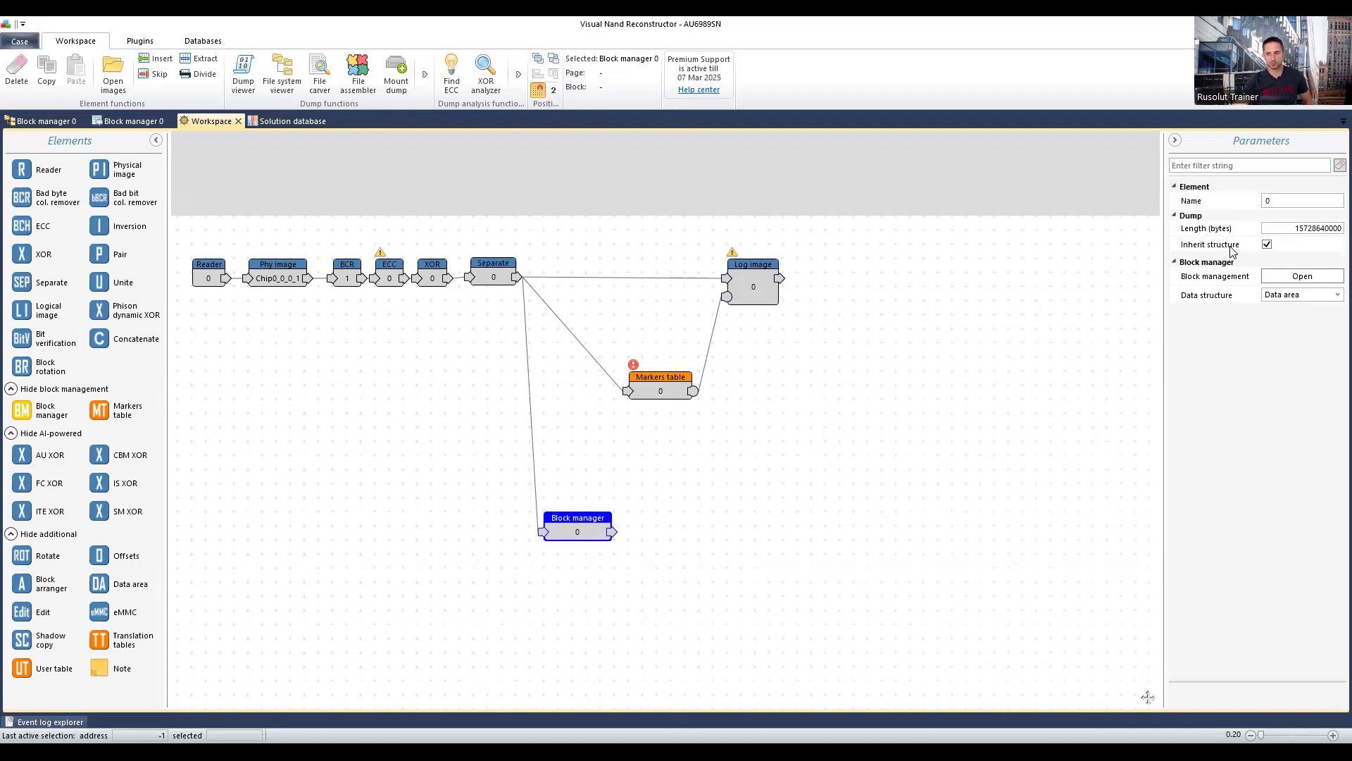
pyautogui.click(1336, 295)
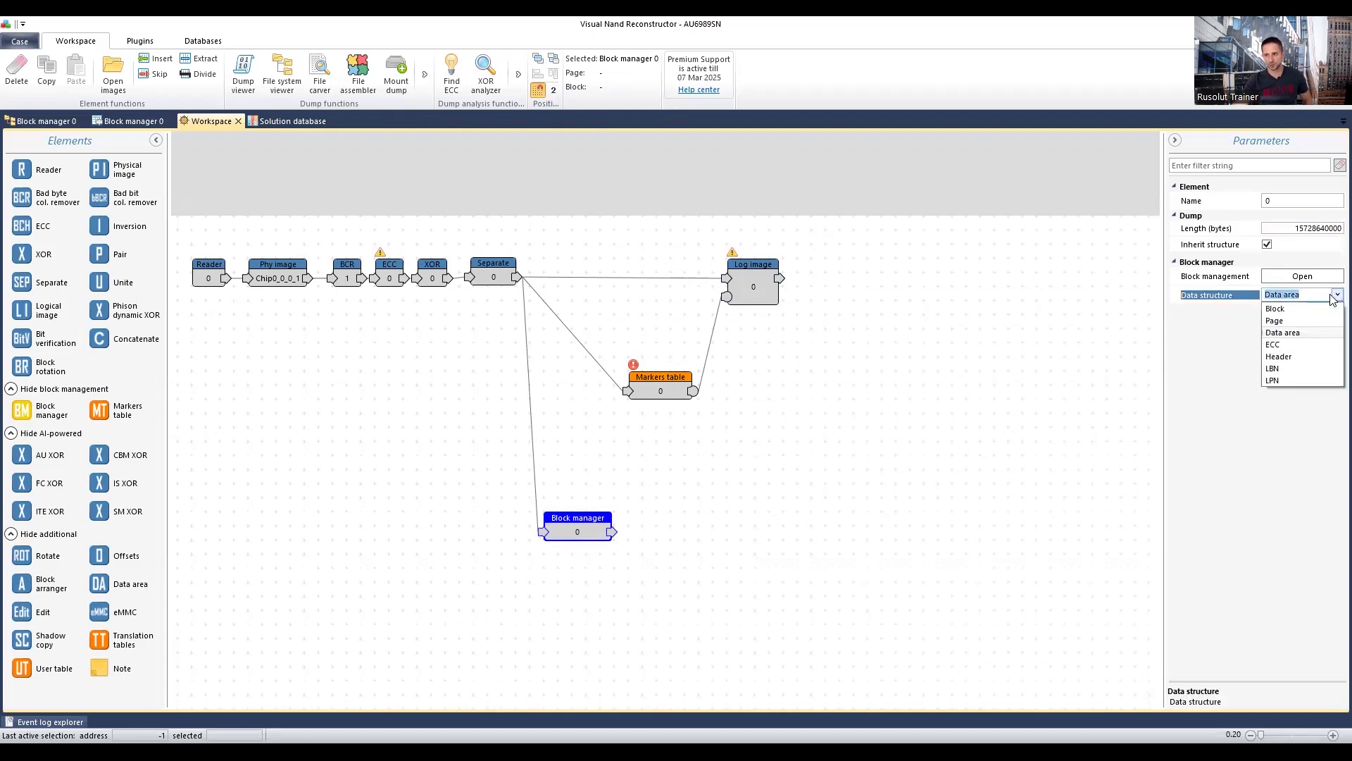
pyautogui.click(1296, 320)
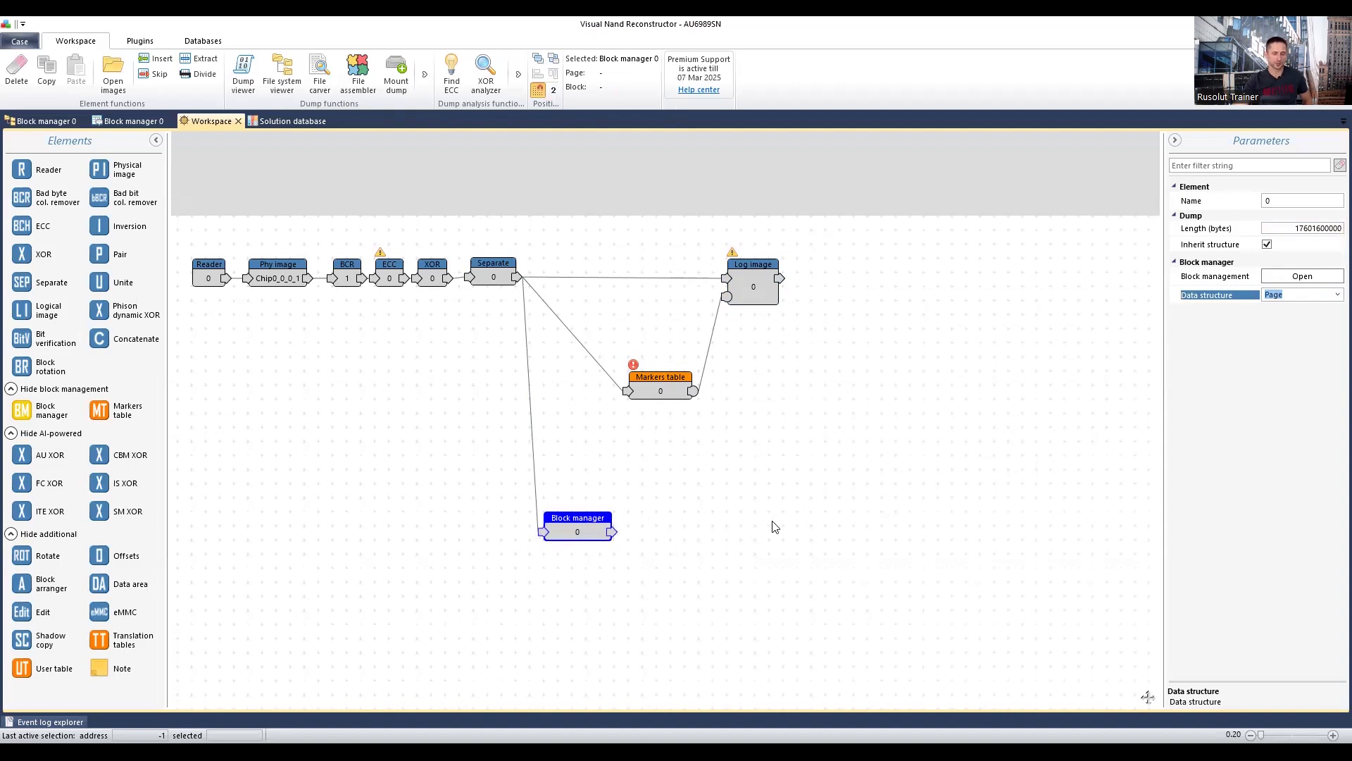
pyautogui.moveTo(576, 532); pyautogui.dragTo(622, 517)
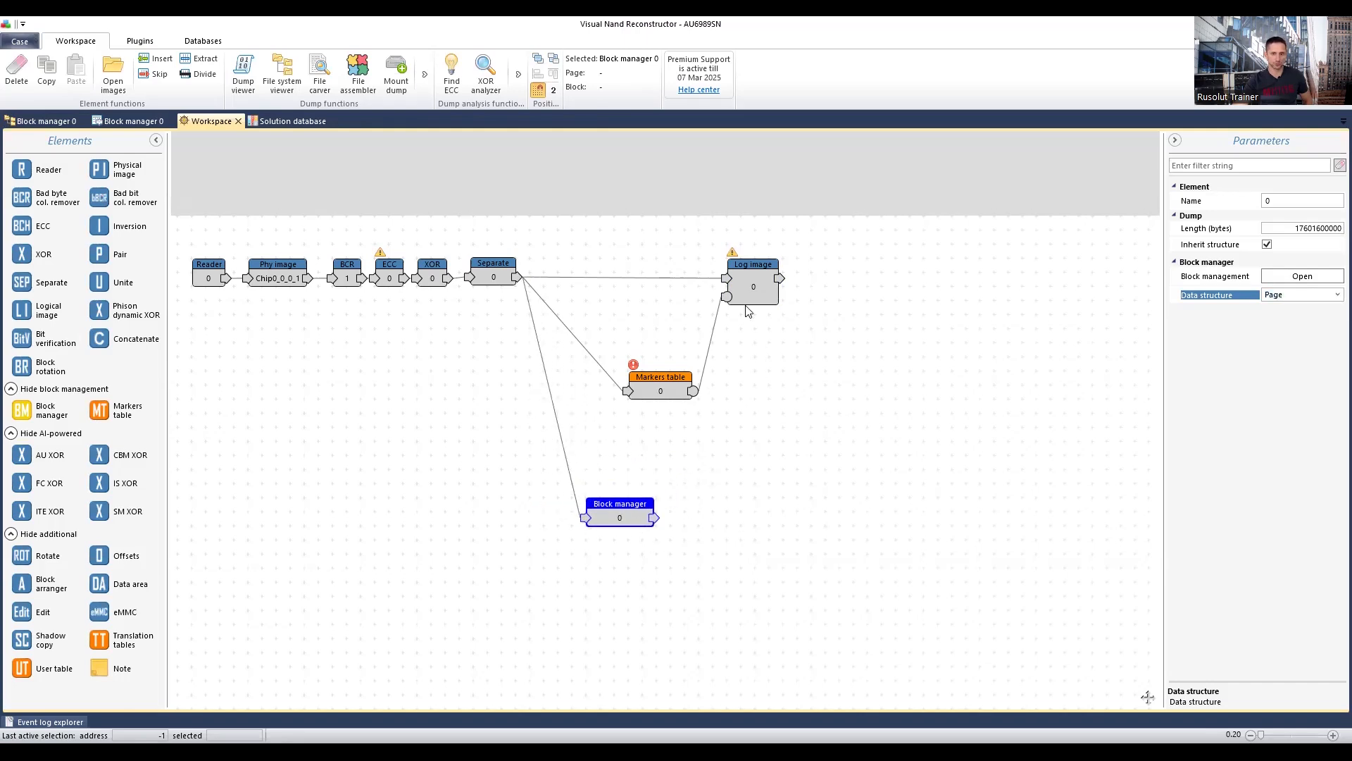
pyautogui.moveTo(741, 289); pyautogui.dragTo(796, 289)
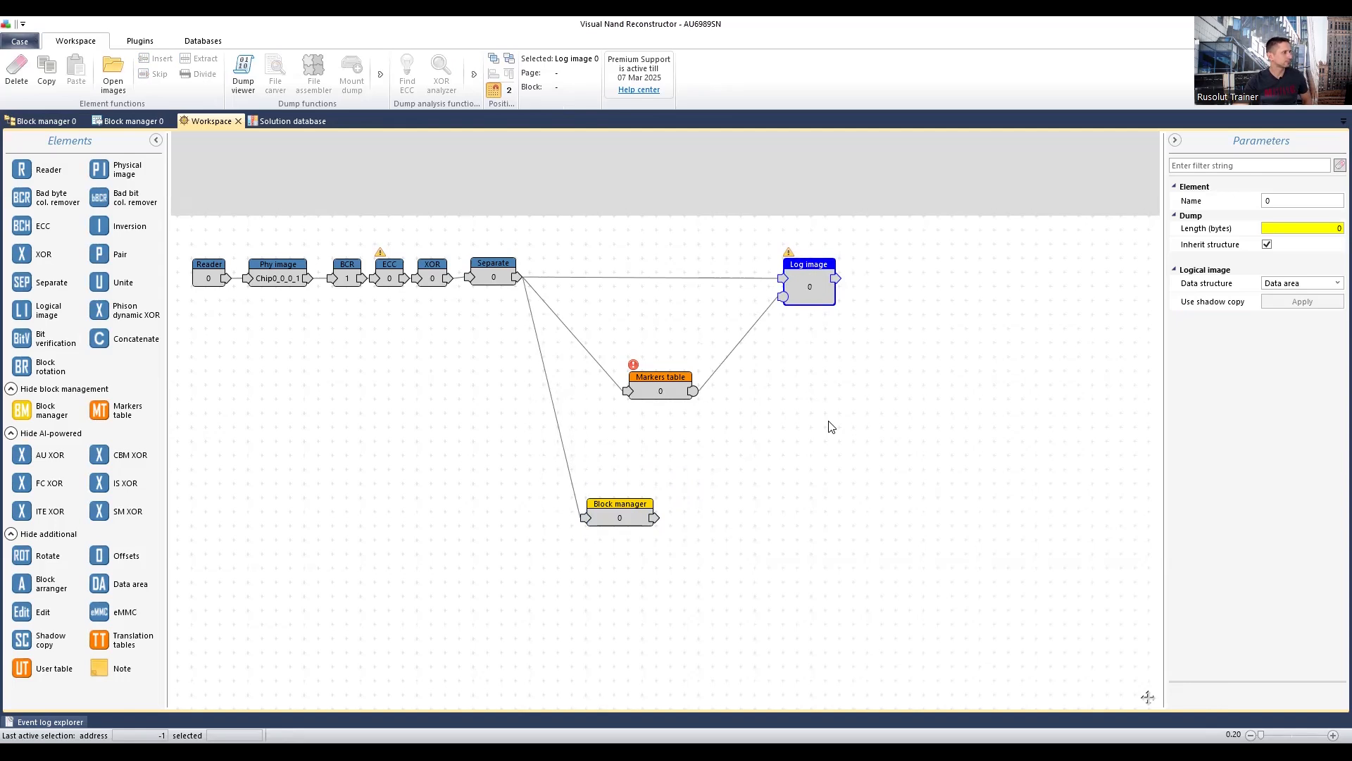
# In the block manager, group the block list by block type, review the grouped blocks and reset the grouping to None
pyautogui.click(133, 121)
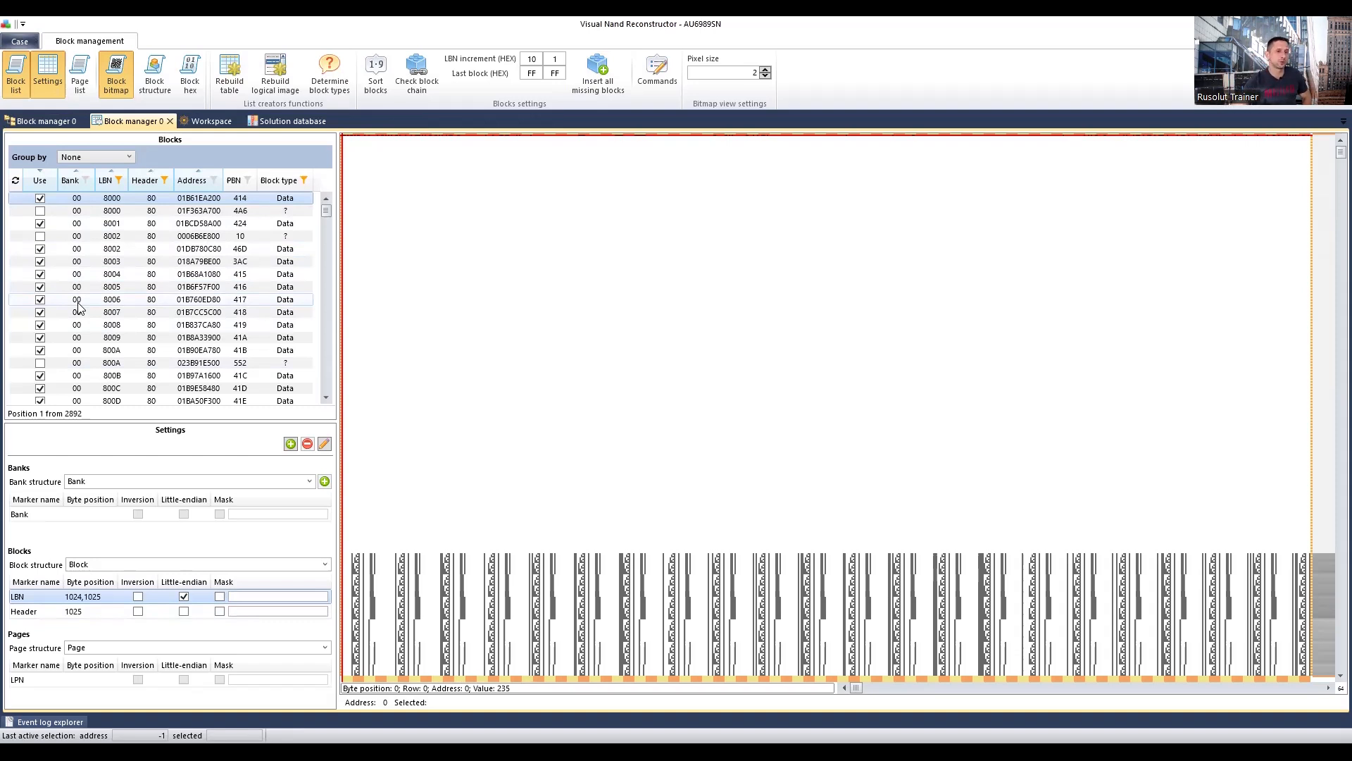
pyautogui.click(129, 156)
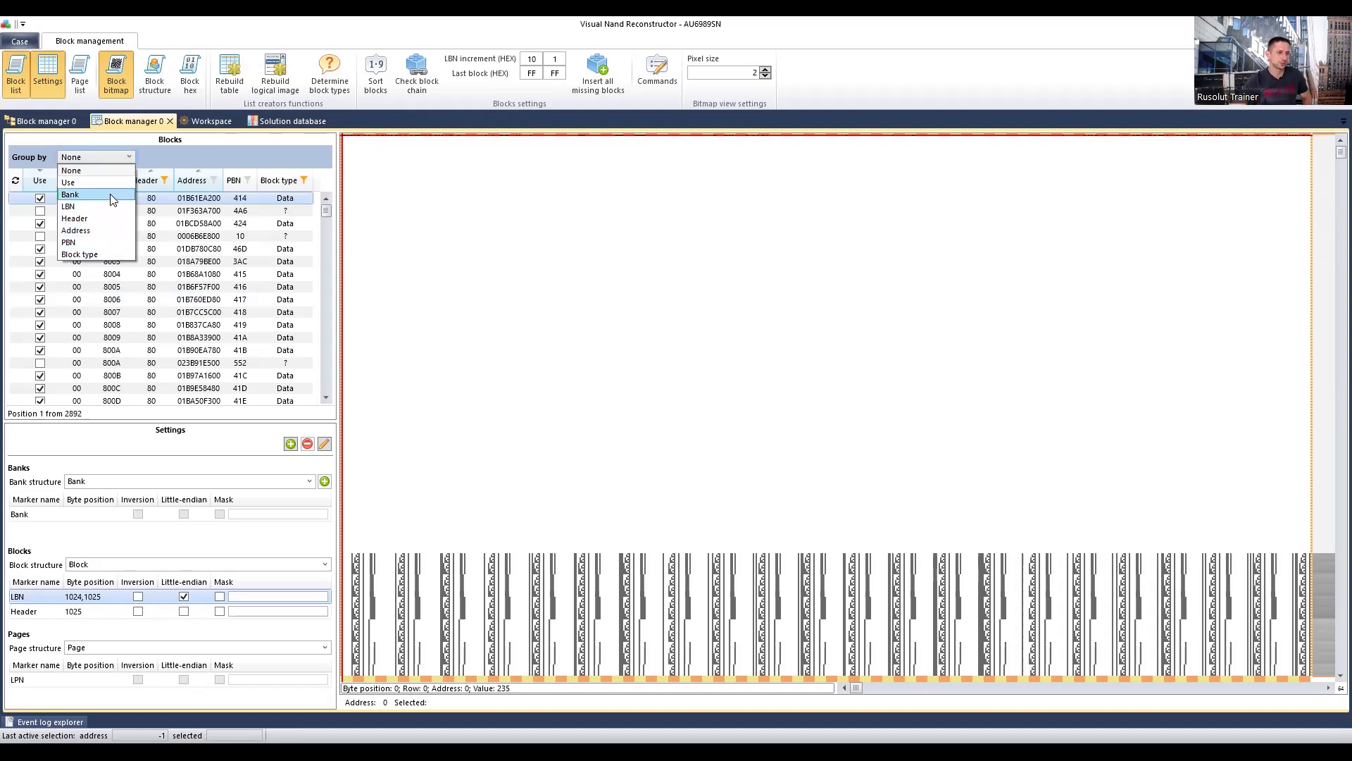
pyautogui.click(102, 255)
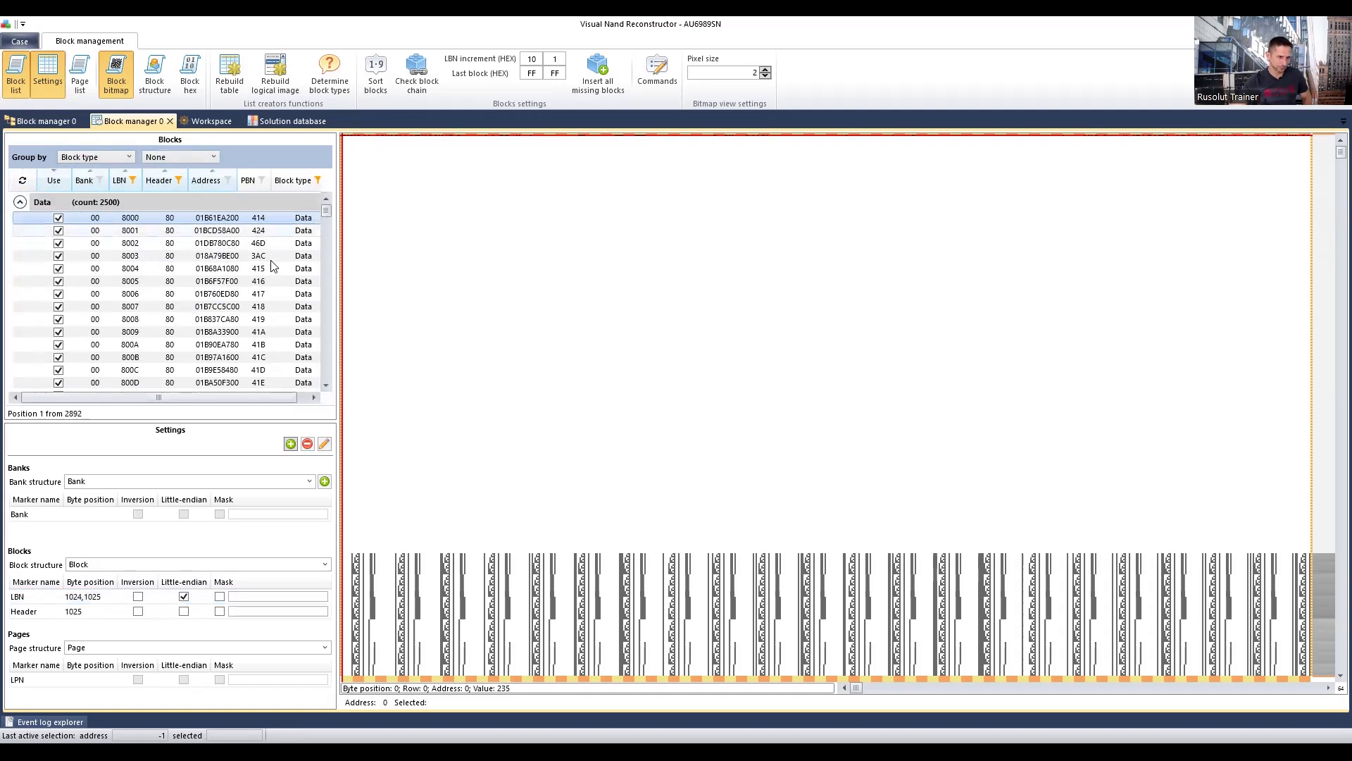
pyautogui.moveTo(325, 211); pyautogui.dragTo(324, 276)
pyautogui.scroll(-10, 325, 279)
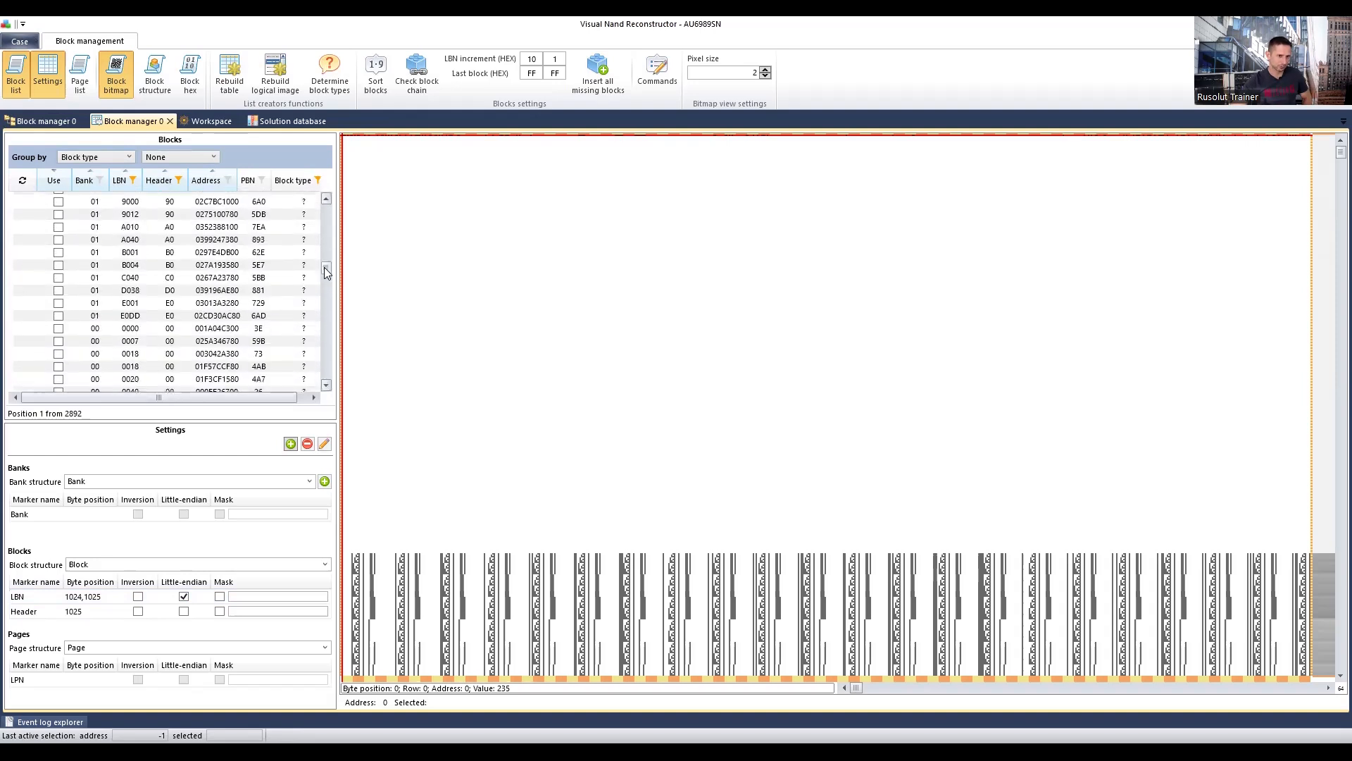
pyautogui.scroll(10, 325, 262)
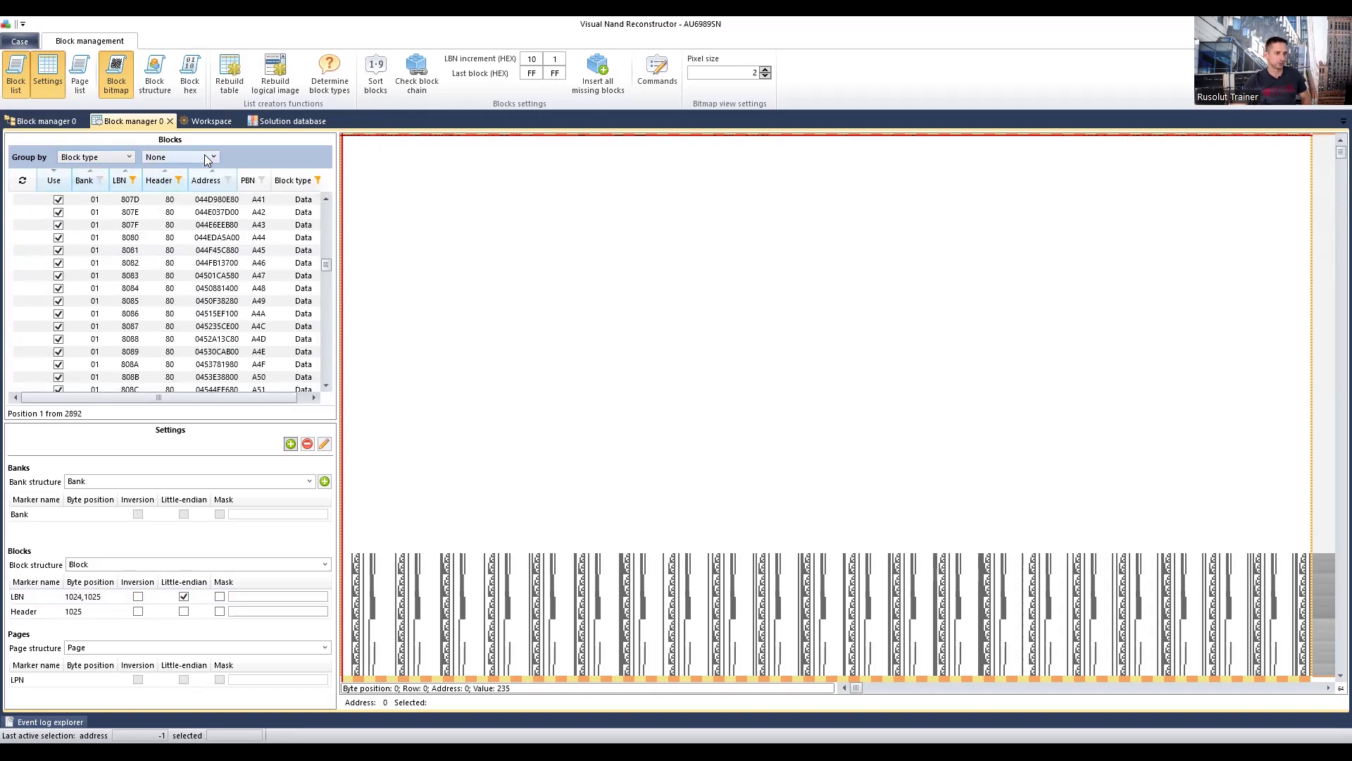
pyautogui.click(113, 156)
pyautogui.click(109, 173)
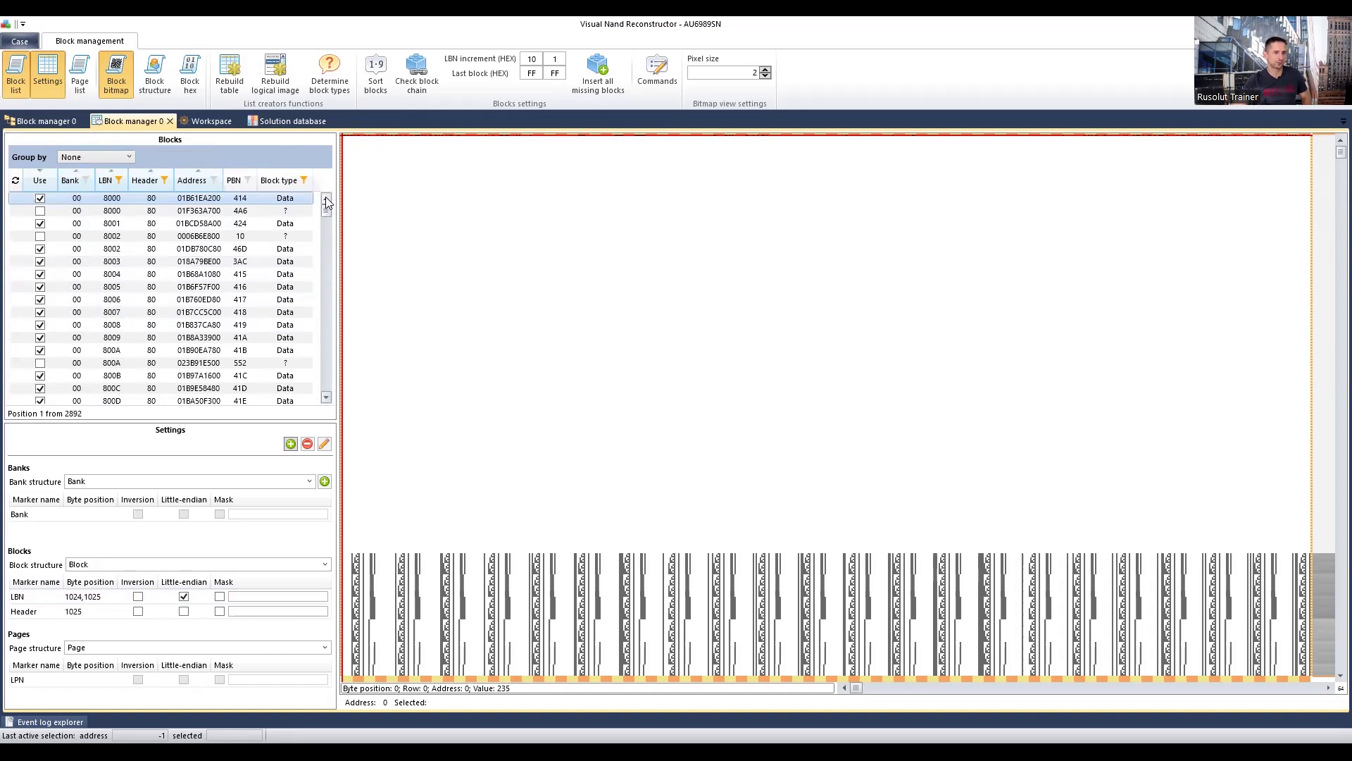
# Inspect the LBN column filter's range and duplicate options, and close it without applying changes
pyautogui.click(118, 180)
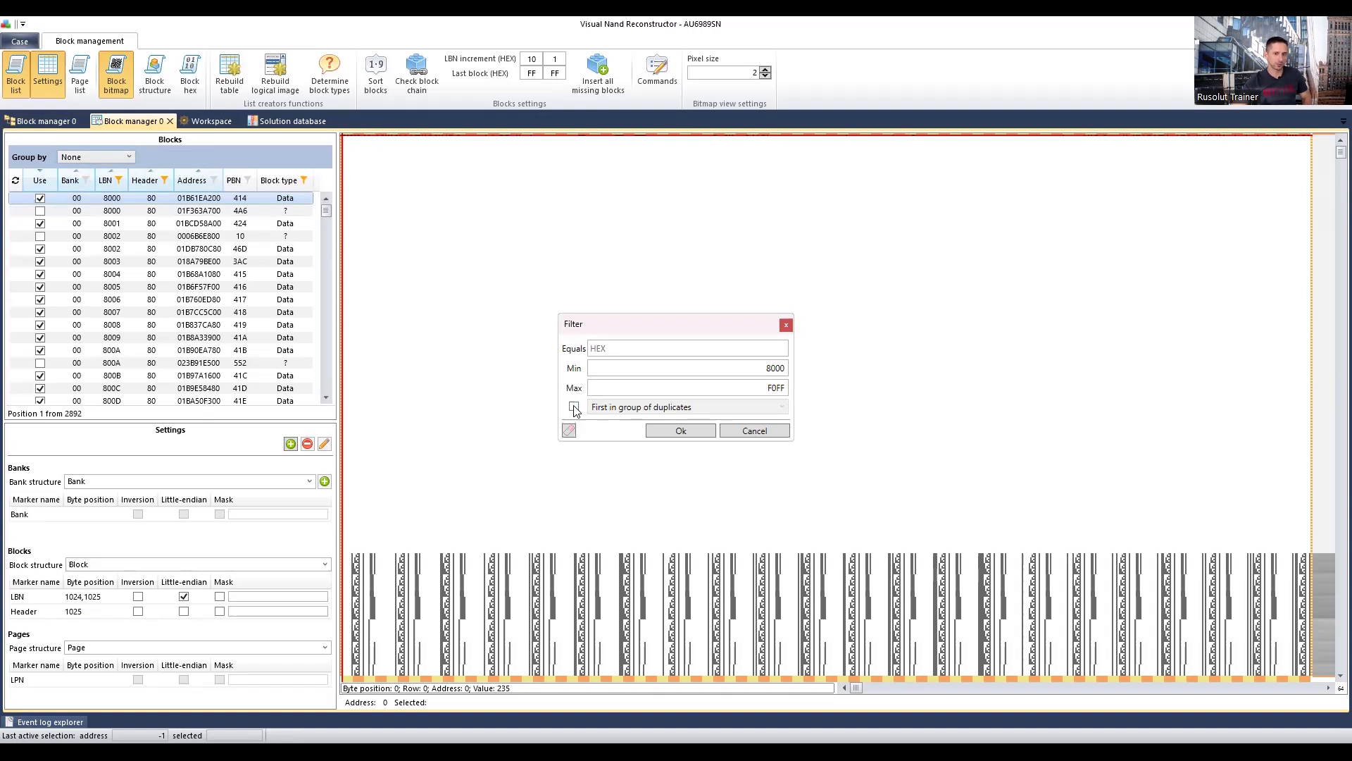
pyautogui.click(755, 431)
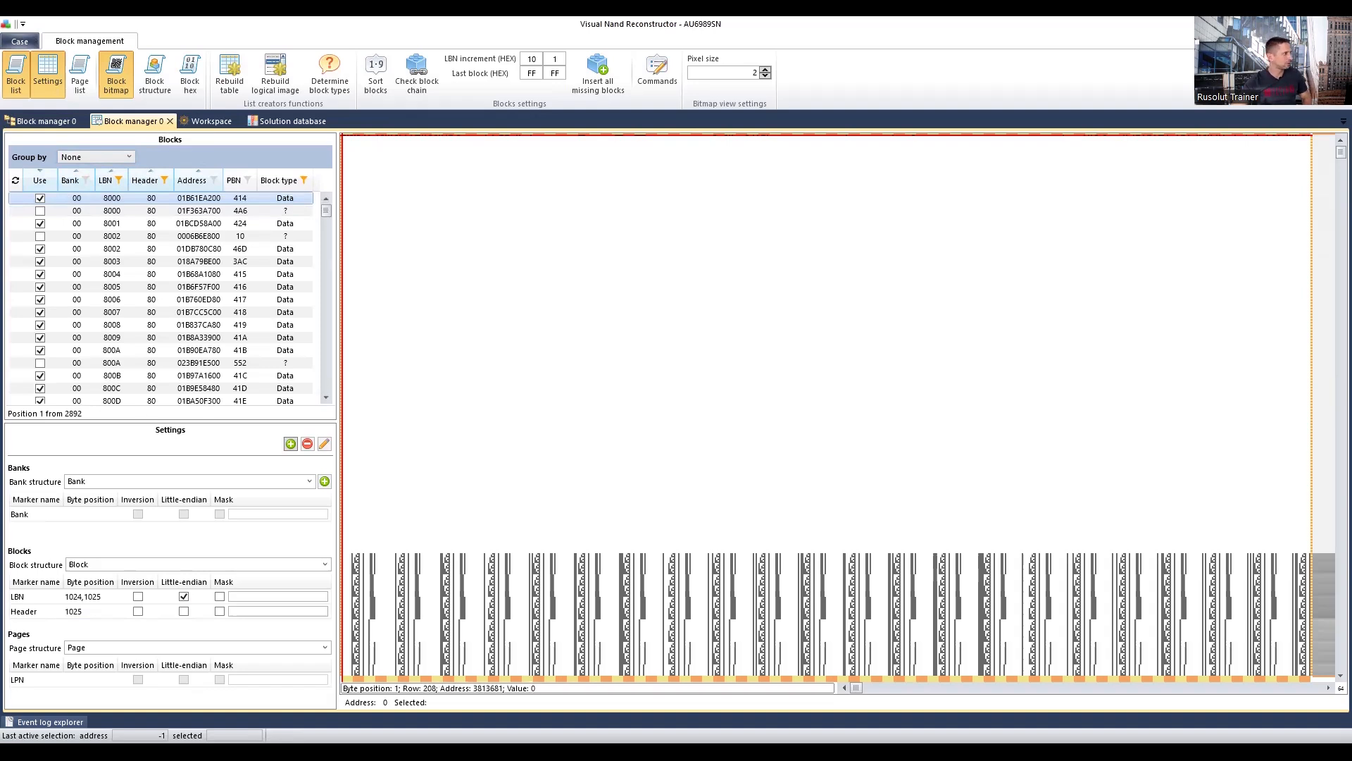